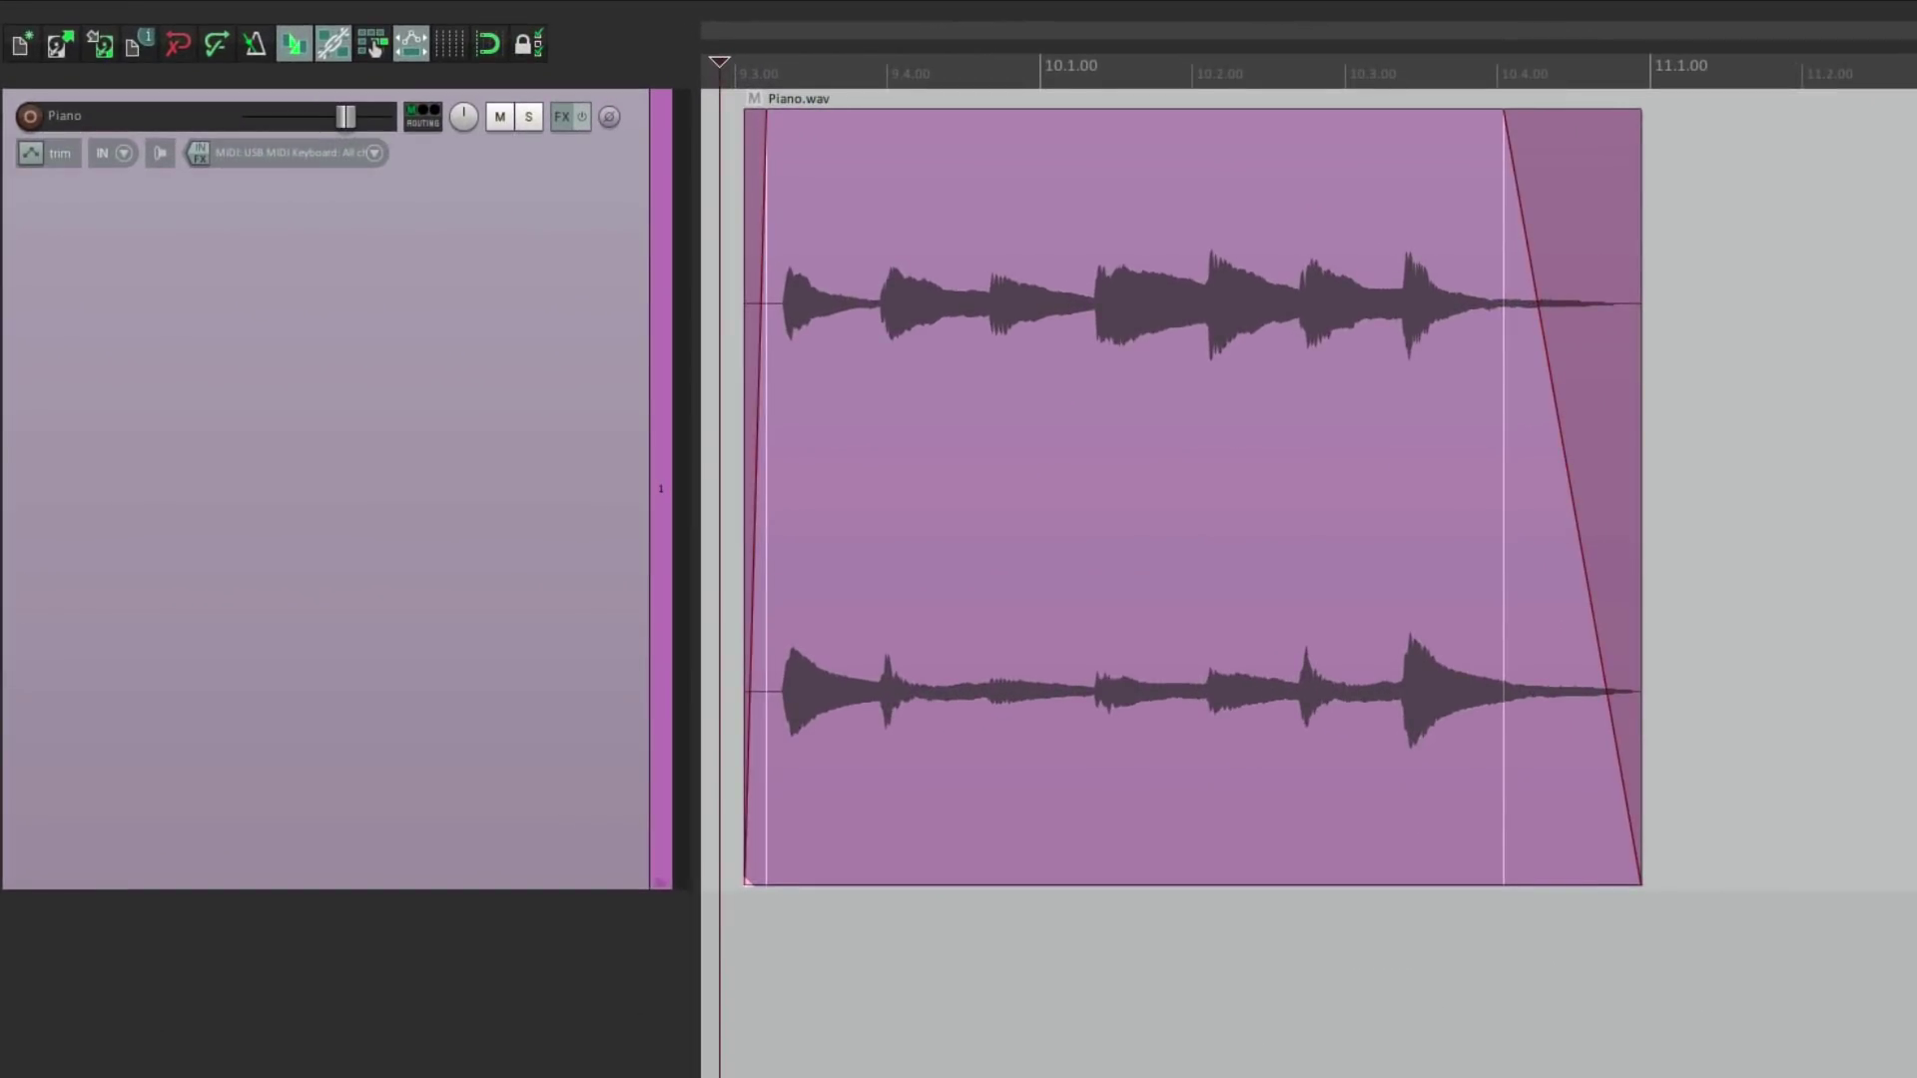
Play the Piano.wav item, then turn off trimming content behind items and auto-crossfade.
key(space)
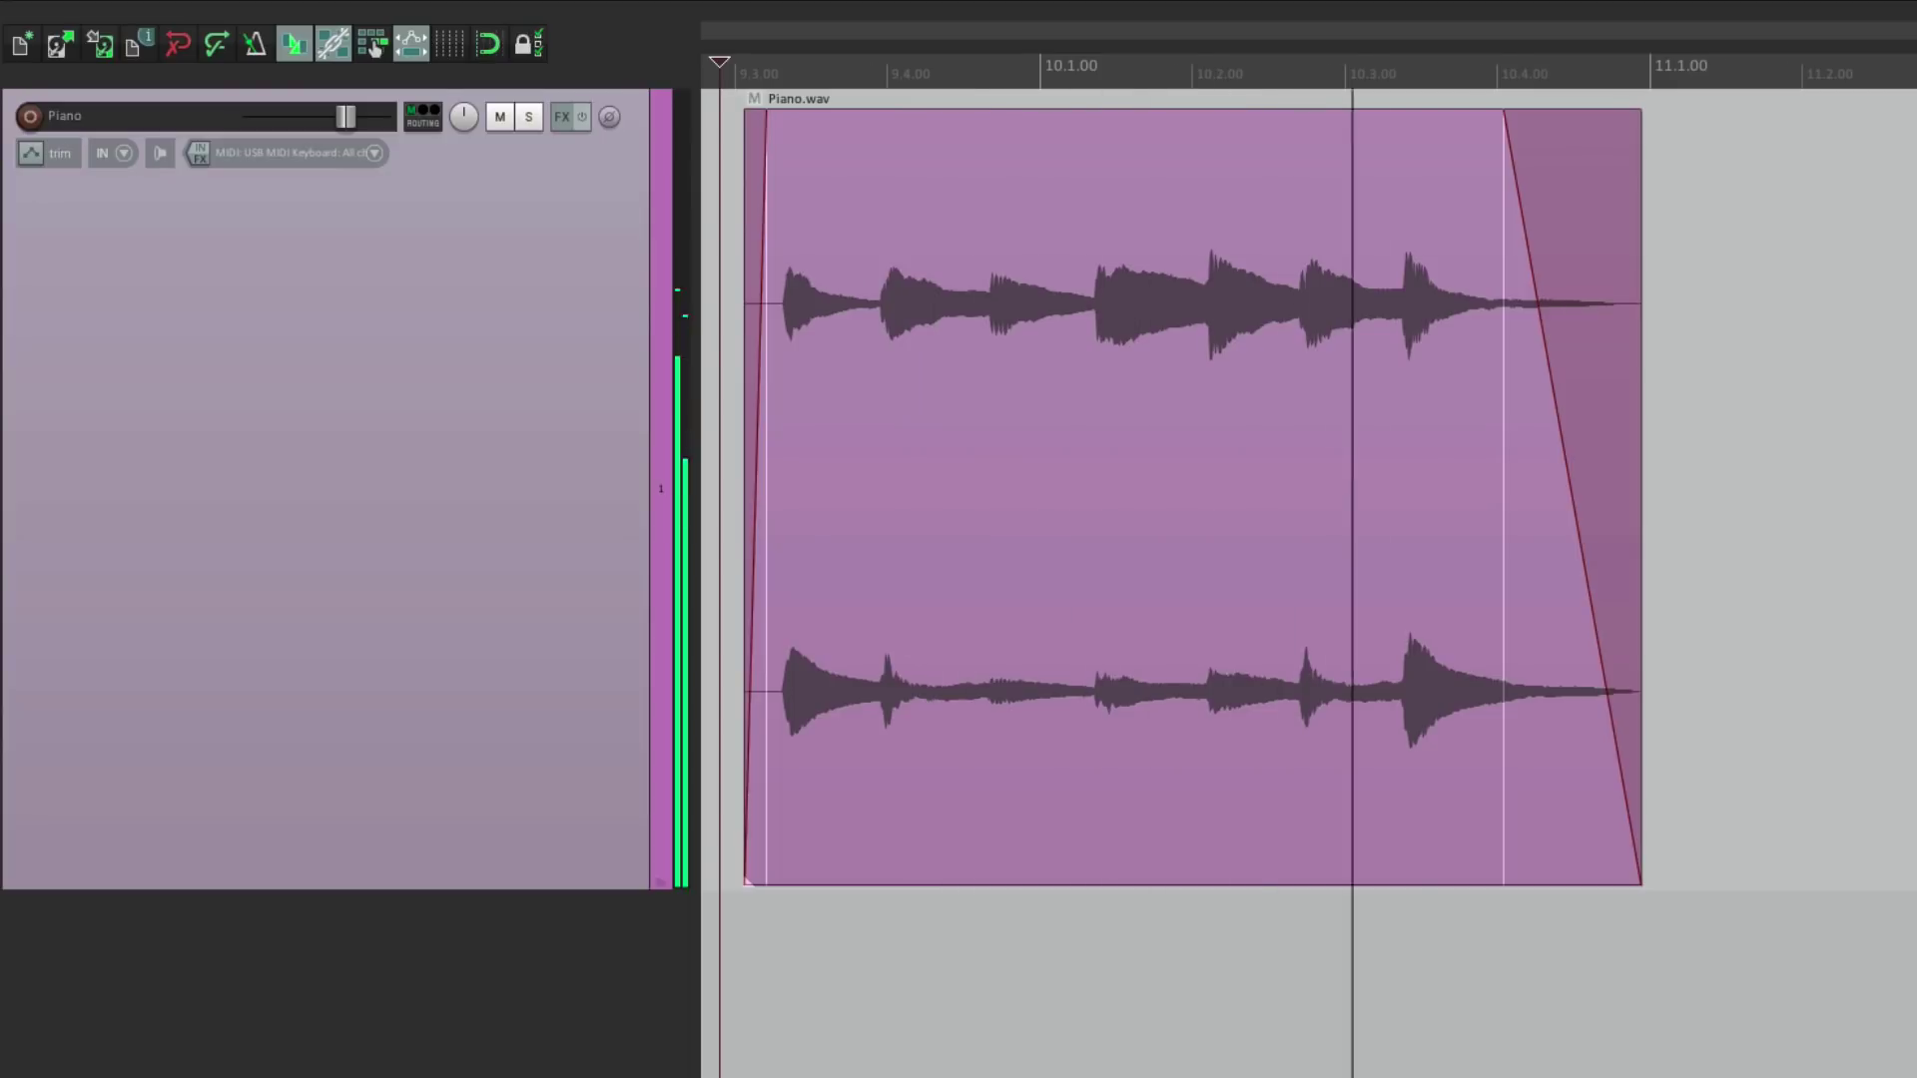
key(space)
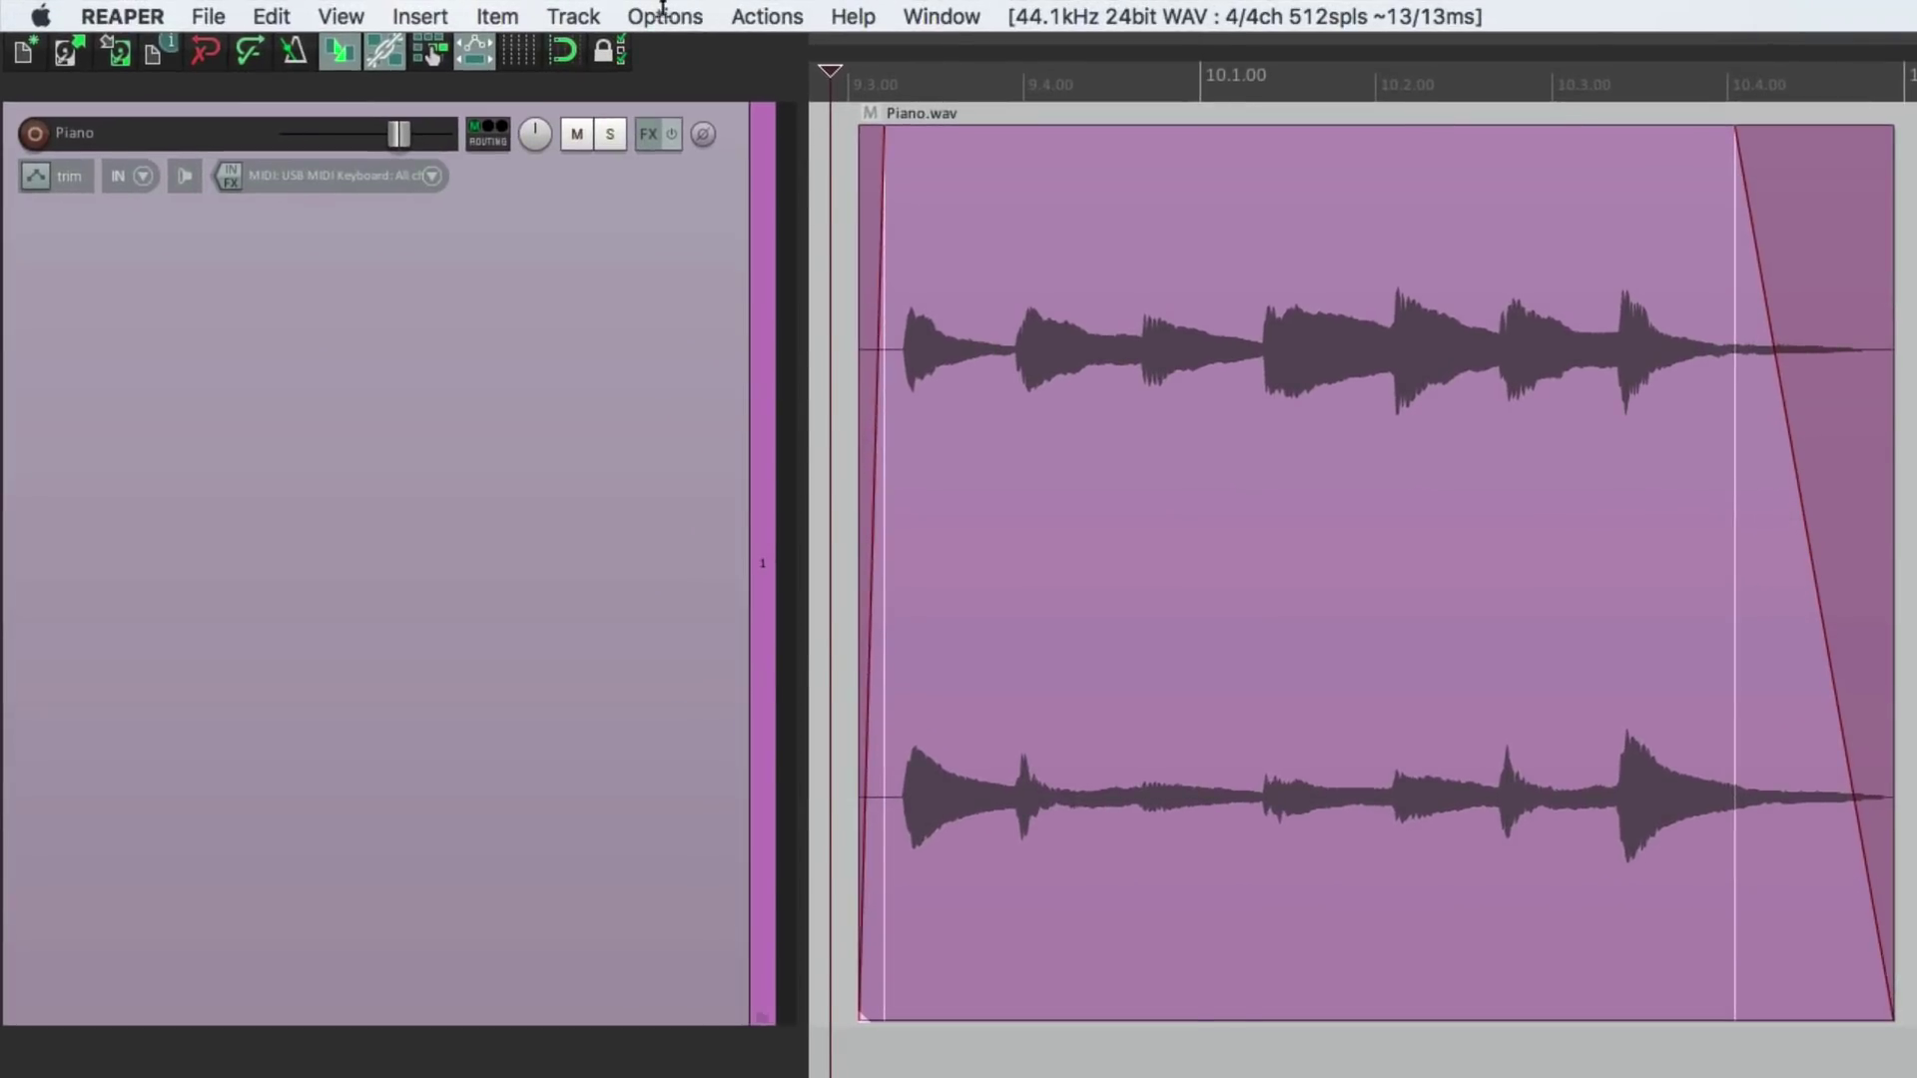
click(665, 16)
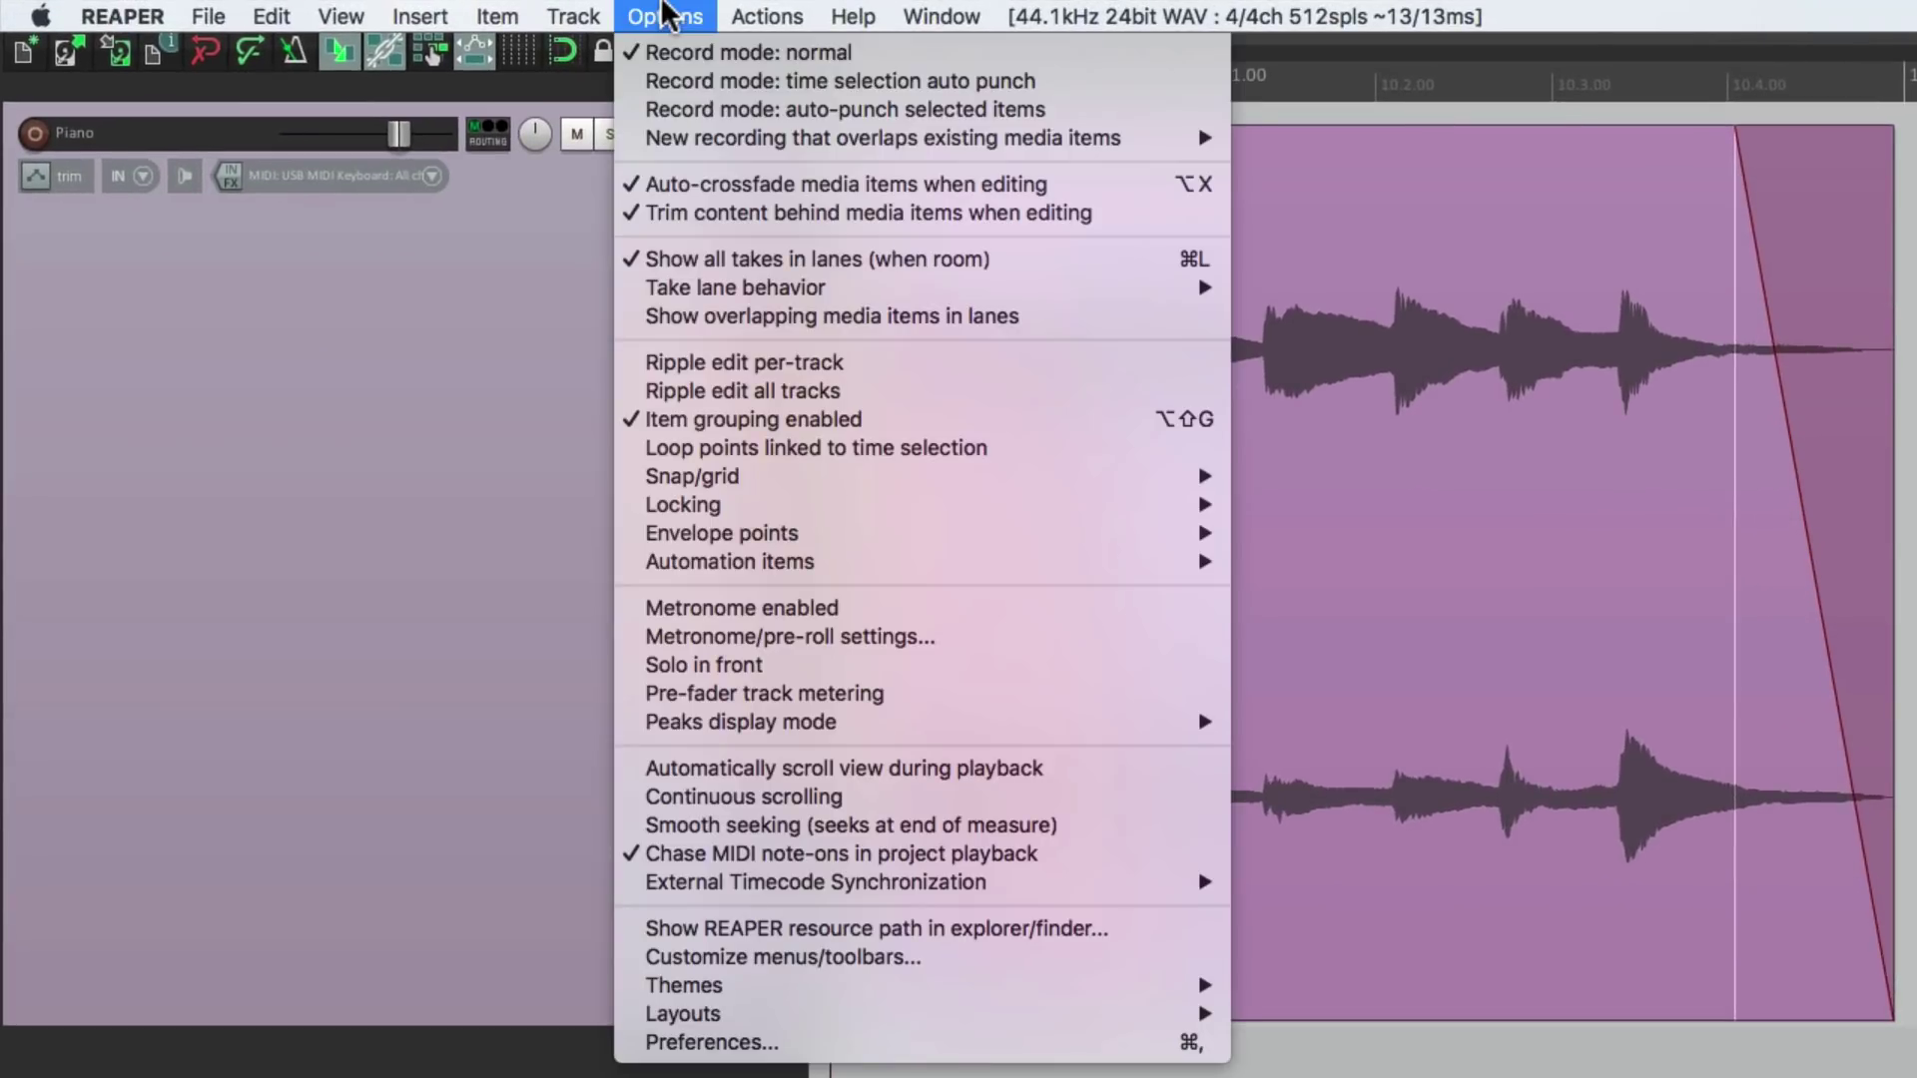
click(696, 213)
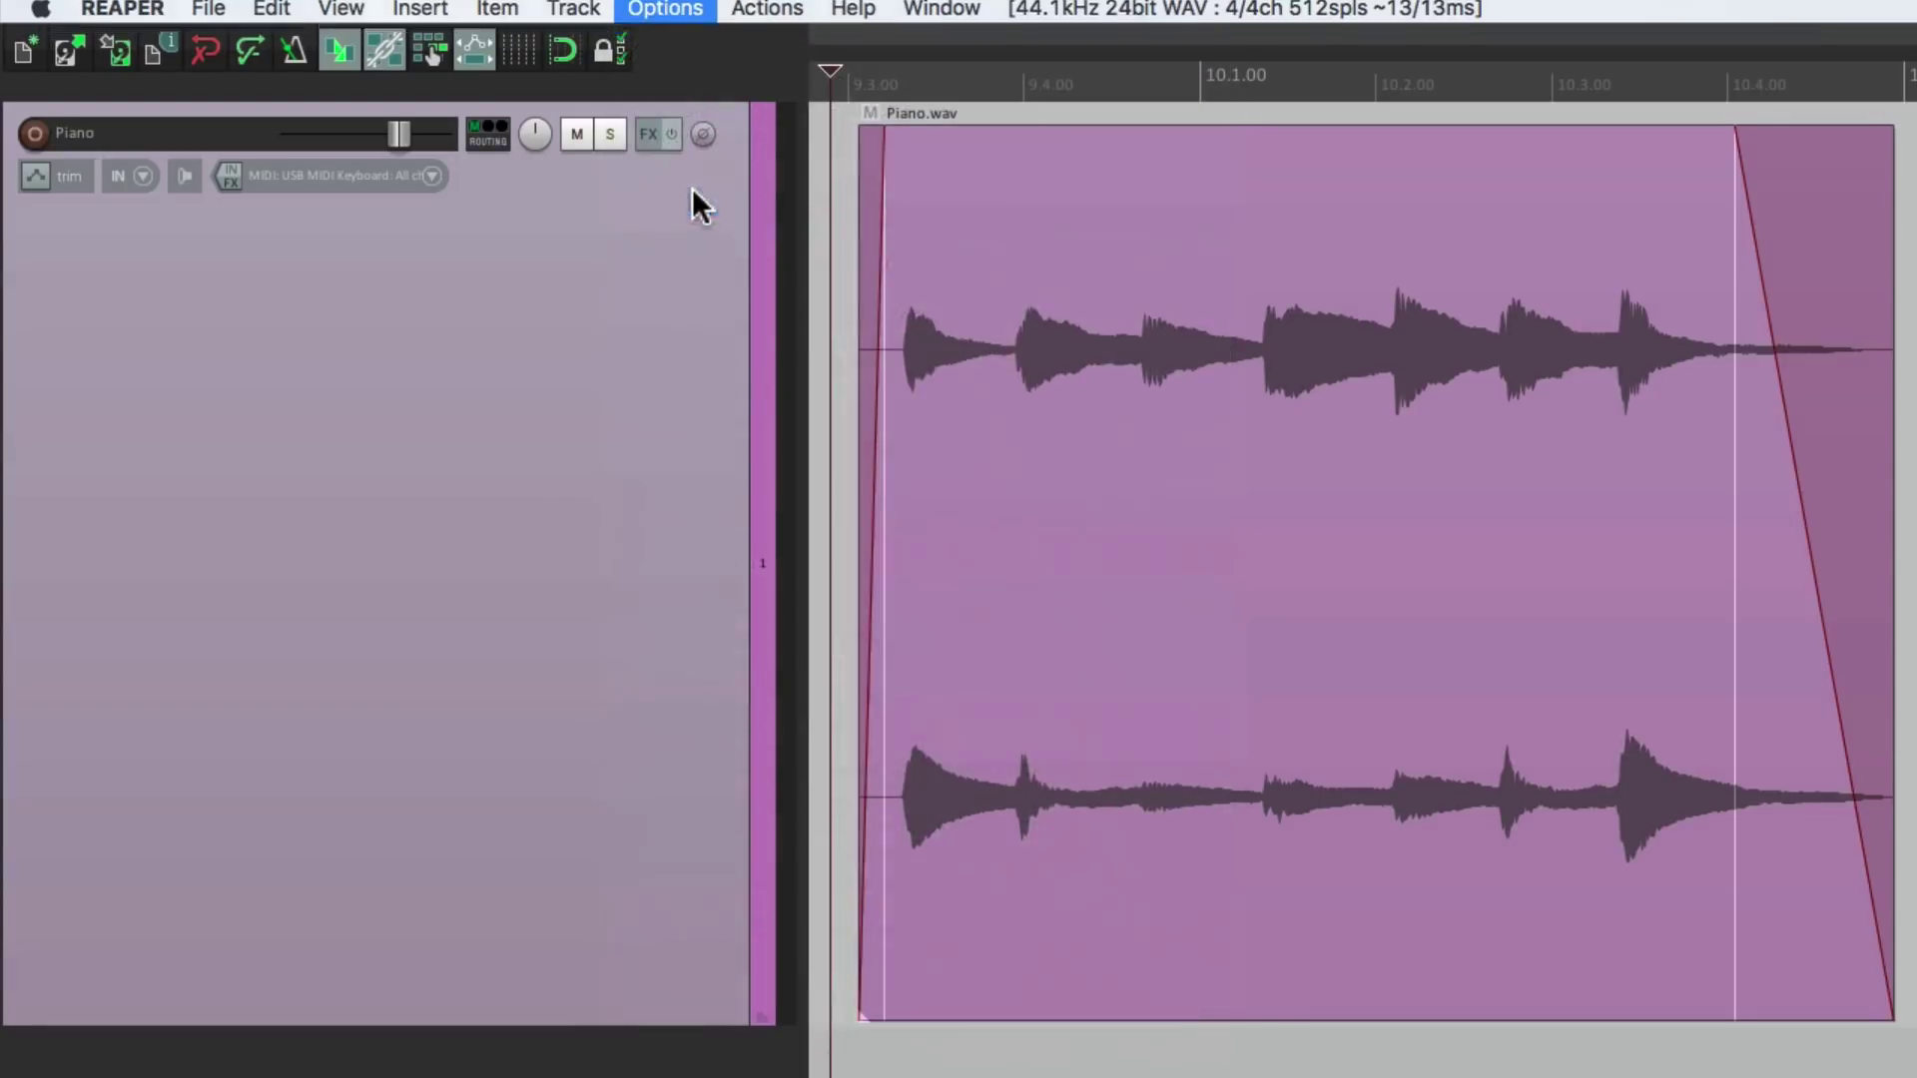
click(663, 16)
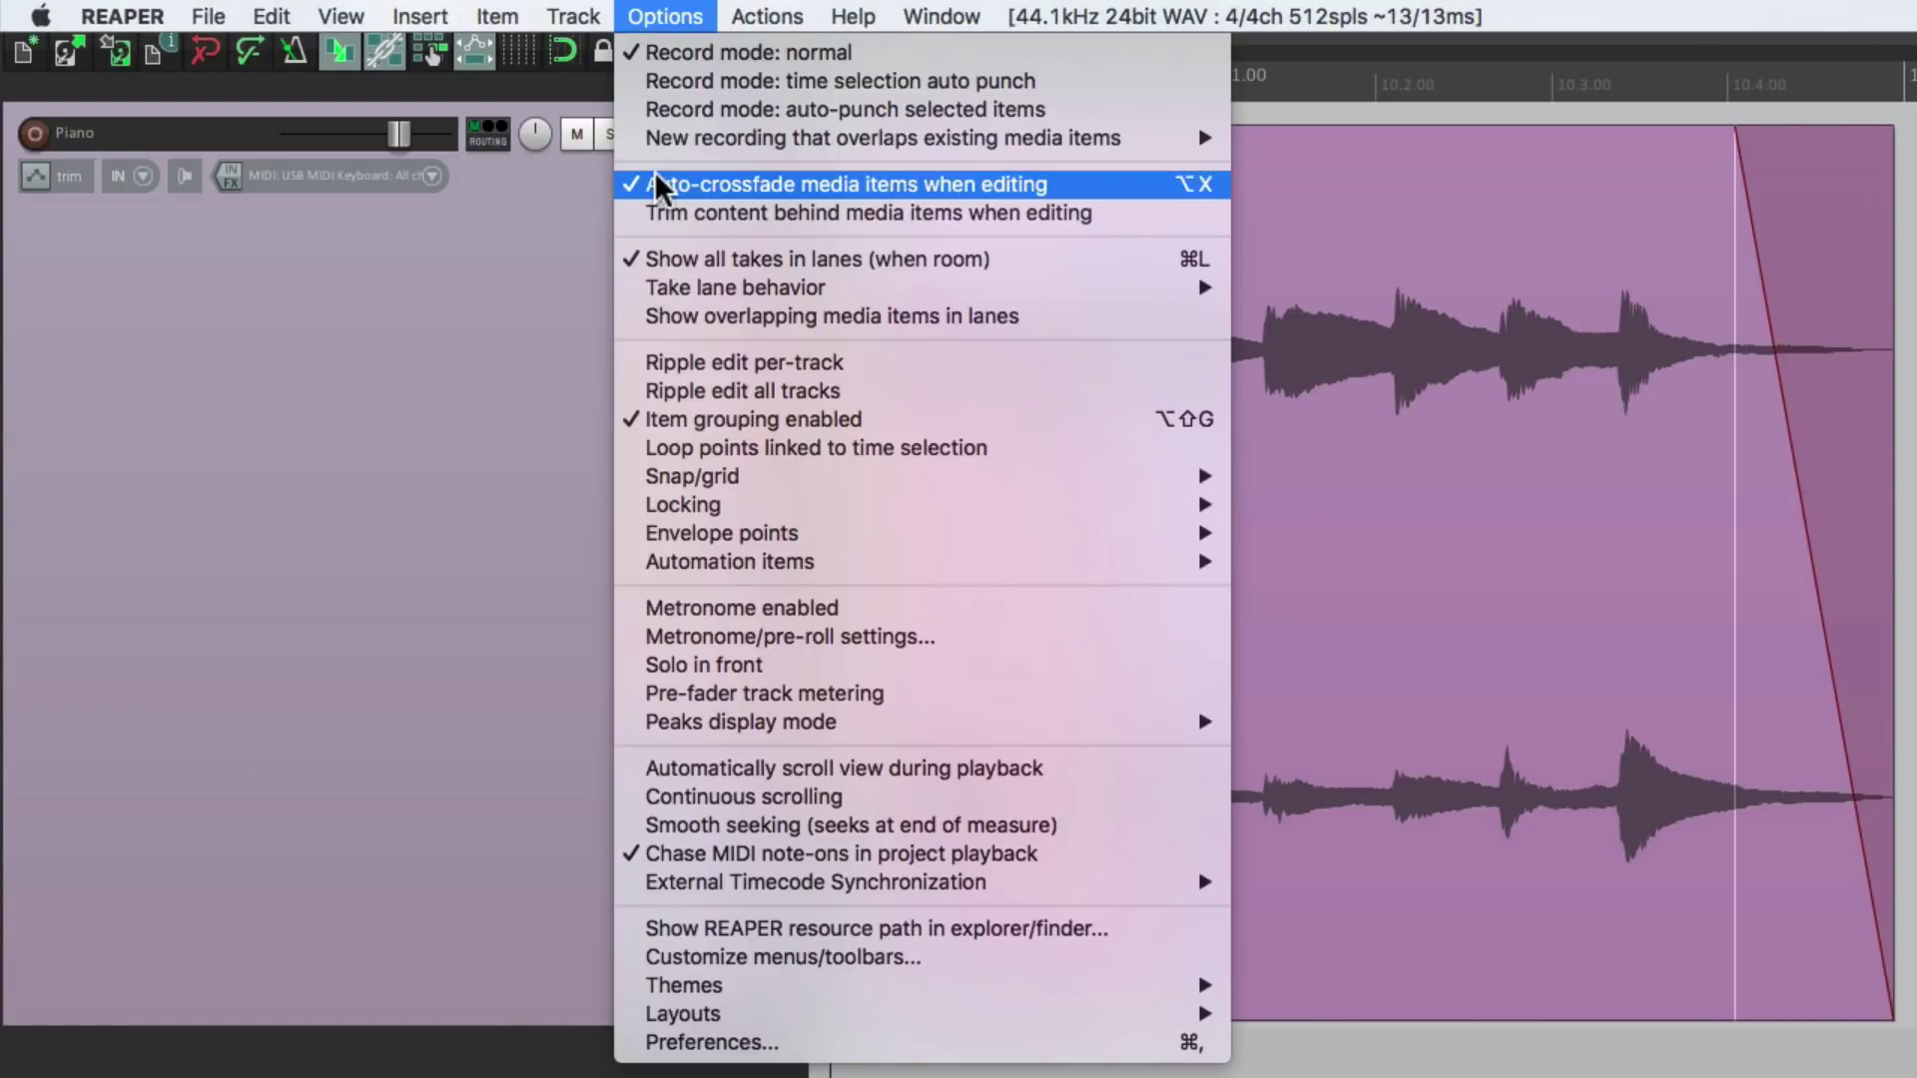
click(656, 183)
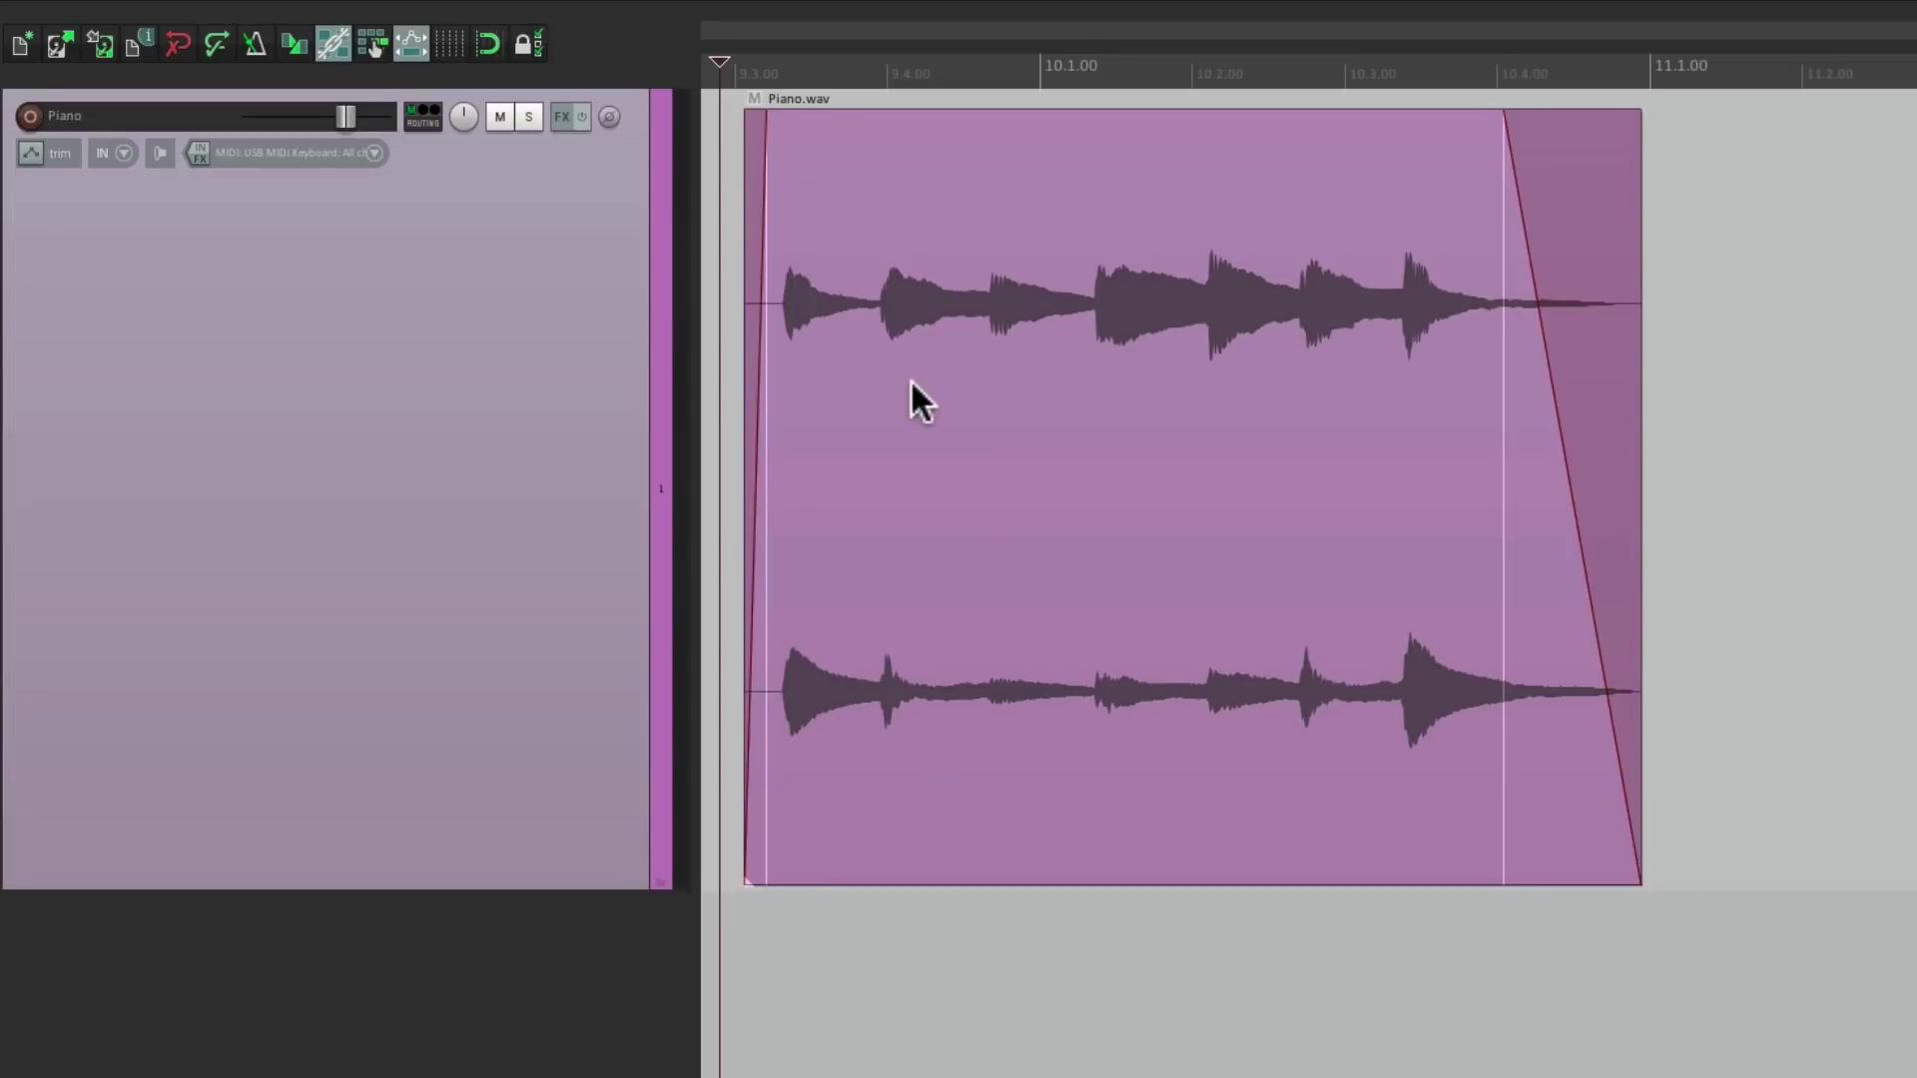
Copy Piano.wav overlapping the original, play it, and show overlapping items in lanes.
drag(885, 407, 943, 431)
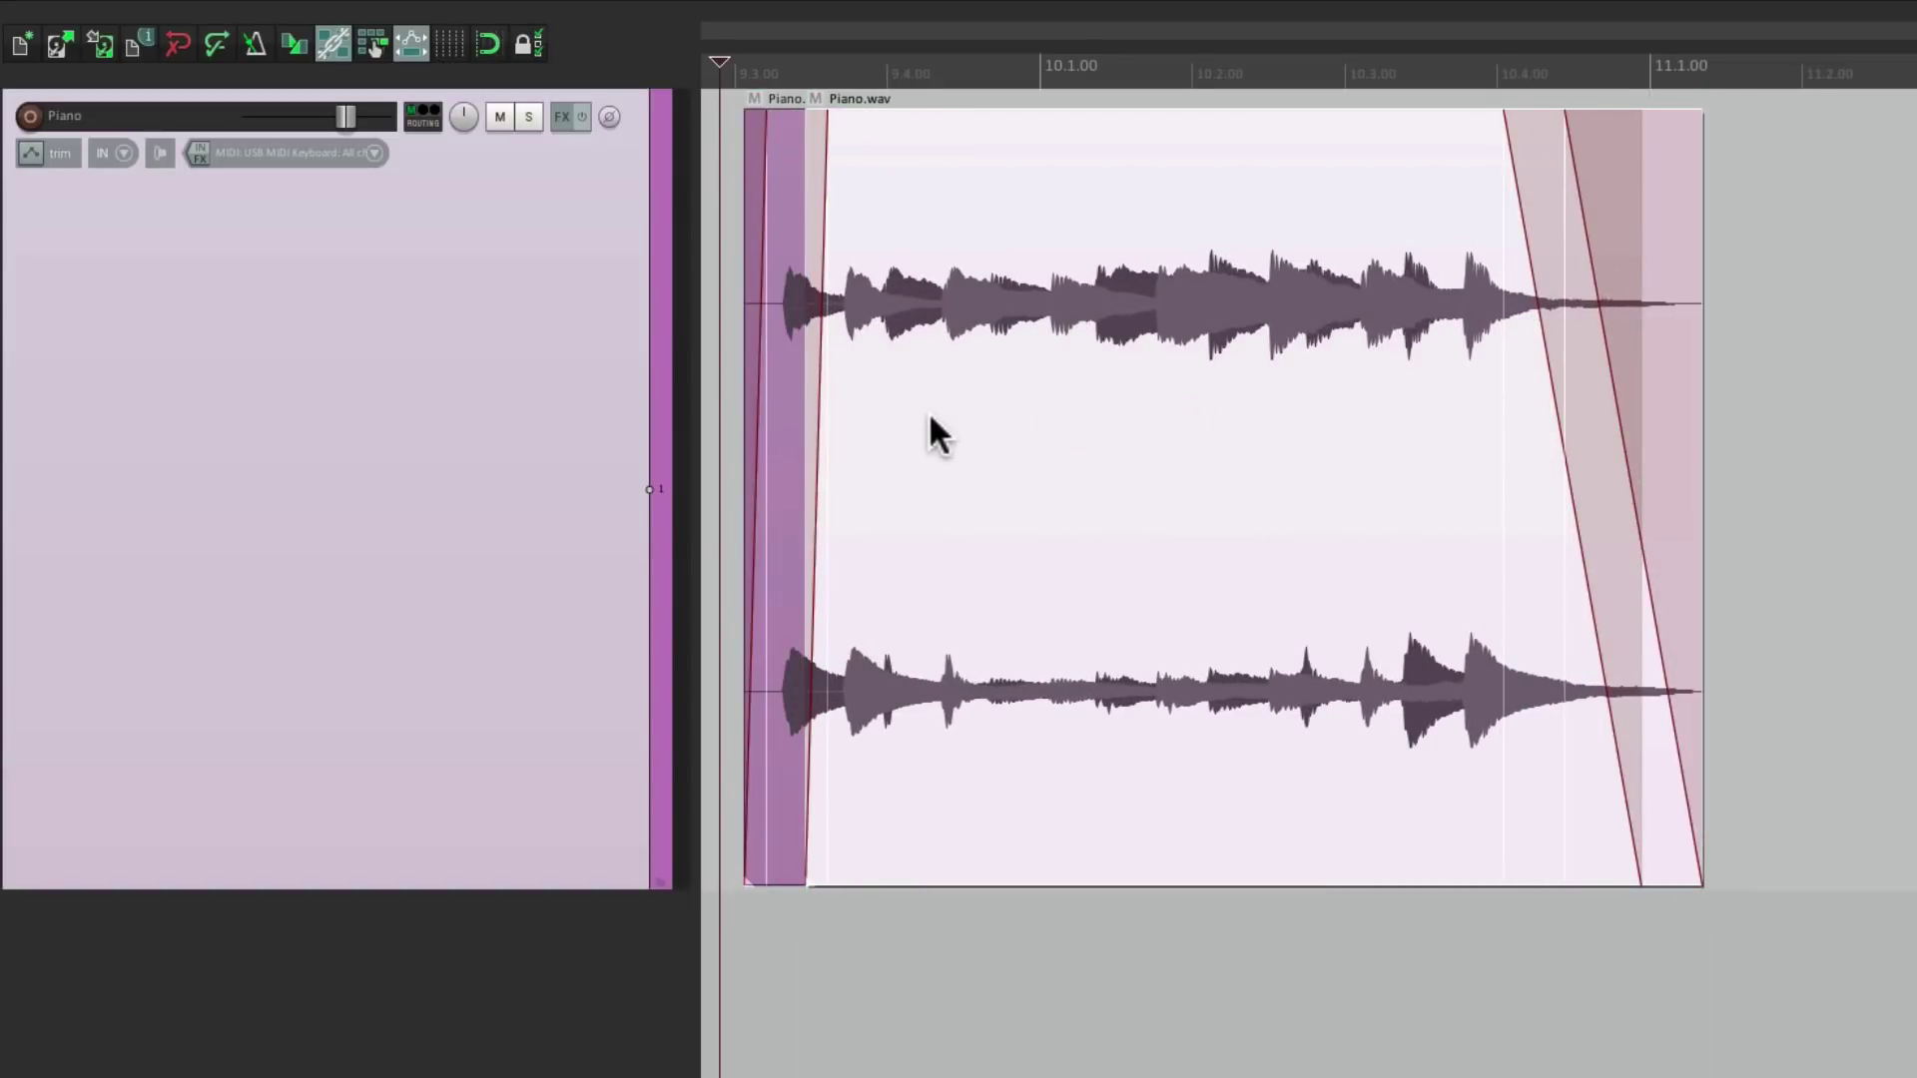
click(723, 344)
key(space)
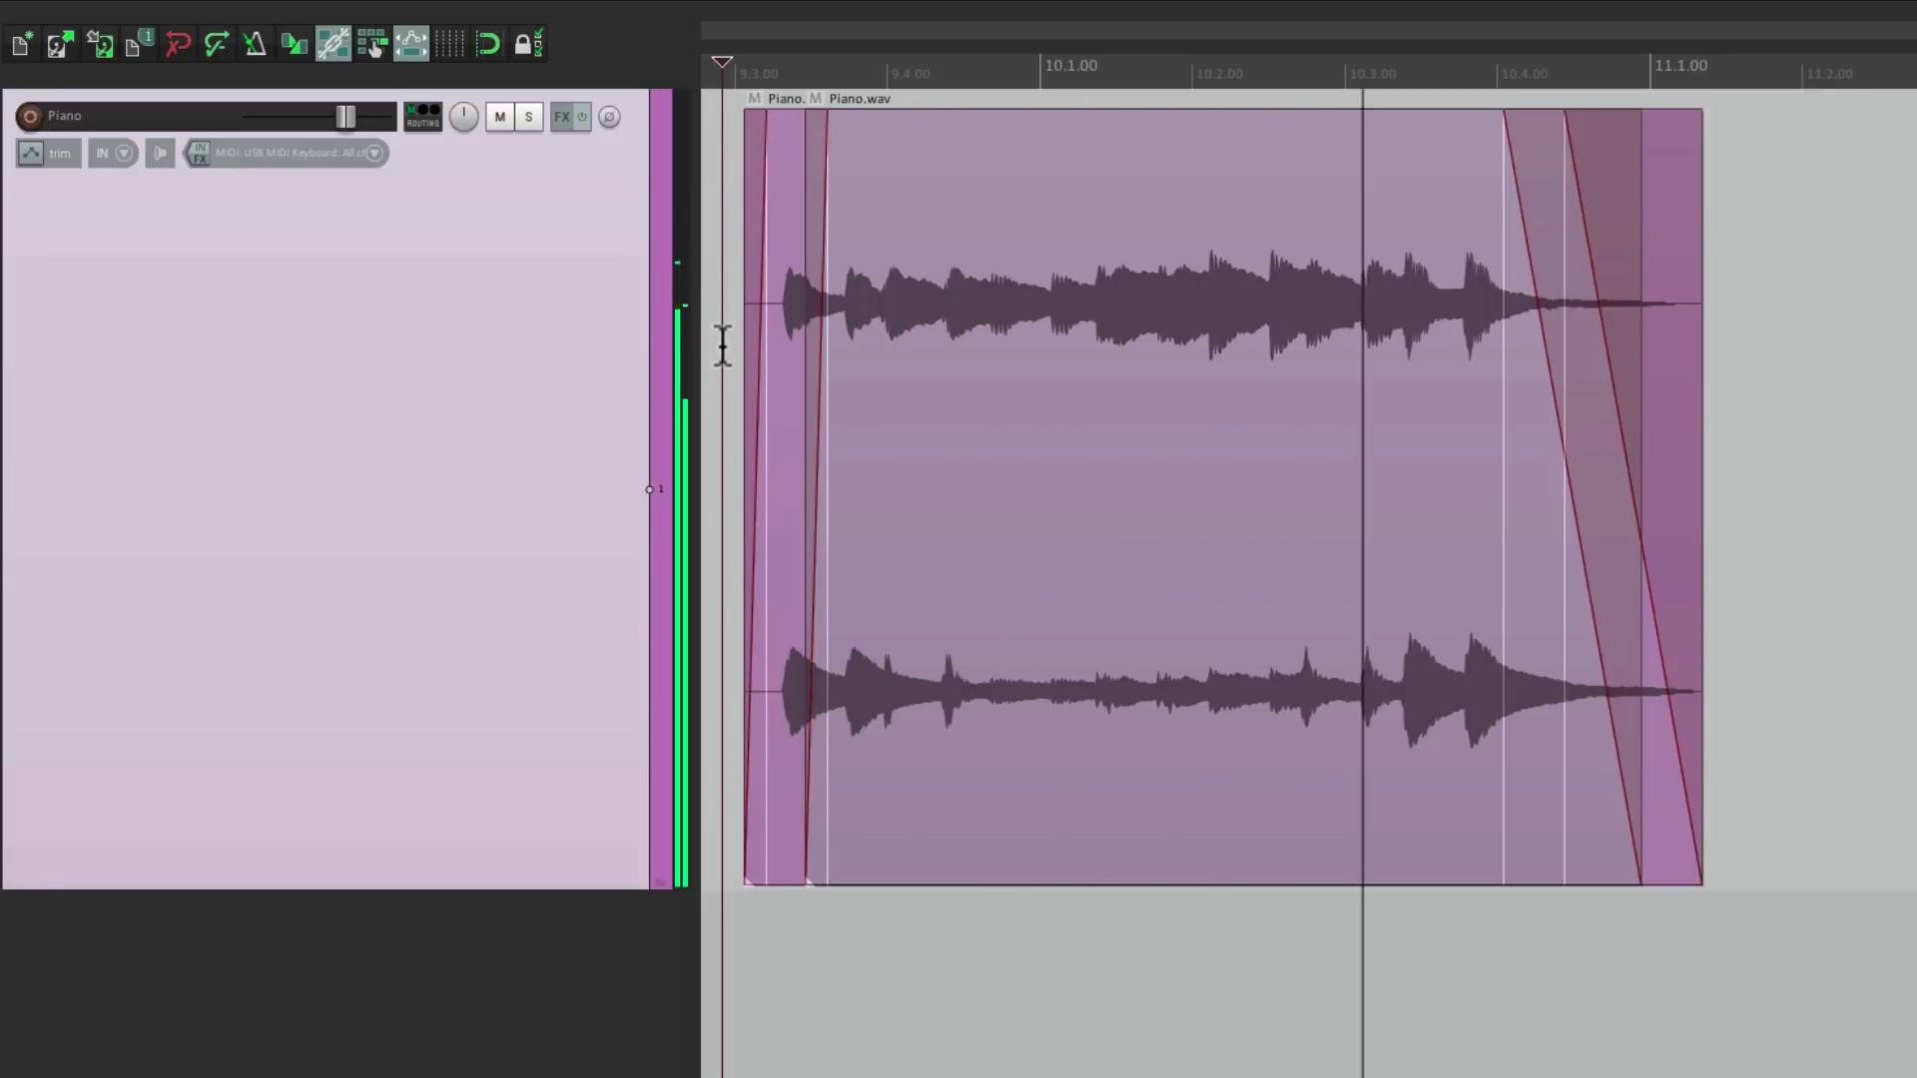
key(space)
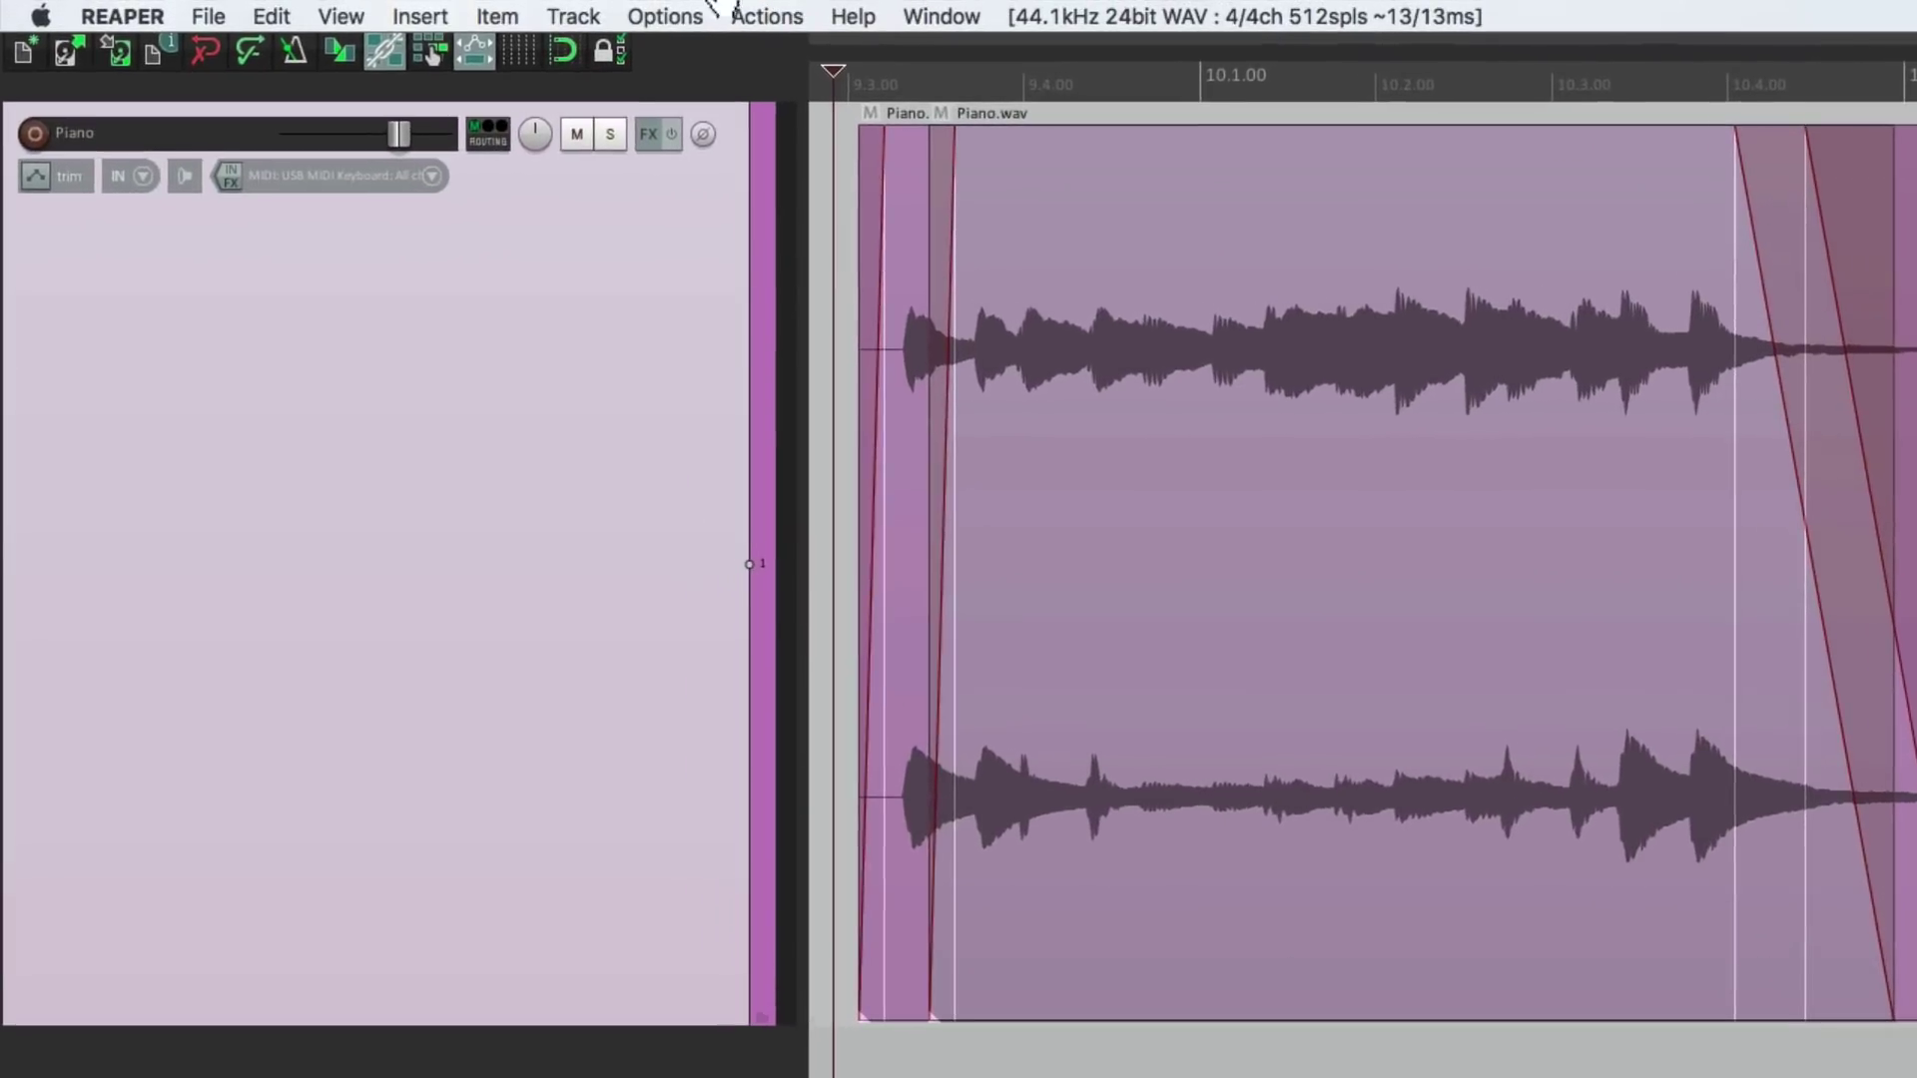
click(587, 13)
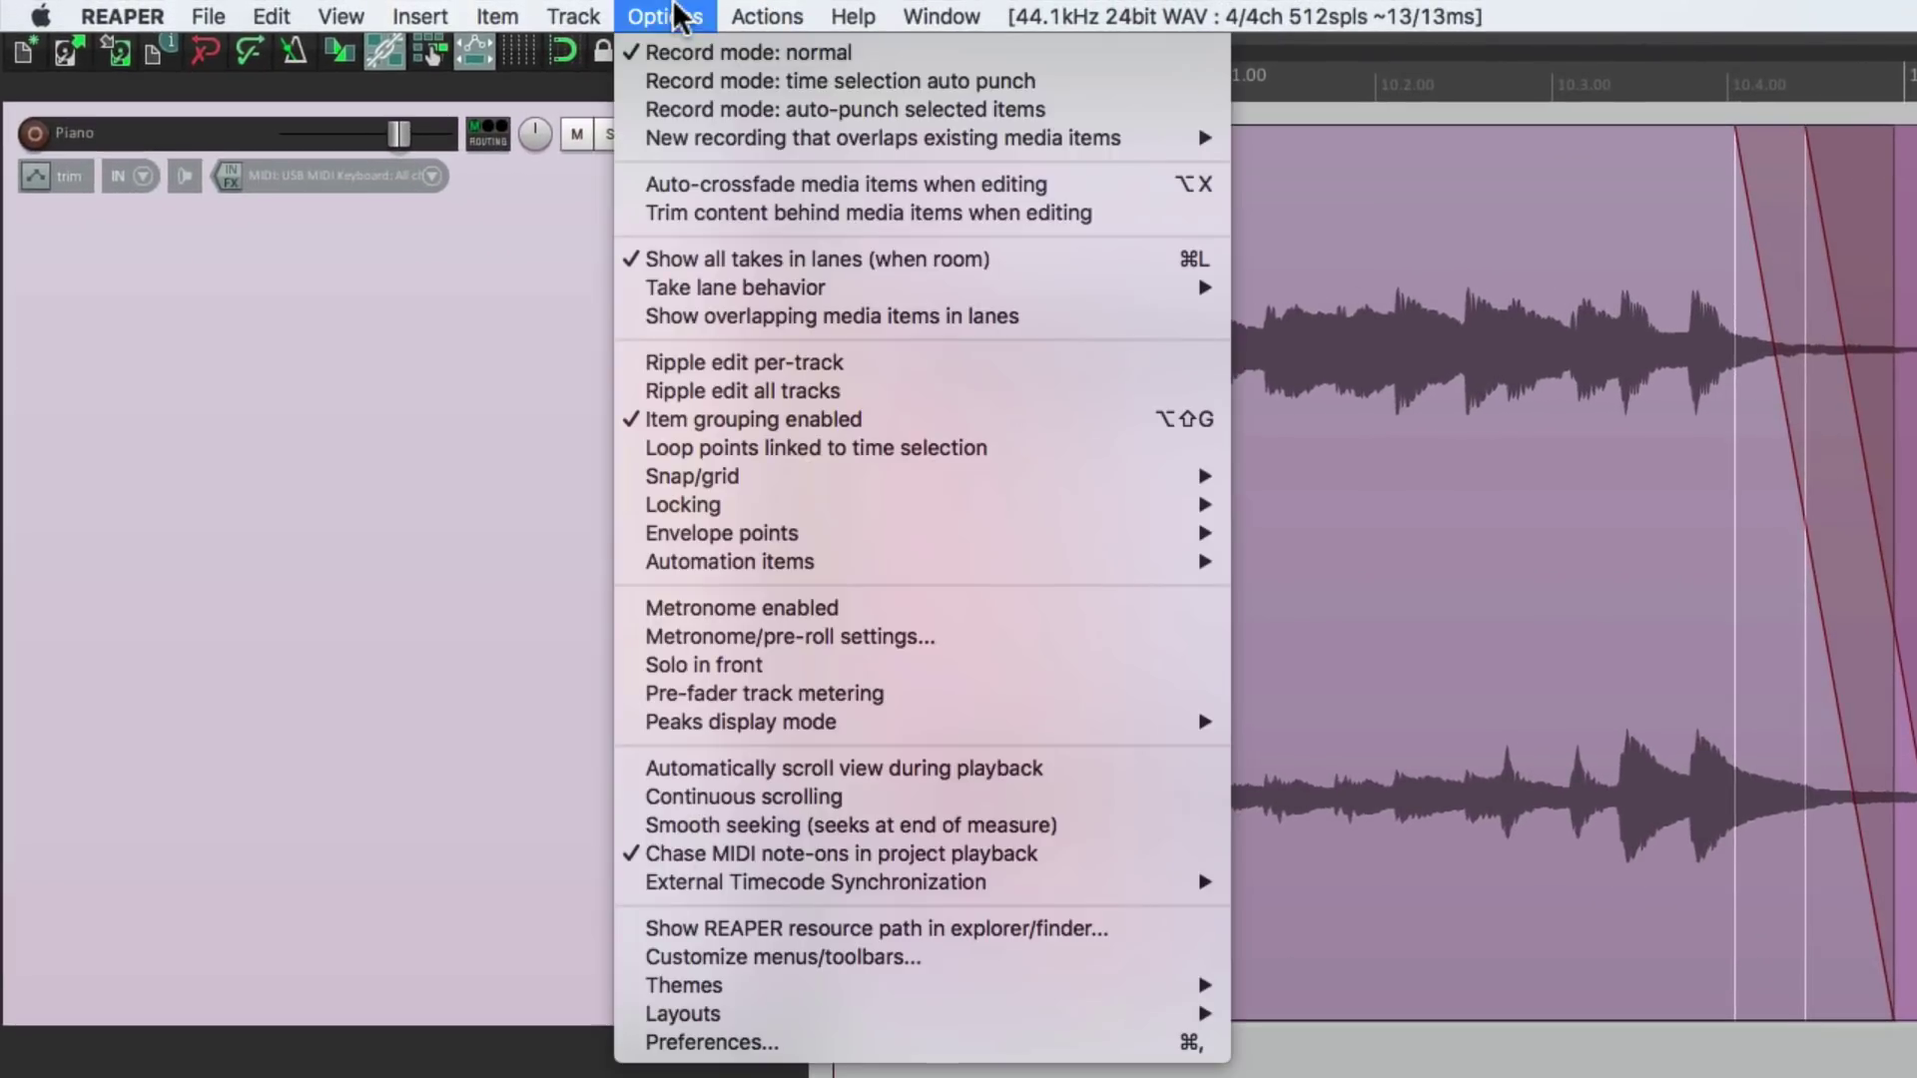
click(614, 318)
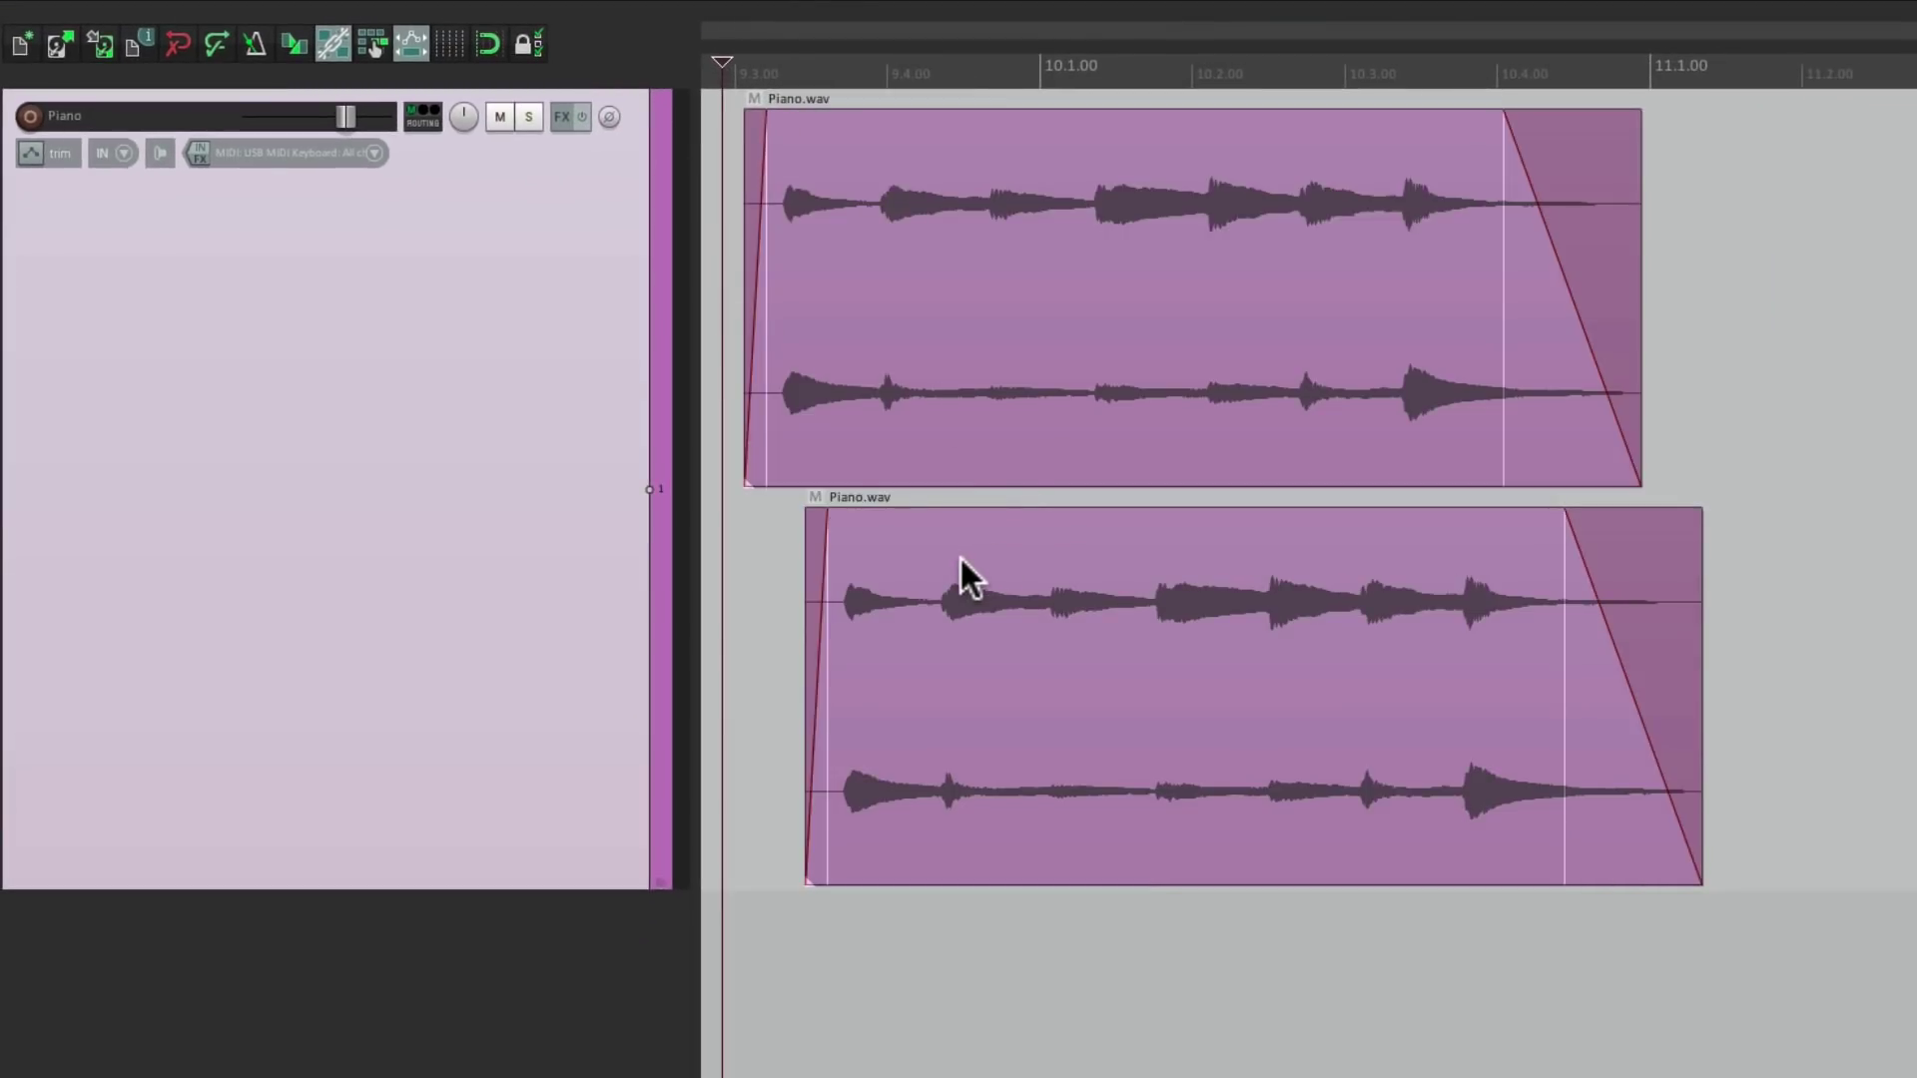
Ctrl-drag more staggered Piano.wav copies into five lanes, then play them back.
drag(928, 580, 1166, 769)
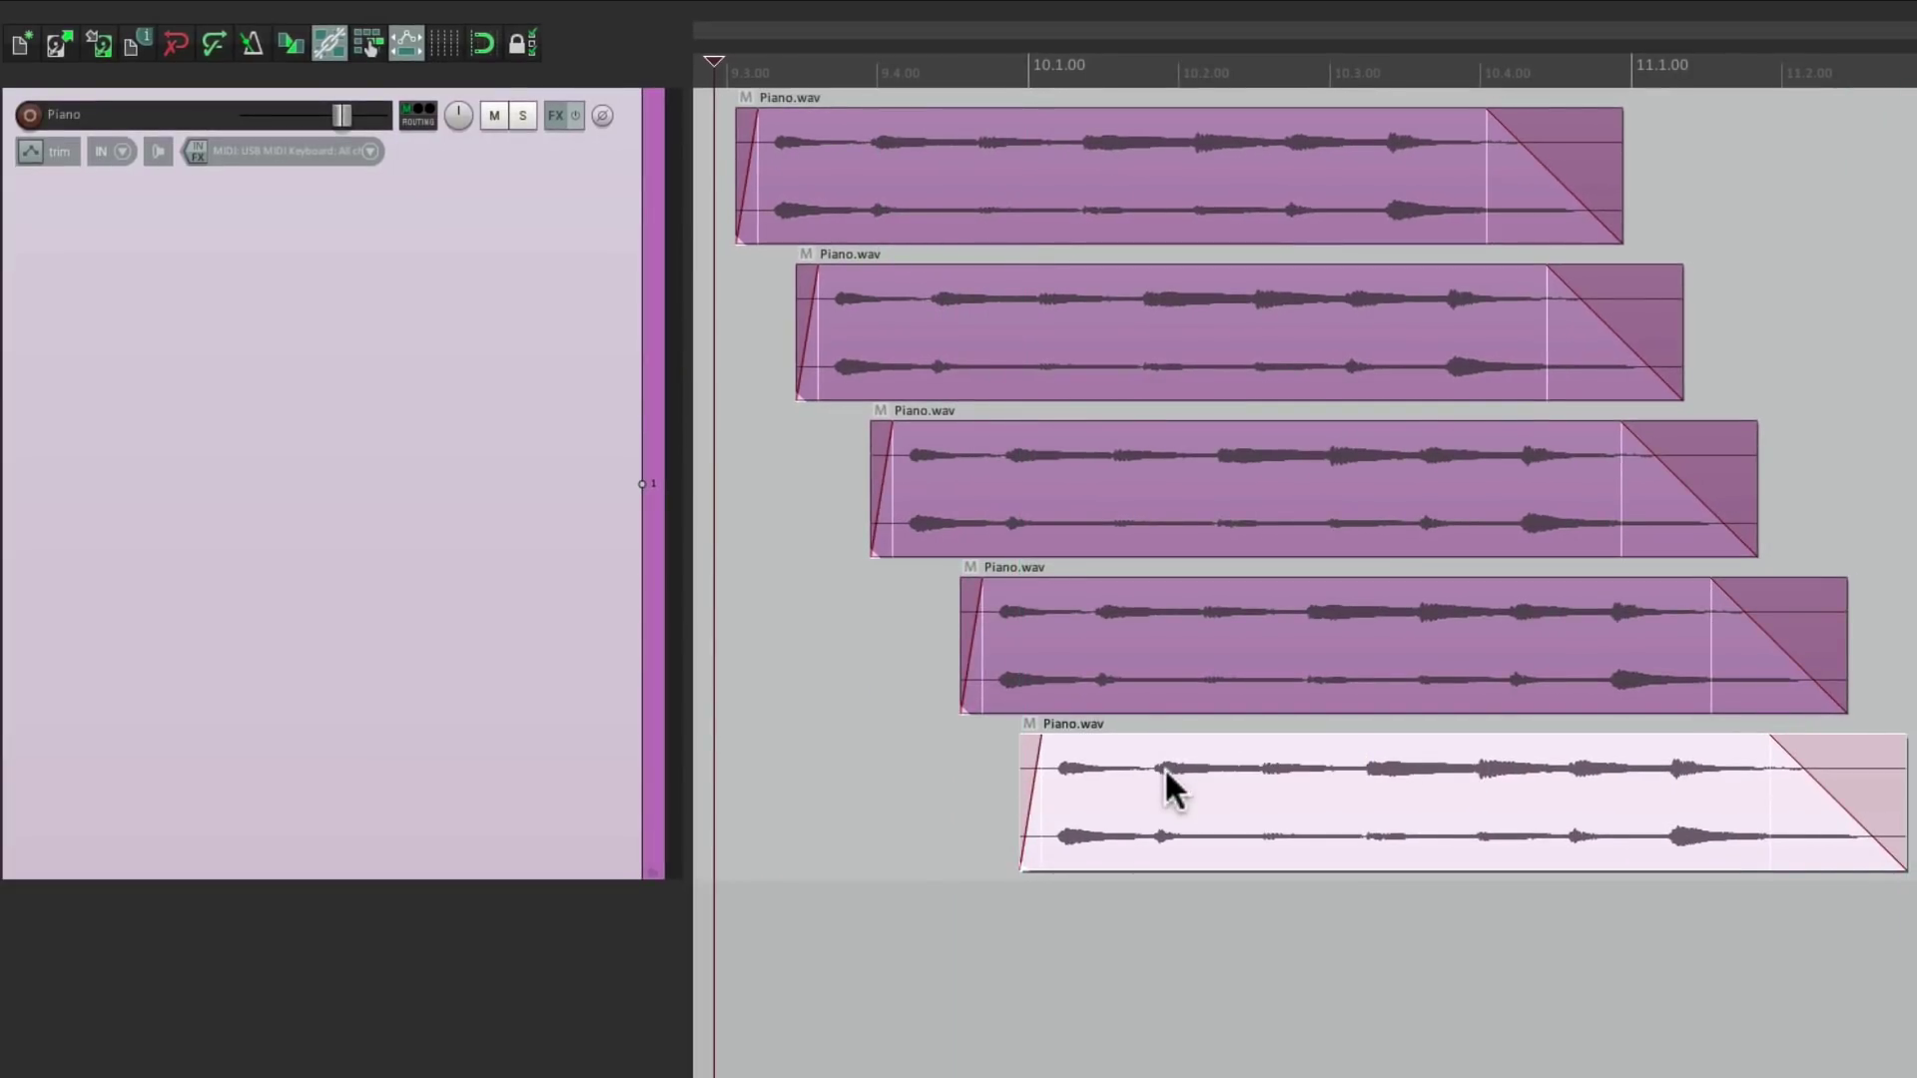
key(space)
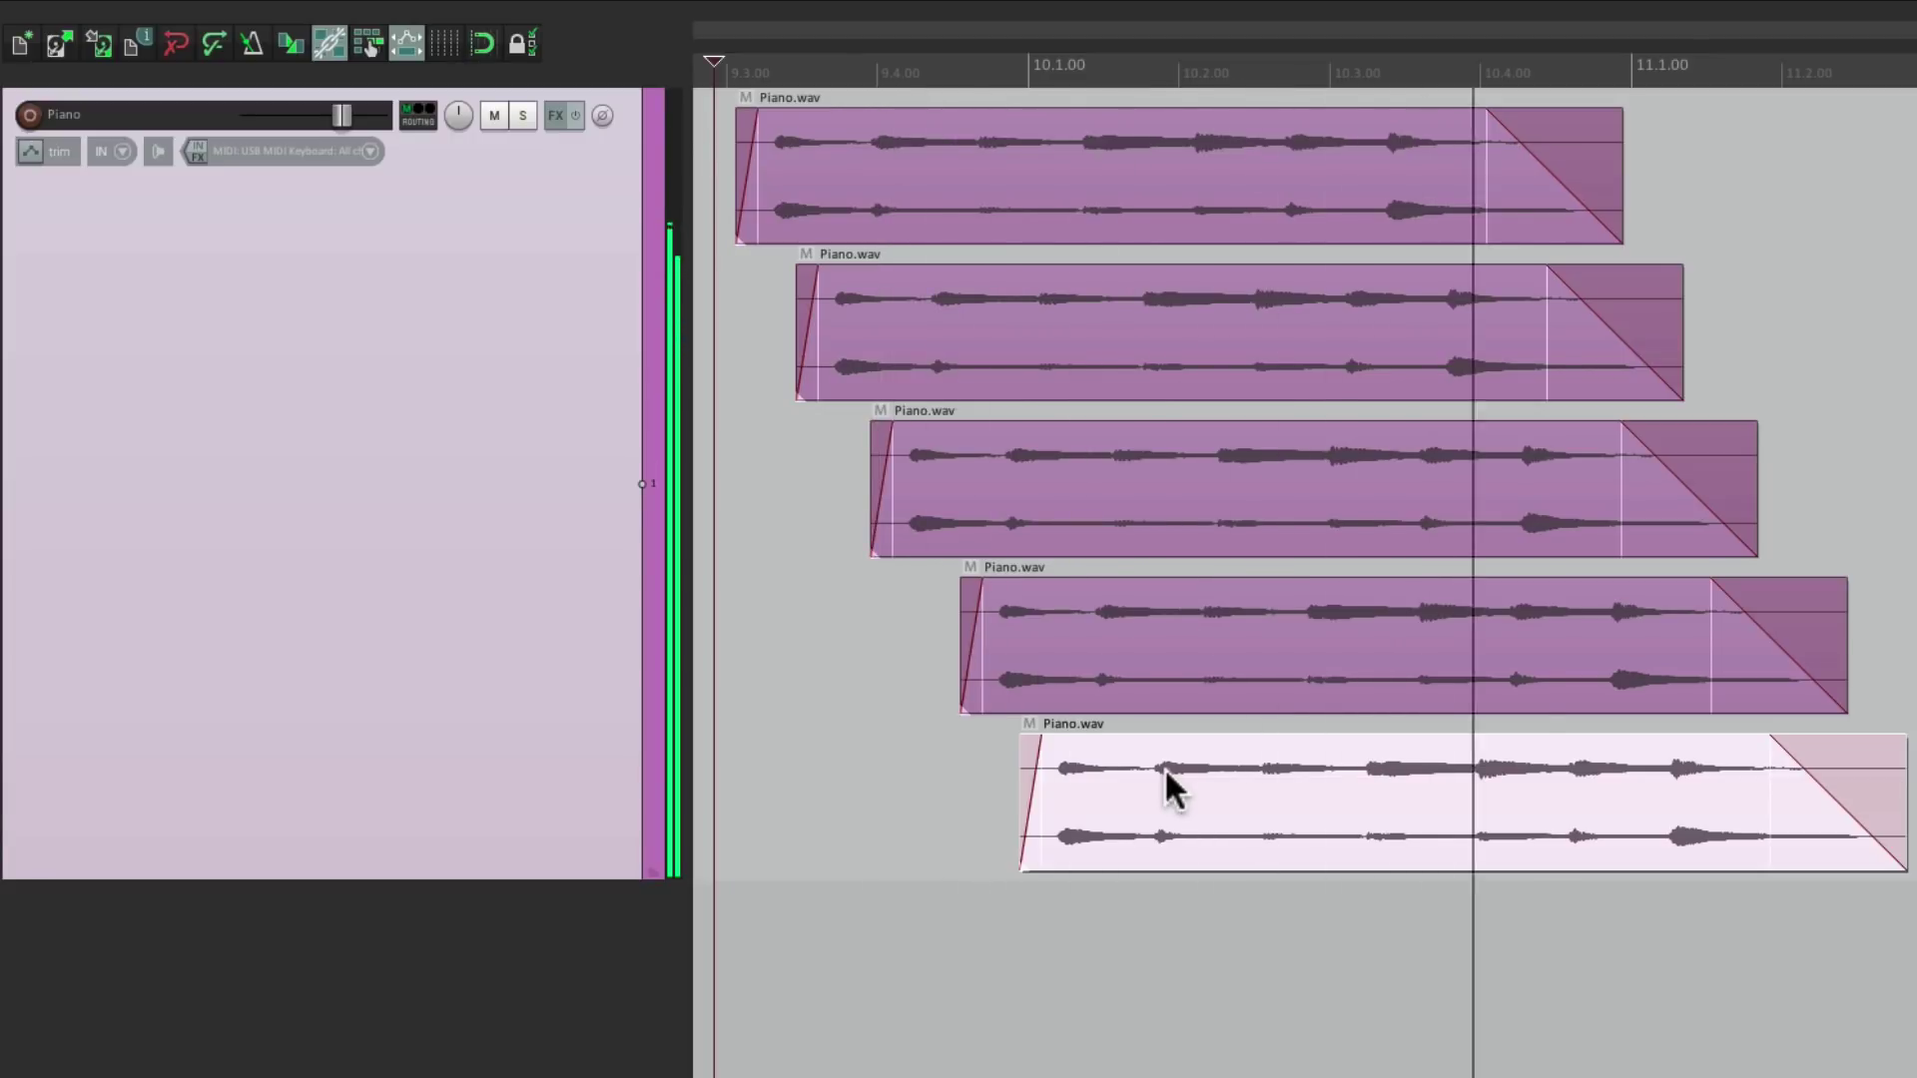
key(space)
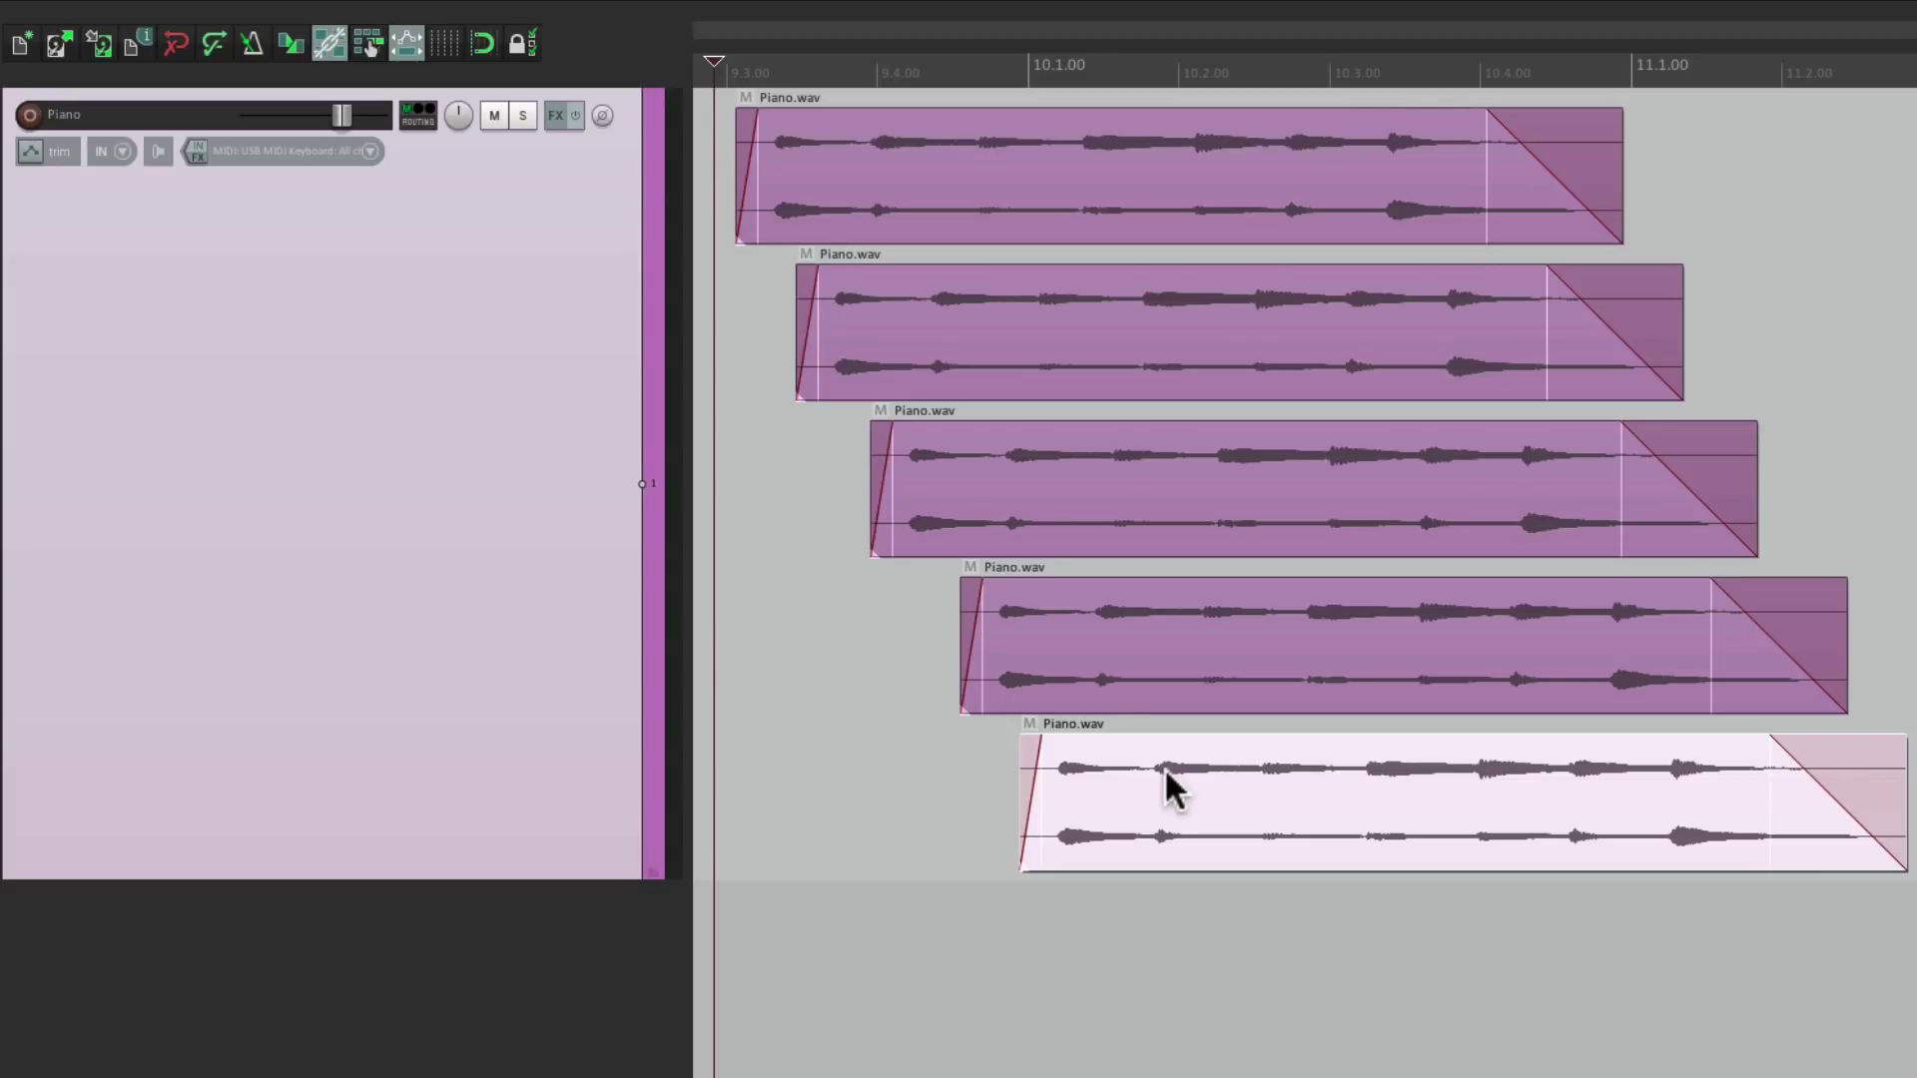
Enable free item positioning on the Piano track and make the Piano.wav items taller.
right_click(529, 427)
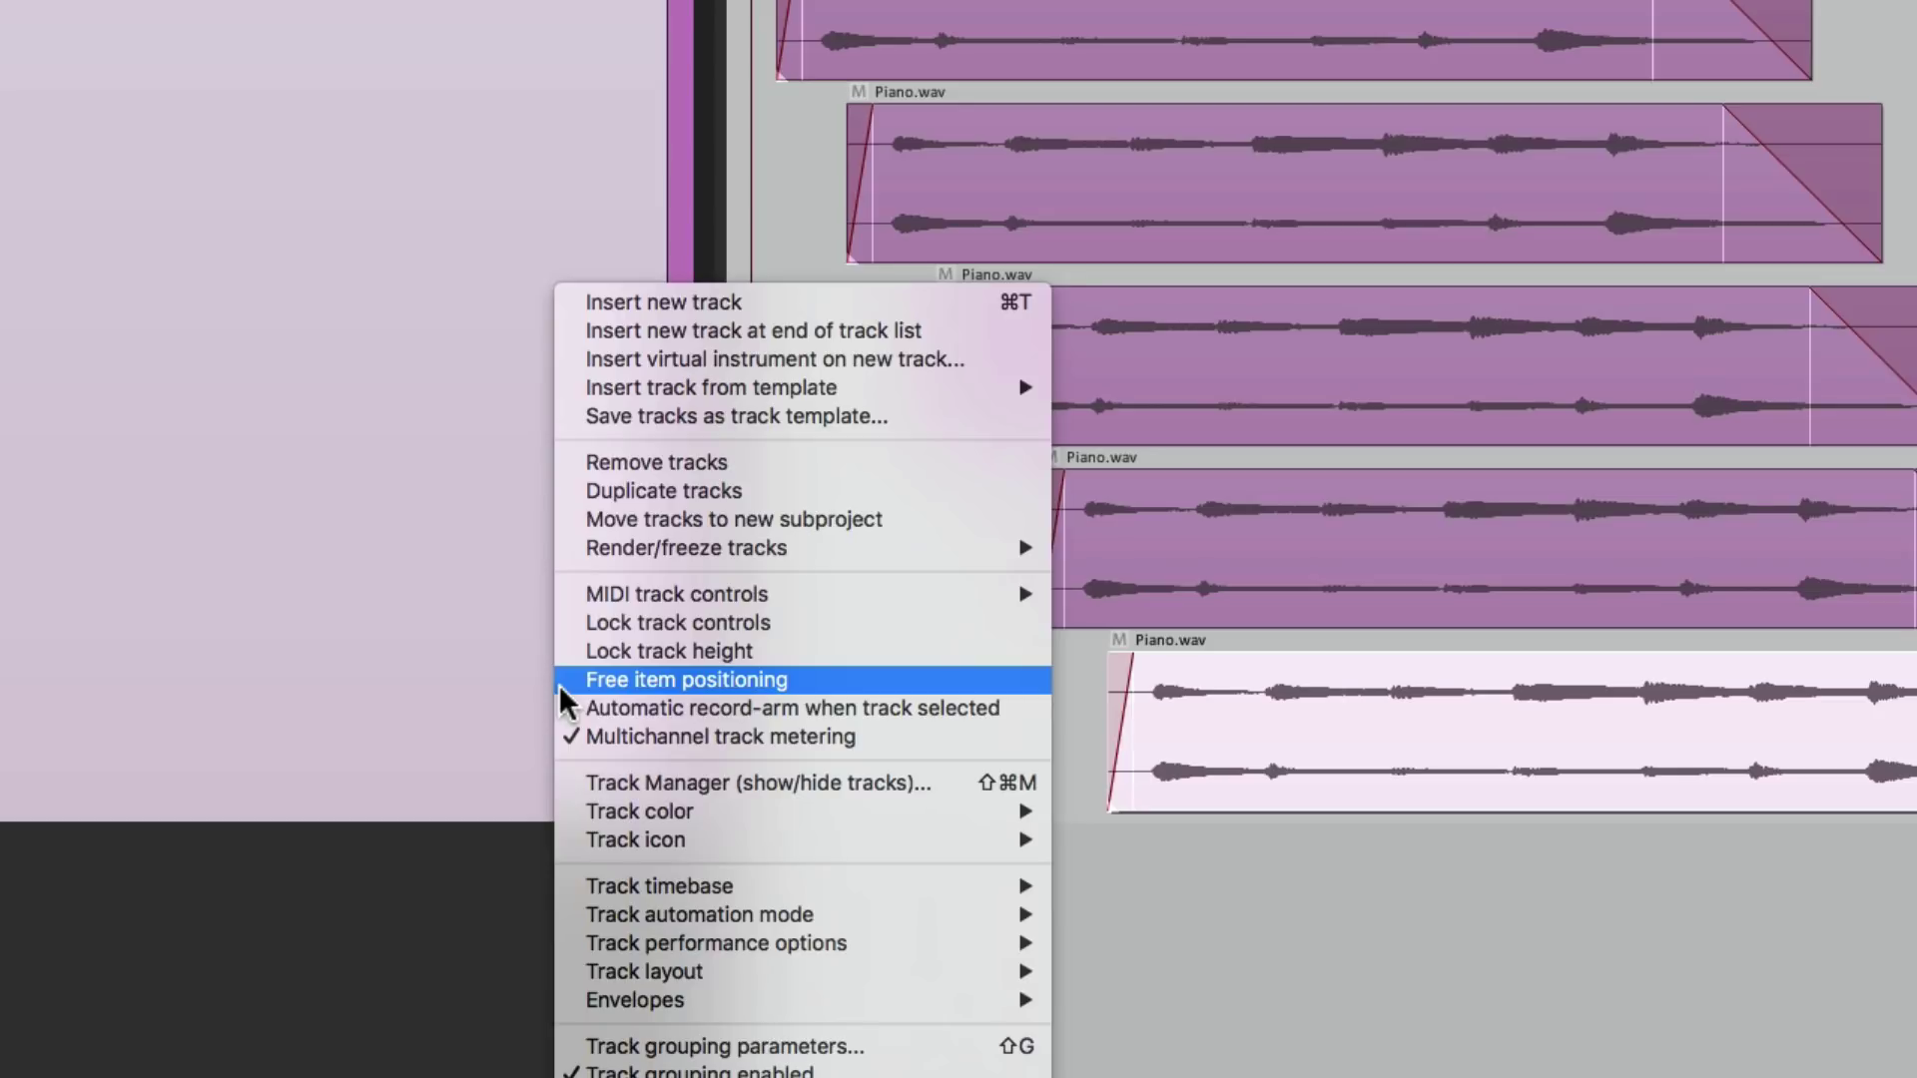
click(559, 685)
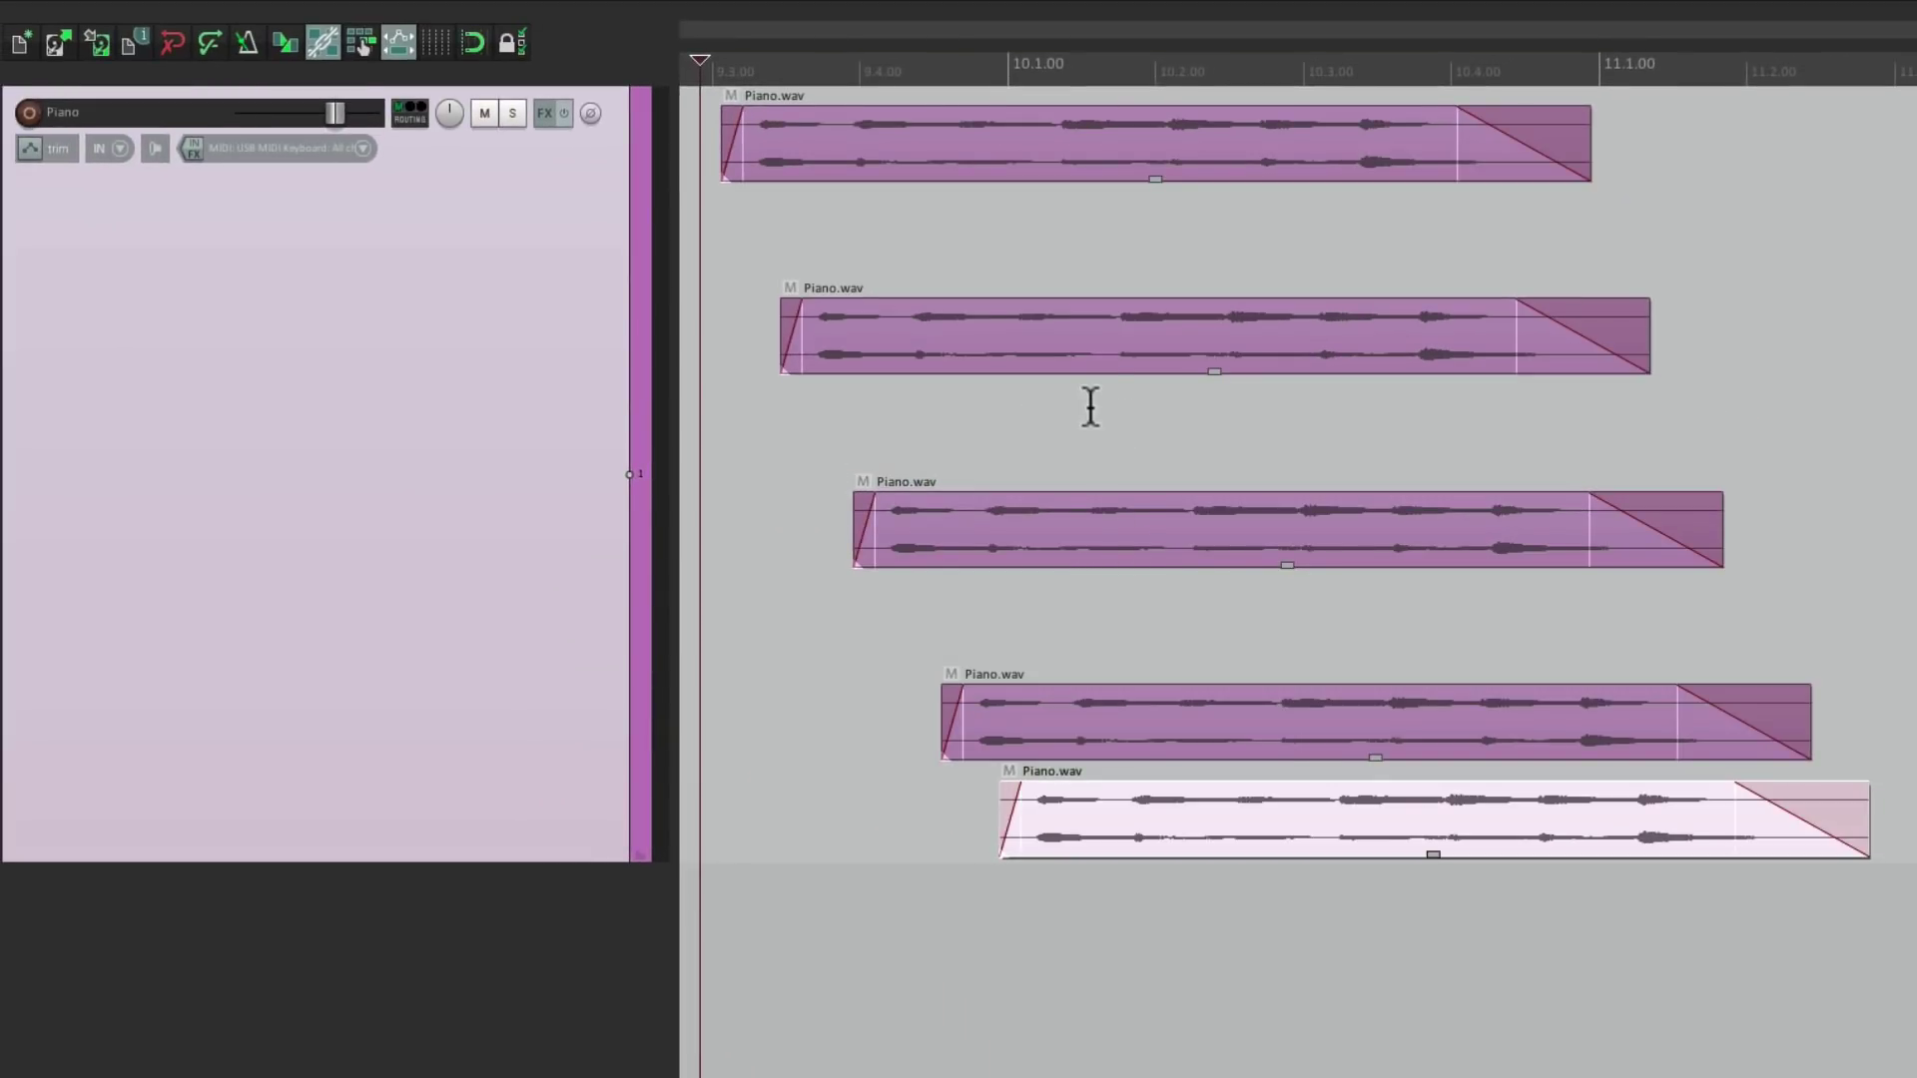
drag(1053, 343, 1188, 439)
drag(1147, 176, 1156, 235)
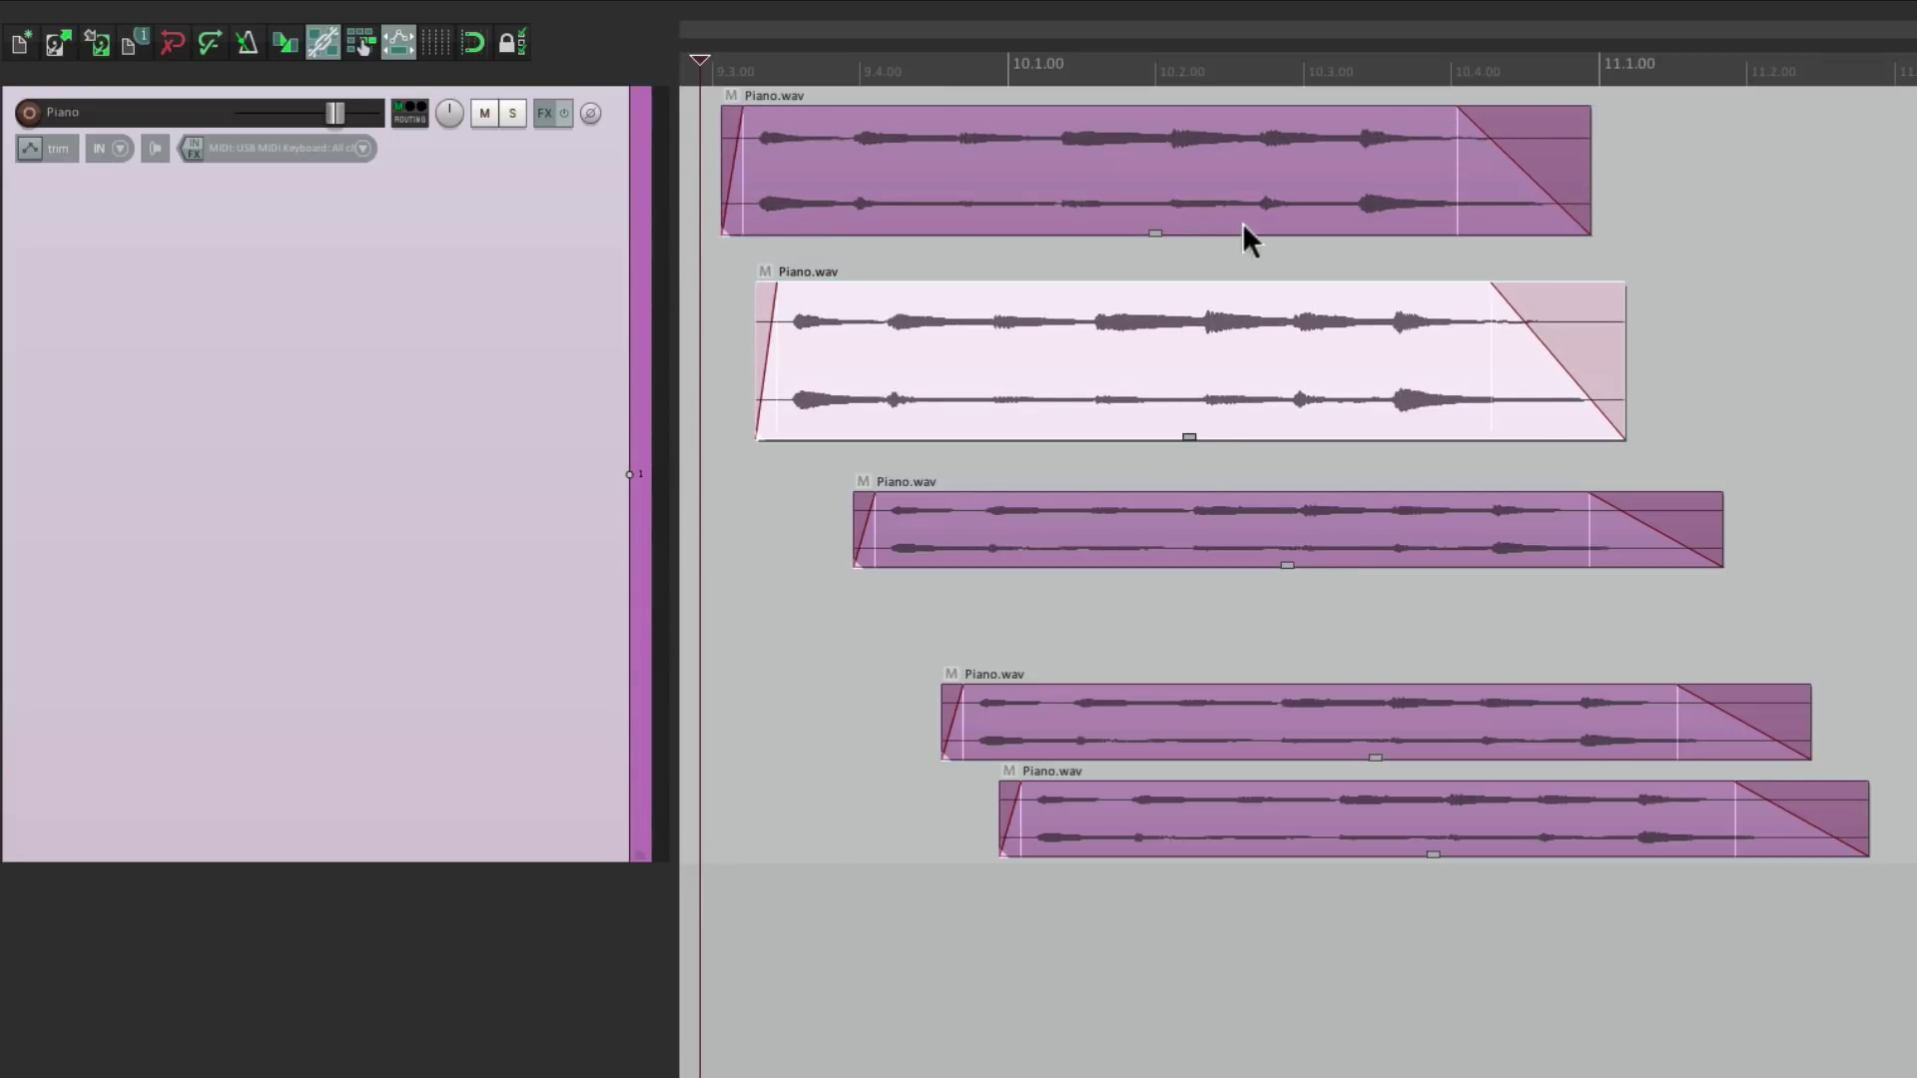
Shift the five Piano.wav items to new heights and start times, then play them.
mouse_move(980, 206)
mouse_down()
mouse_move(1358, 225)
mouse_move(1010, 212)
mouse_up()
mouse_move(1015, 350)
mouse_down()
mouse_move(1224, 373)
mouse_move(943, 349)
mouse_move(988, 351)
mouse_up()
drag(1101, 525, 1008, 509)
drag(1083, 725, 934, 673)
drag(1118, 808, 1023, 799)
scroll(1003, 797, left, 2)
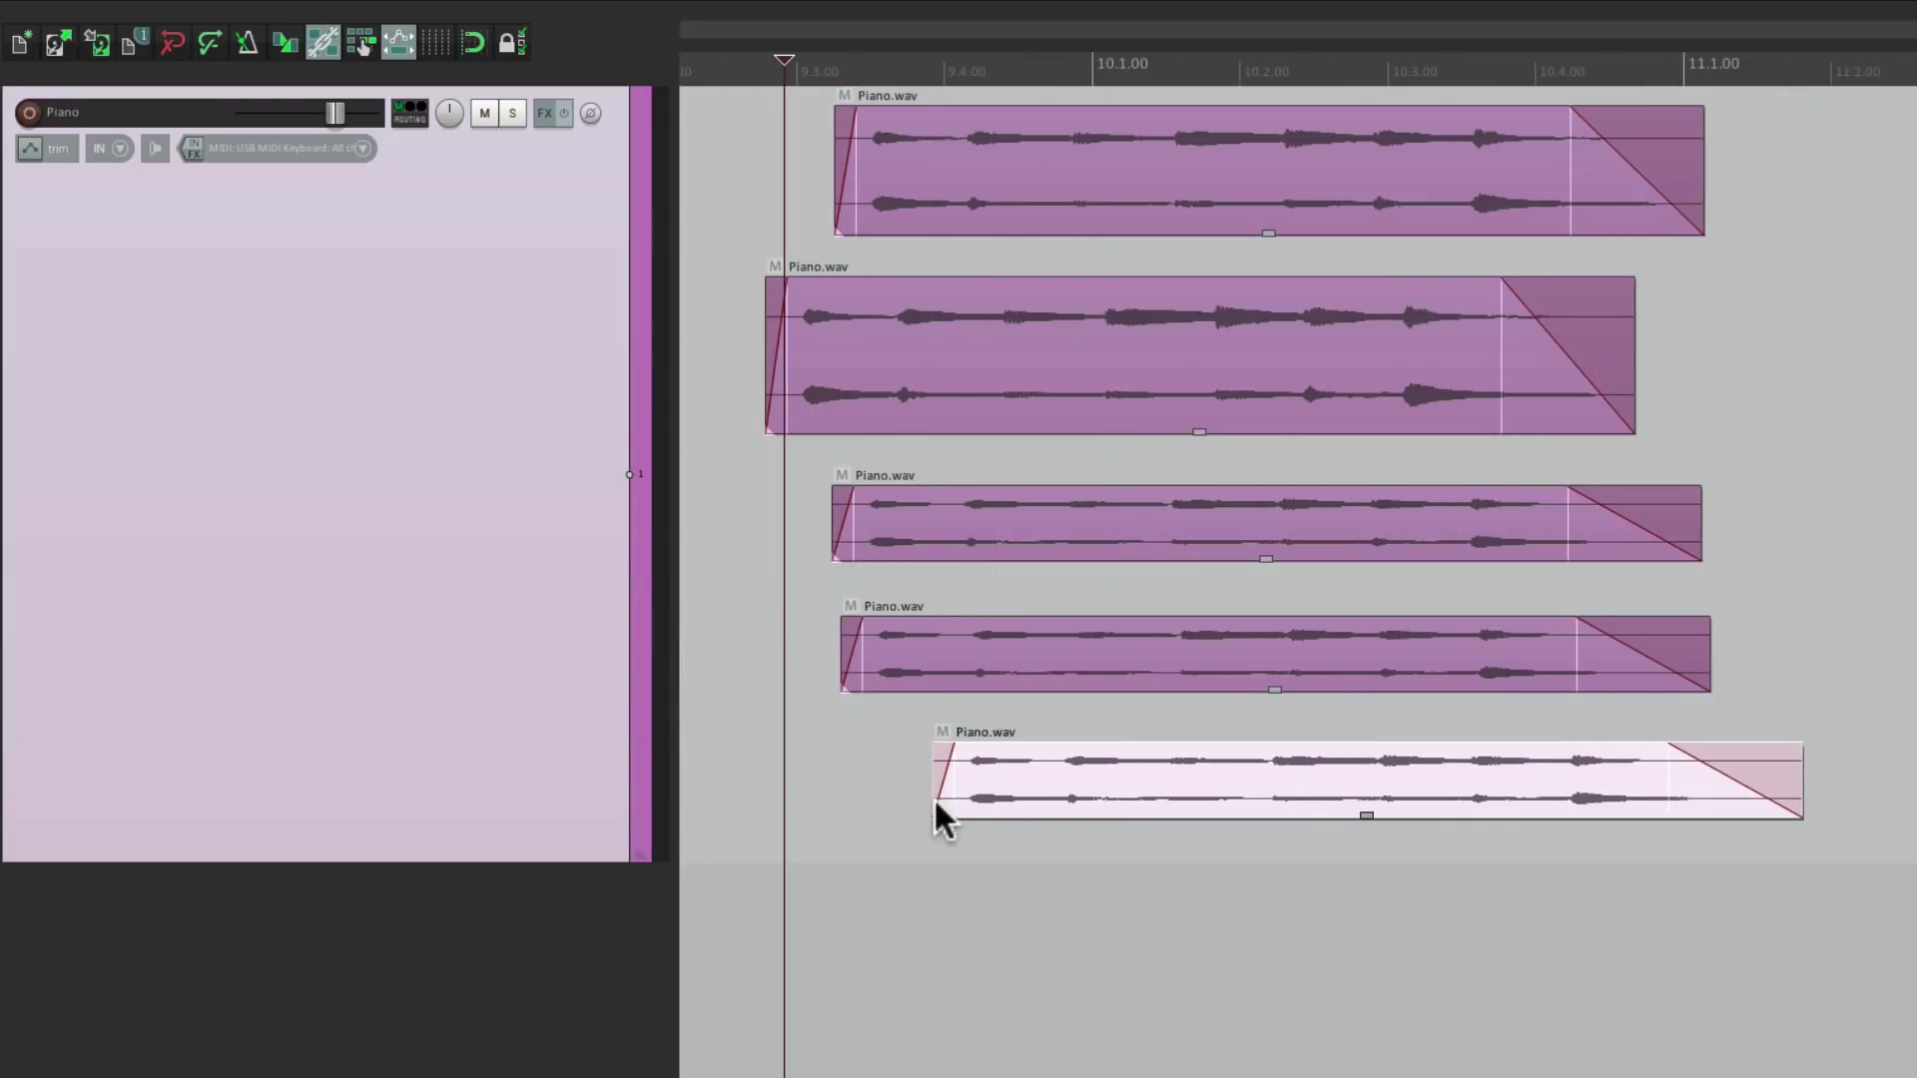
click(776, 797)
key(space)
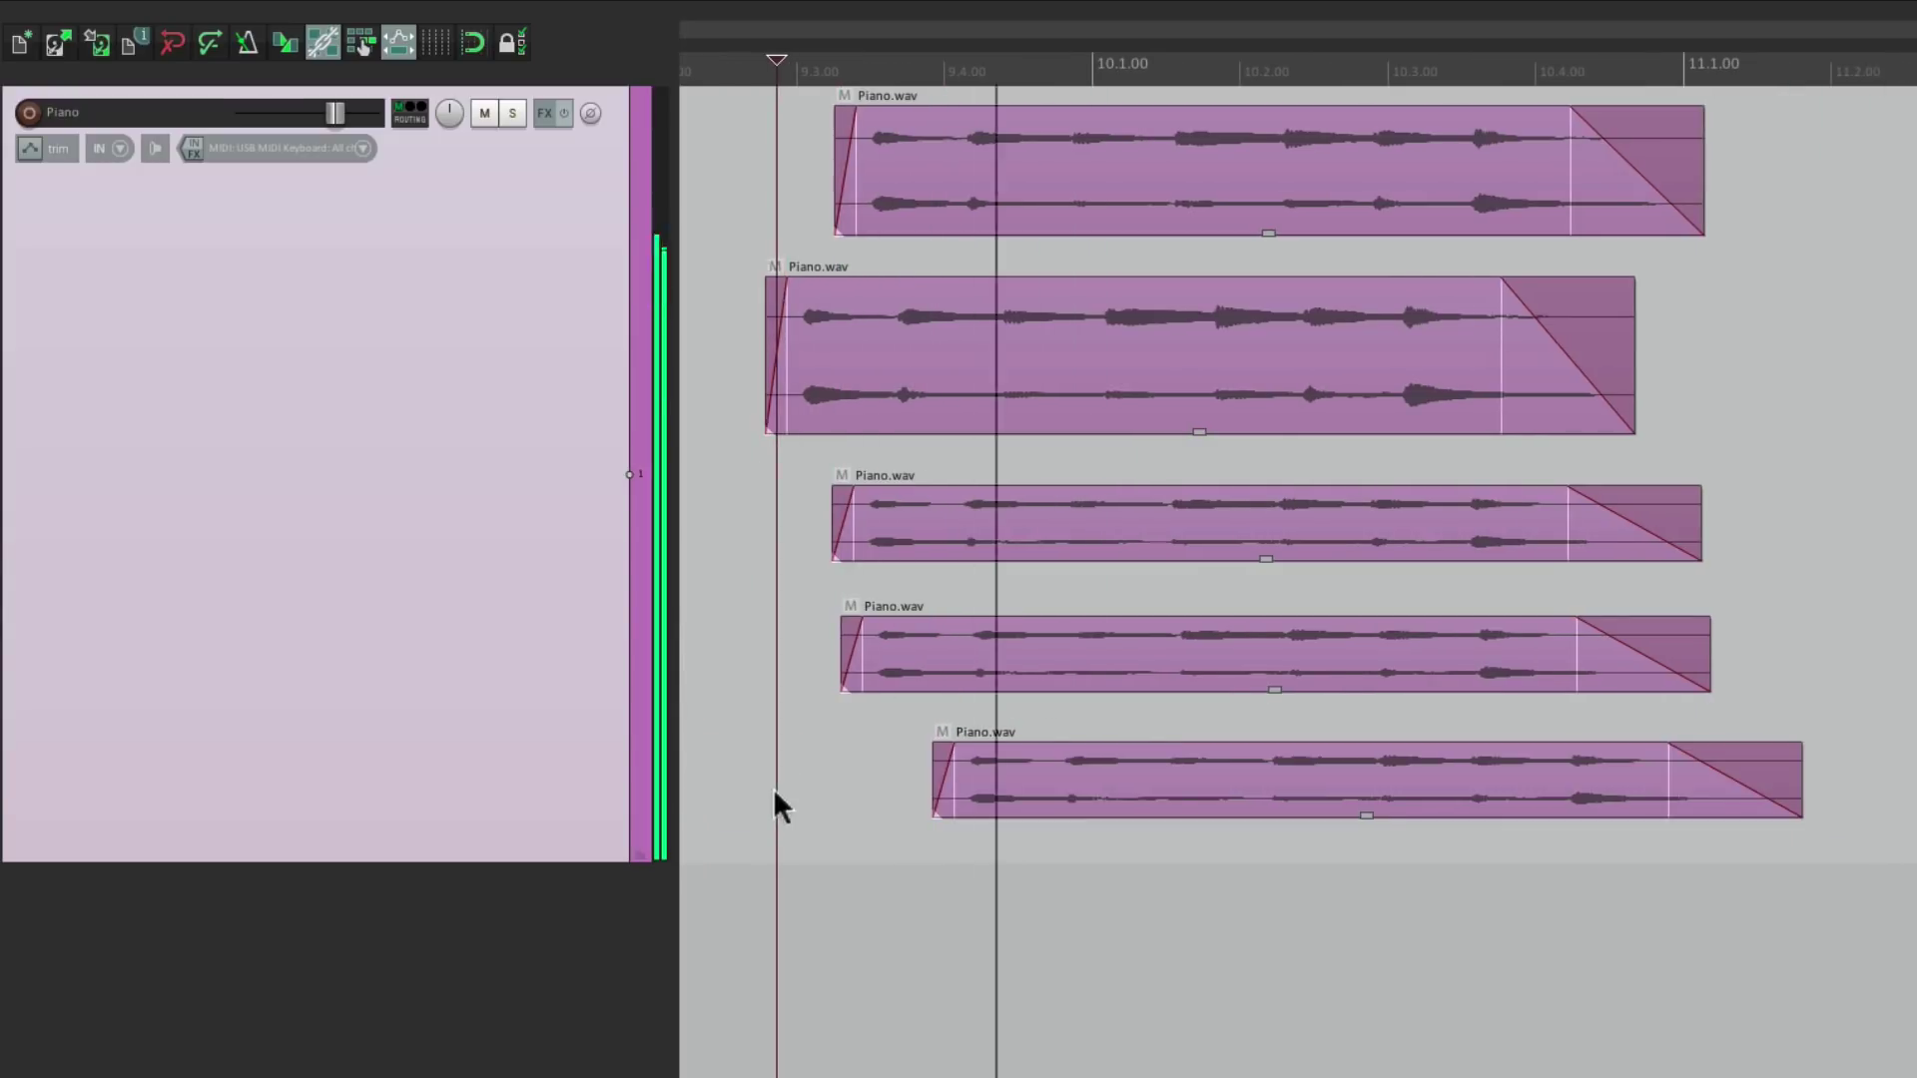
key(space)
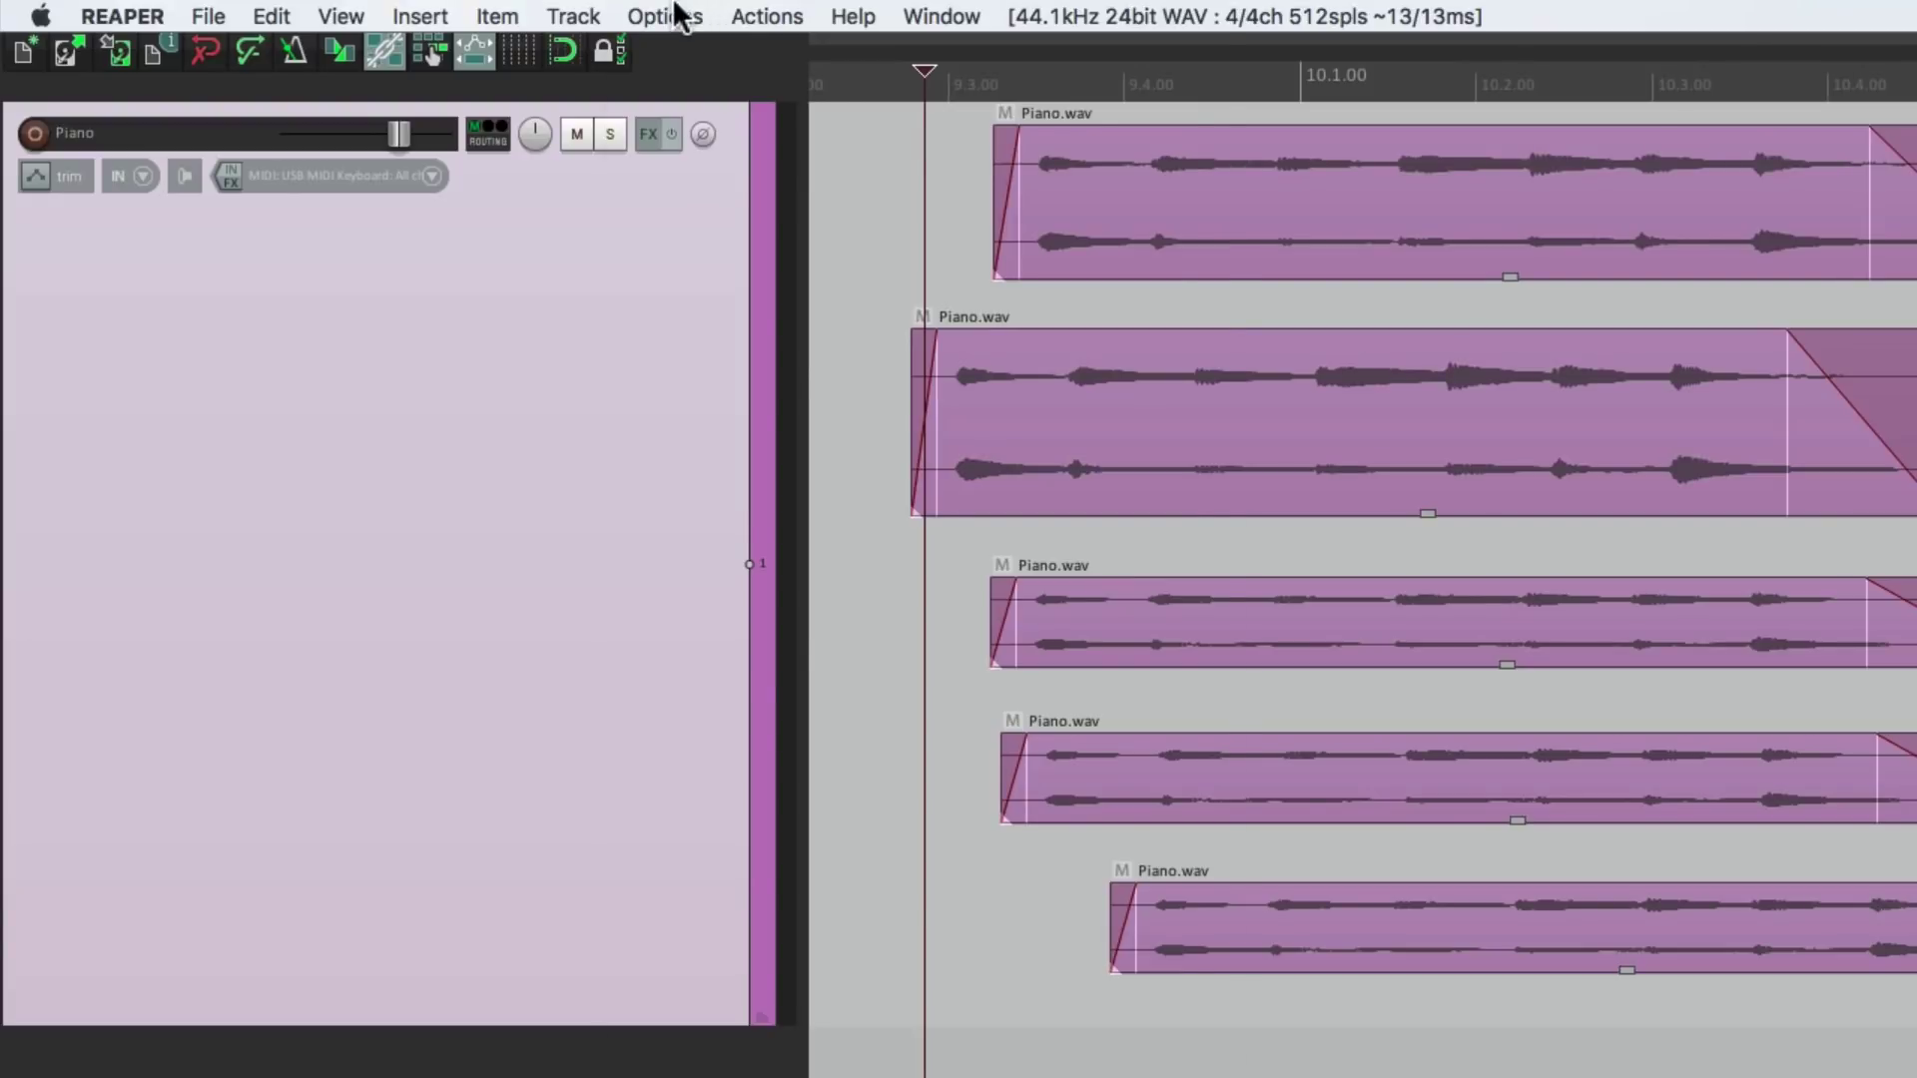
Turn on auto-crossfade, overlap items to test crossfades, then separate them into empty lanes.
click(568, 11)
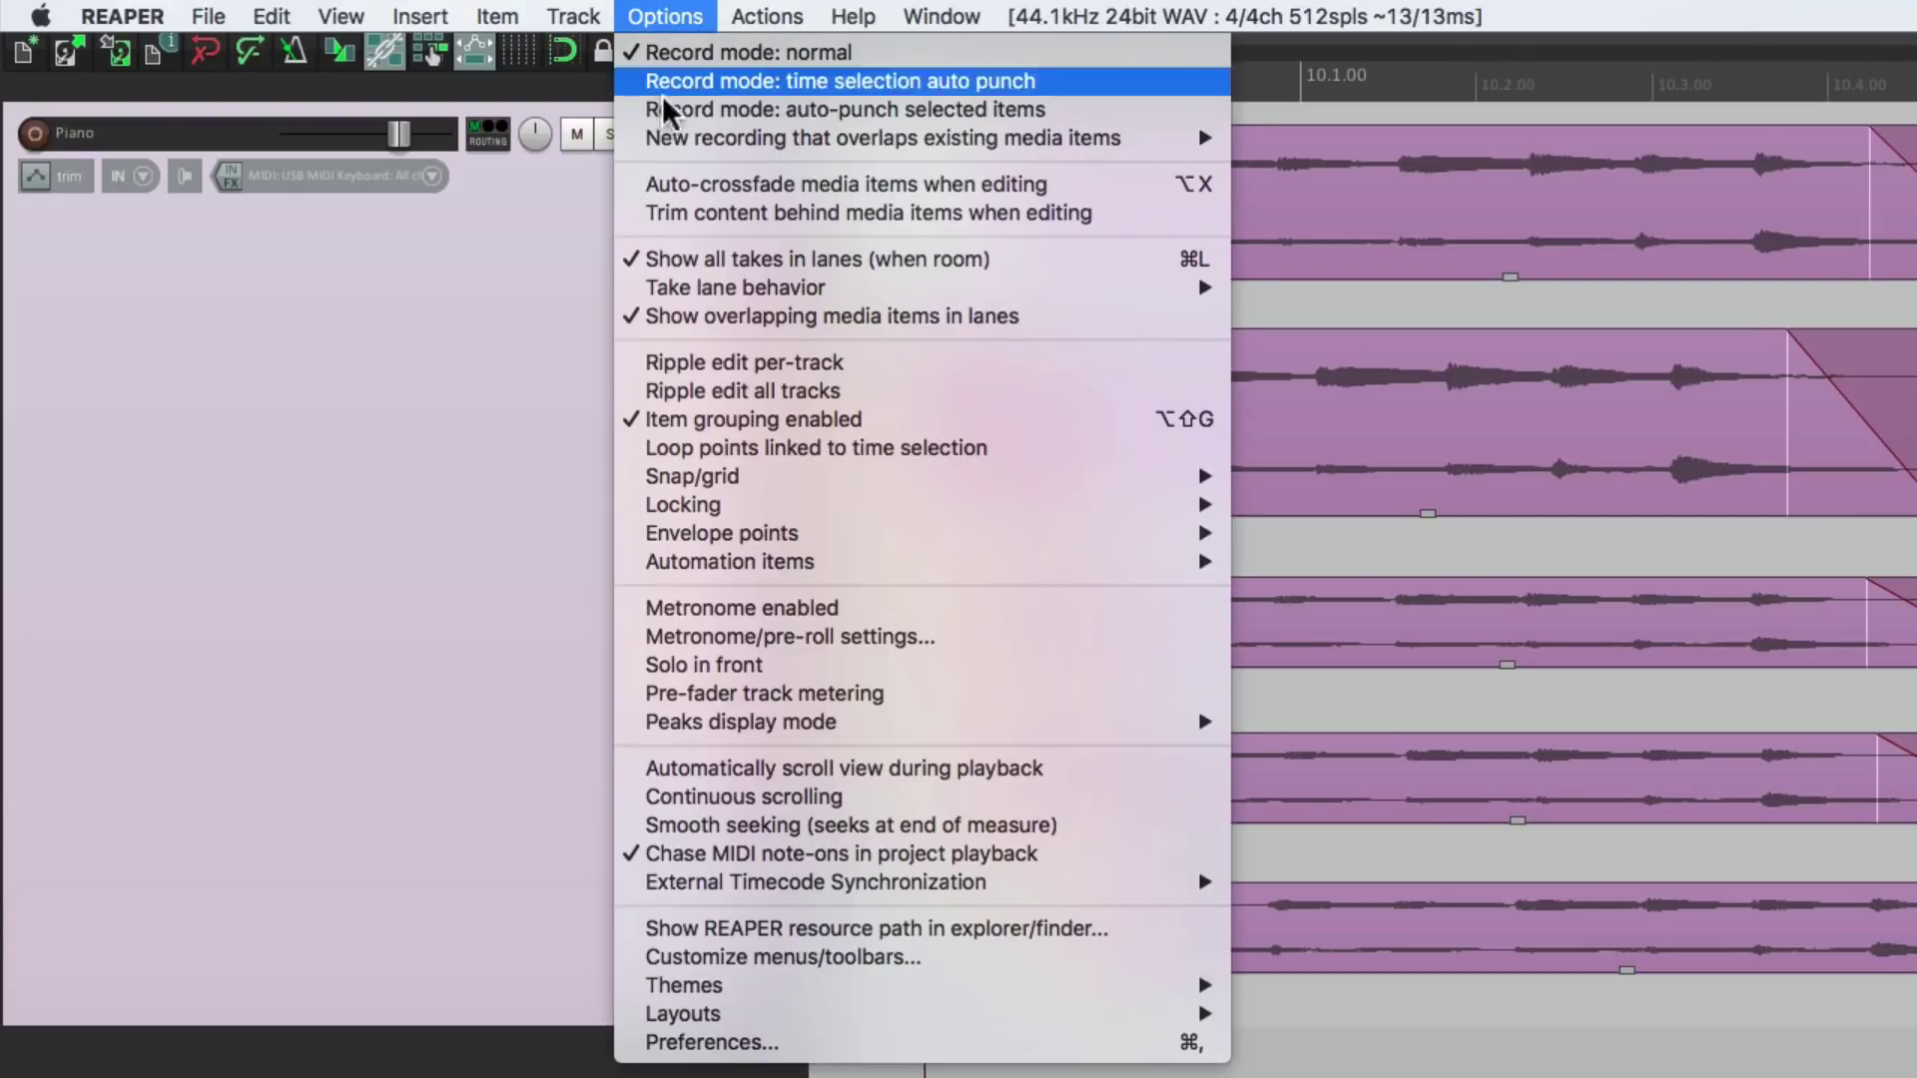
click(642, 184)
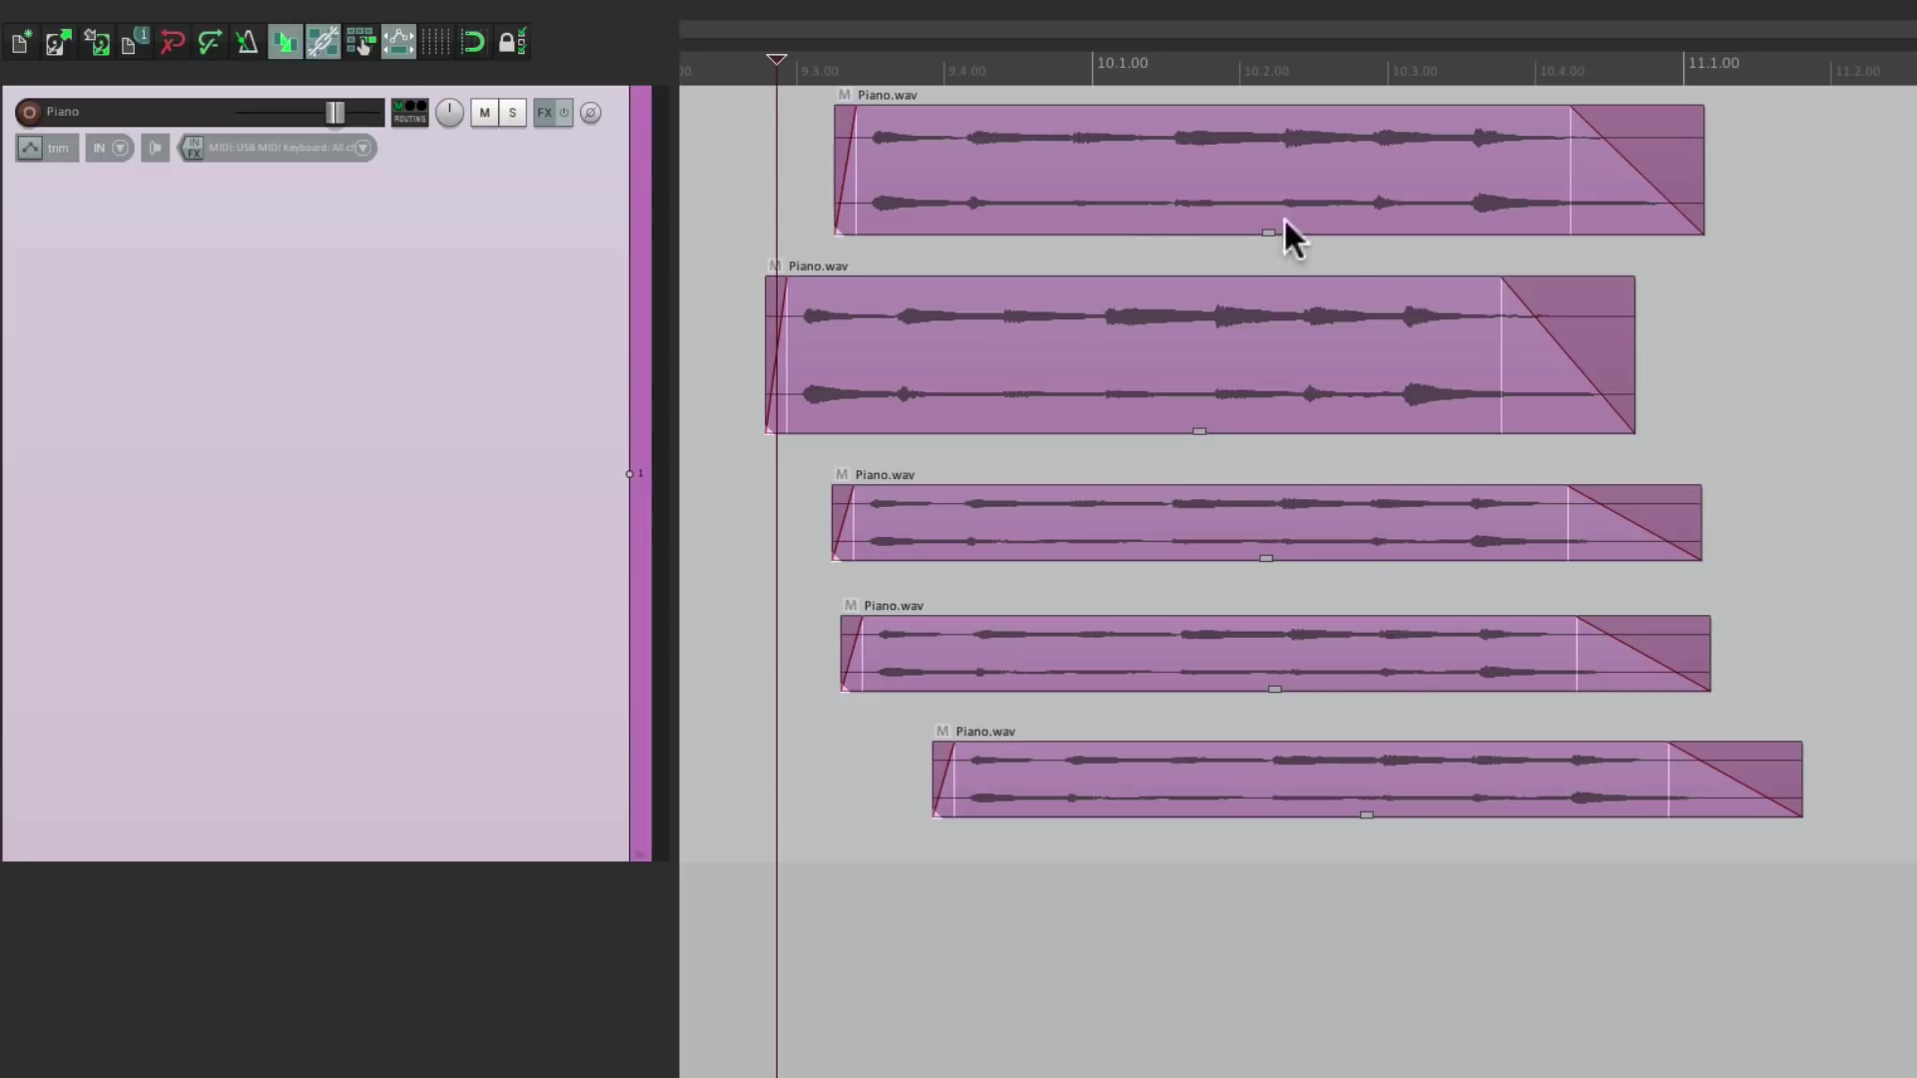
drag(1072, 374, 1594, 244)
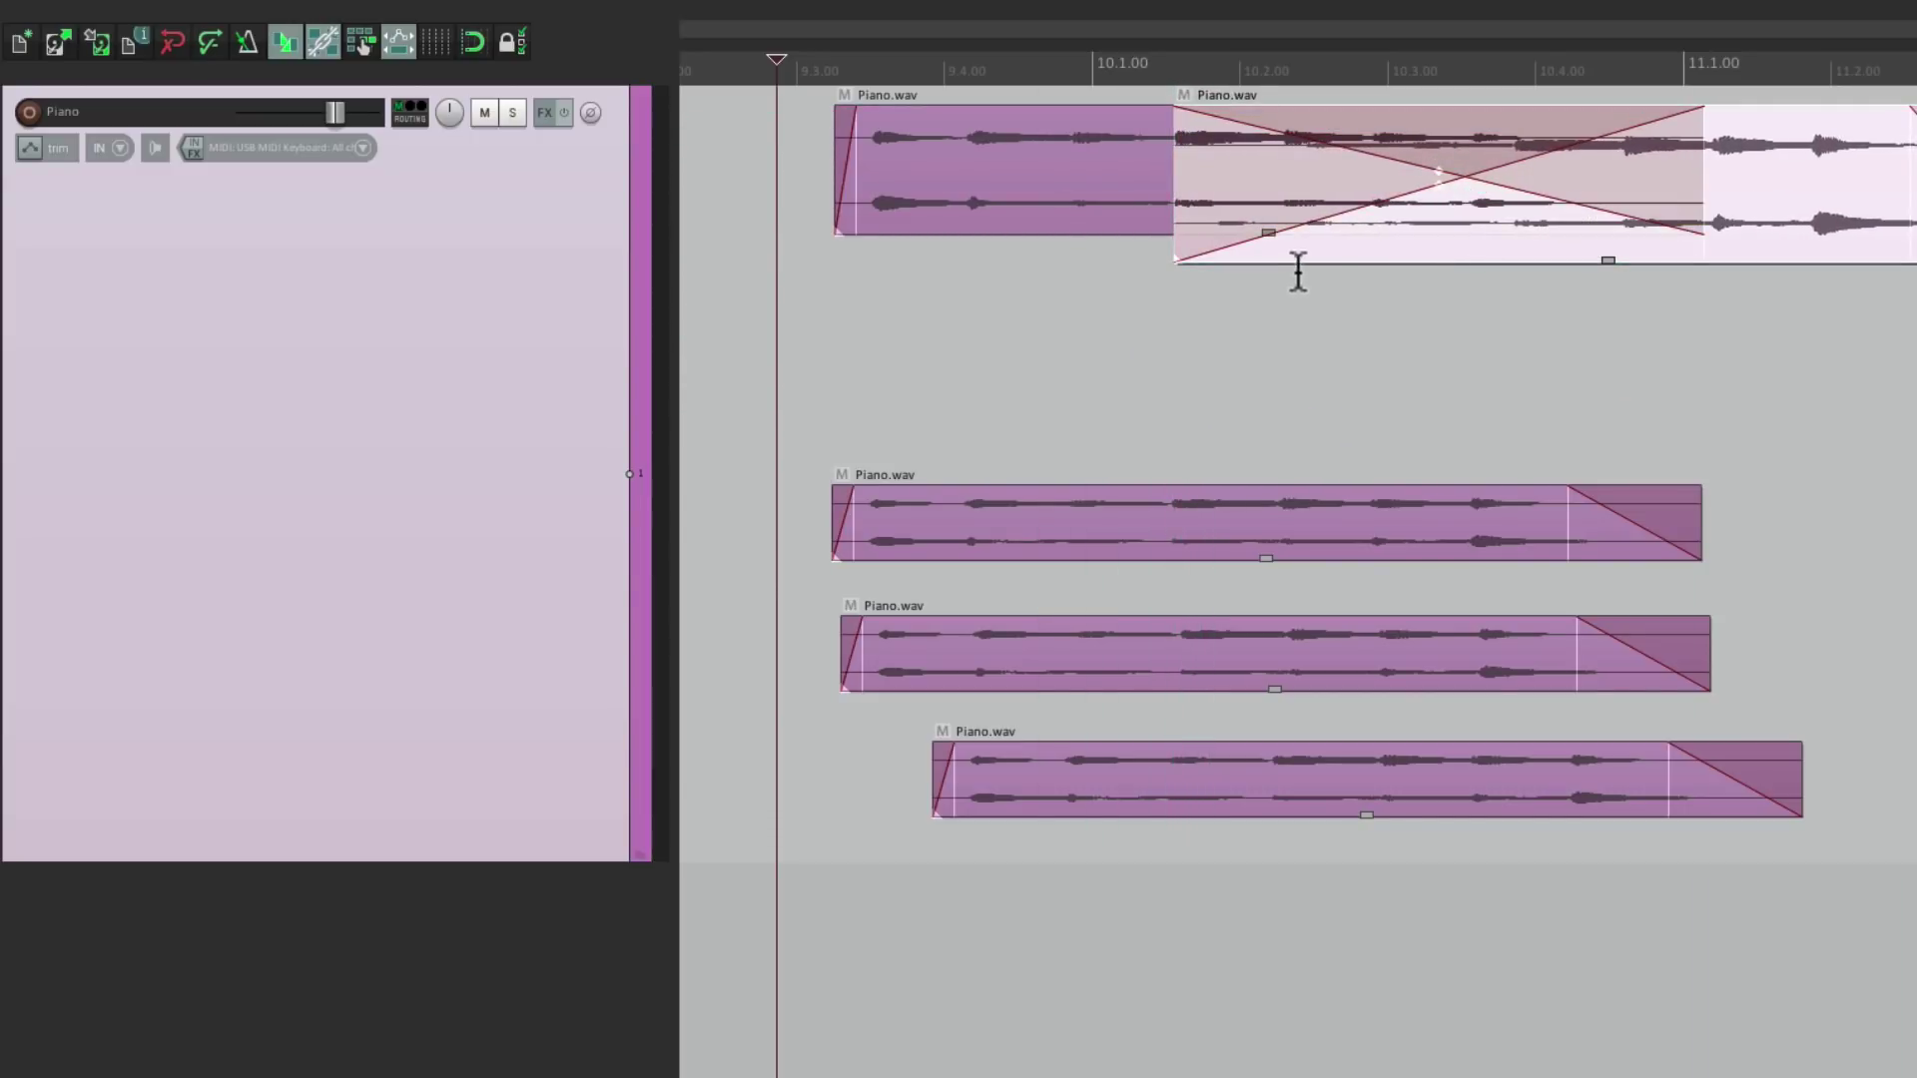
drag(1729, 261, 1624, 542)
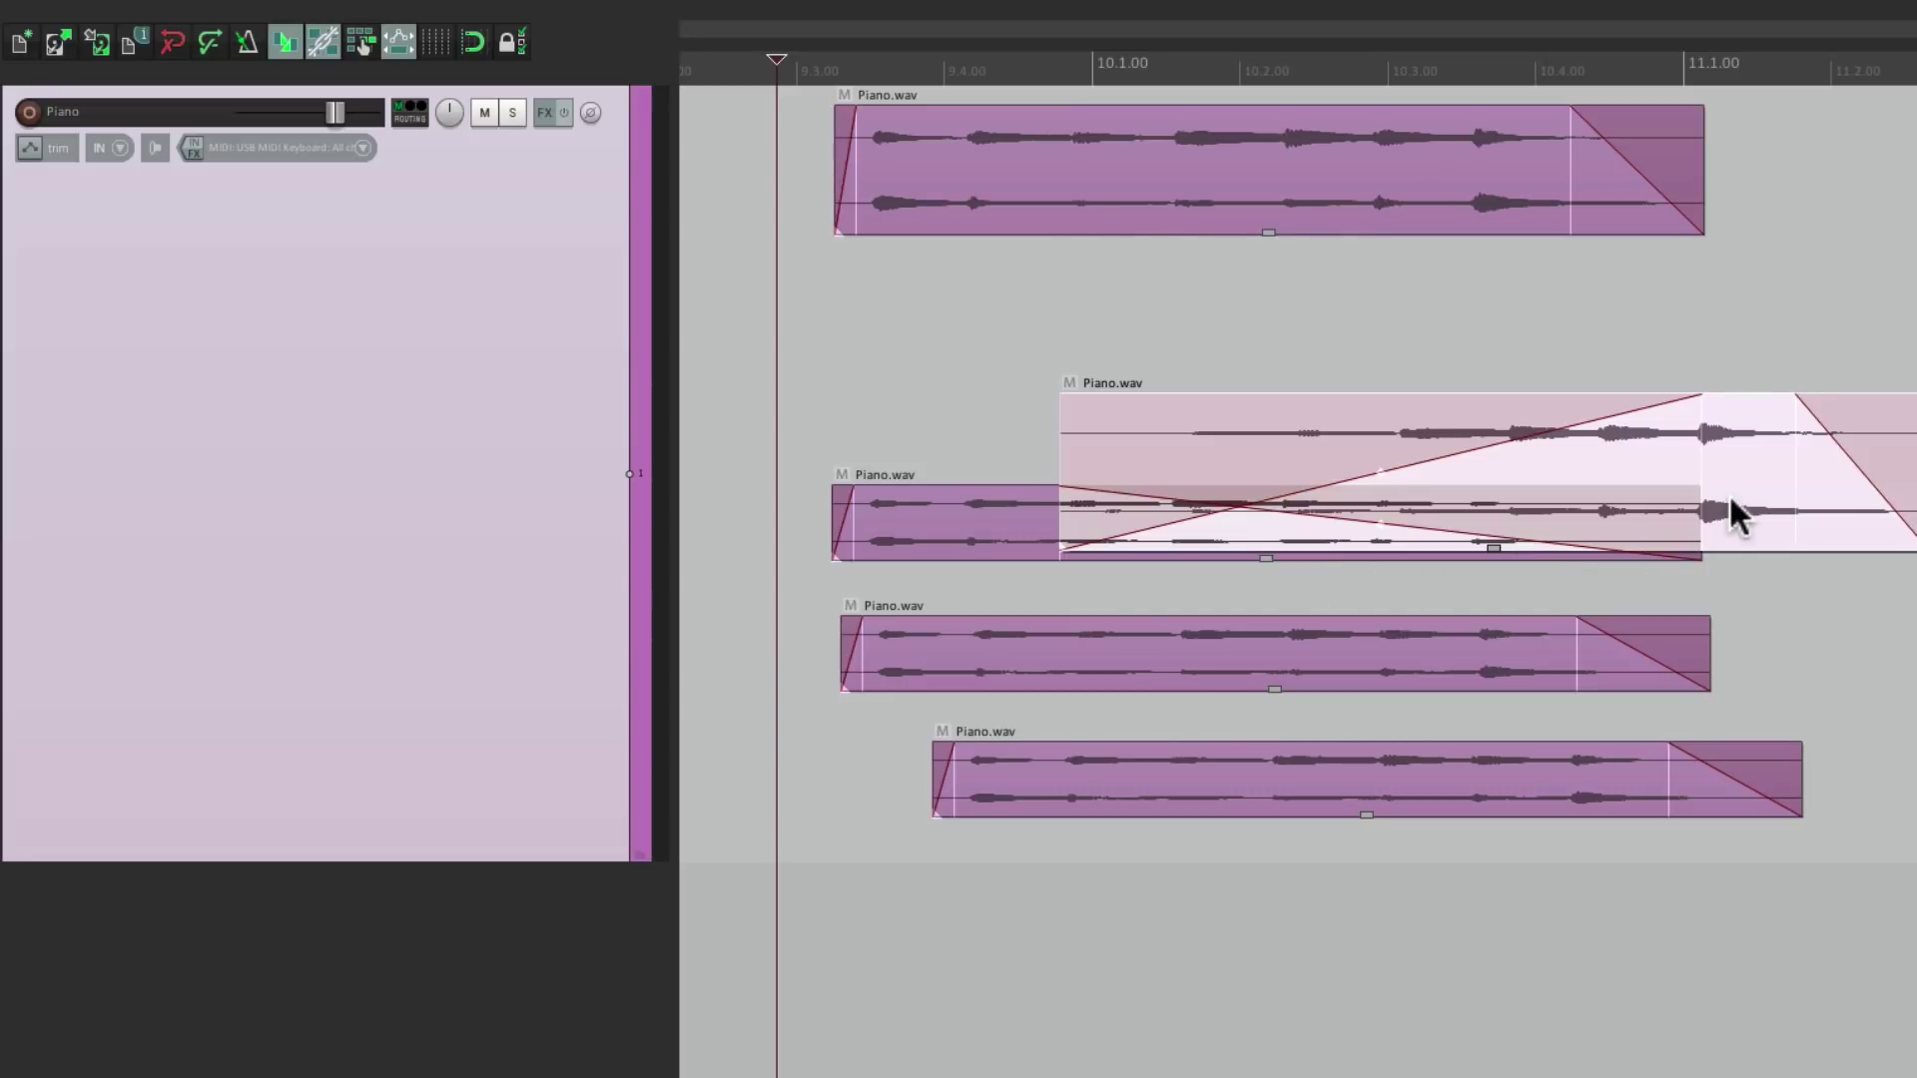
drag(1729, 499, 1620, 380)
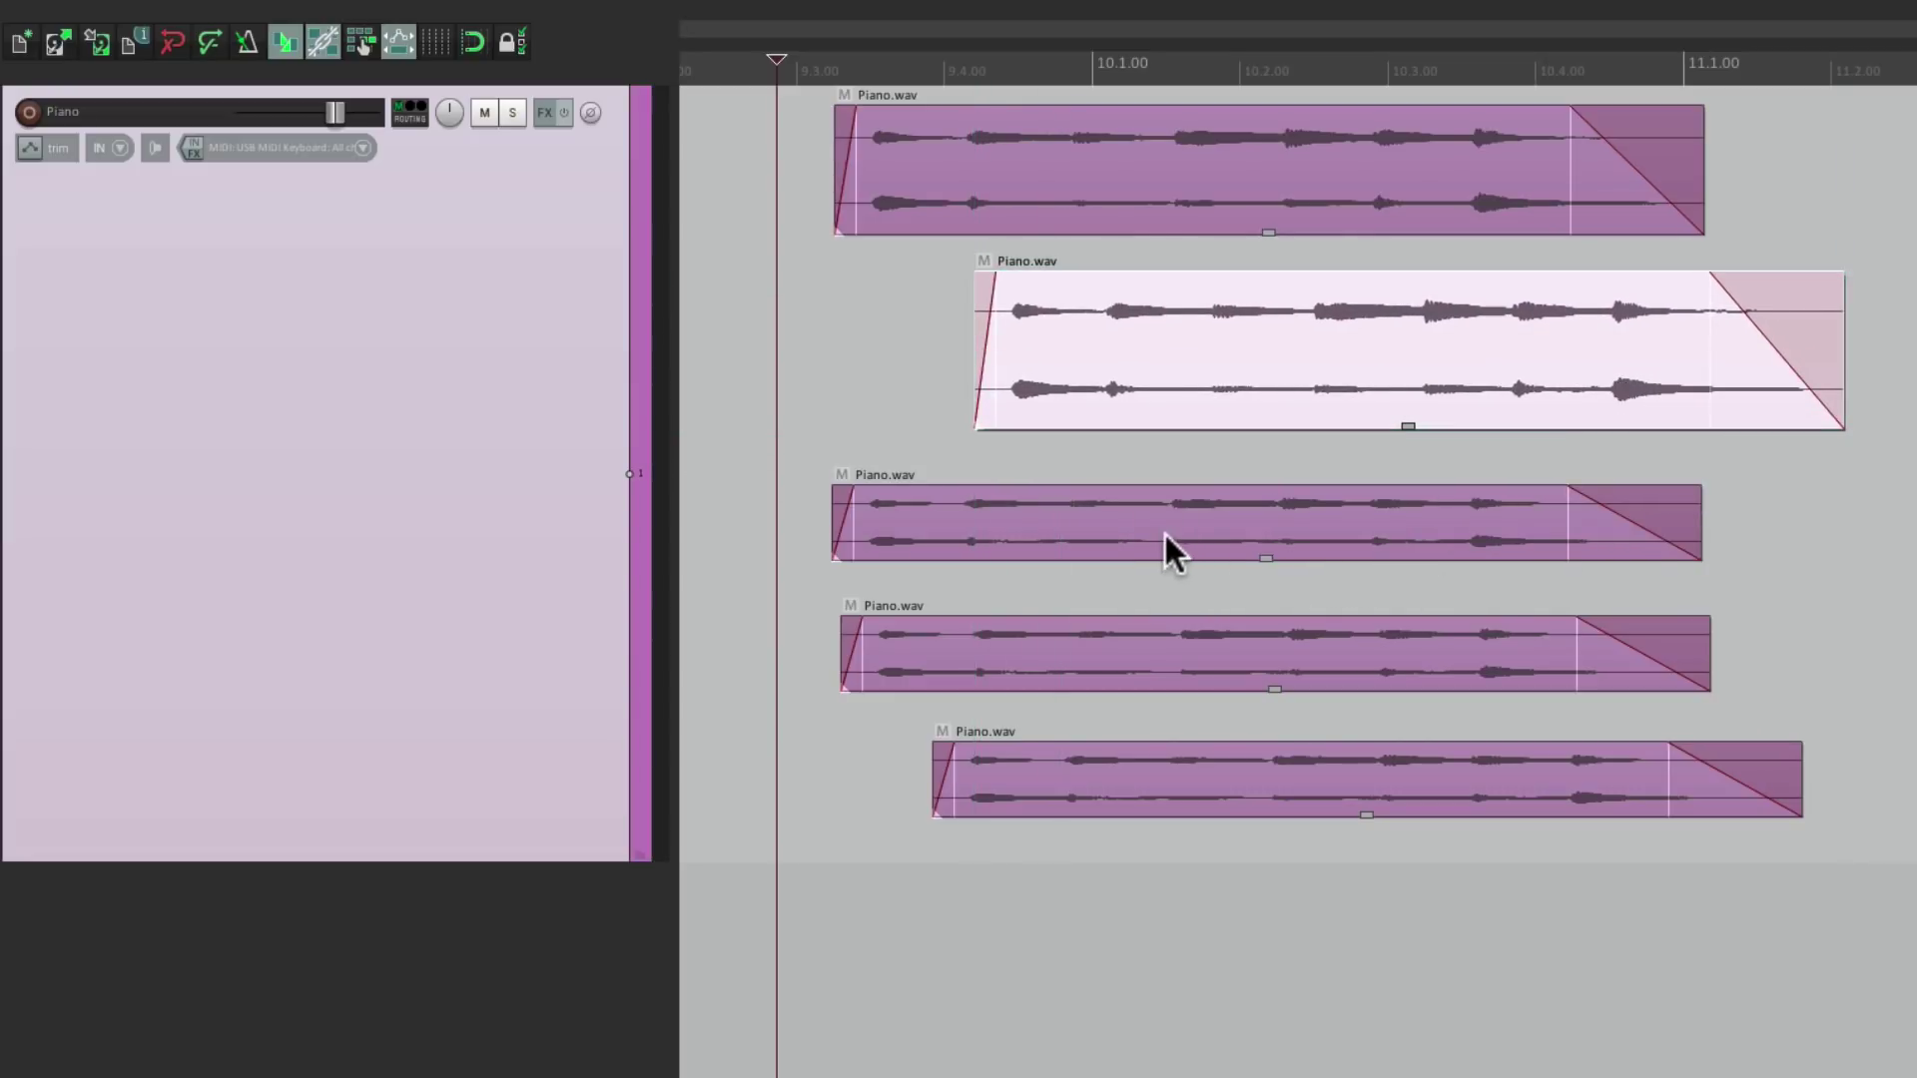
drag(1288, 534, 967, 361)
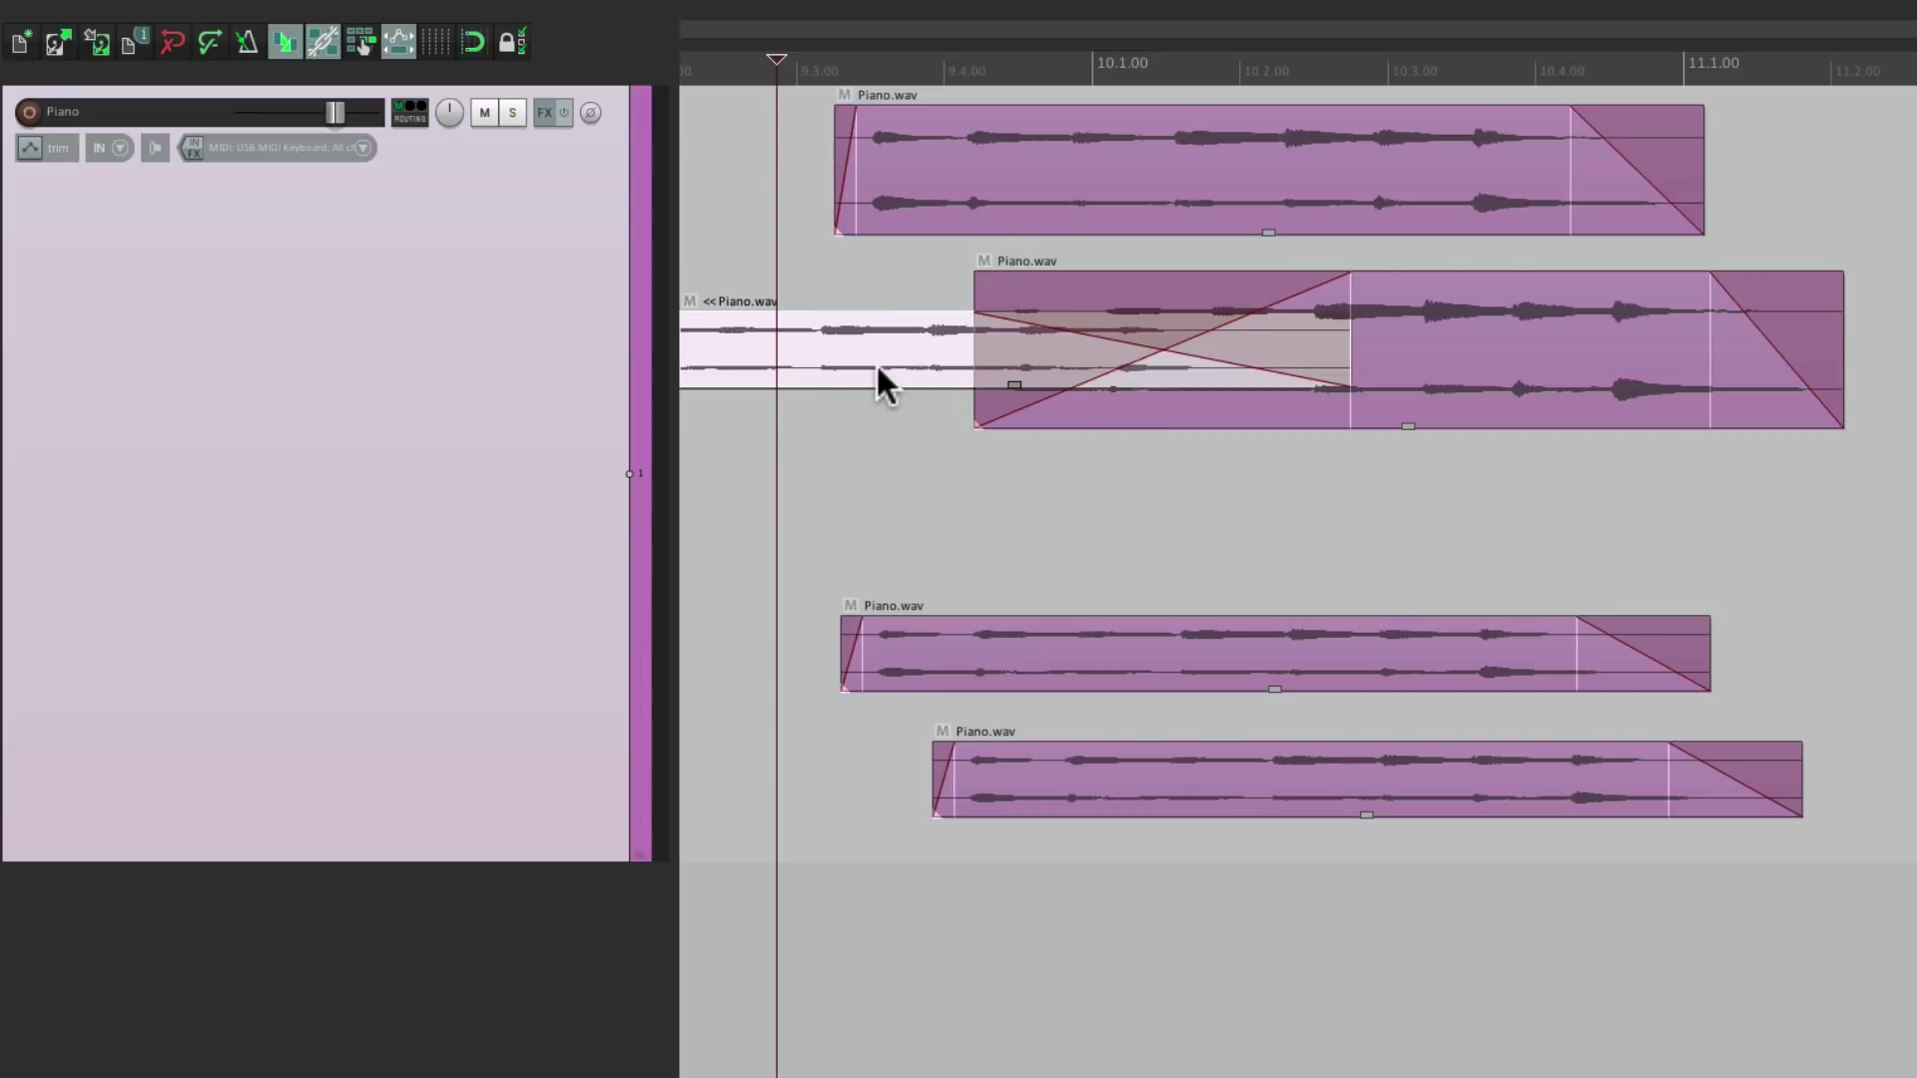
drag(877, 369, 1242, 534)
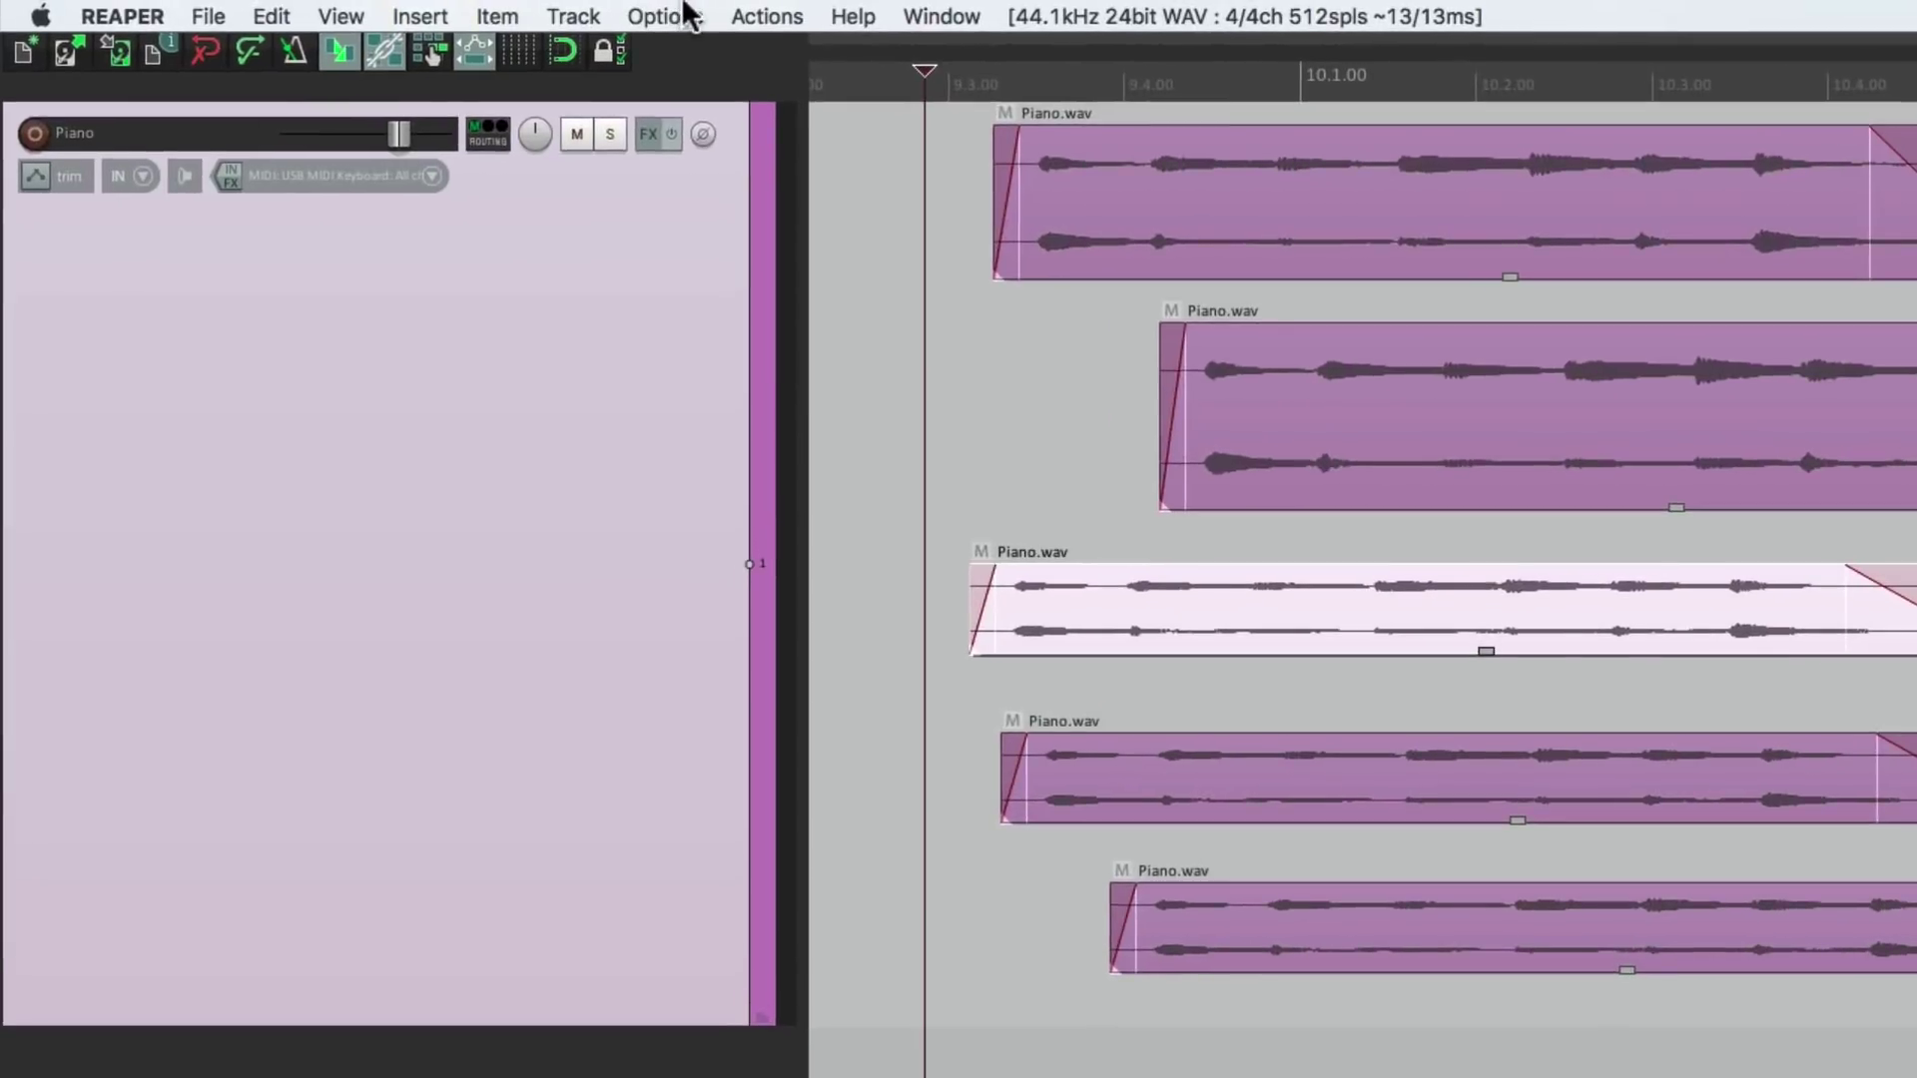
Re-enable trimming behind items, move the second Piano.wav item, then undo the moves.
click(579, 12)
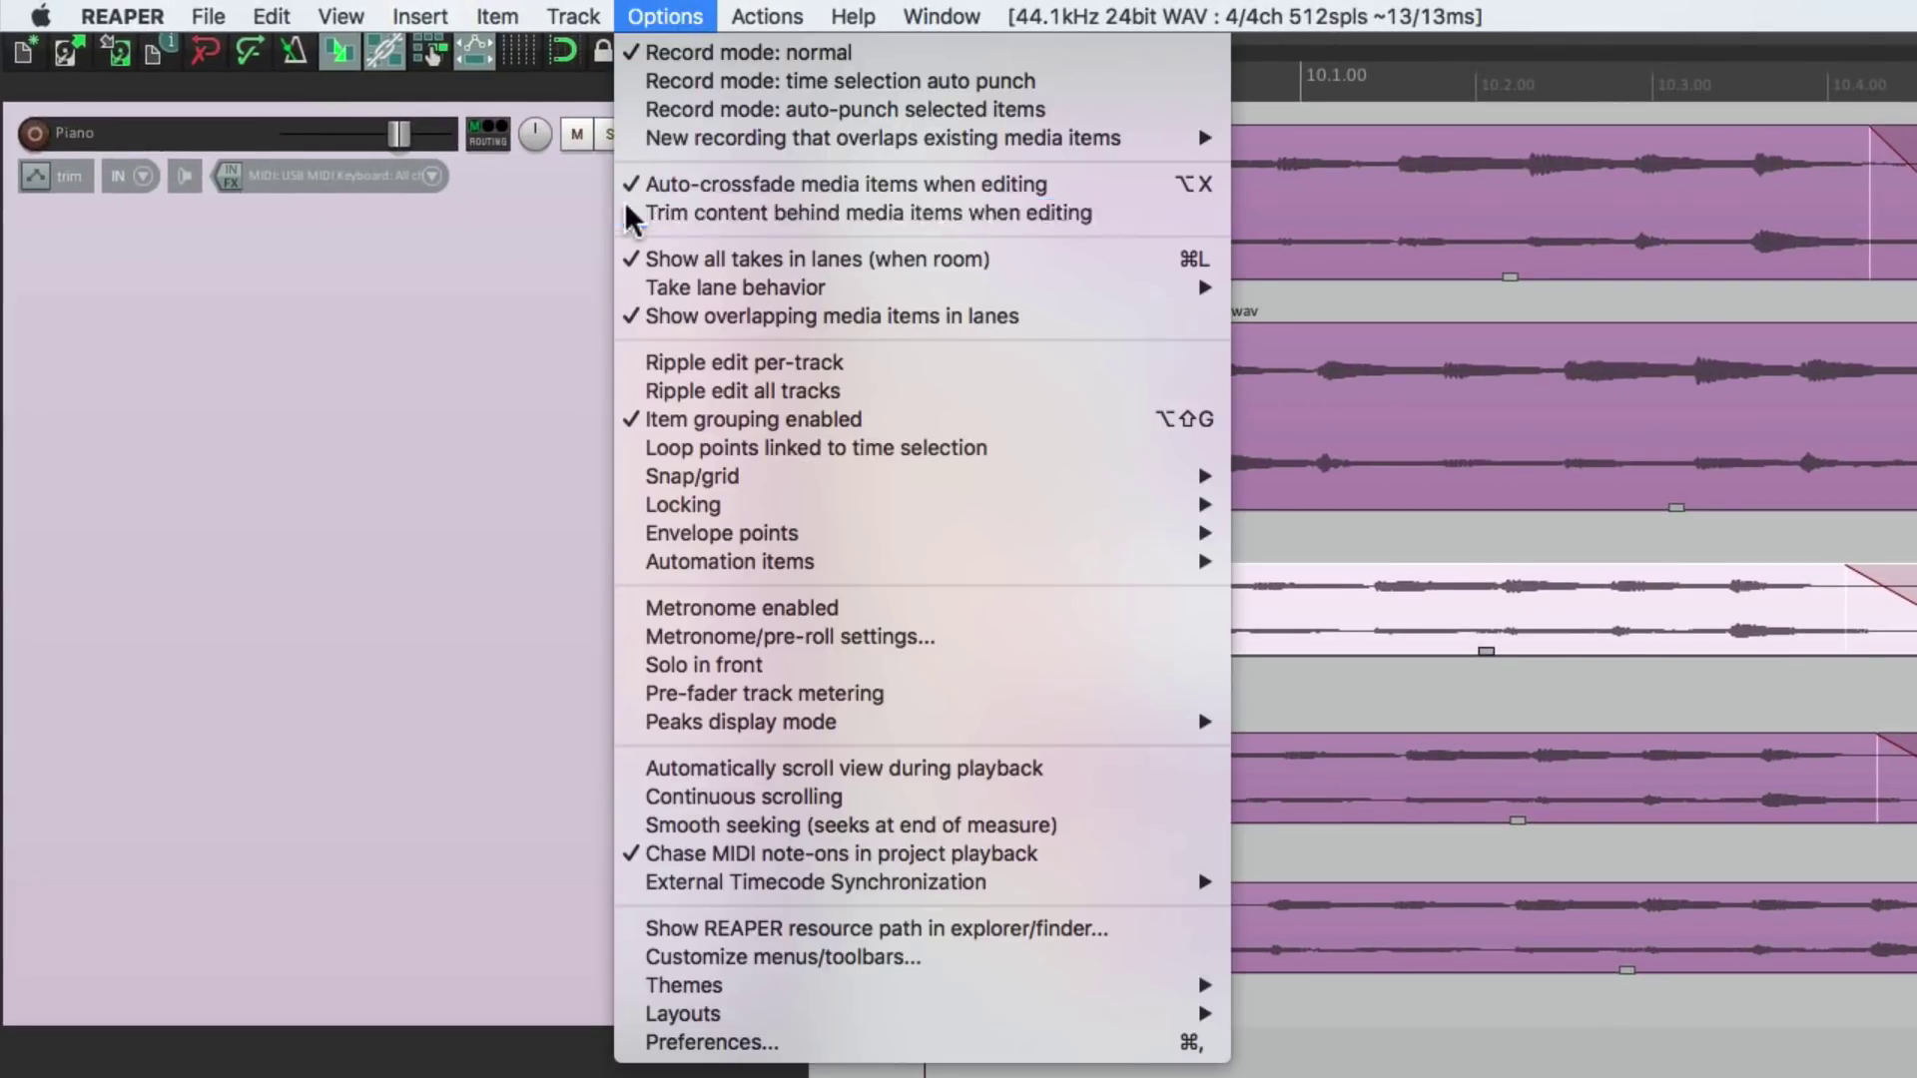
click(699, 213)
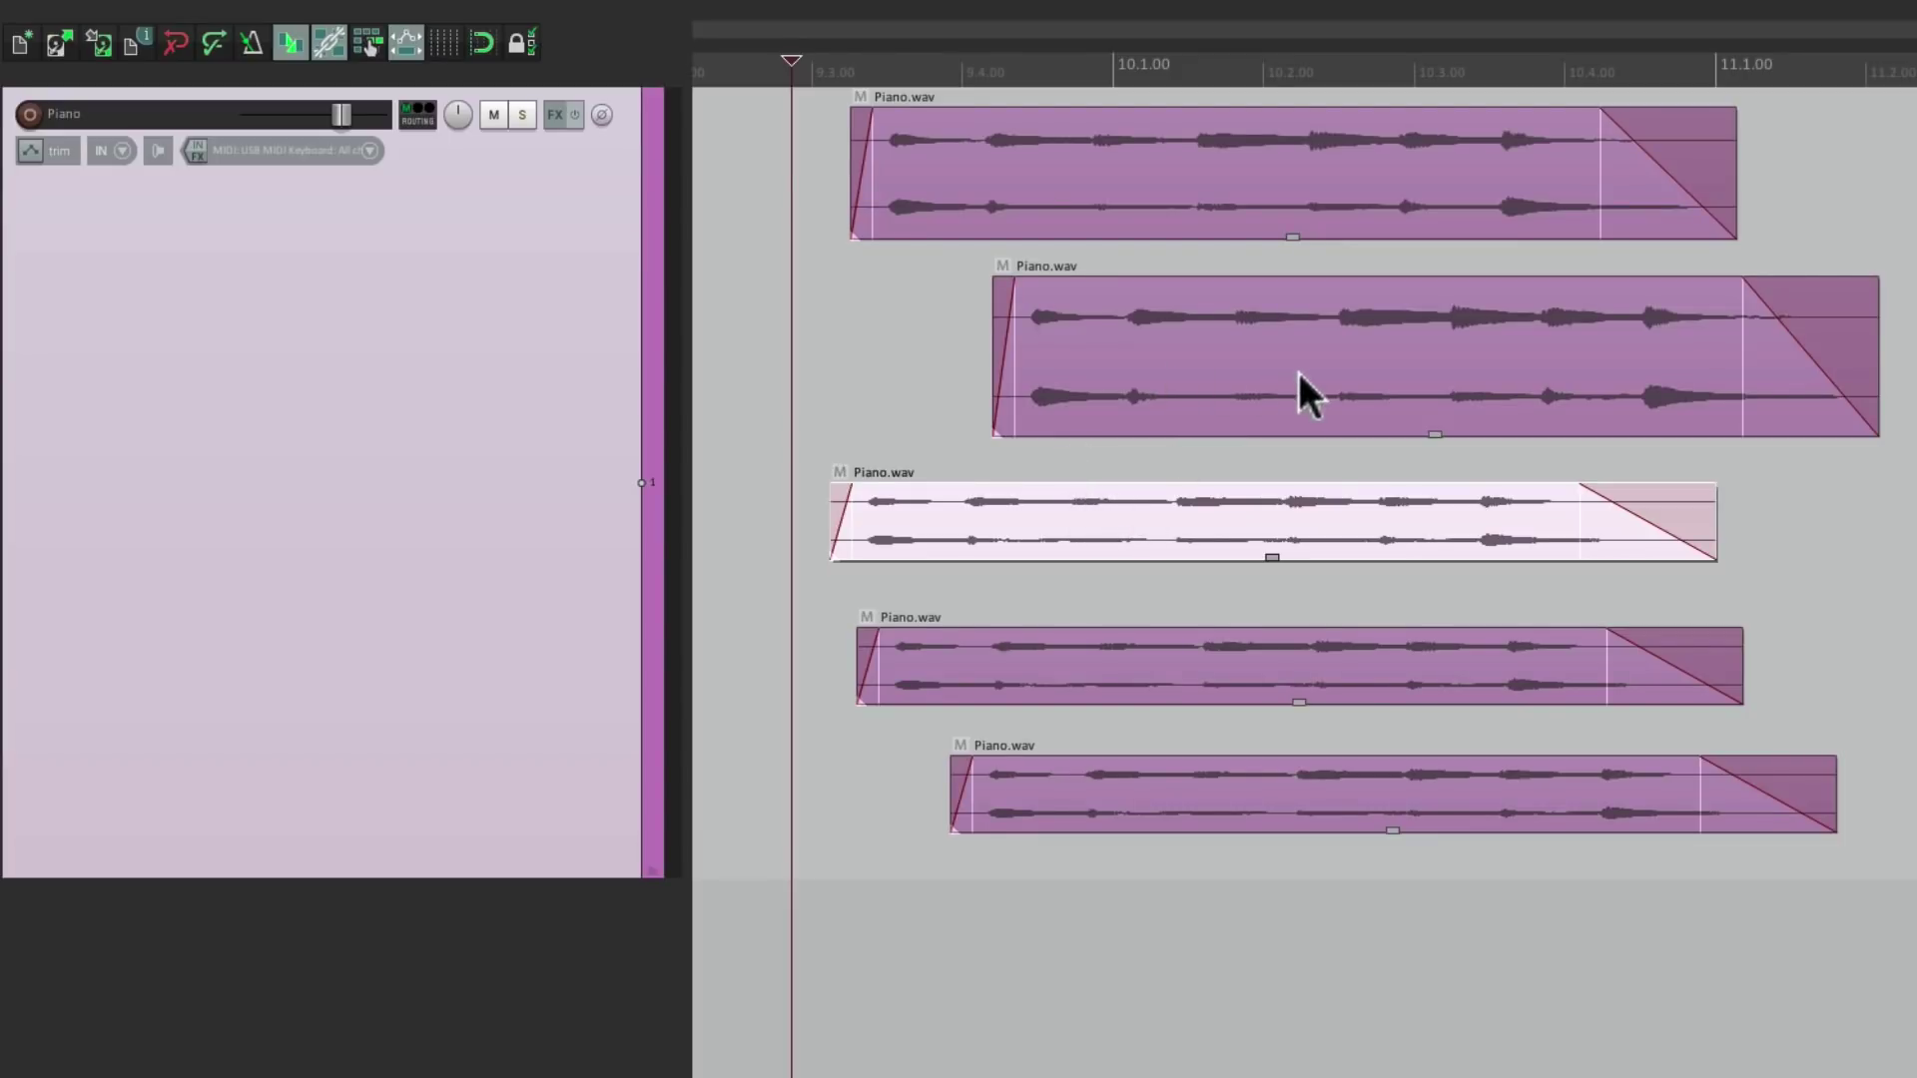
drag(1301, 388, 1408, 532)
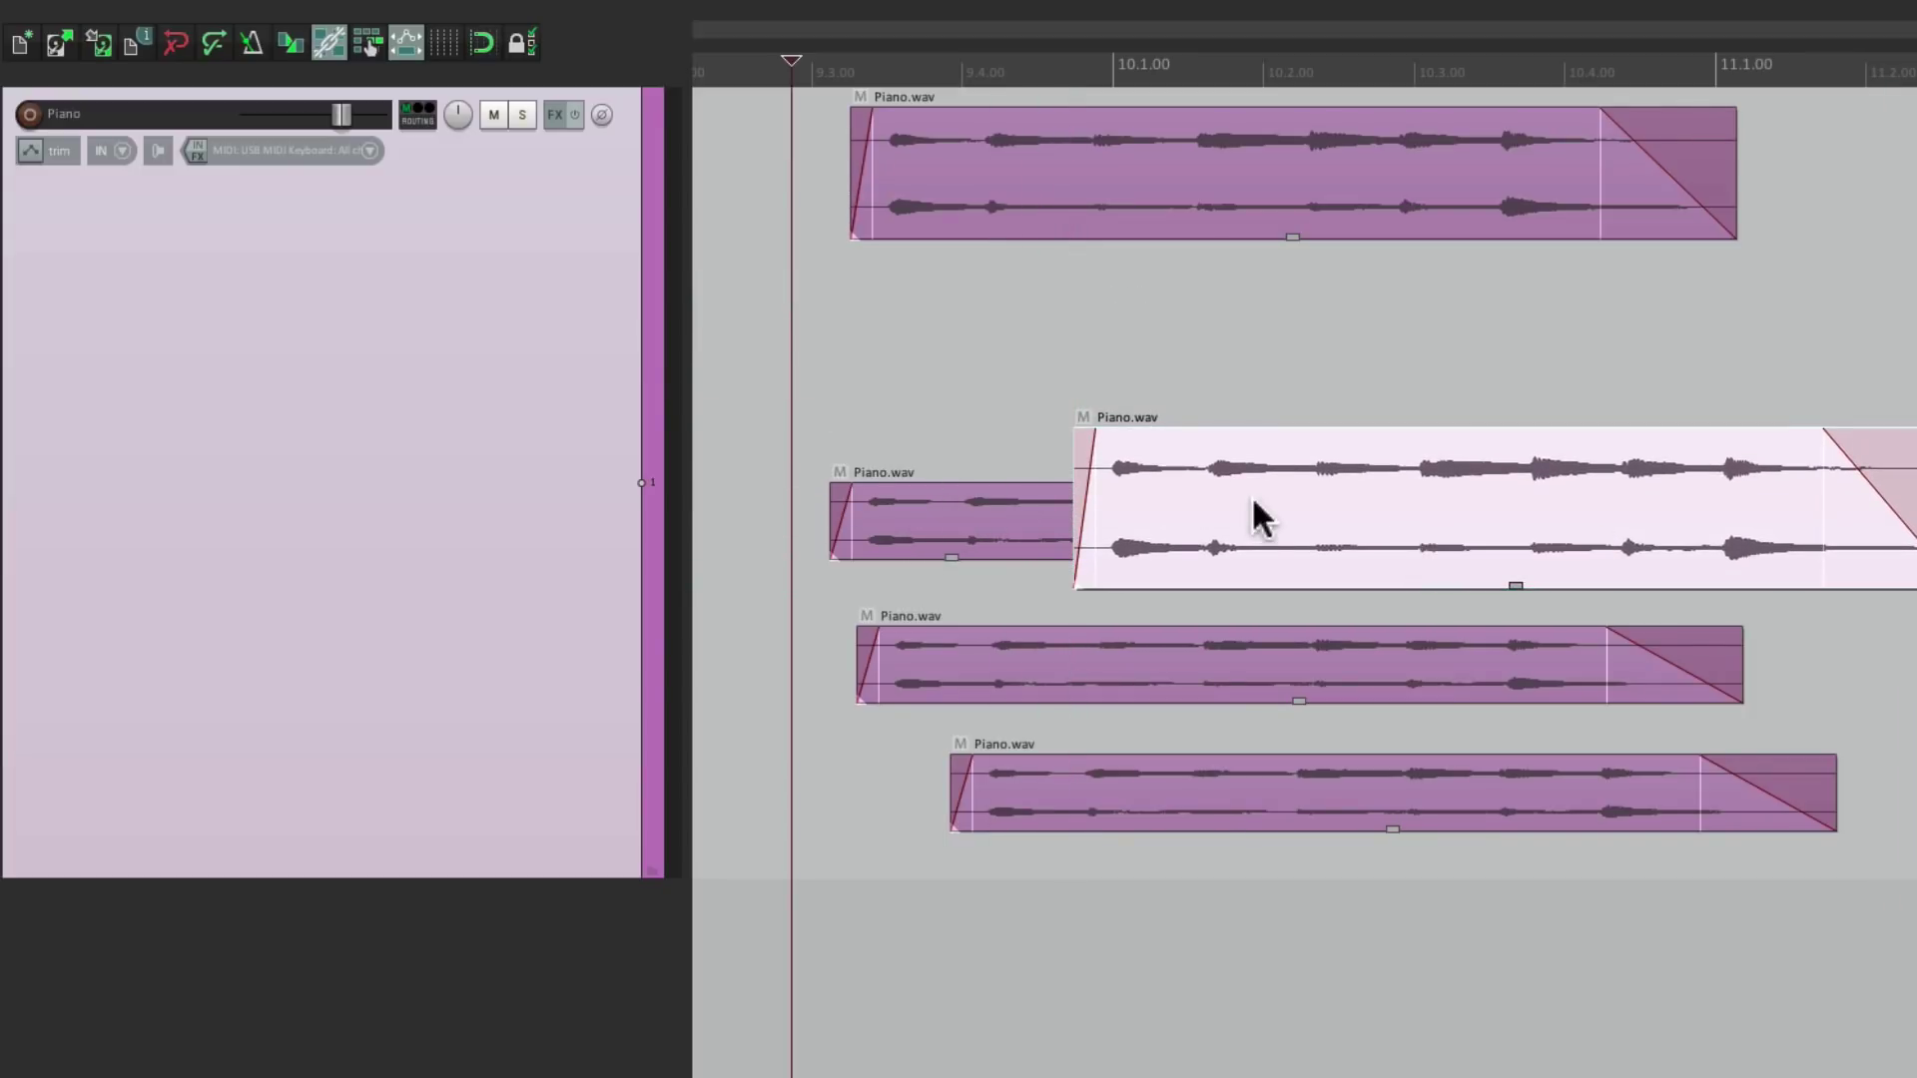
drag(1253, 503, 1455, 441)
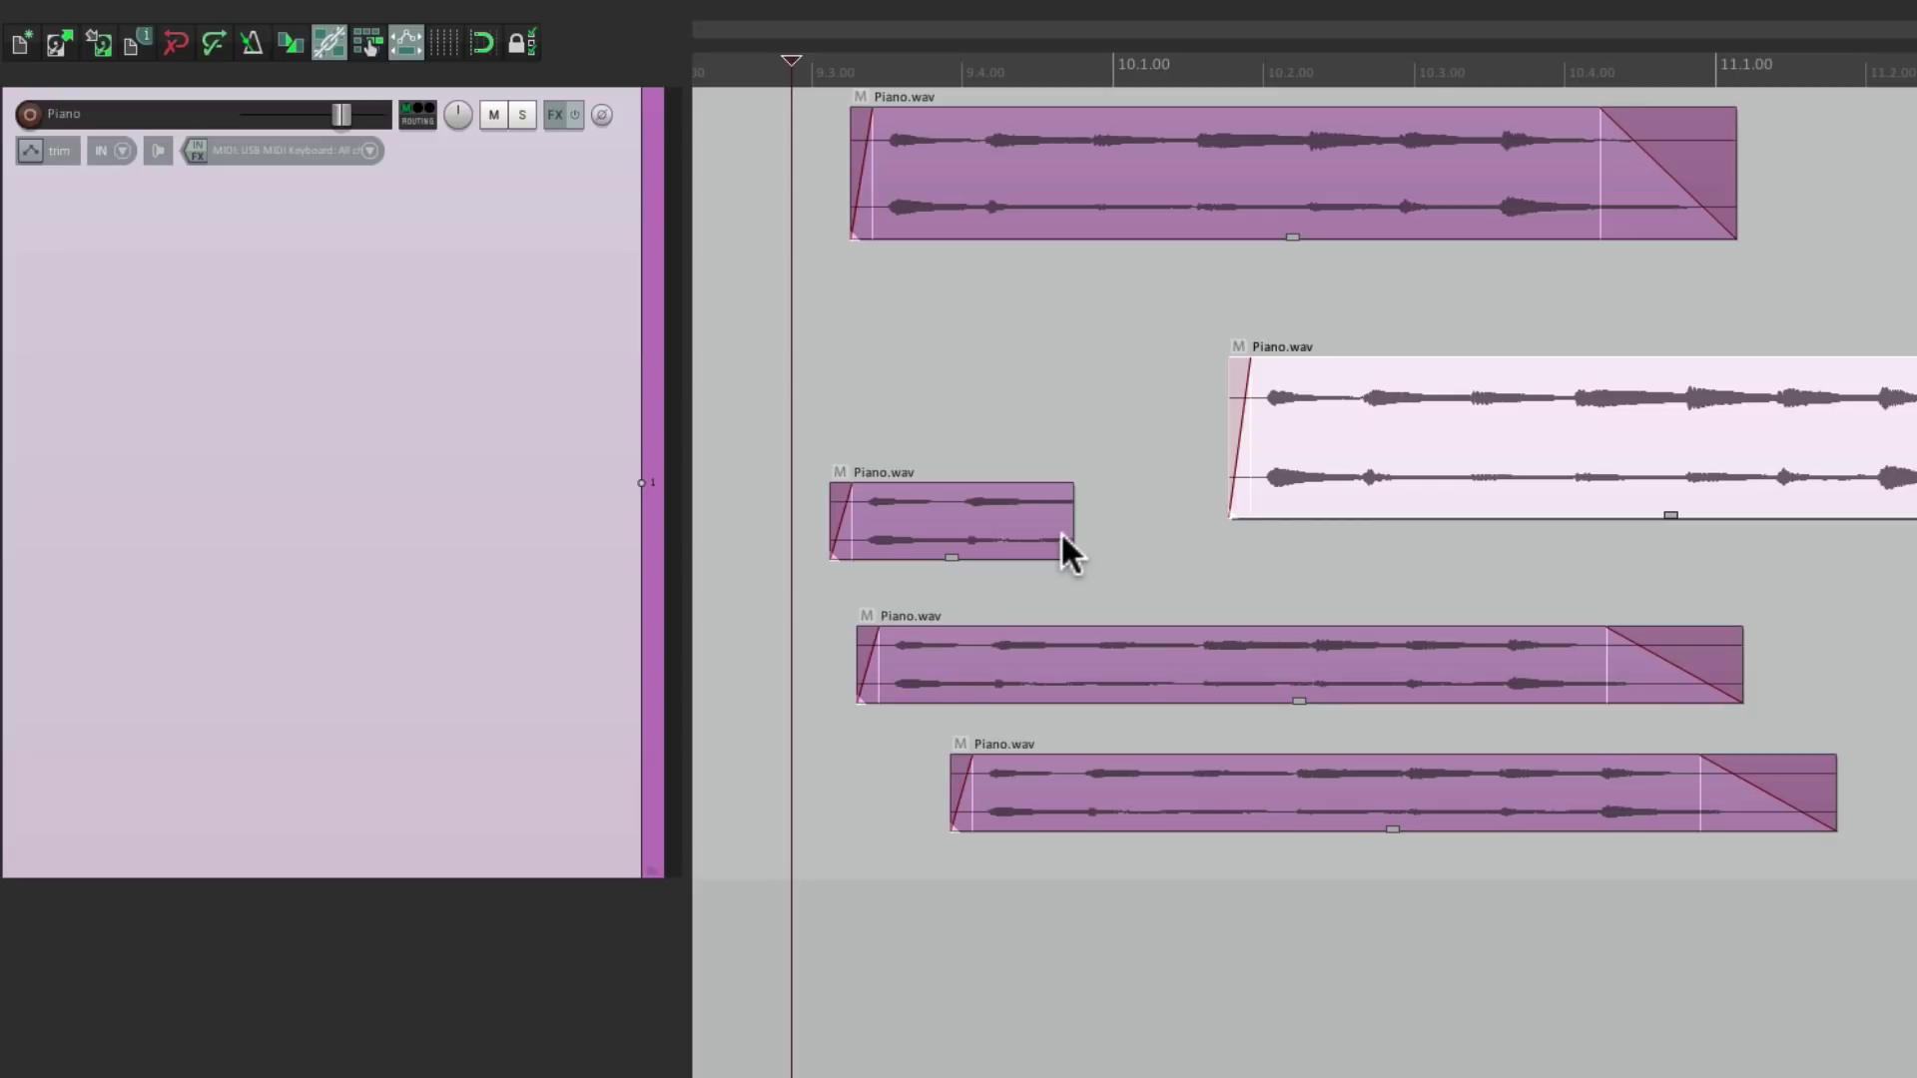
key(ctrl+z)
key(ctrl+z)
Move a piano item into the free space, undo the stray move, and disable trimming.
drag(1429, 354, 980, 510)
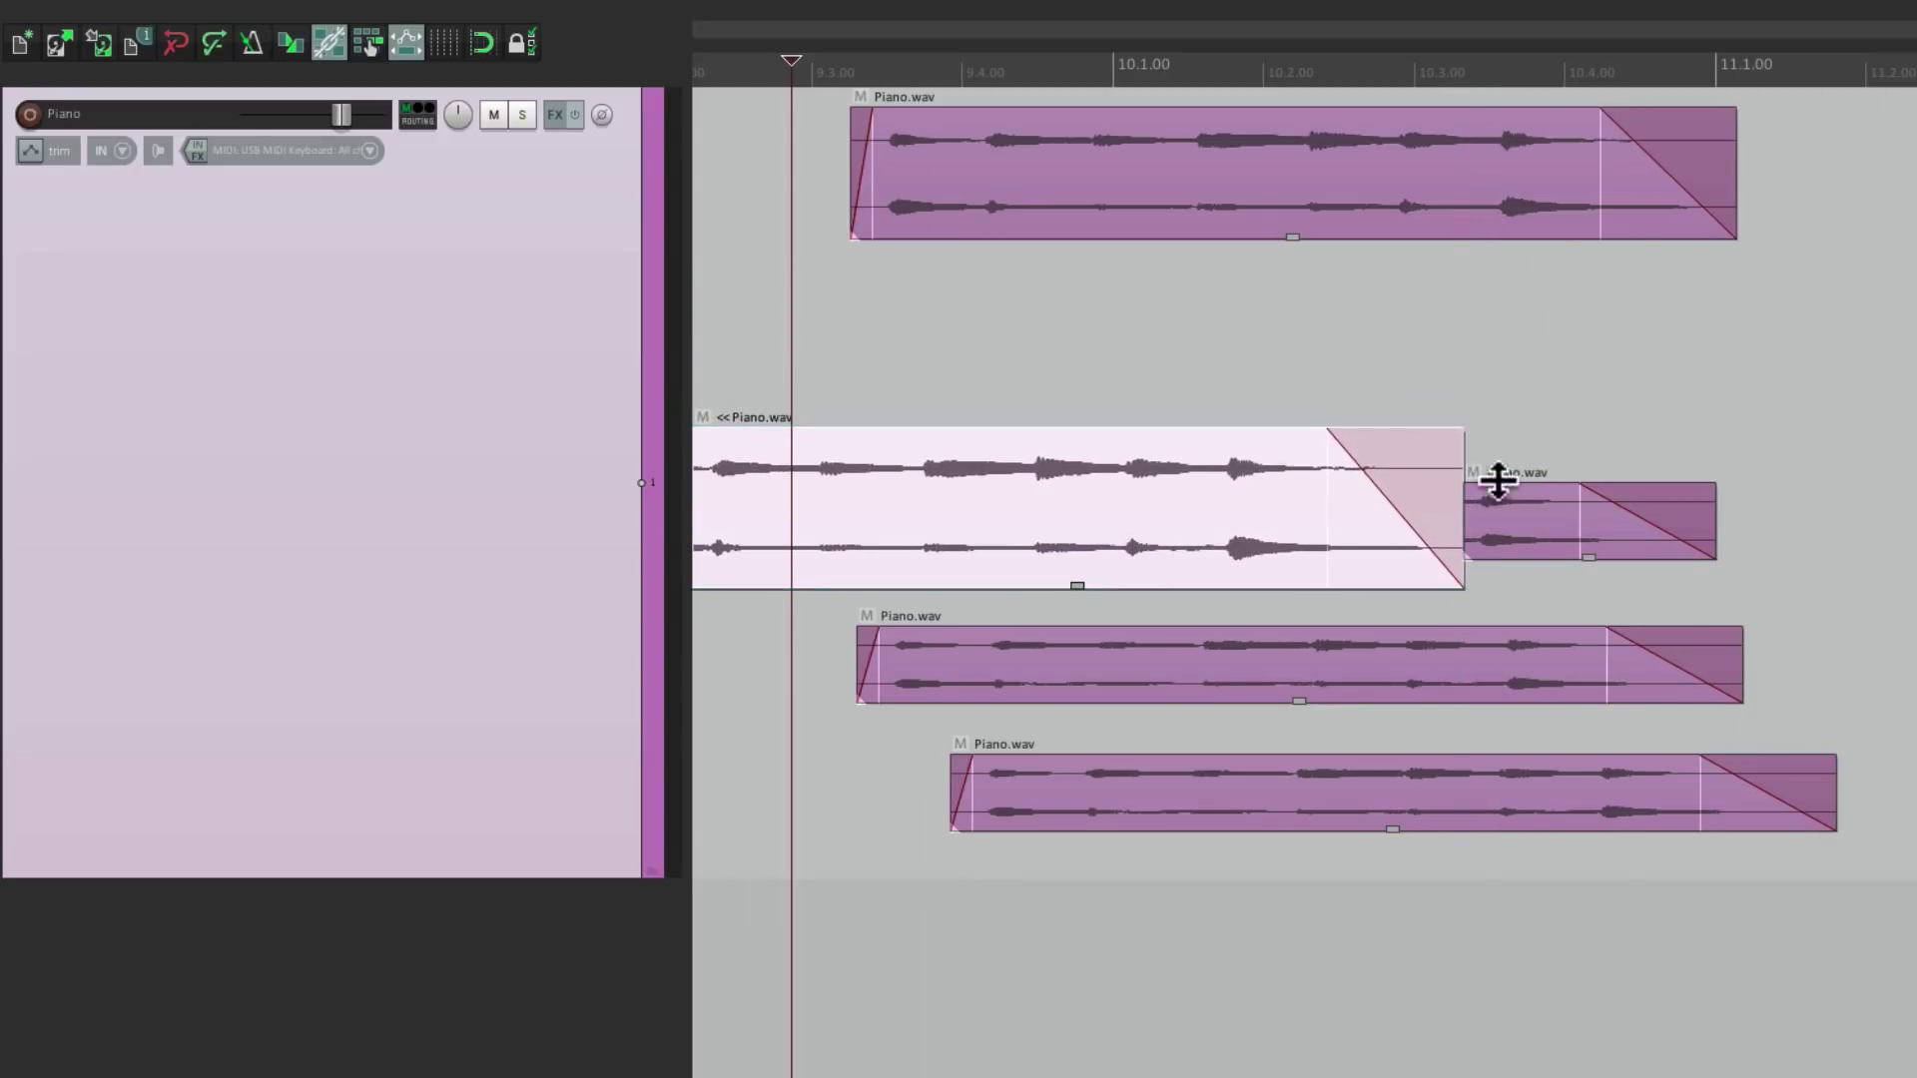
drag(1208, 544, 1554, 429)
key(ctrl+z)
key(ctrl+z)
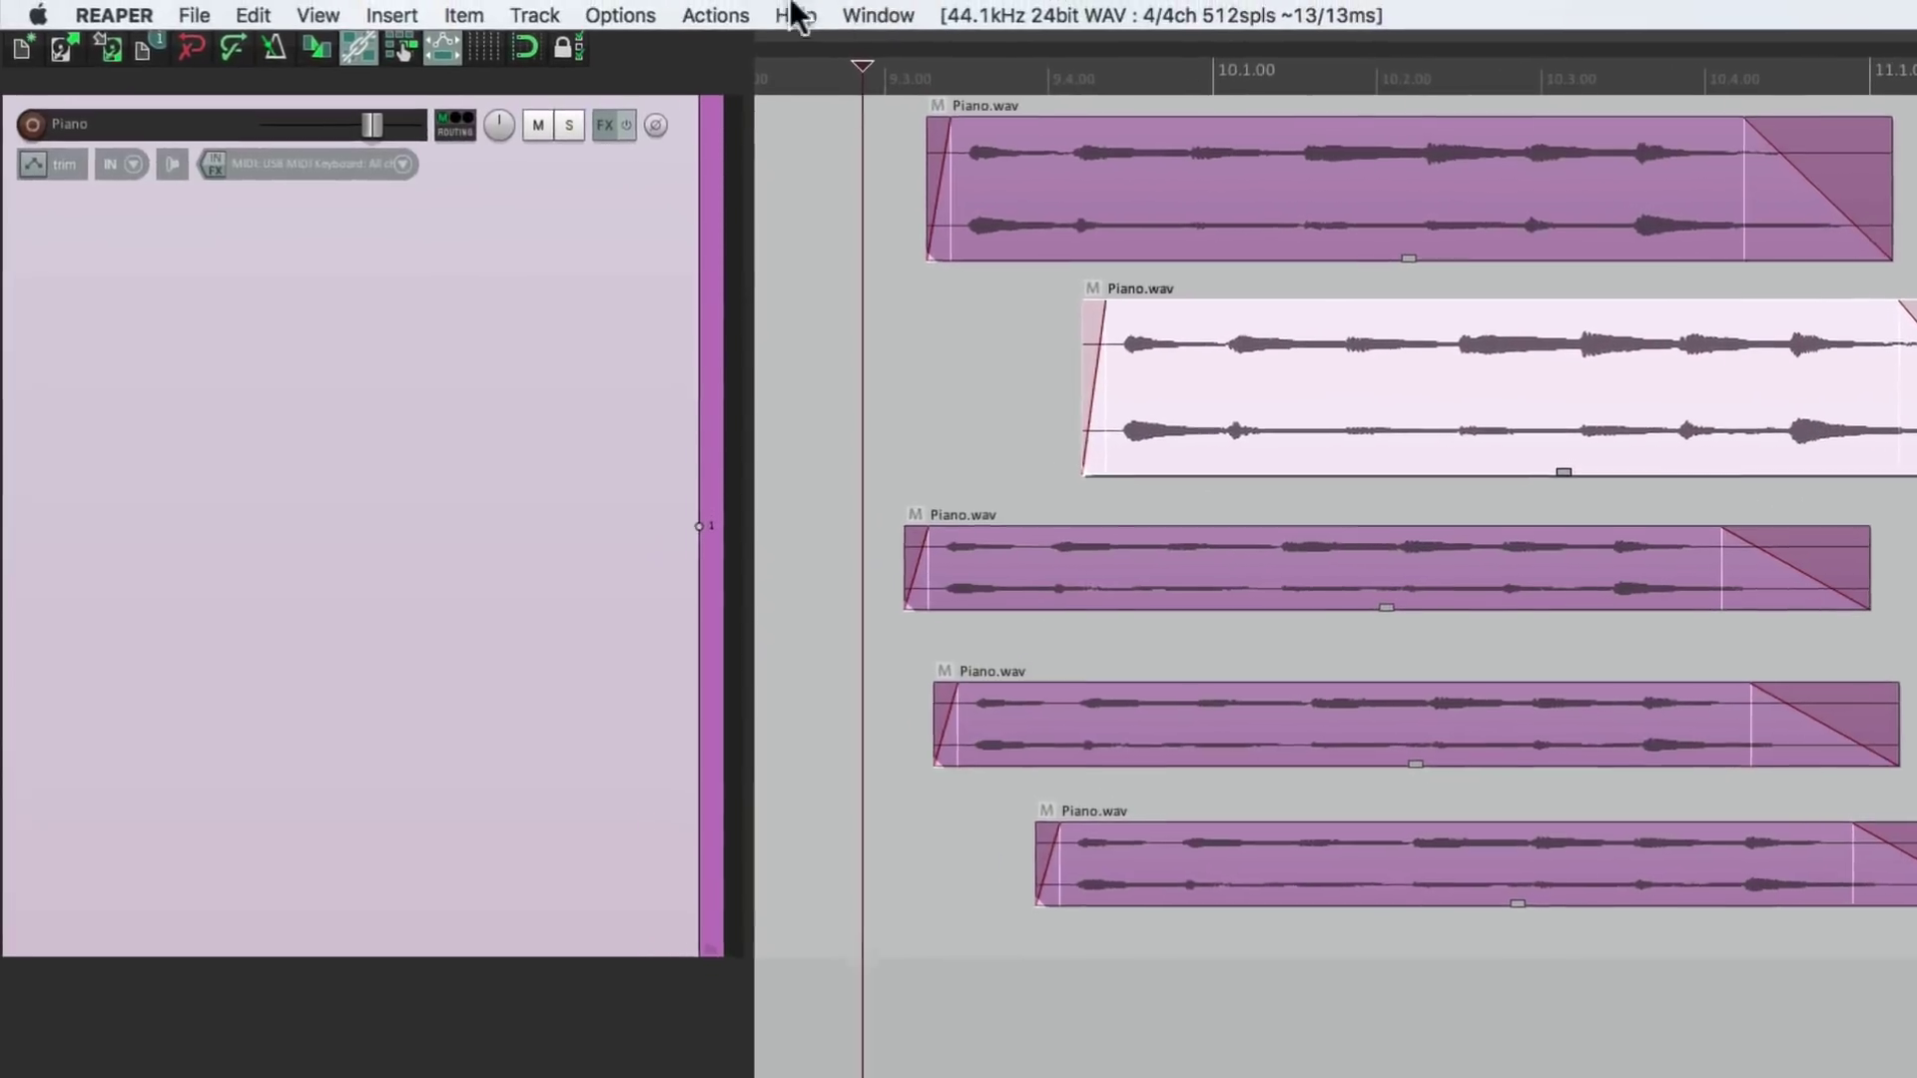
click(634, 17)
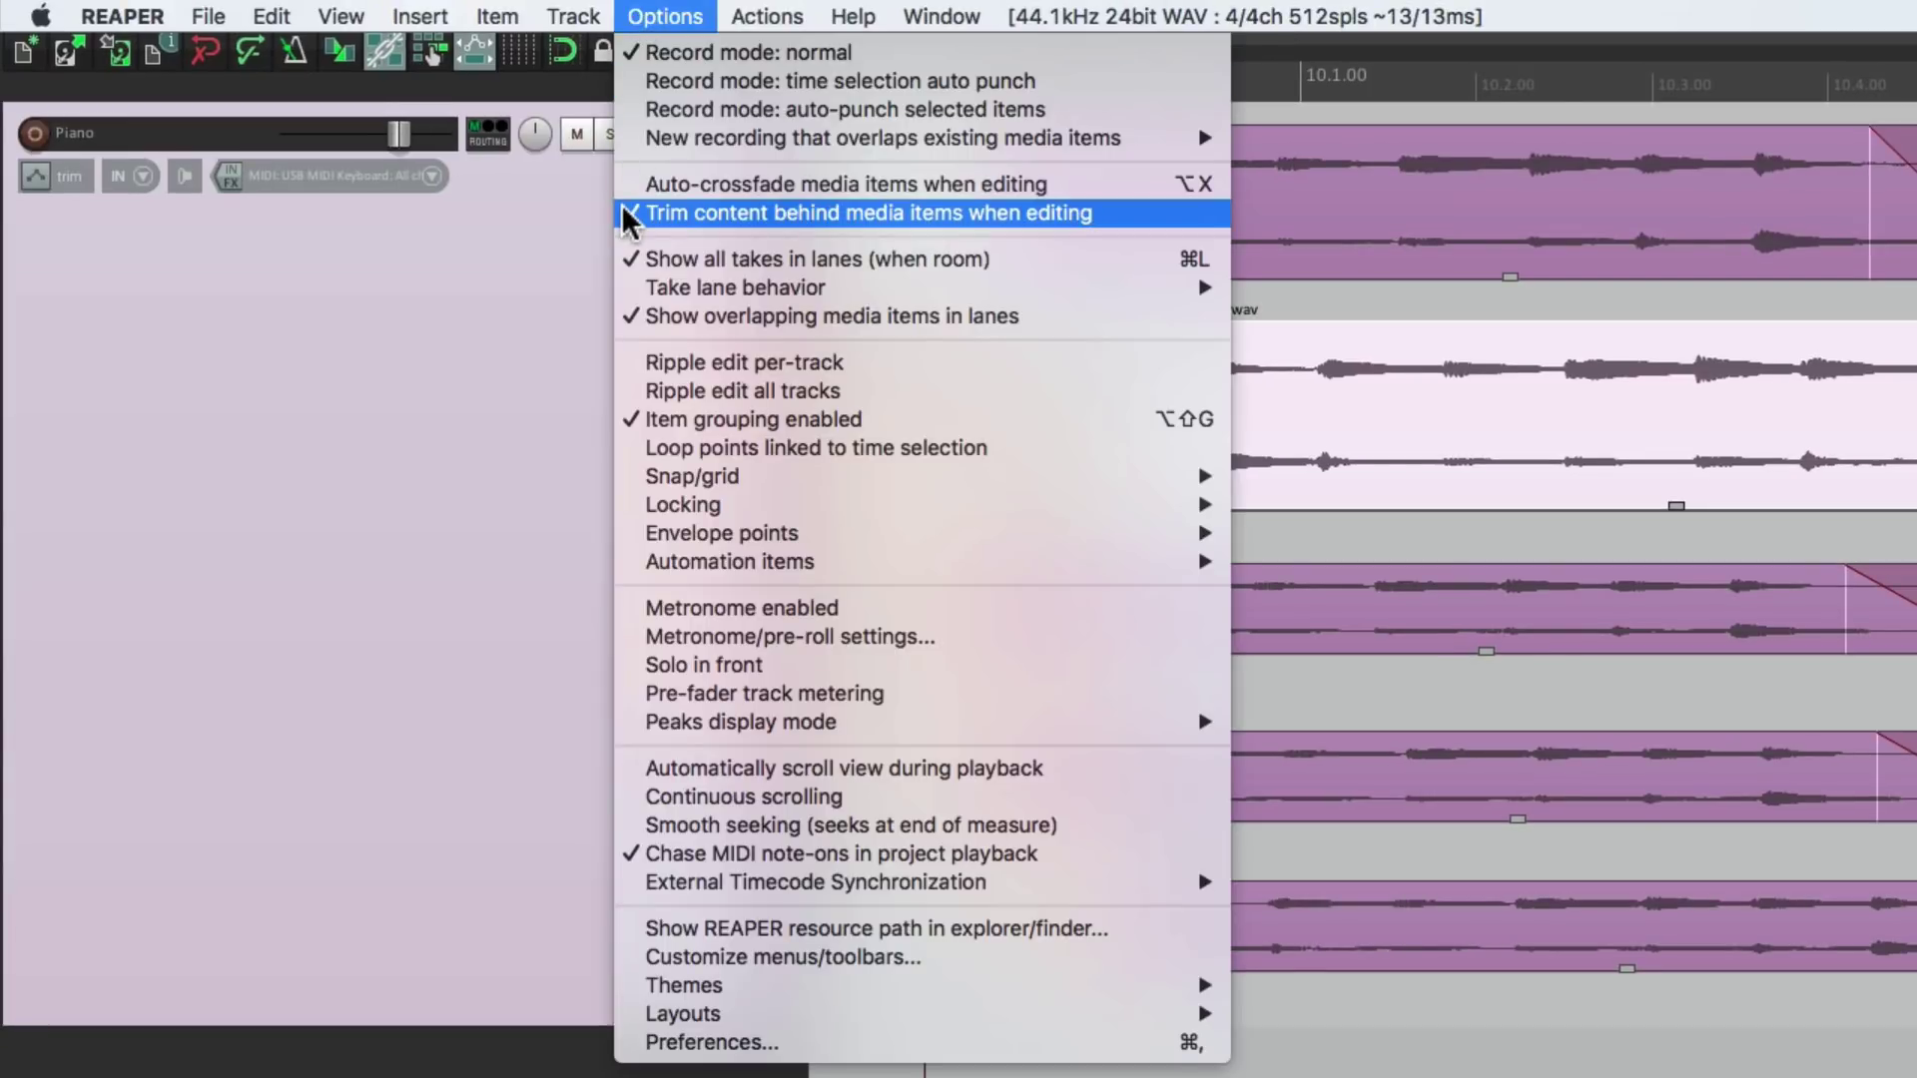
click(626, 213)
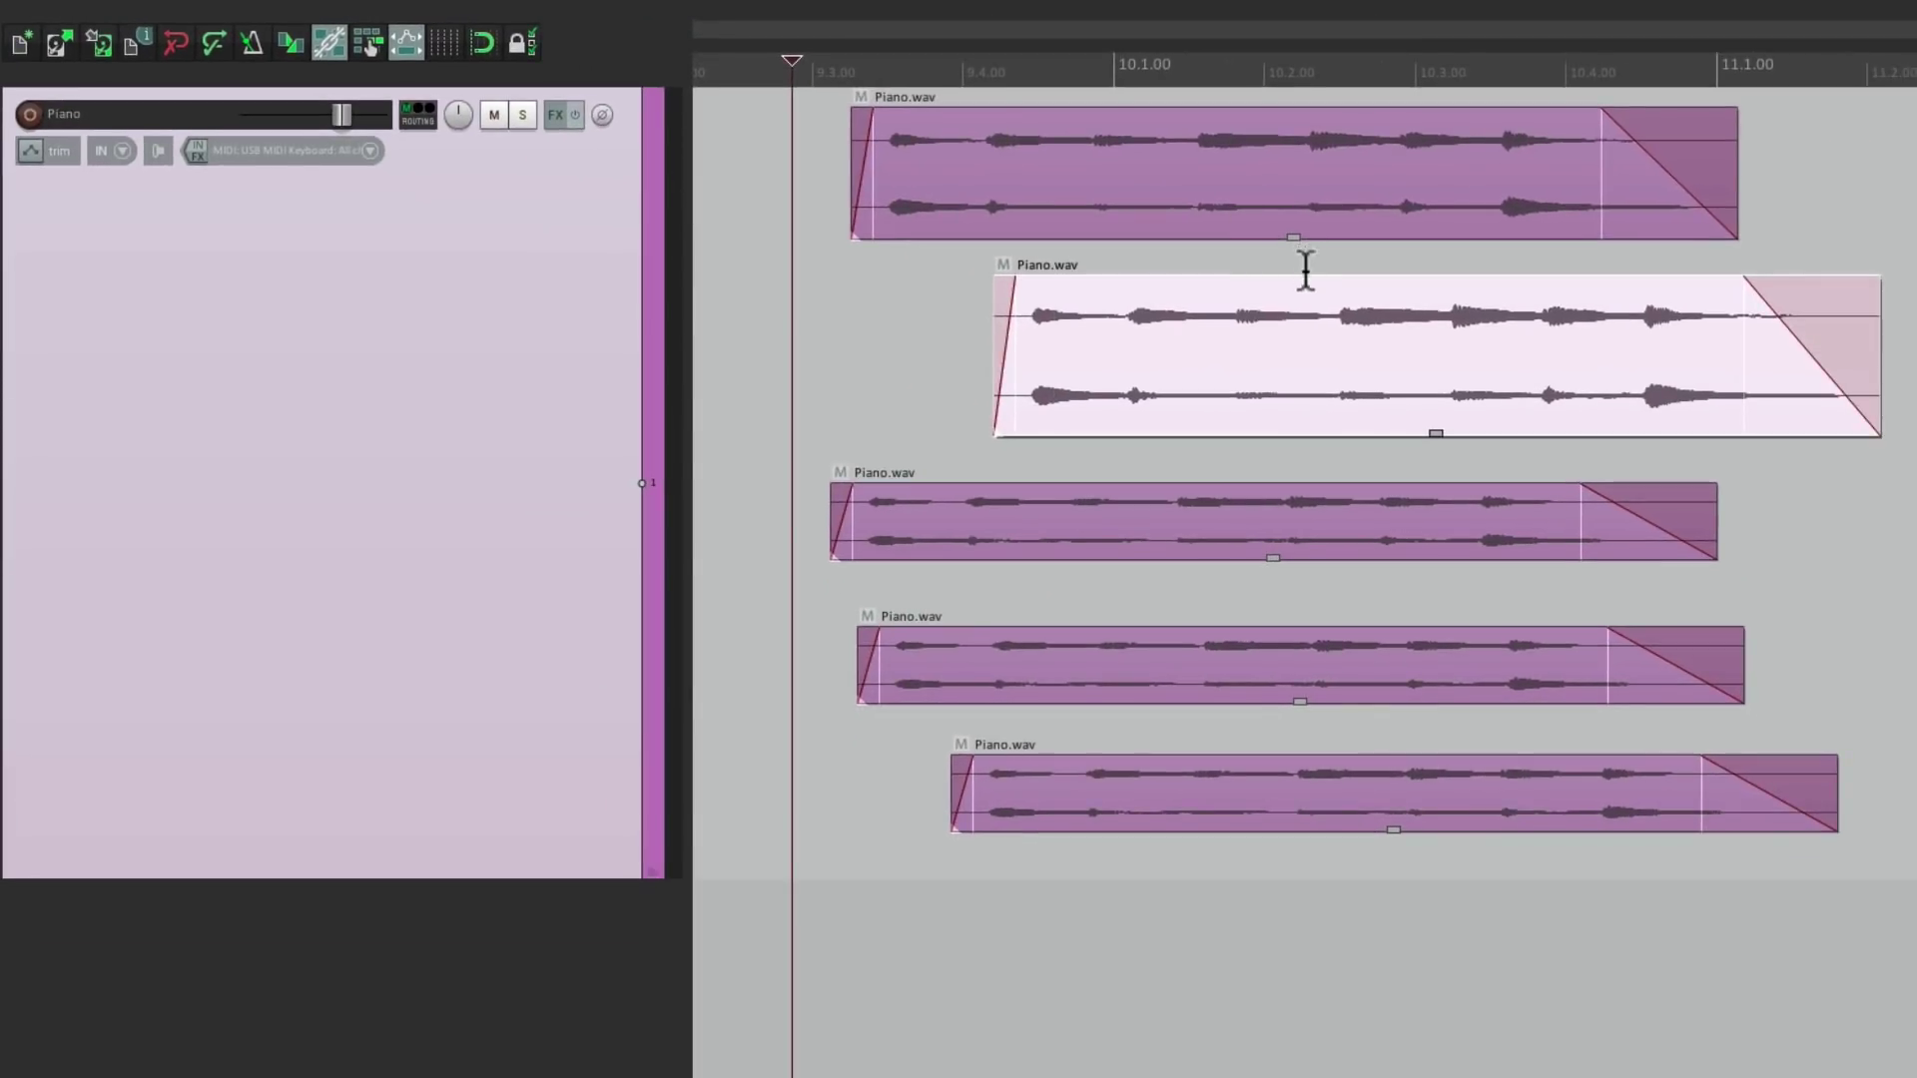
Drag the second through fifth piano items up into the top lane.
drag(1266, 318, 1323, 261)
drag(1275, 509, 1291, 266)
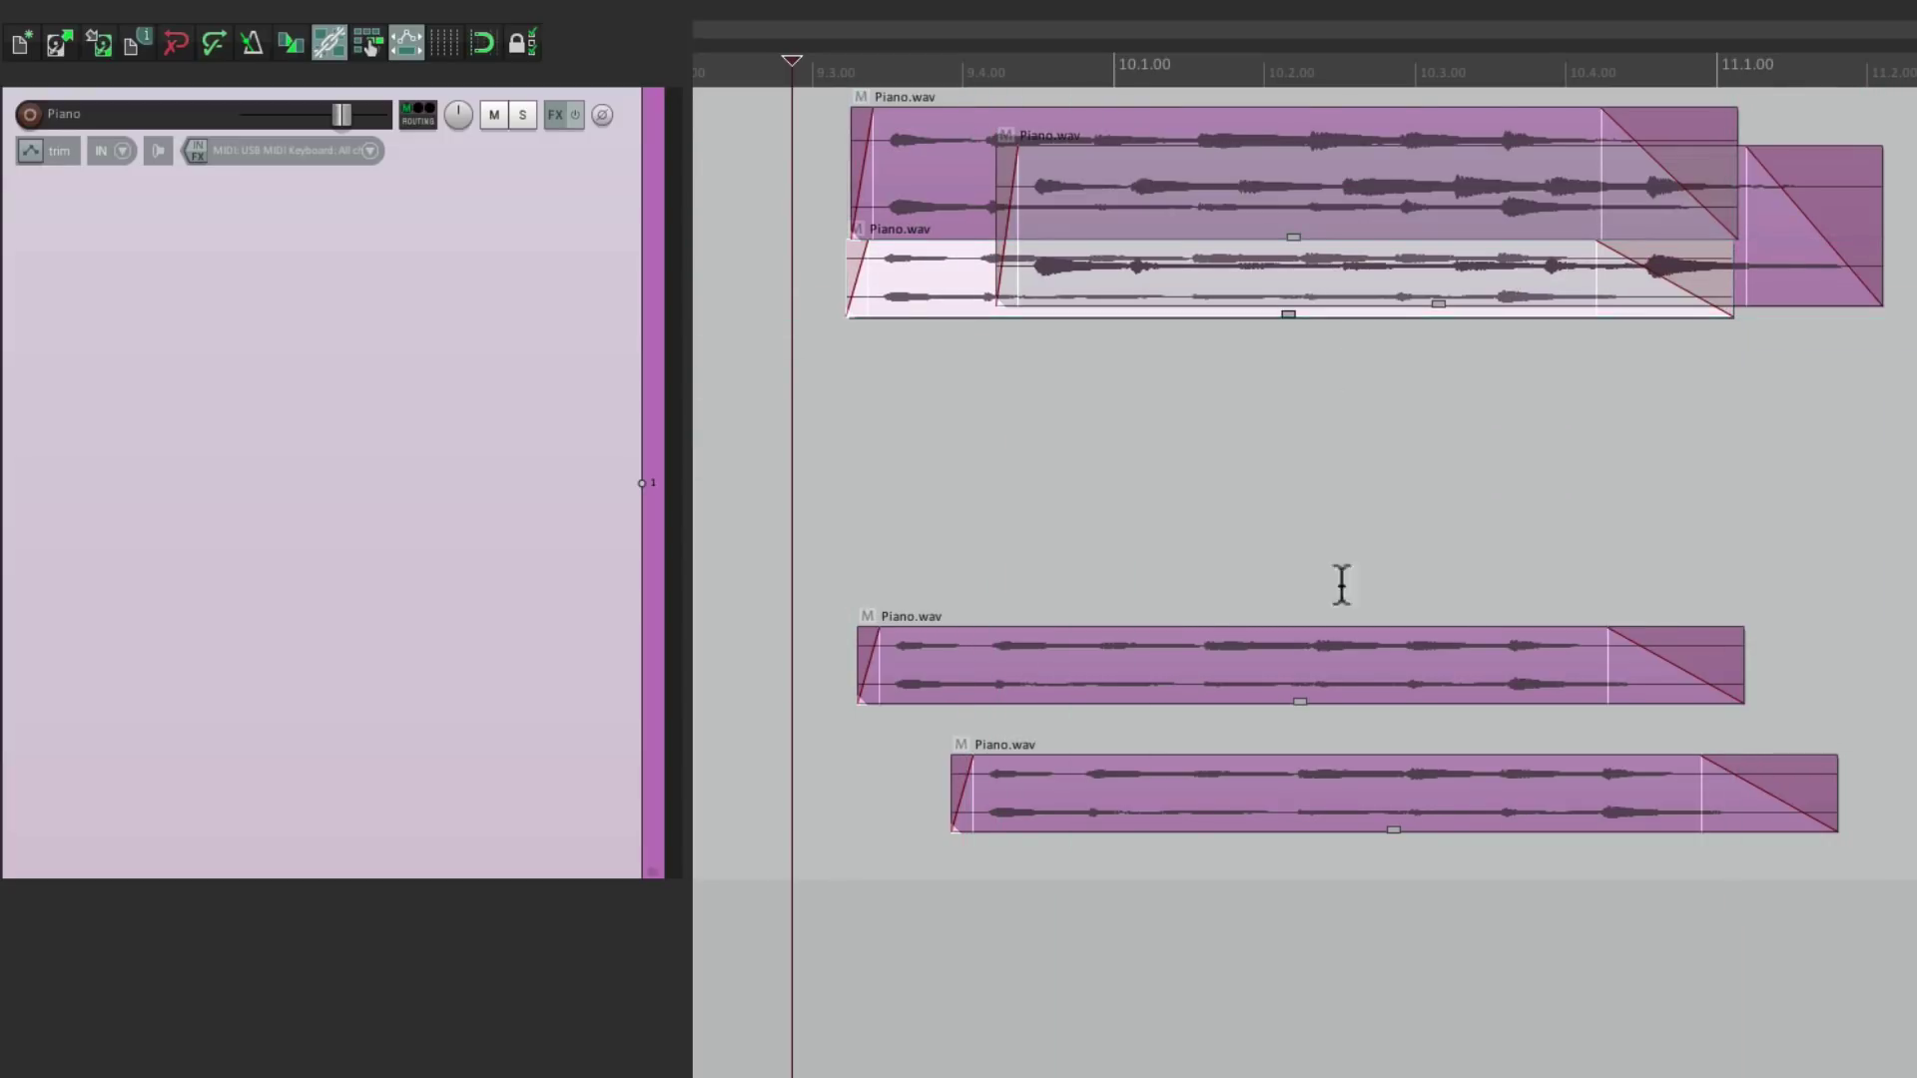
drag(1330, 659, 1326, 300)
drag(1344, 789, 1320, 247)
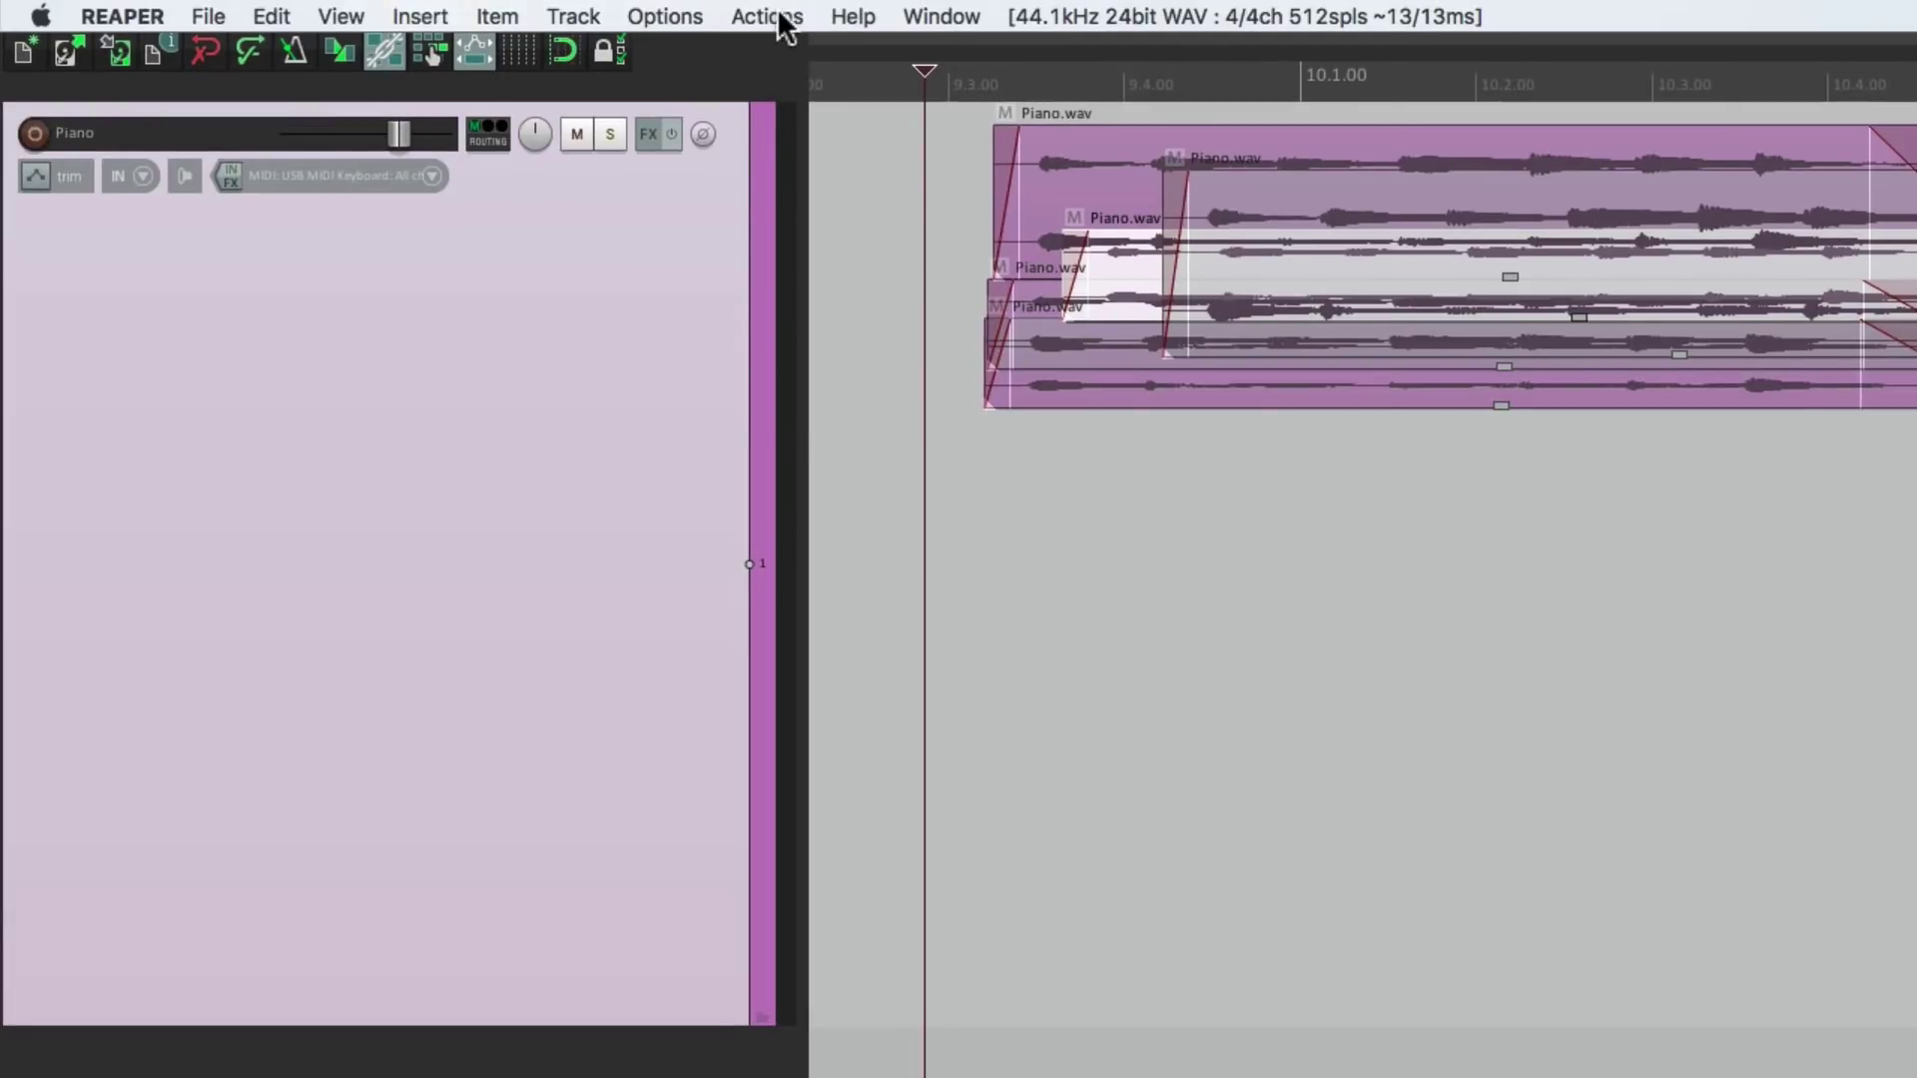
Assign Ctrl+Alt+F to the 'Auto-reposition items in free item positioning mode' action.
click(780, 17)
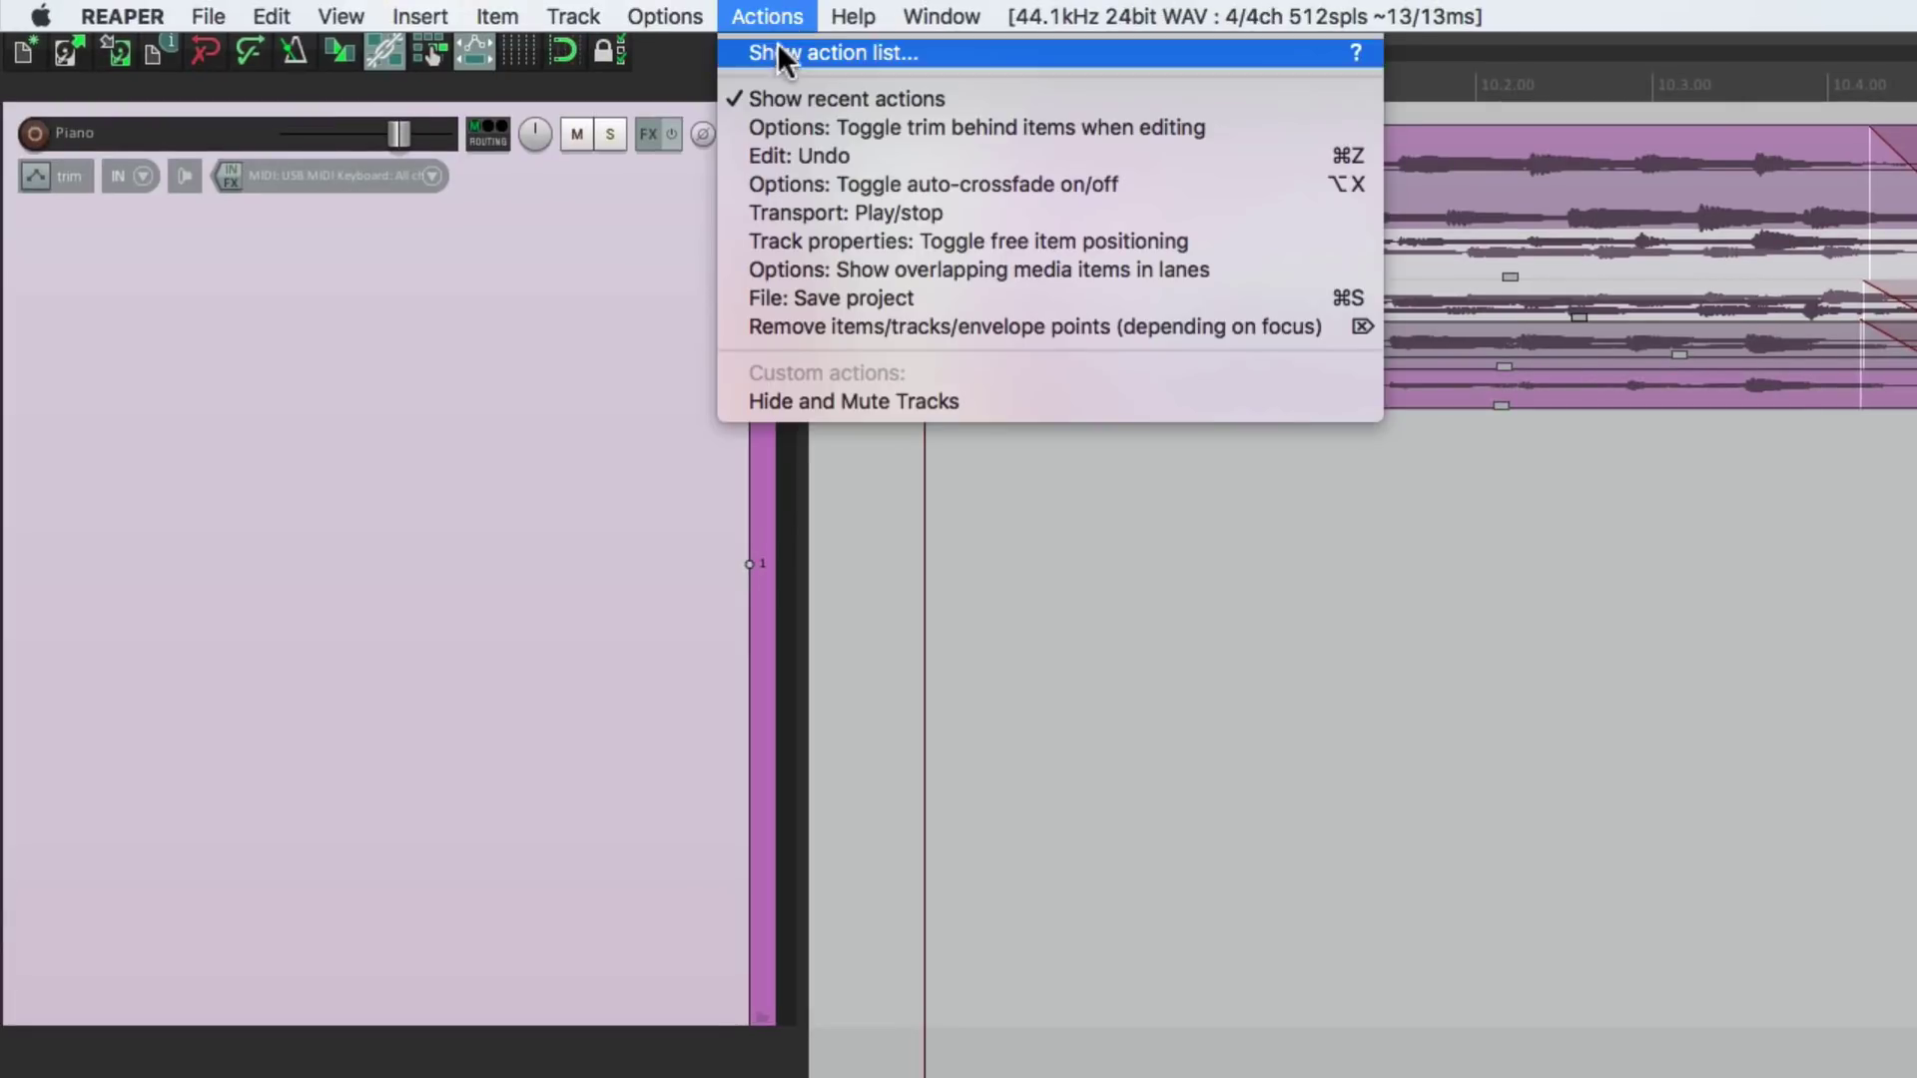
click(776, 51)
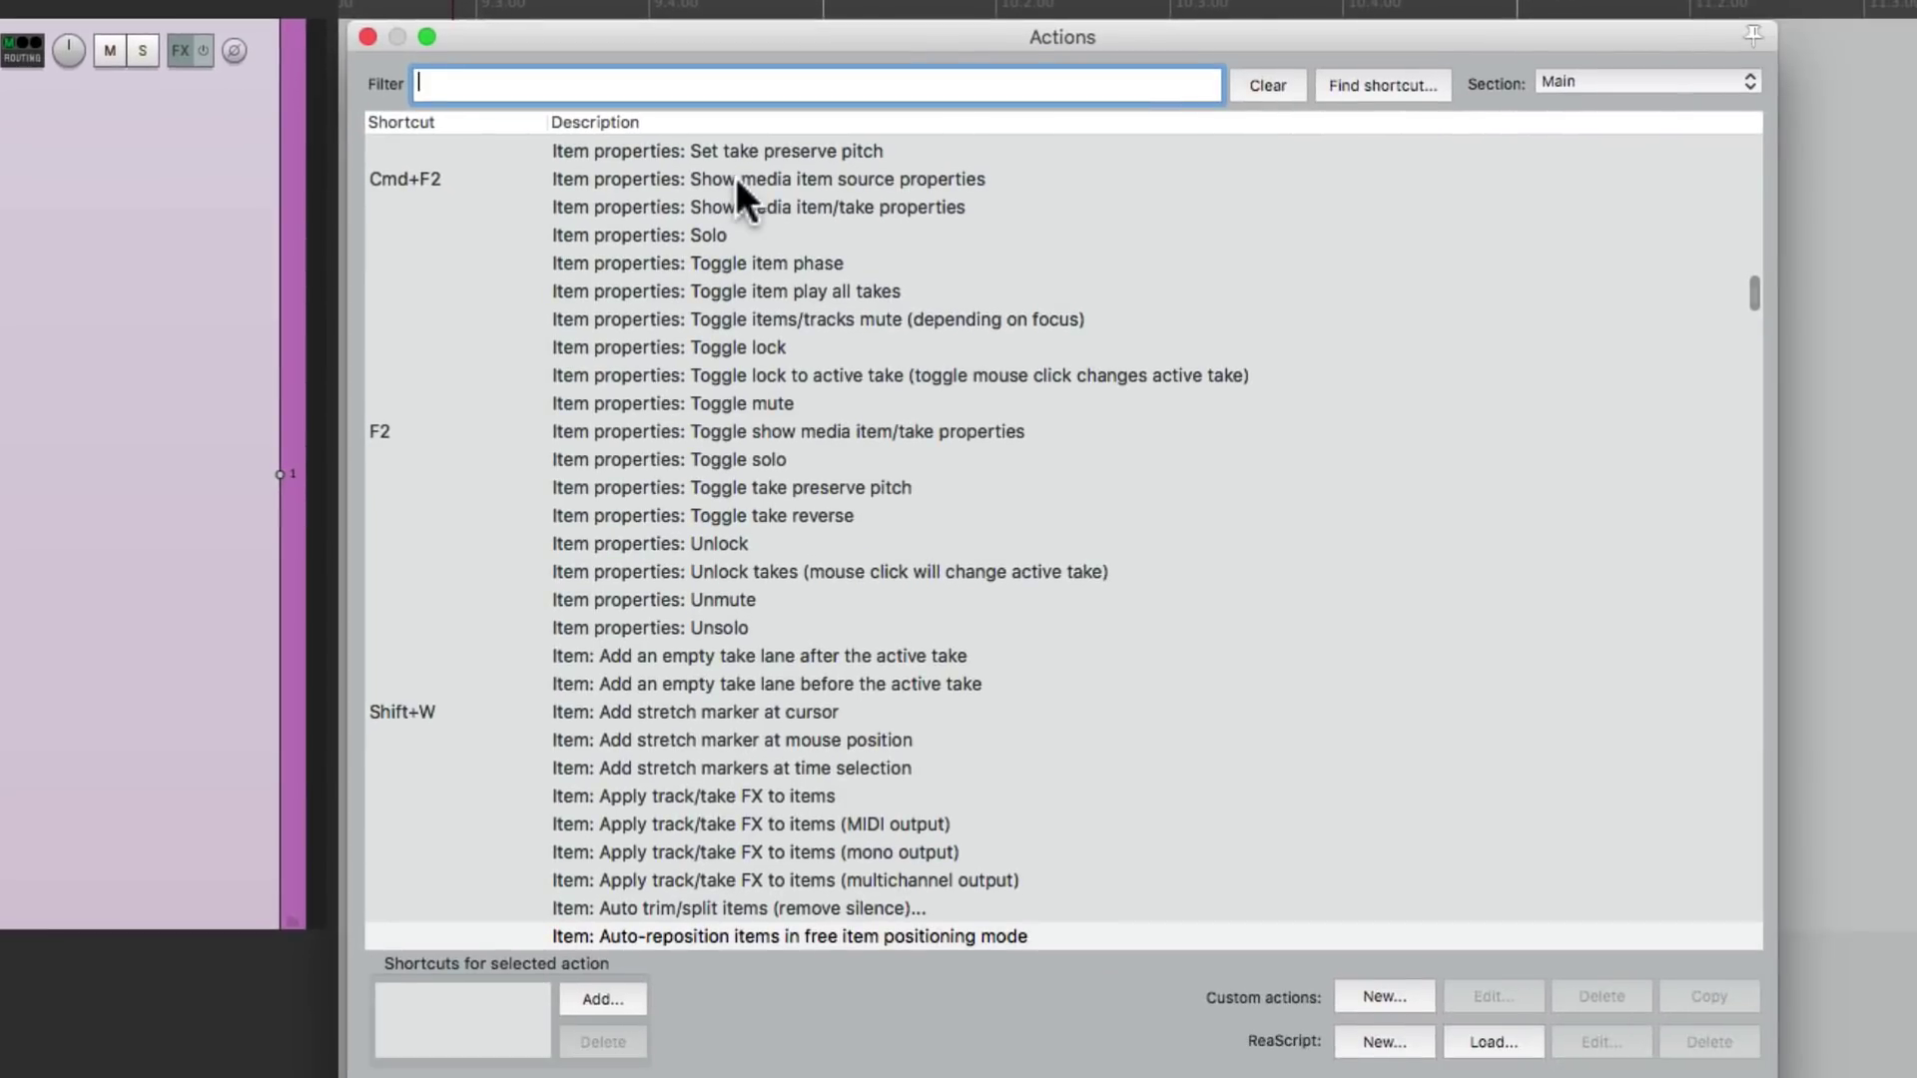
text(free item positioning)
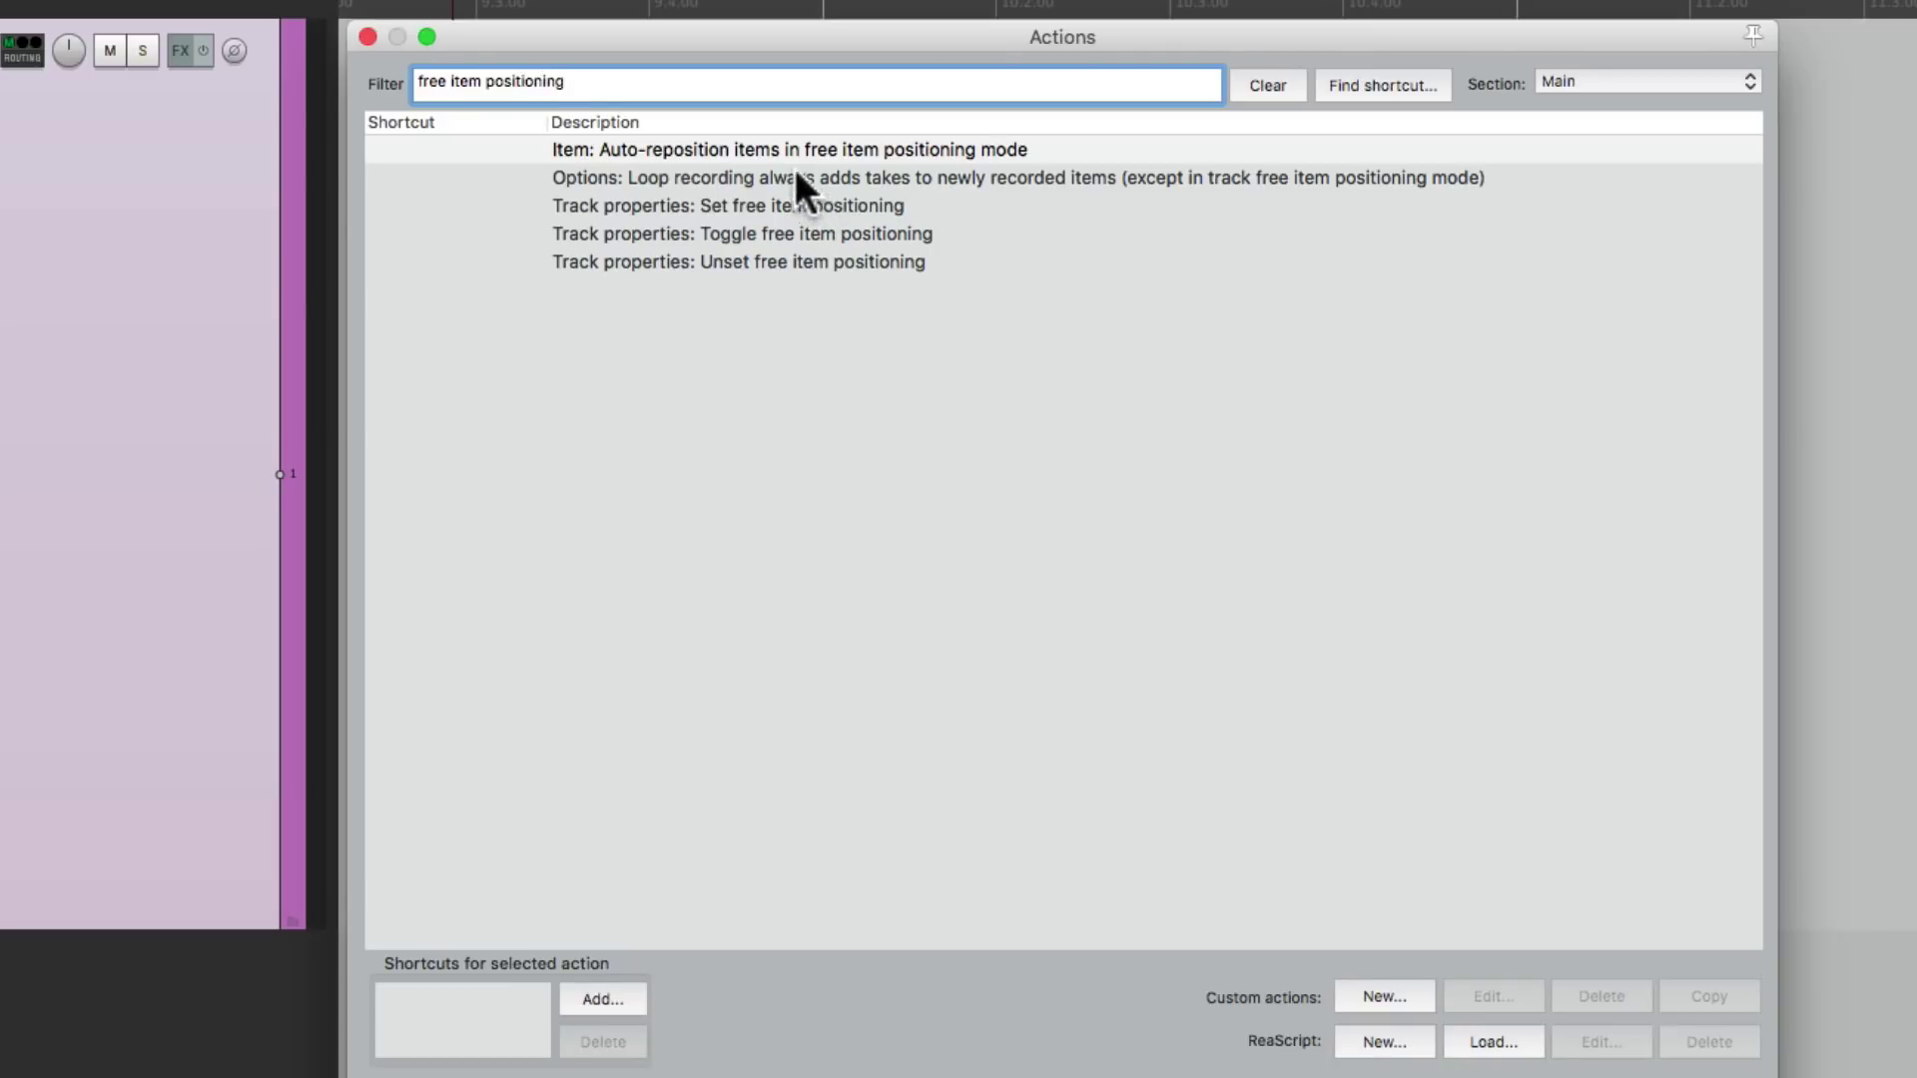
click(802, 152)
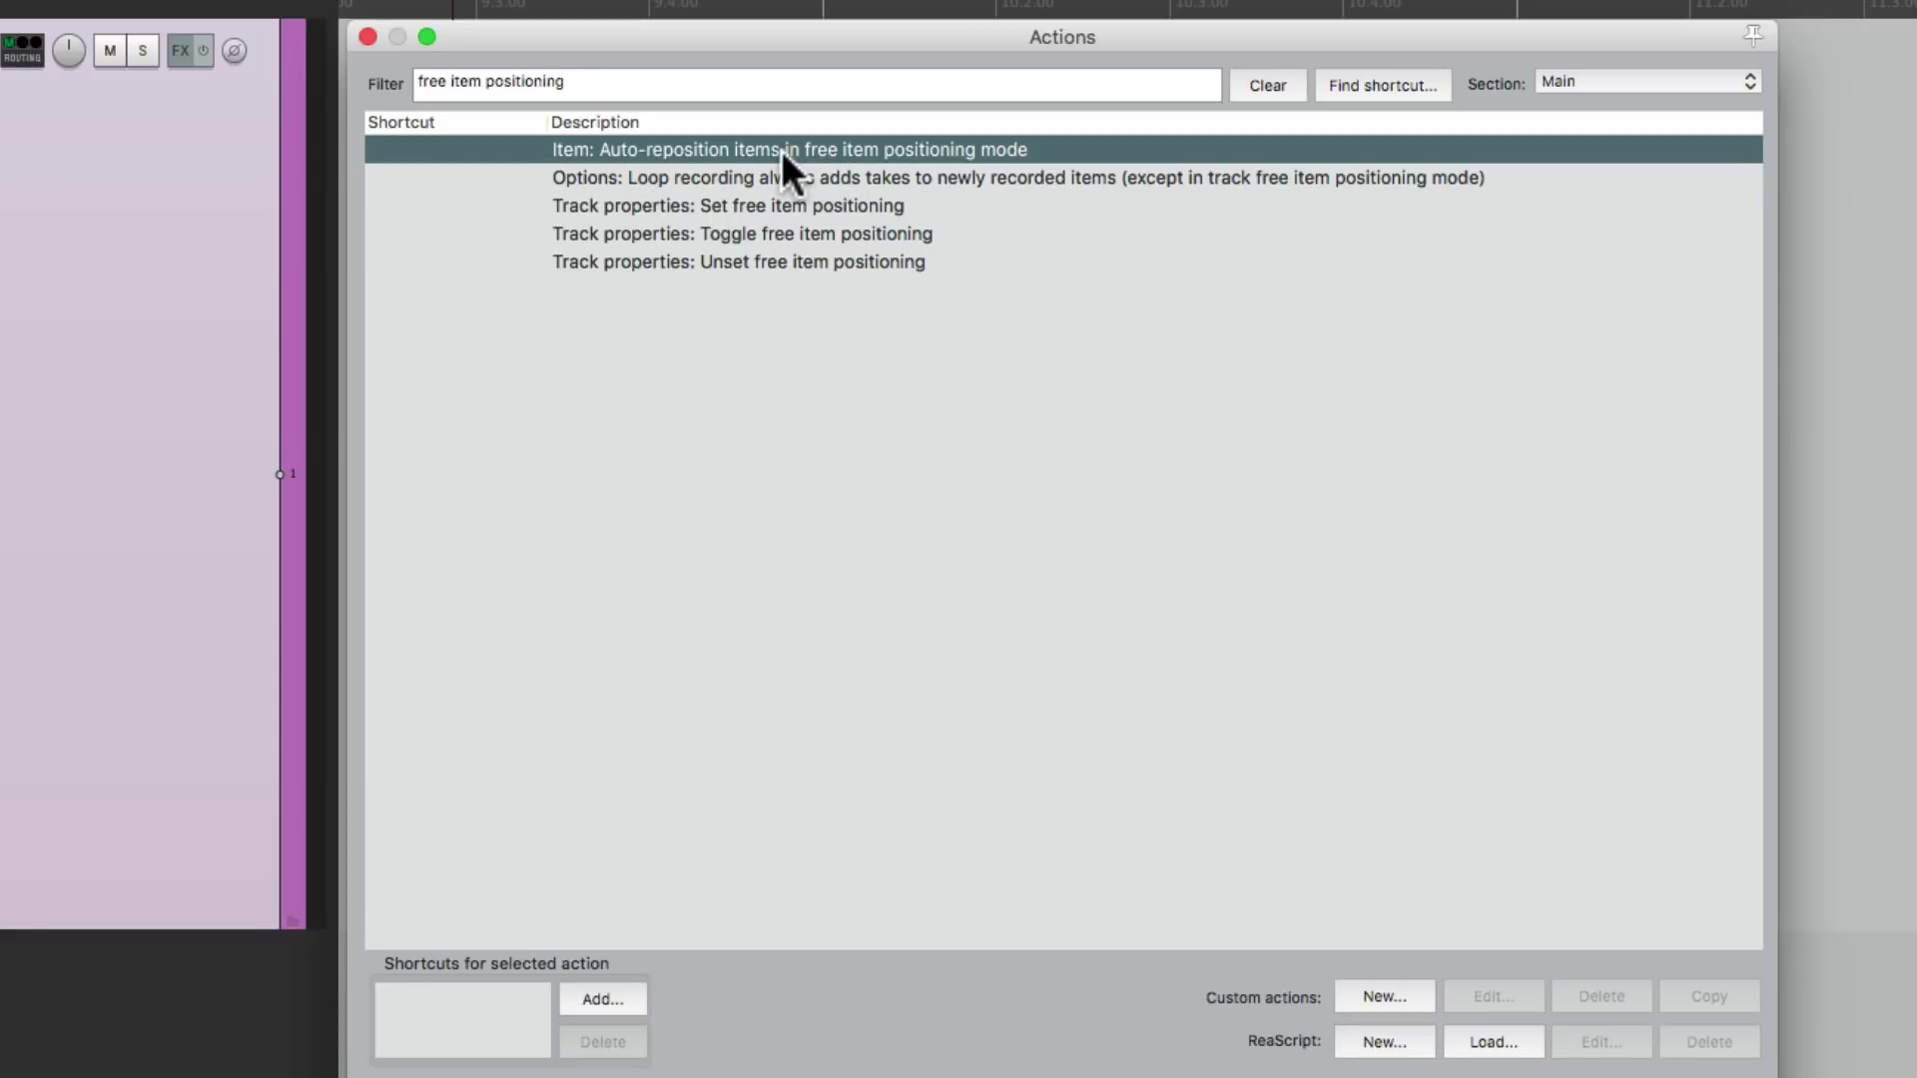
click(603, 1000)
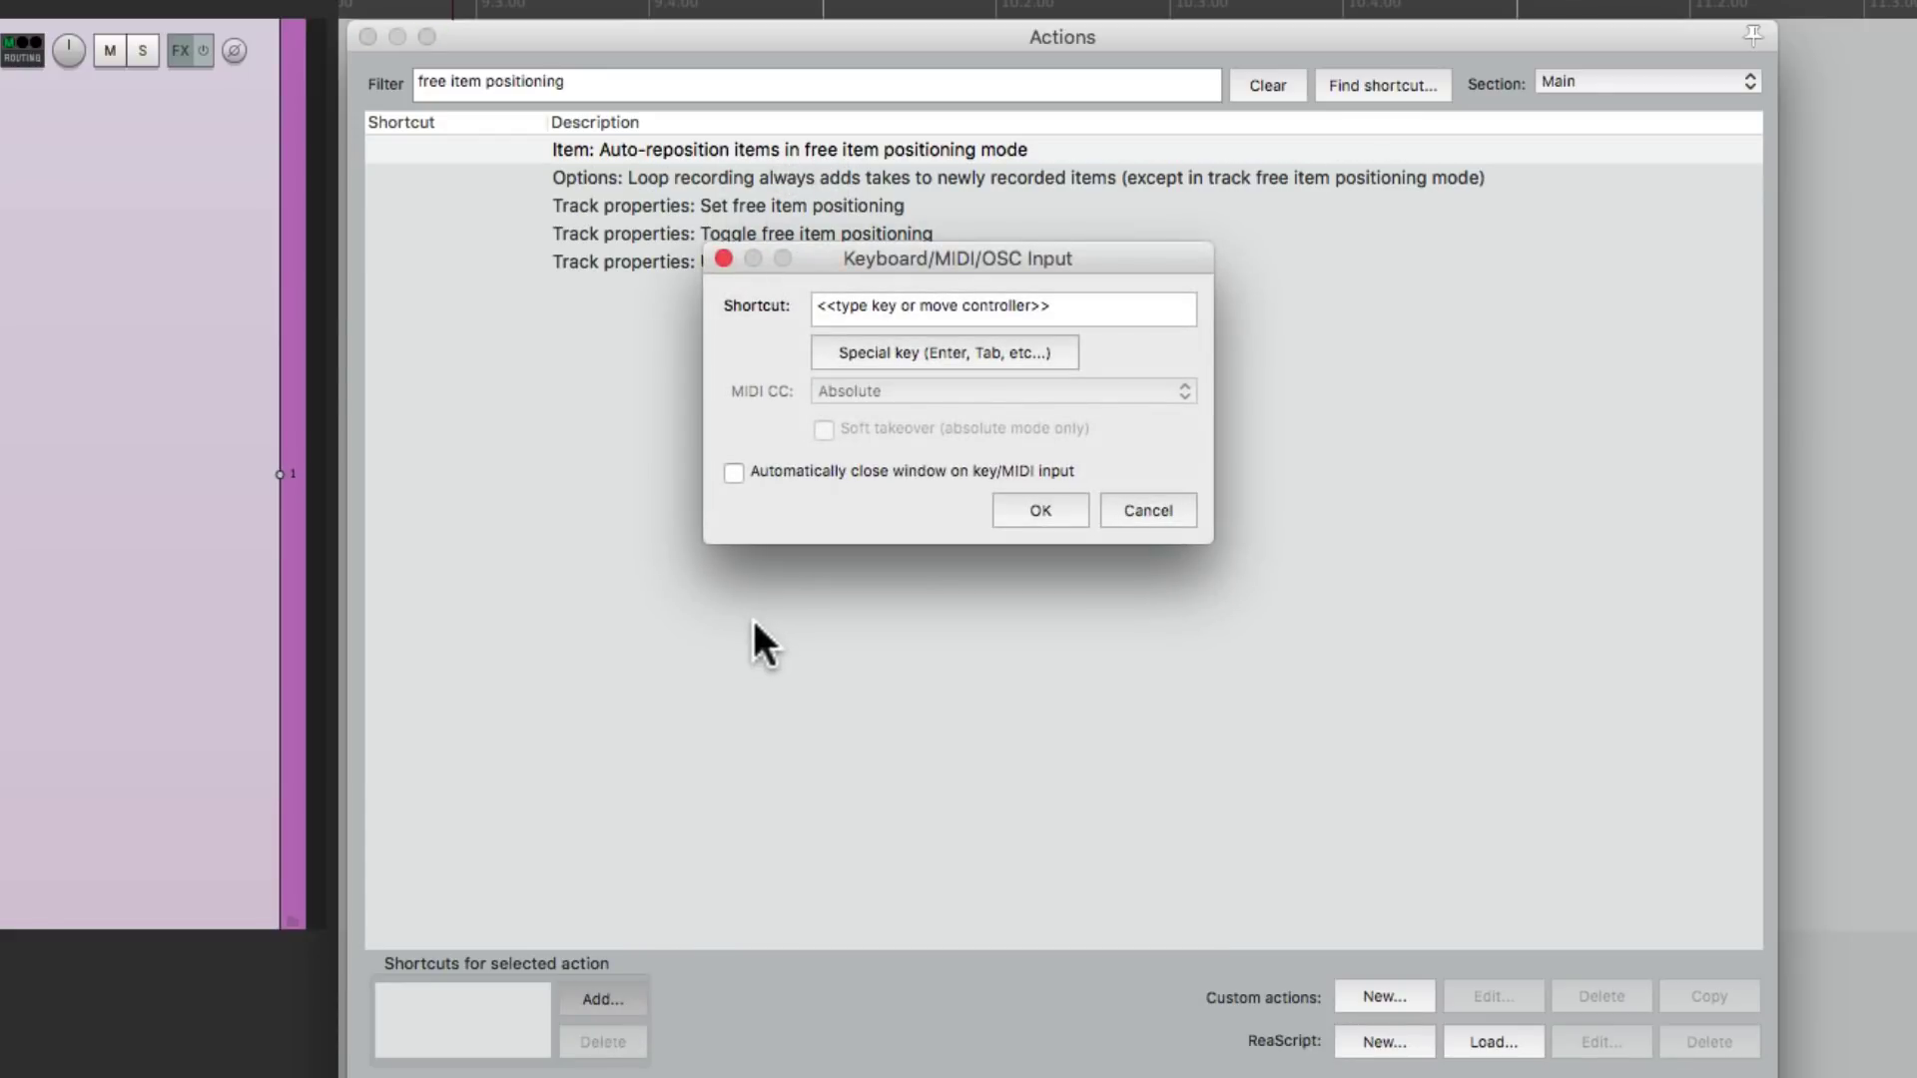
key(ctrl+alt+f)
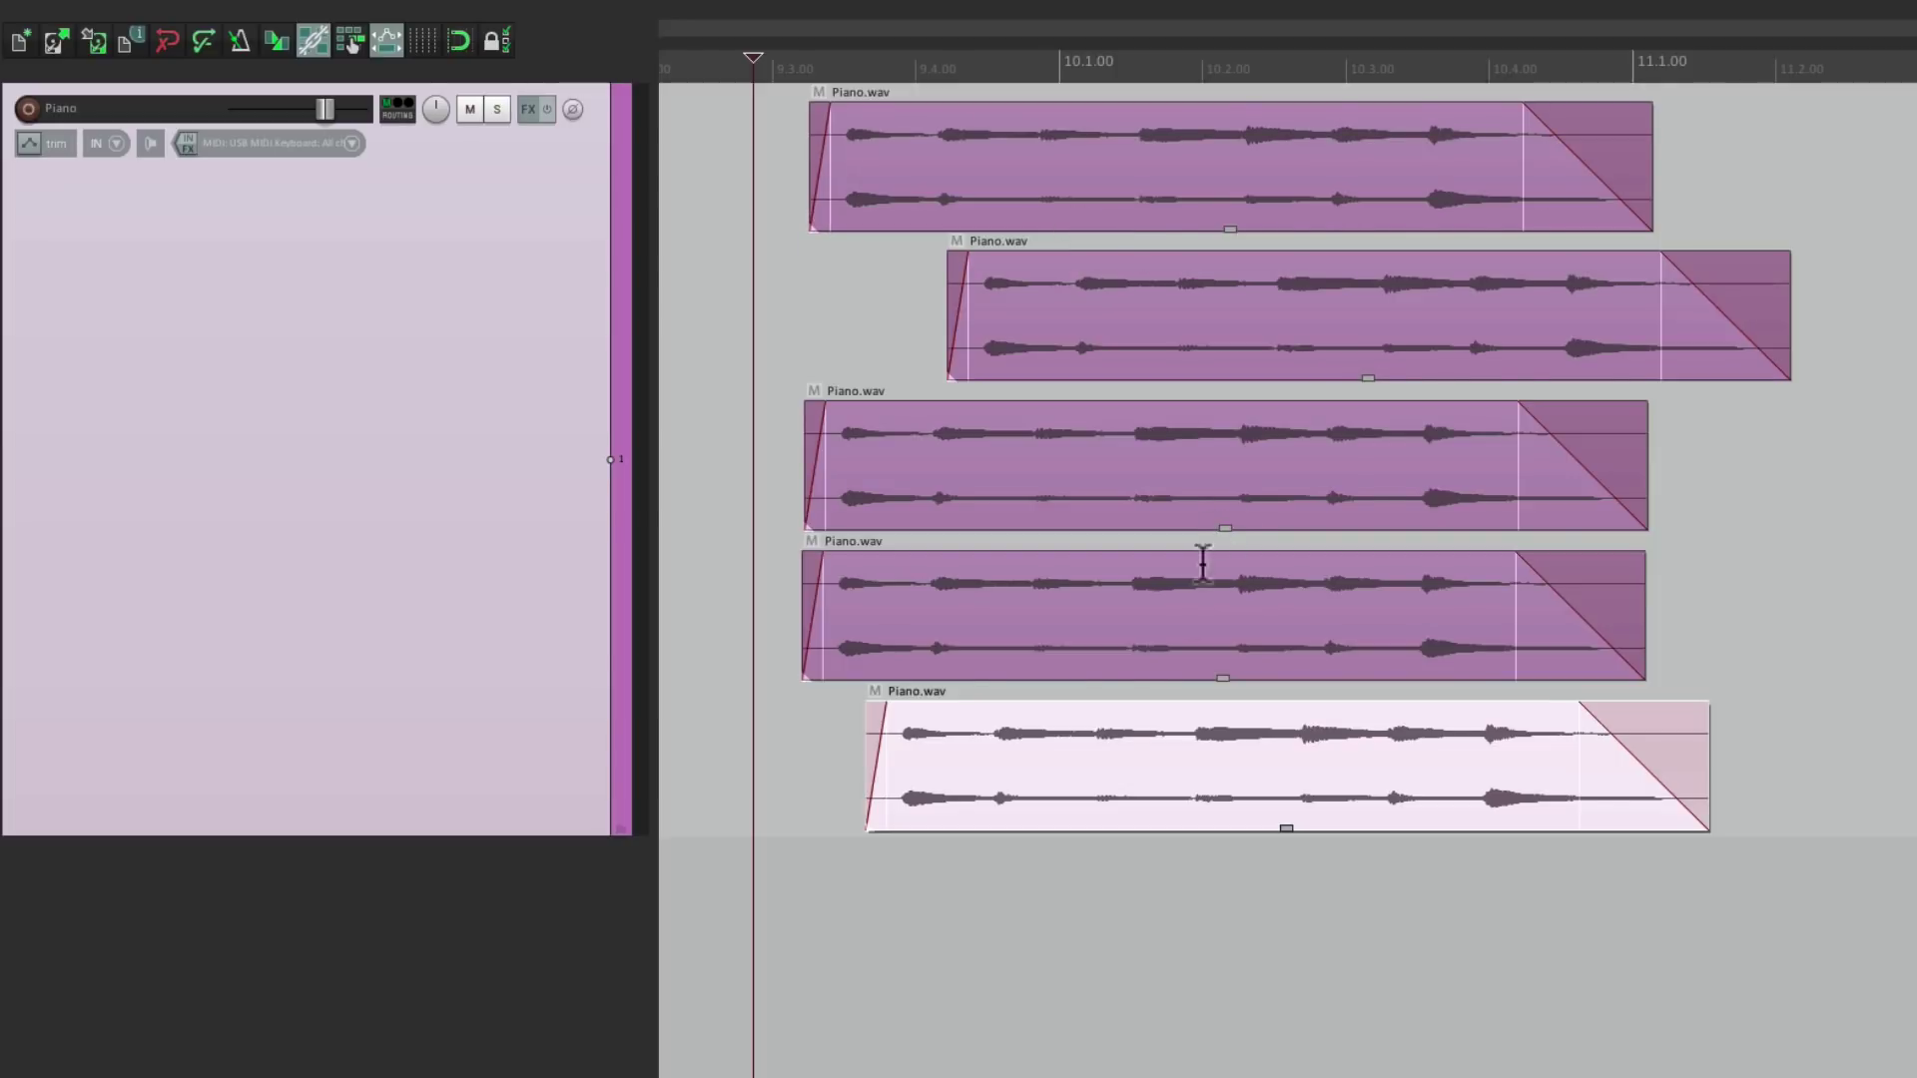
Make the fourth piano item overlap, select an item, then auto-reposition items into rows.
drag(1043, 627, 1081, 739)
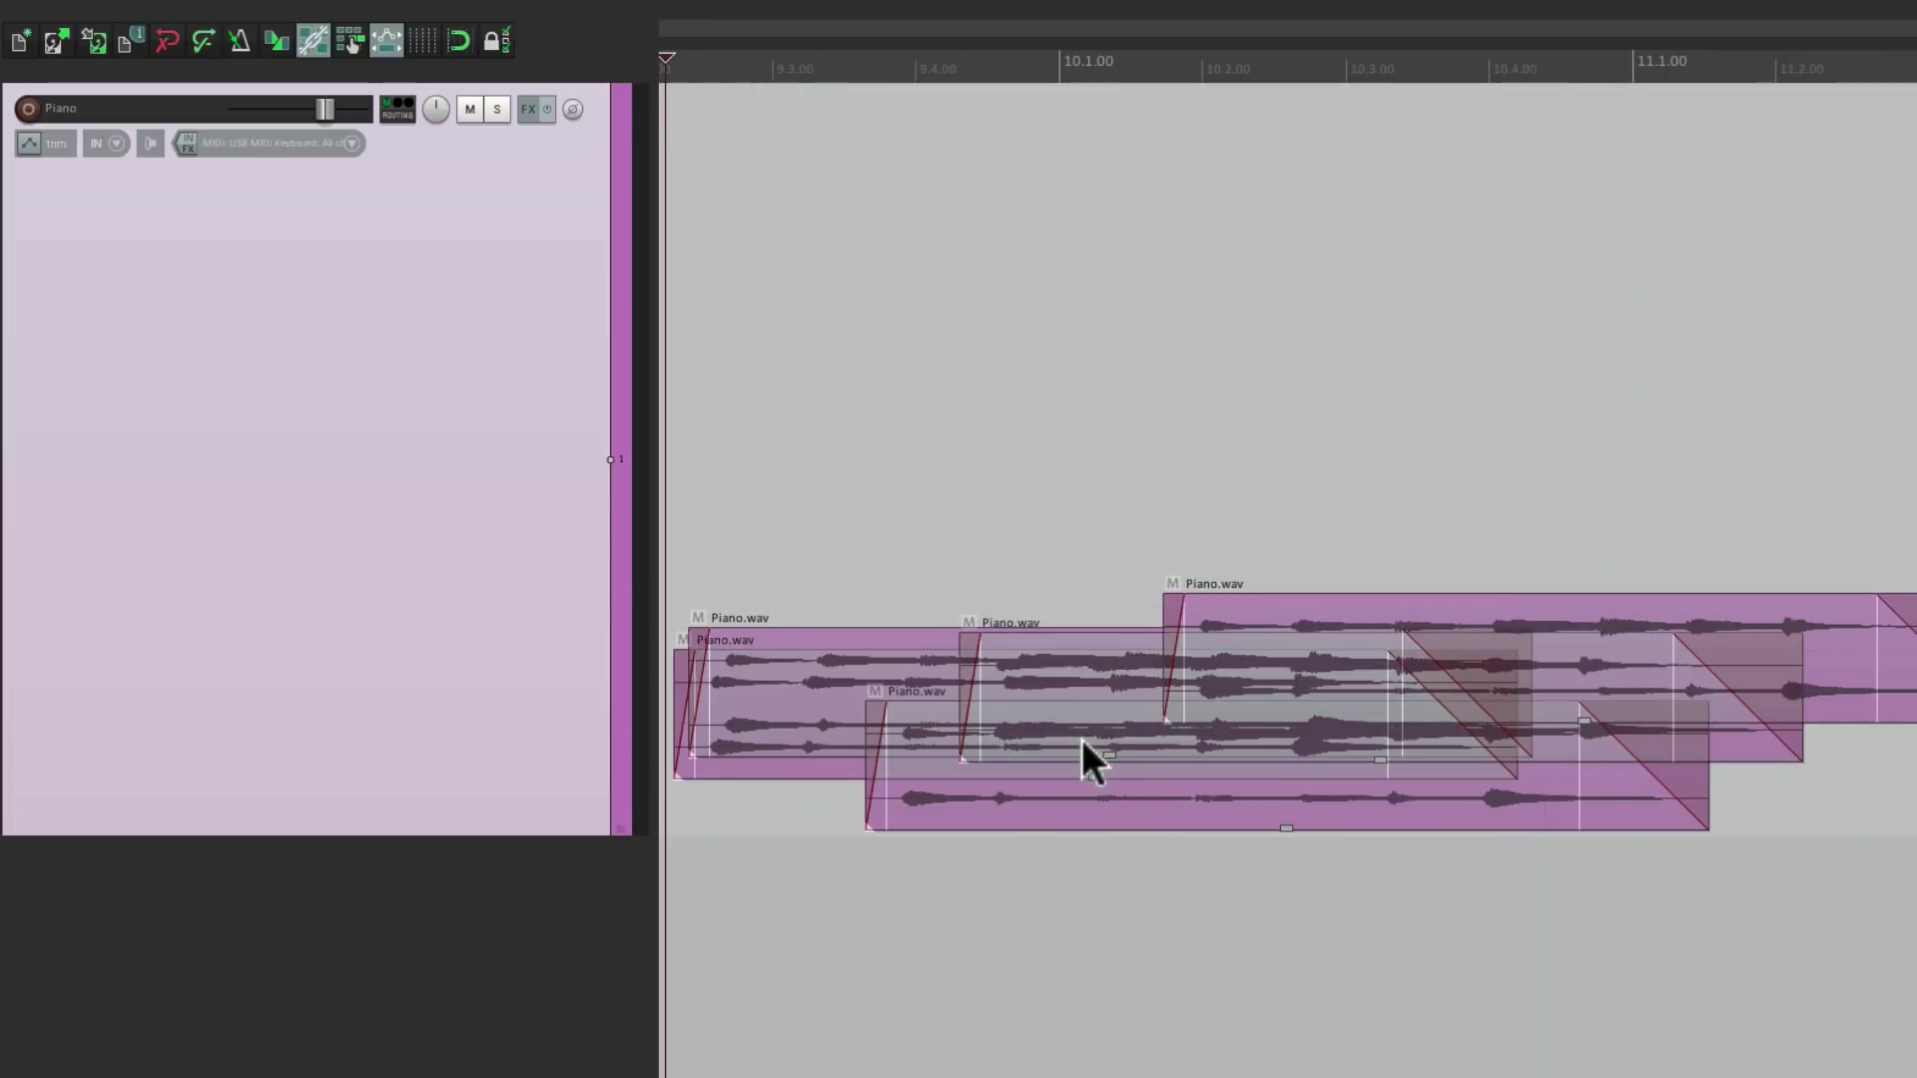
click(1245, 674)
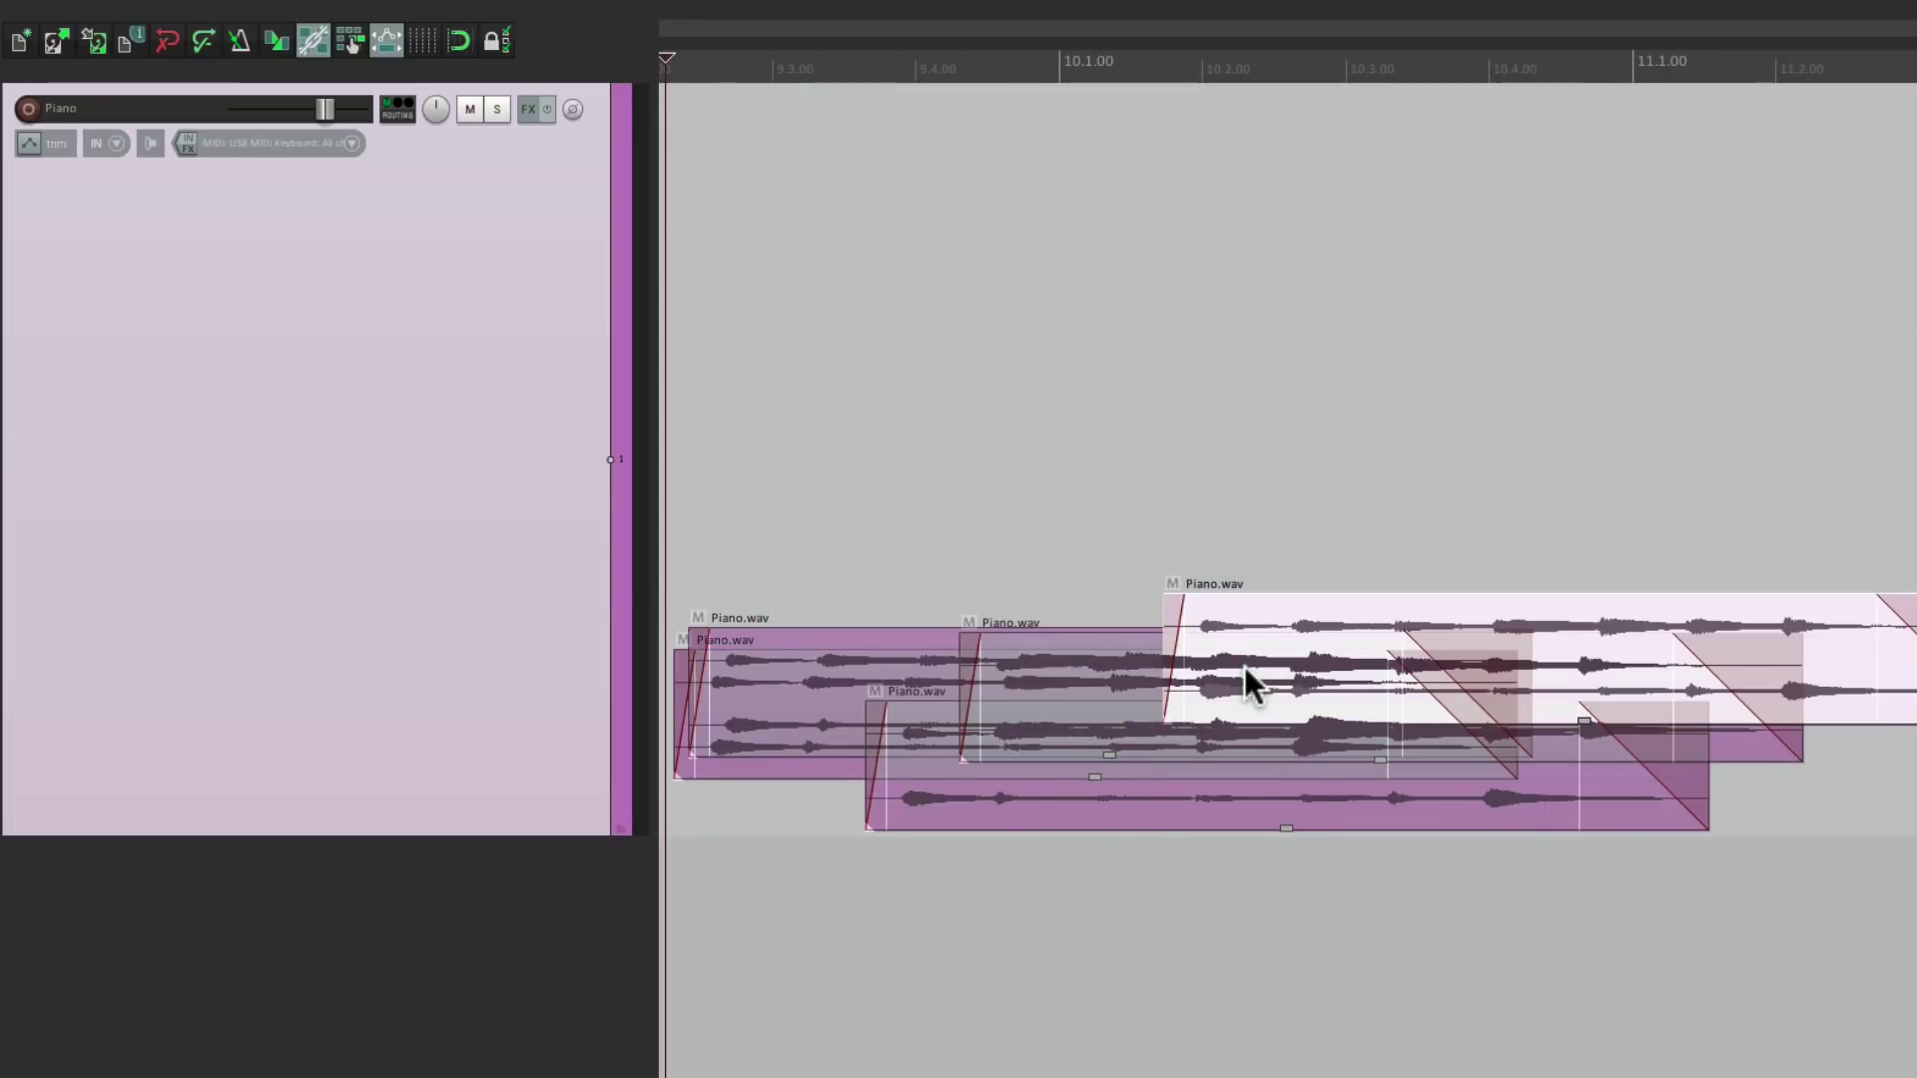
key(ctrl+z)
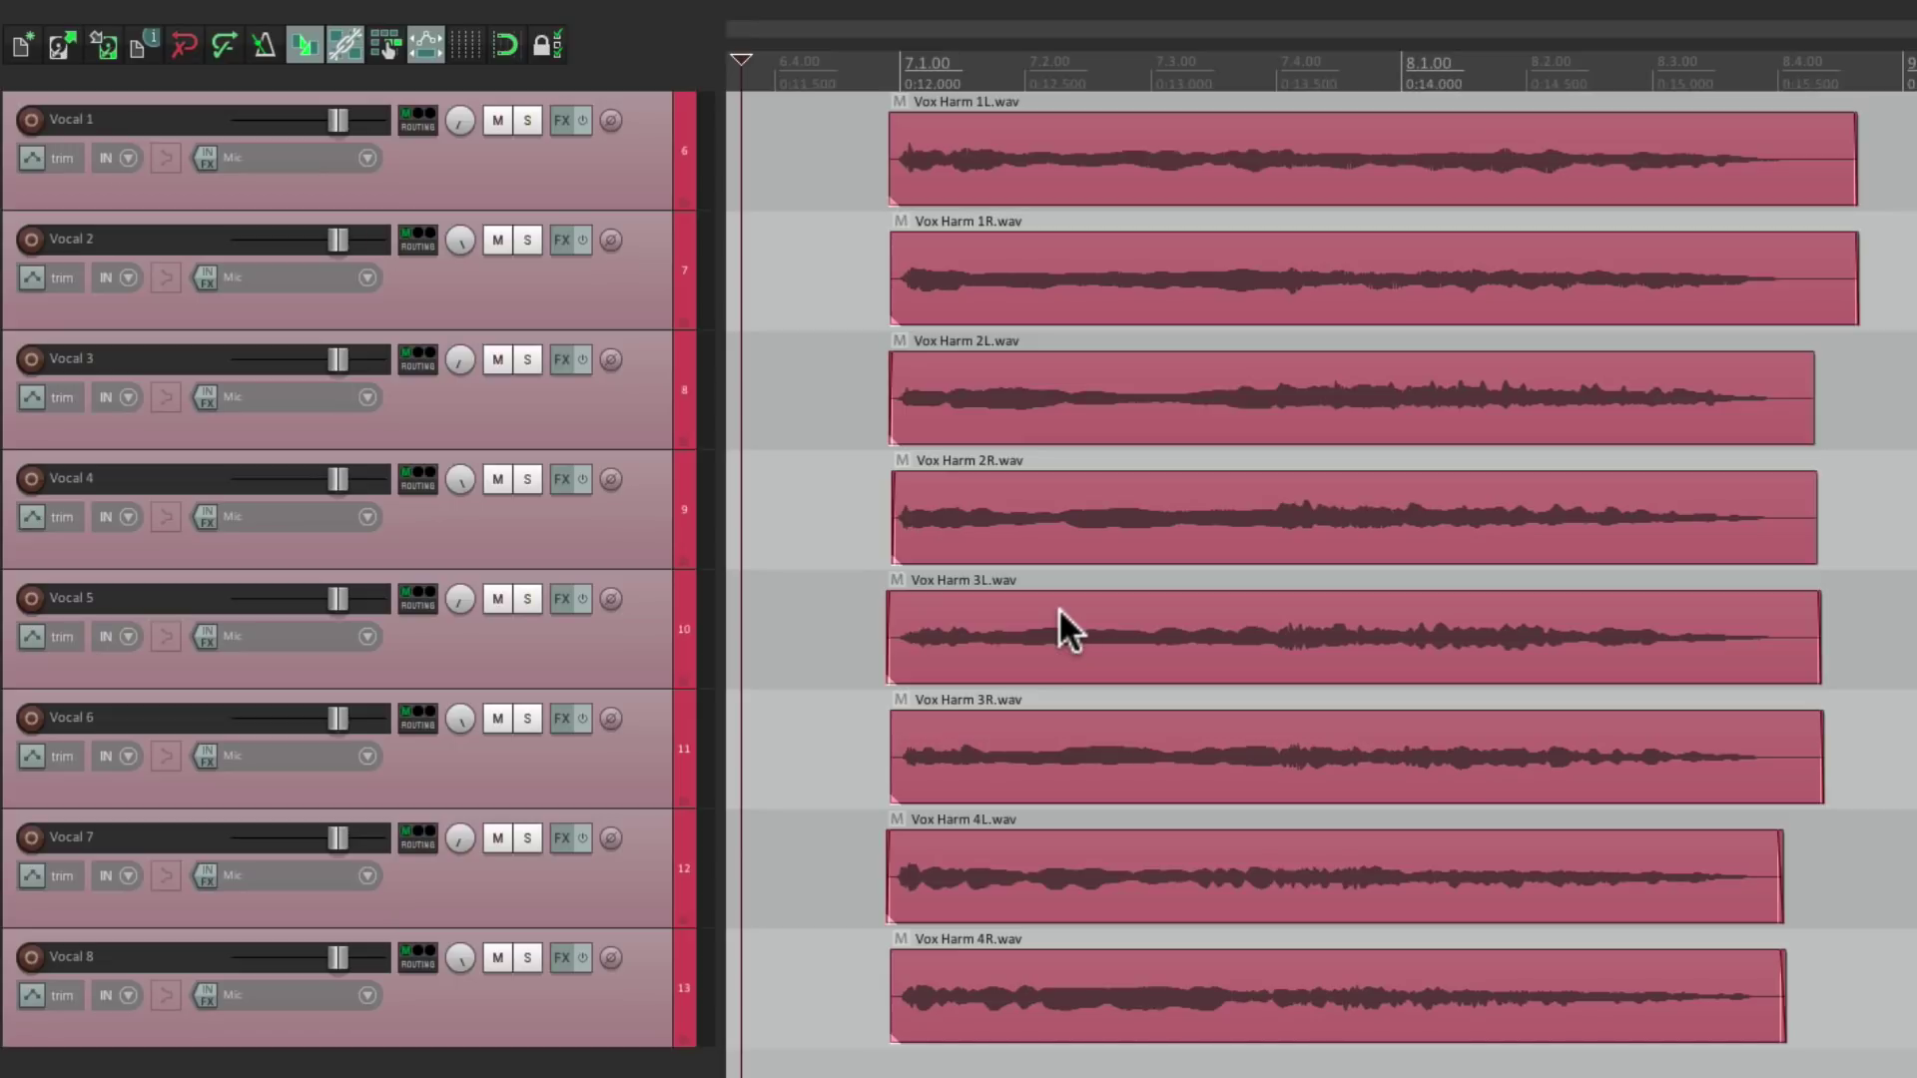
Zoom the arrange view and play back the eight Vox Harm items on Vocal 1–8.
scroll(1214, 553, down, 3)
key(space)
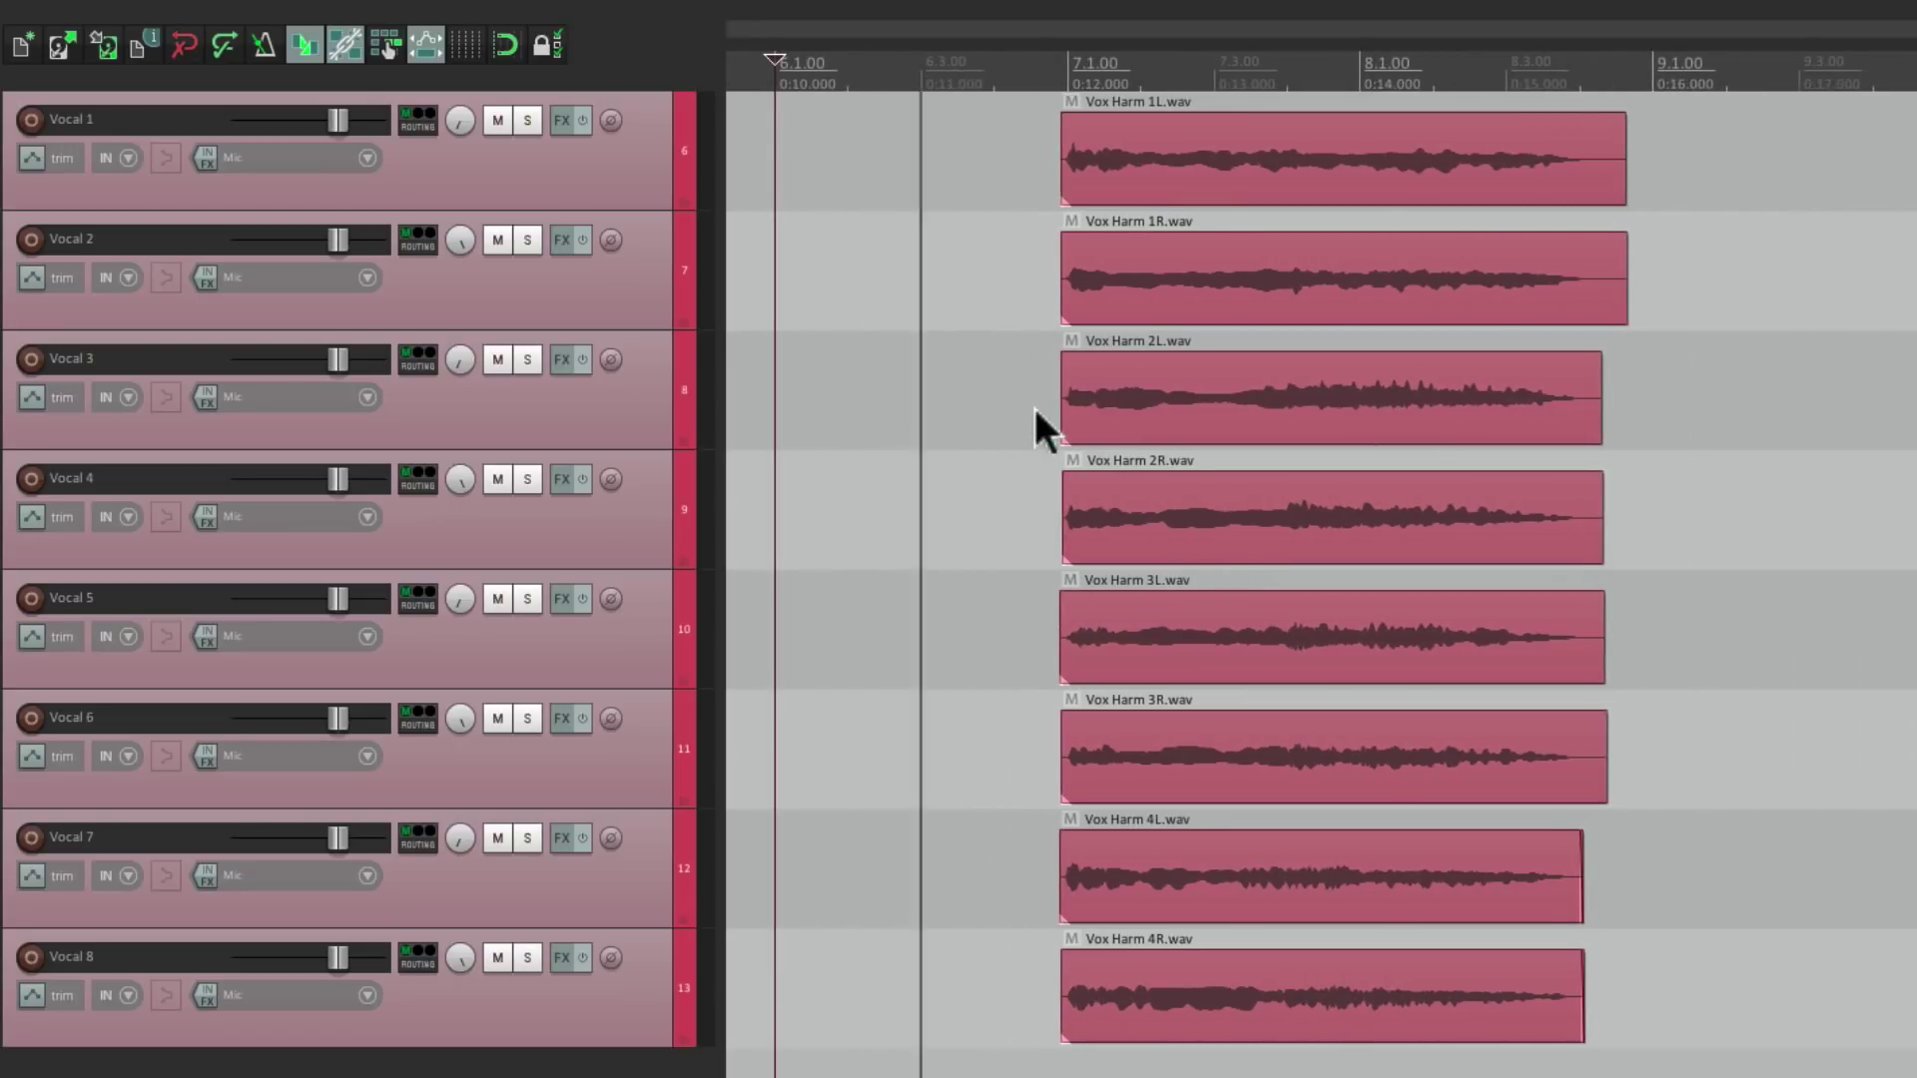
scroll(1035, 409, up, 3)
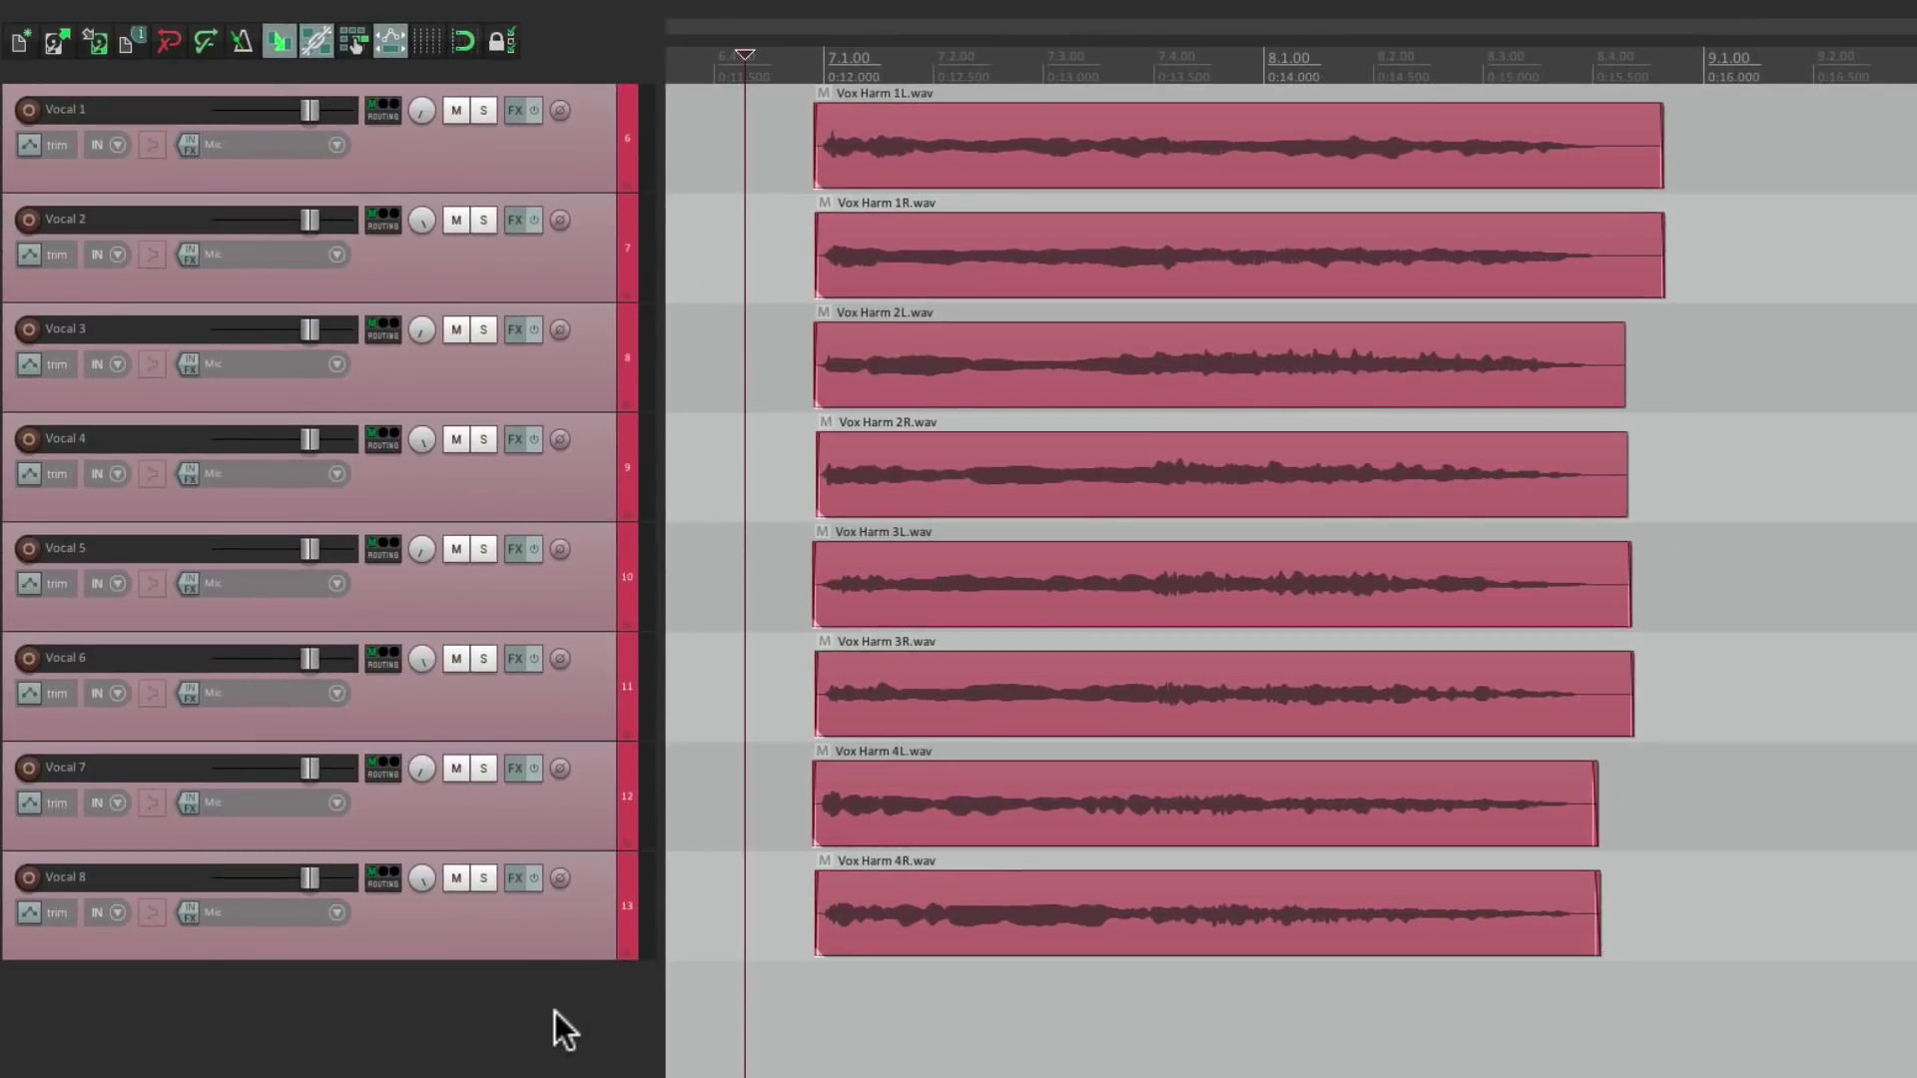
Add a new track, move it above Vocal 1, and keep it a normal track.
double_click(554, 1010)
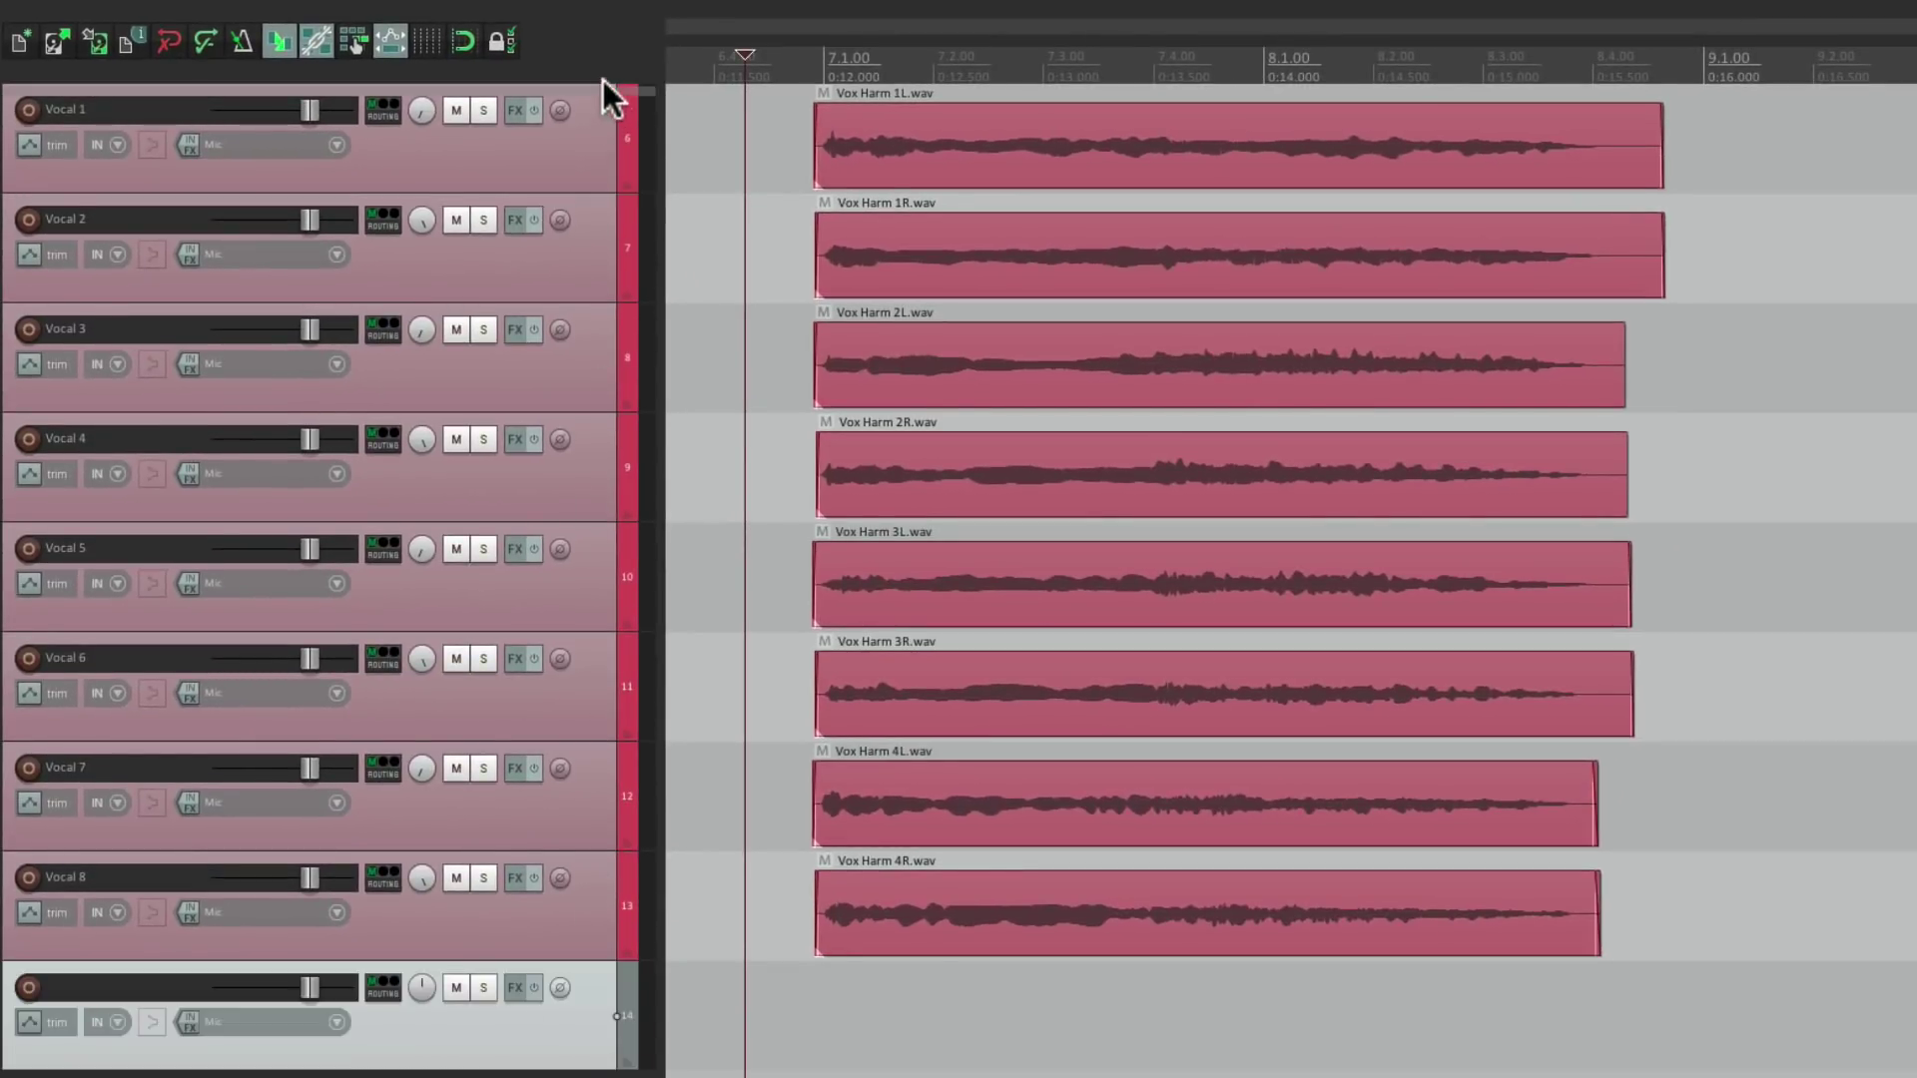
drag(603, 80, 605, 88)
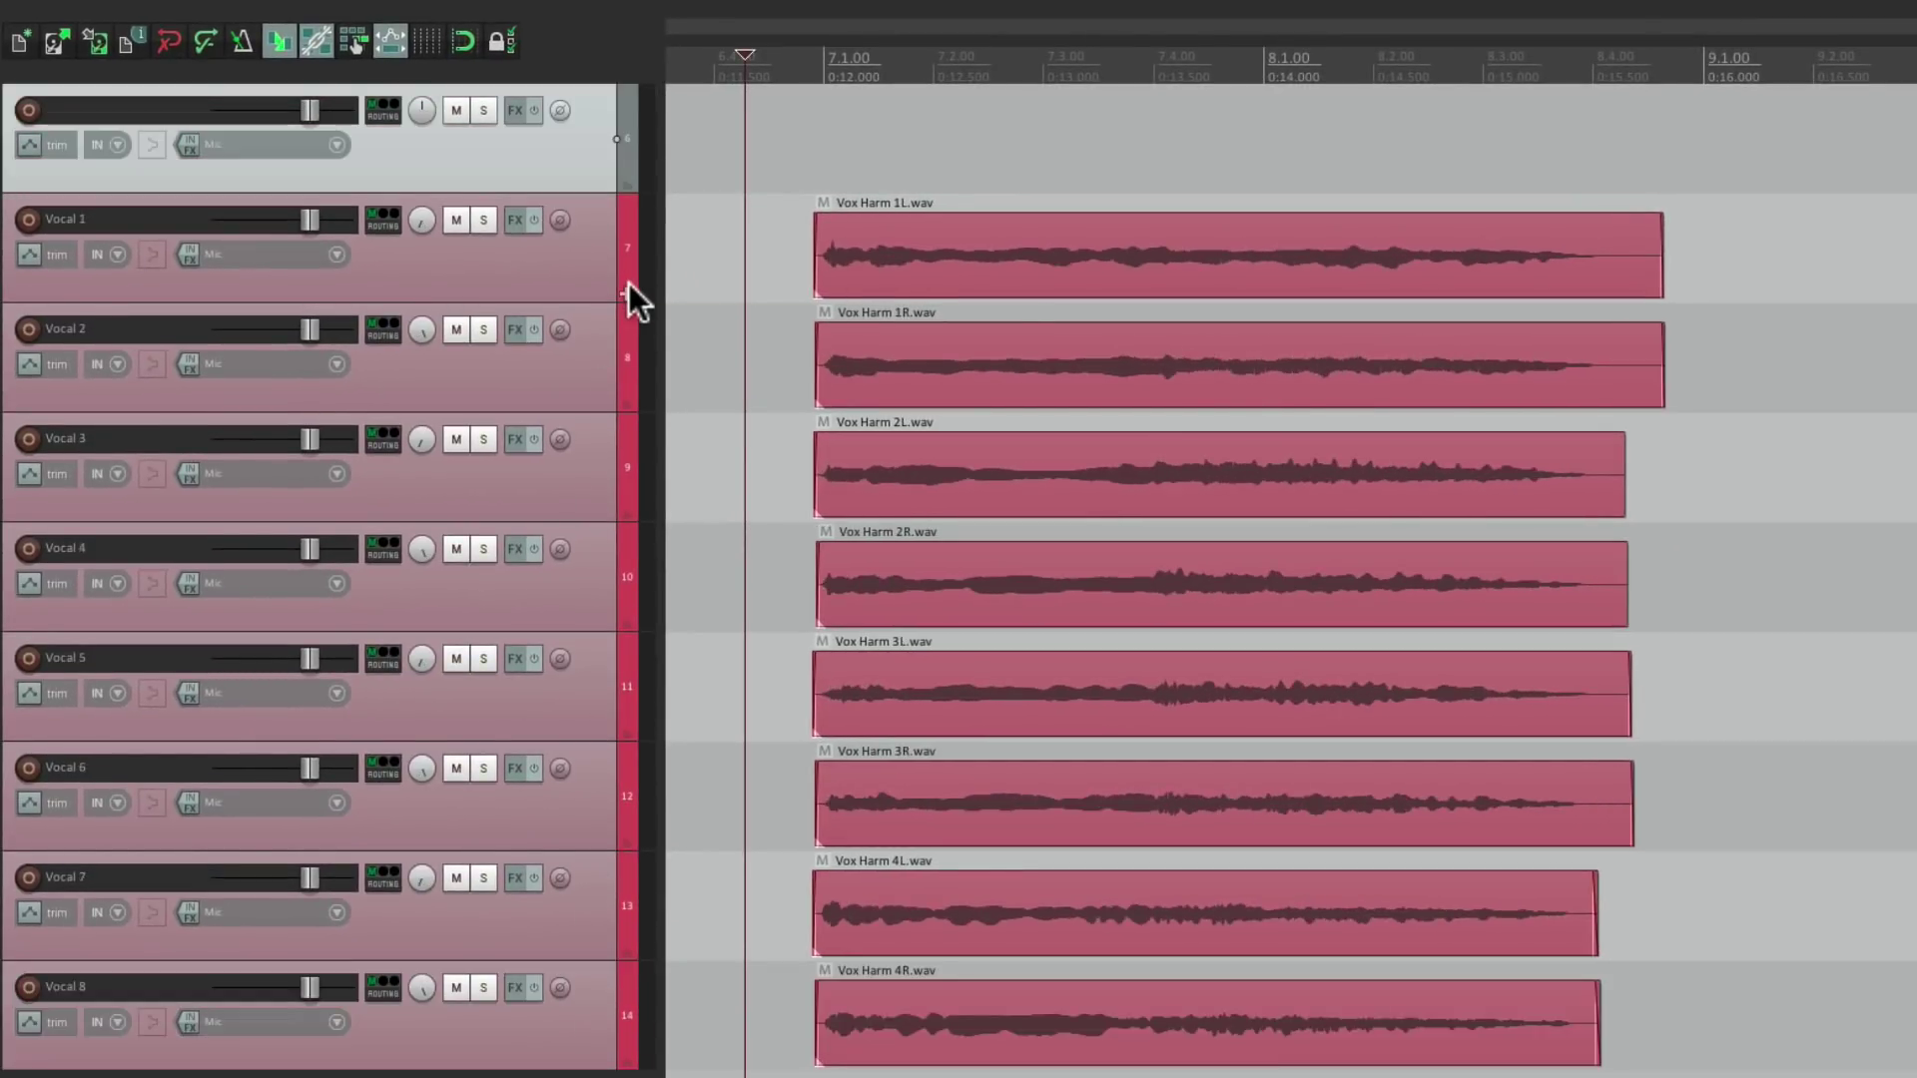
click(627, 185)
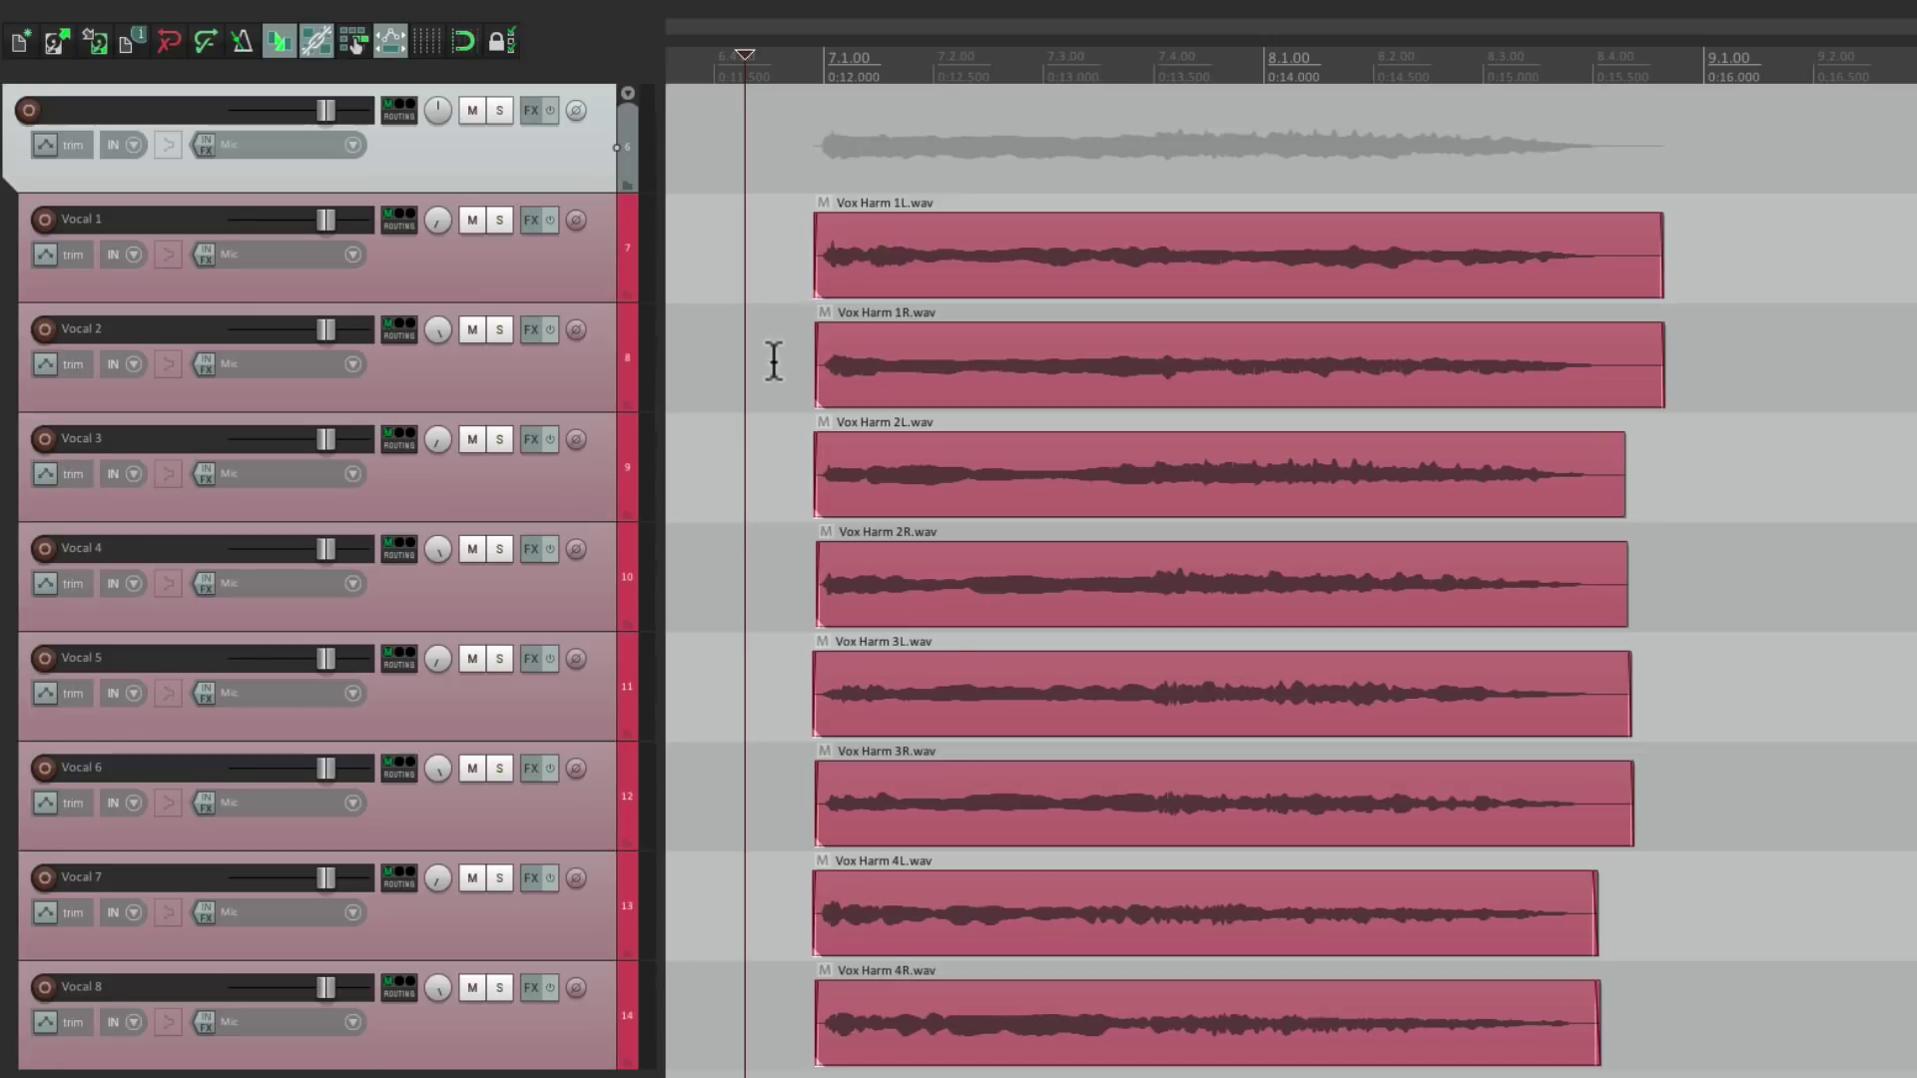
click(626, 183)
Make the top track taller and enable free item positioning on it.
drag(590, 190, 594, 307)
right_click(557, 204)
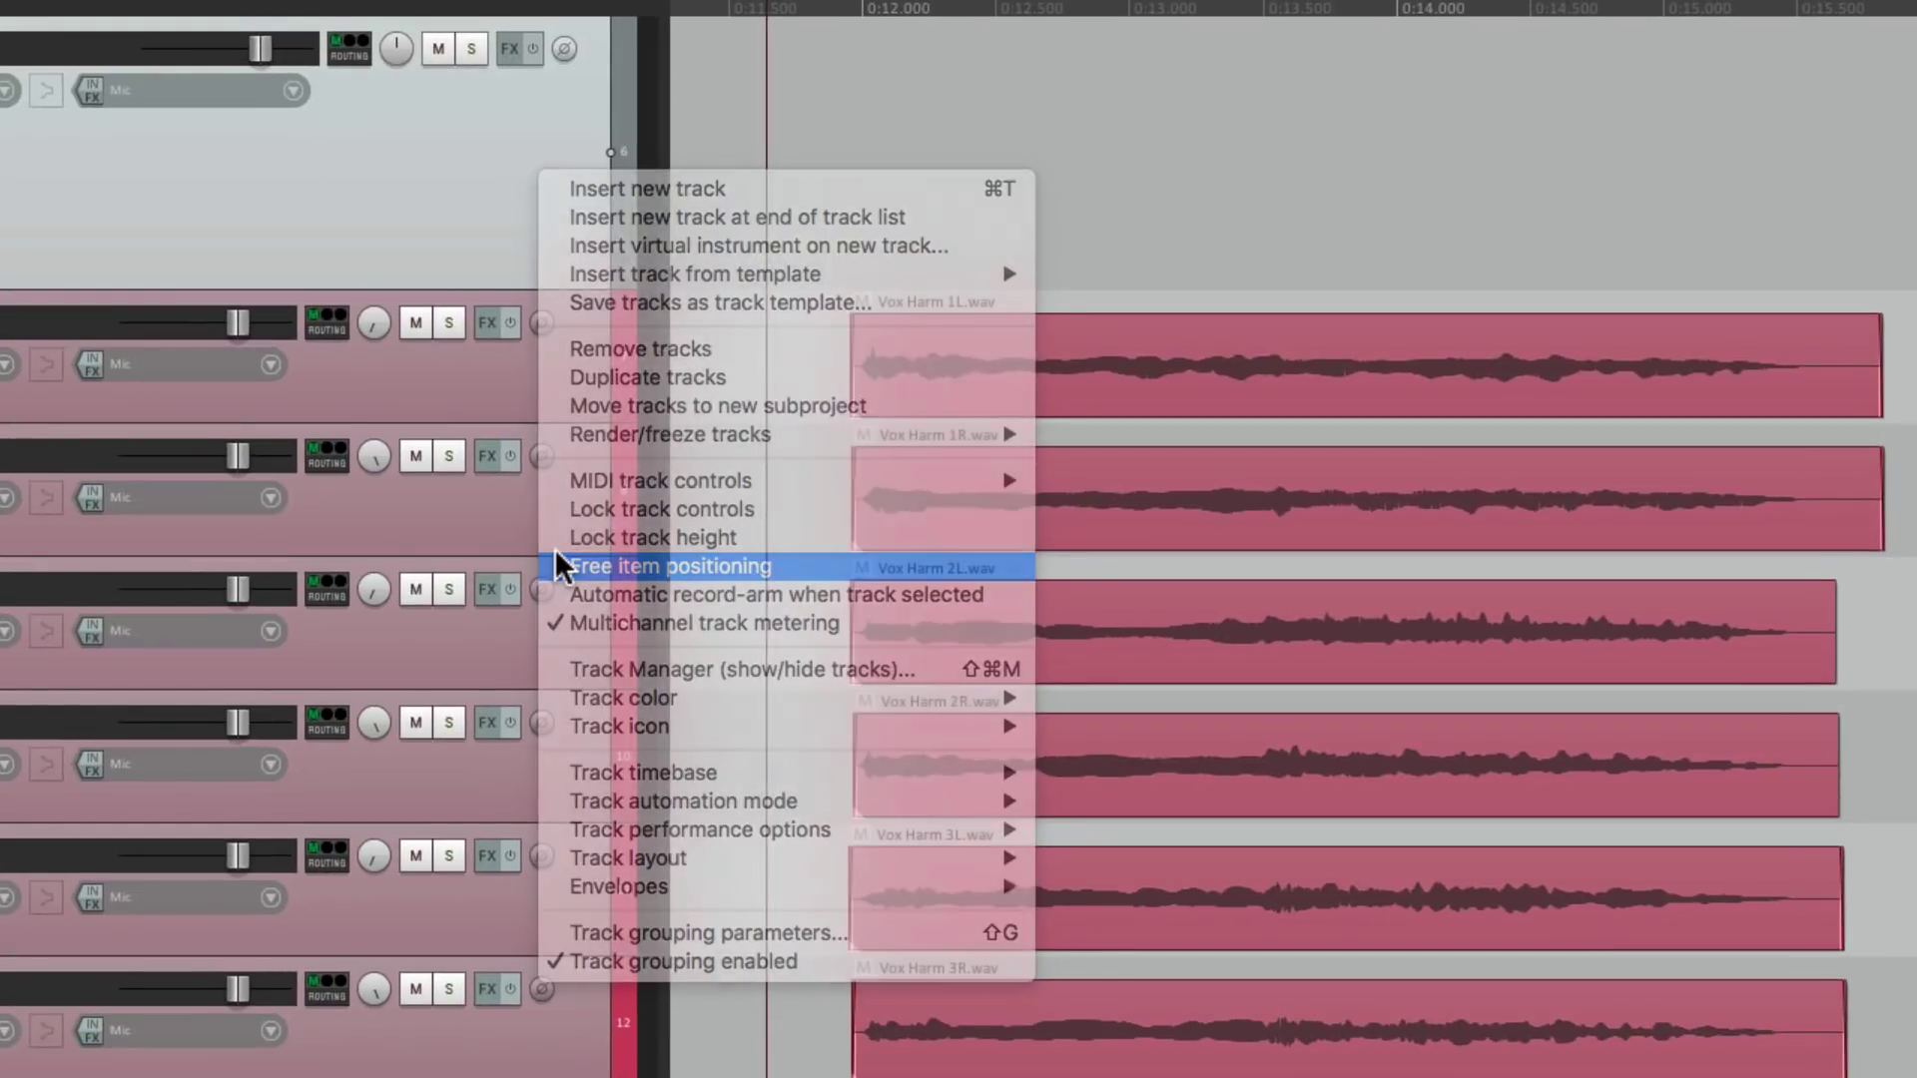
click(559, 565)
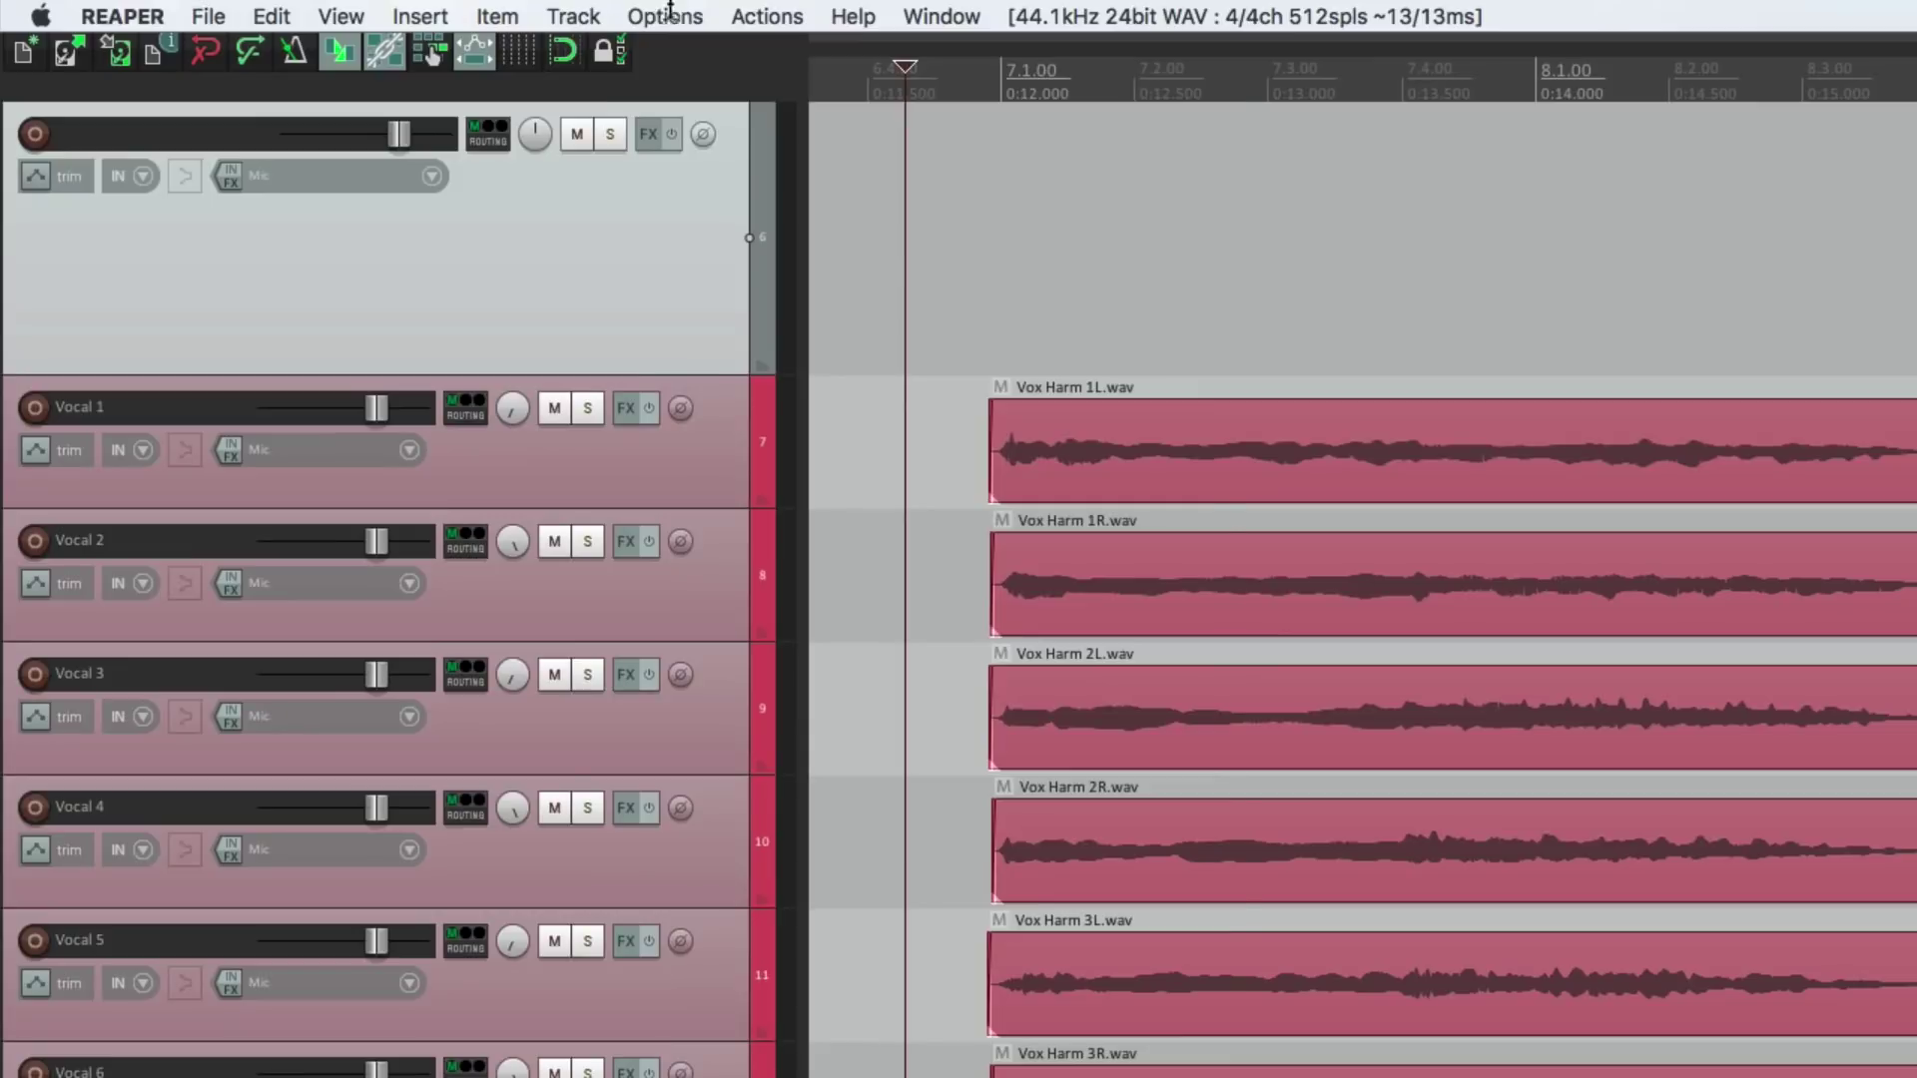
Disable trimming behind items and auto-crossfade, then drag Vox Harm 1L and 1R upward.
click(494, 11)
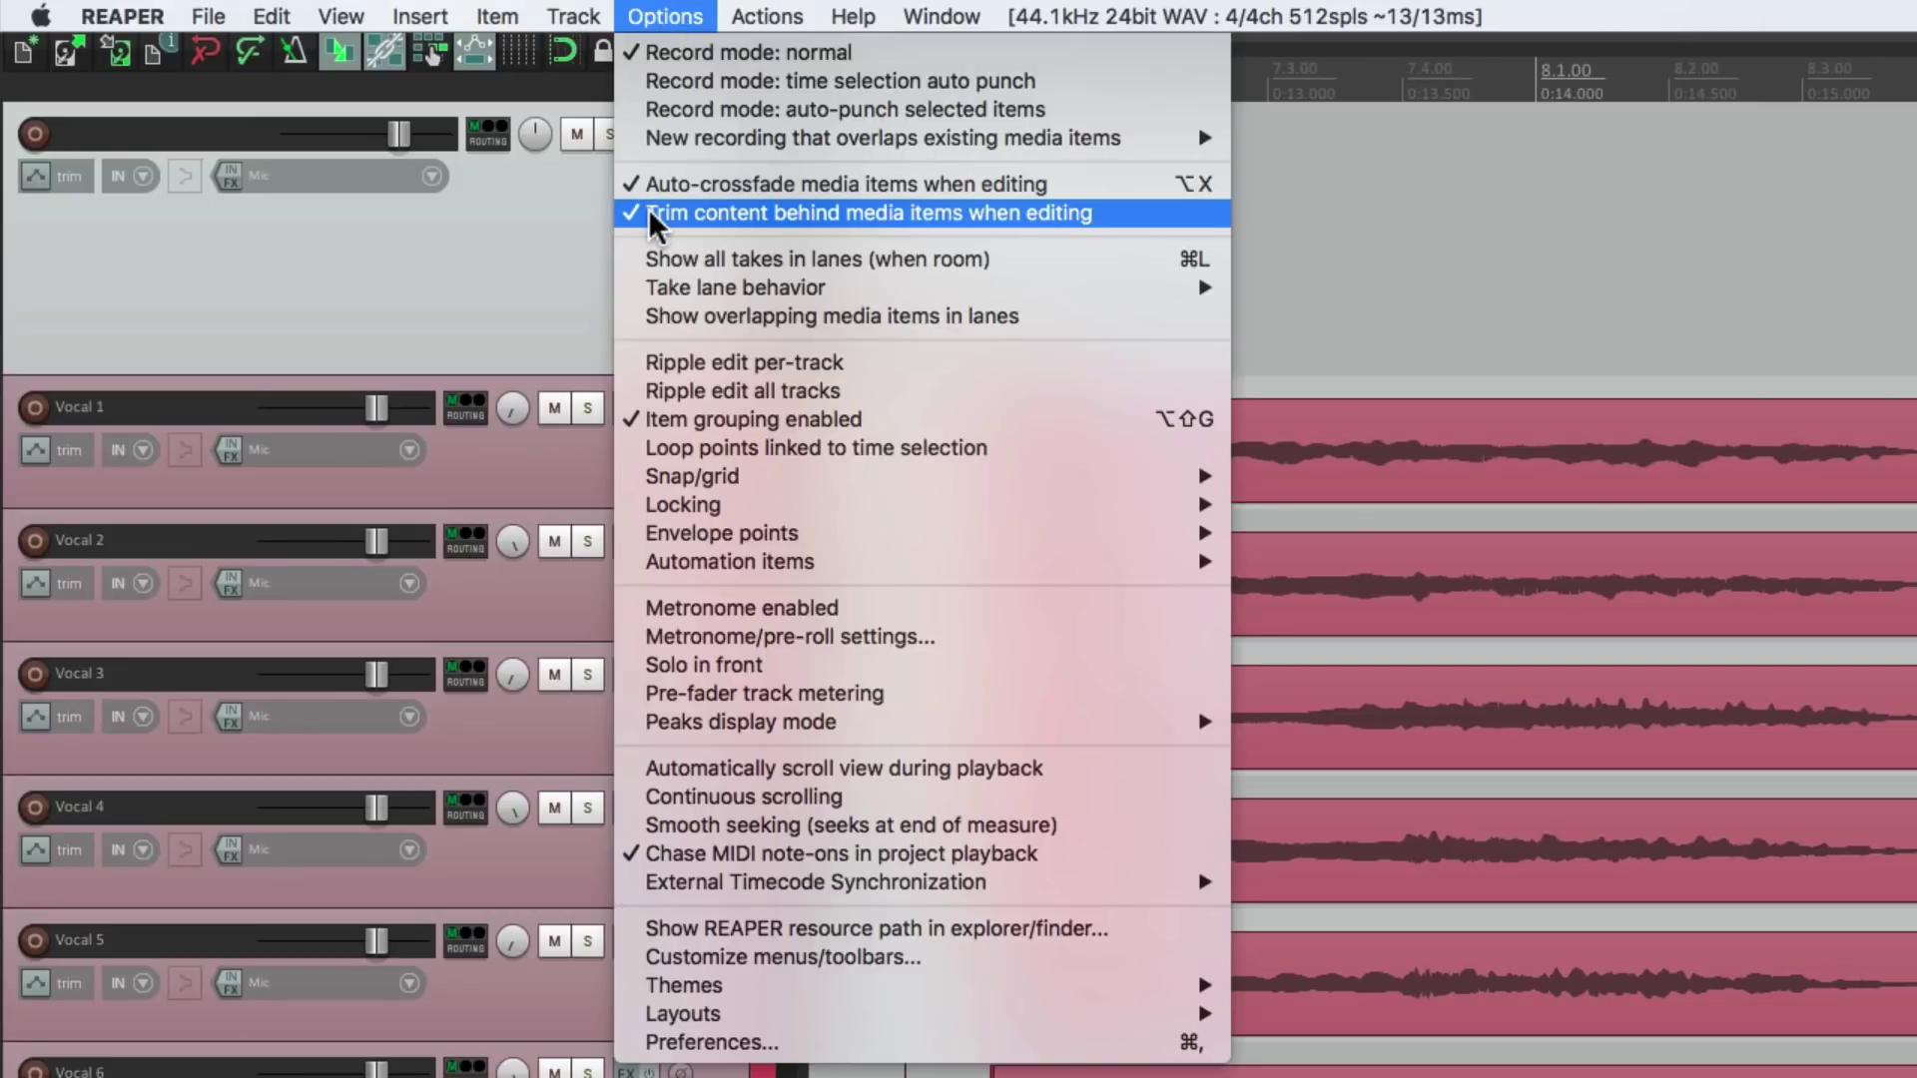
click(651, 214)
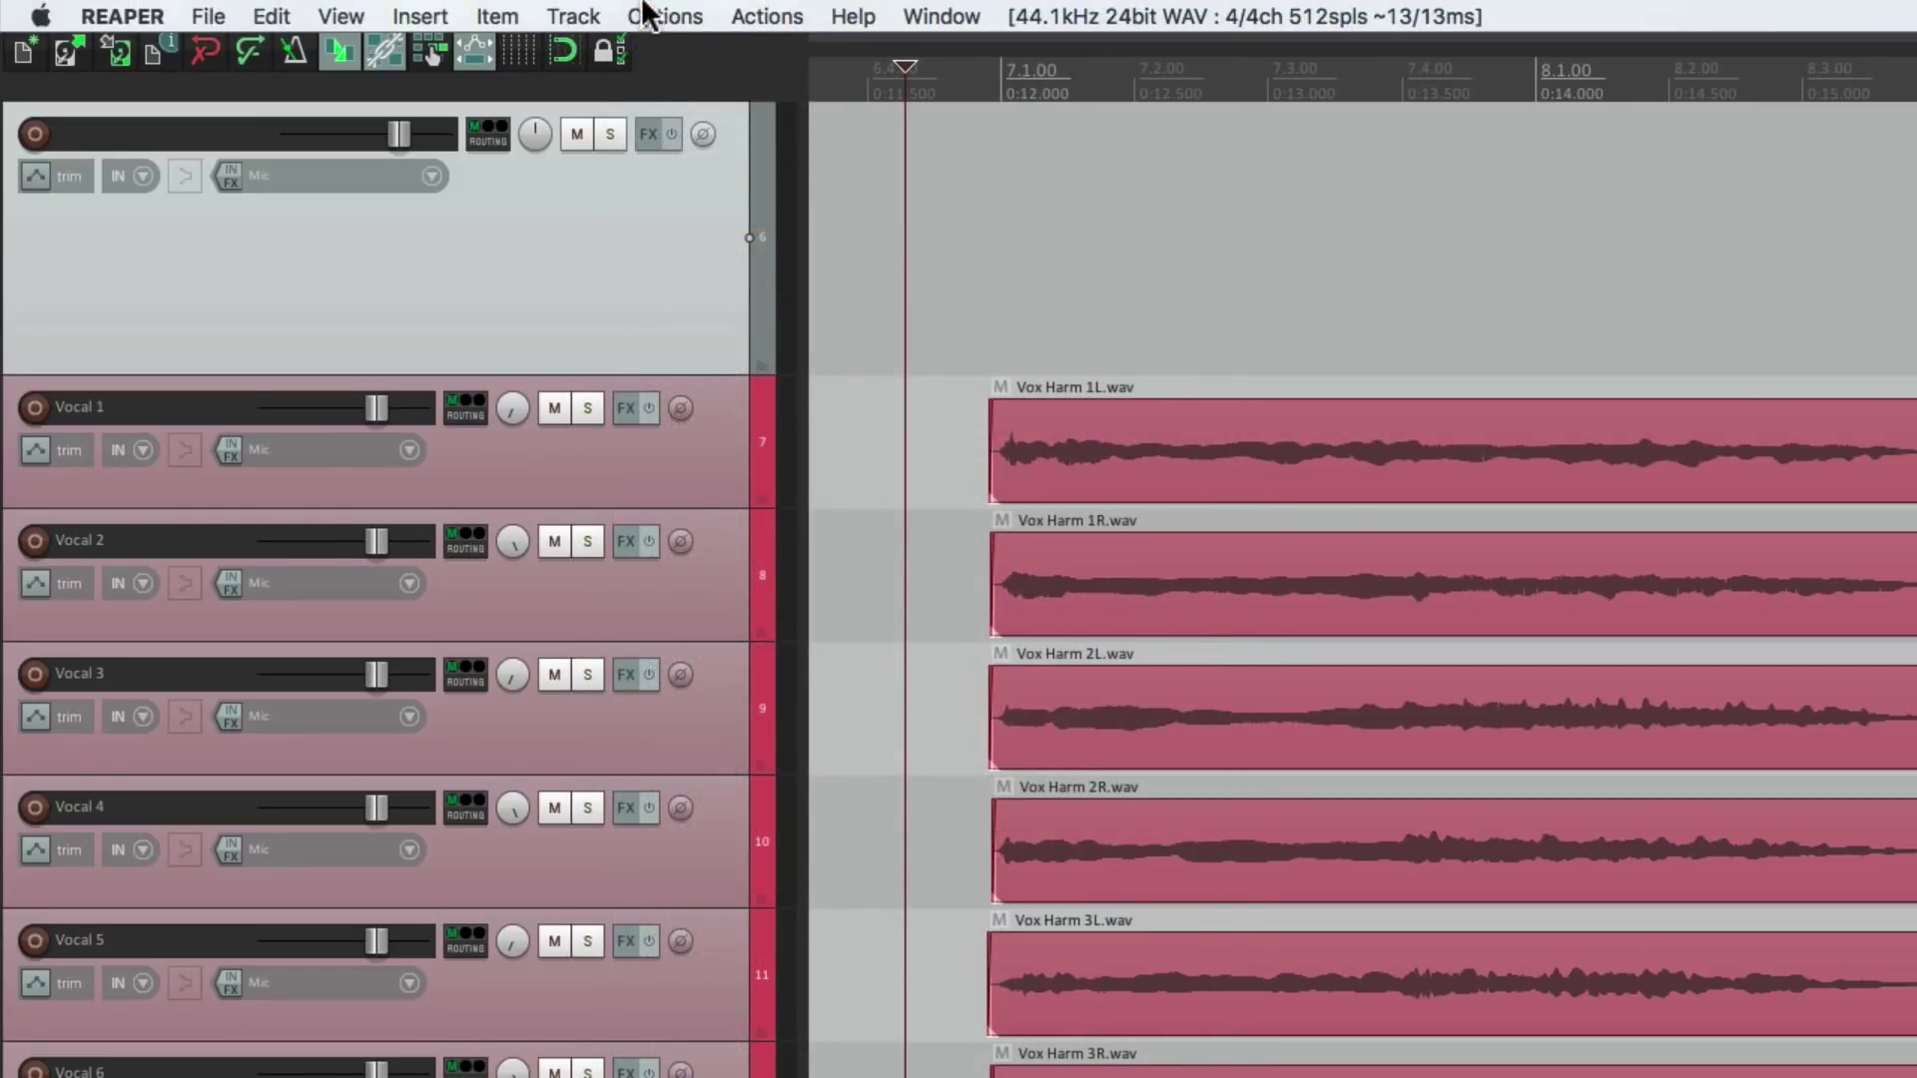
click(645, 12)
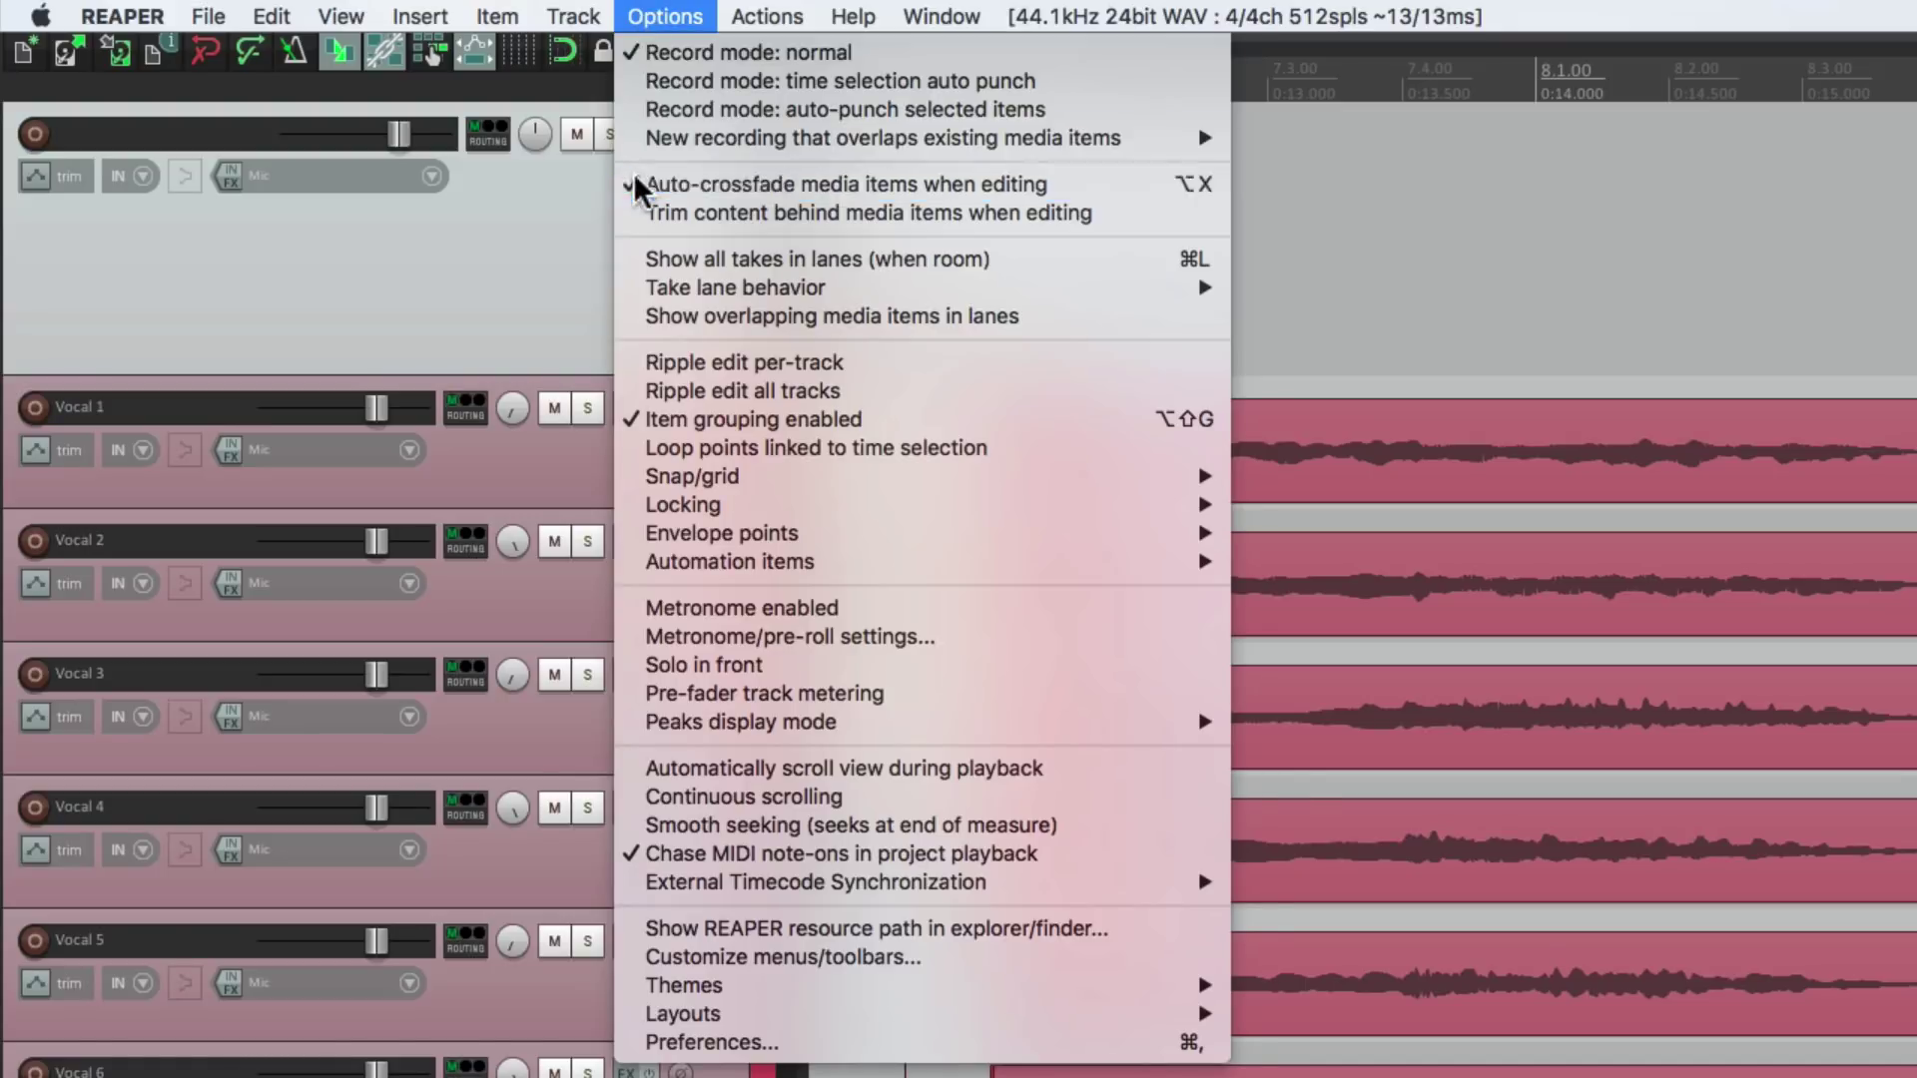
click(636, 183)
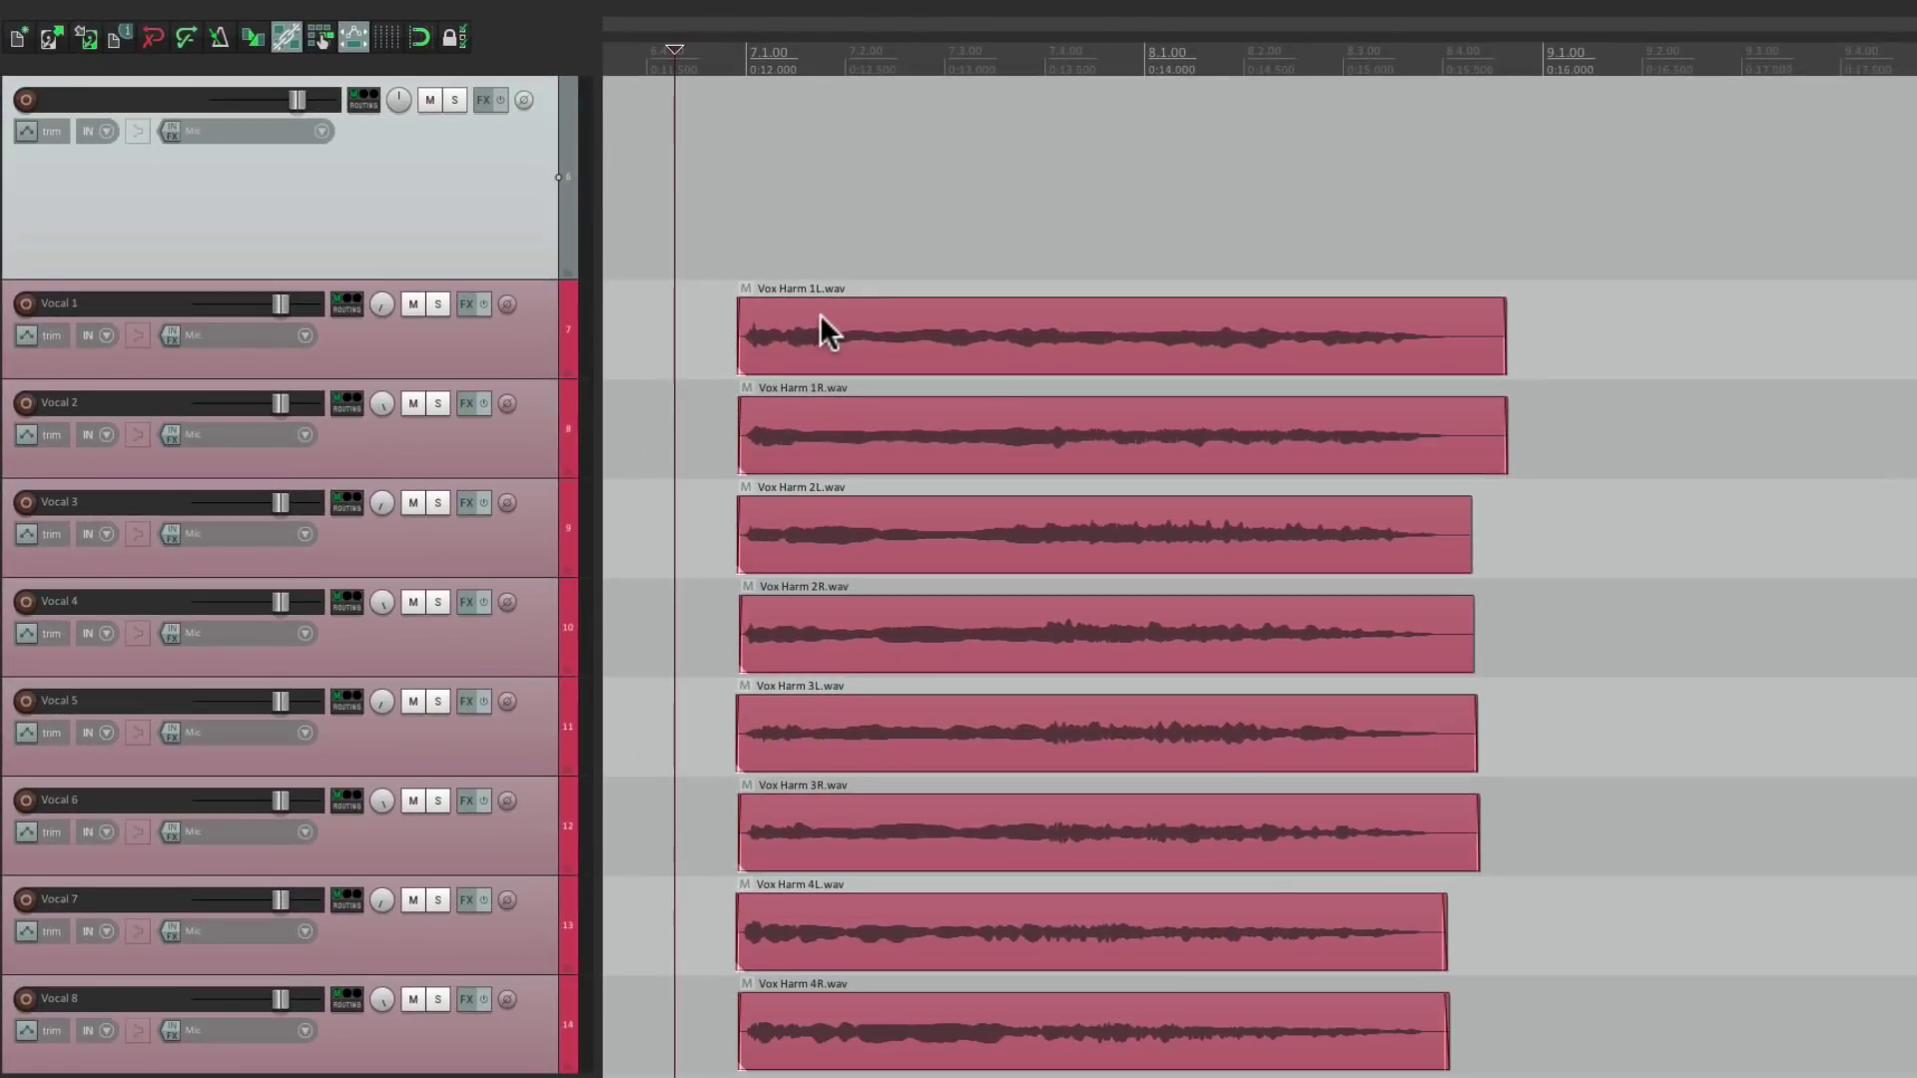
drag(819, 313, 807, 158)
drag(848, 388, 854, 235)
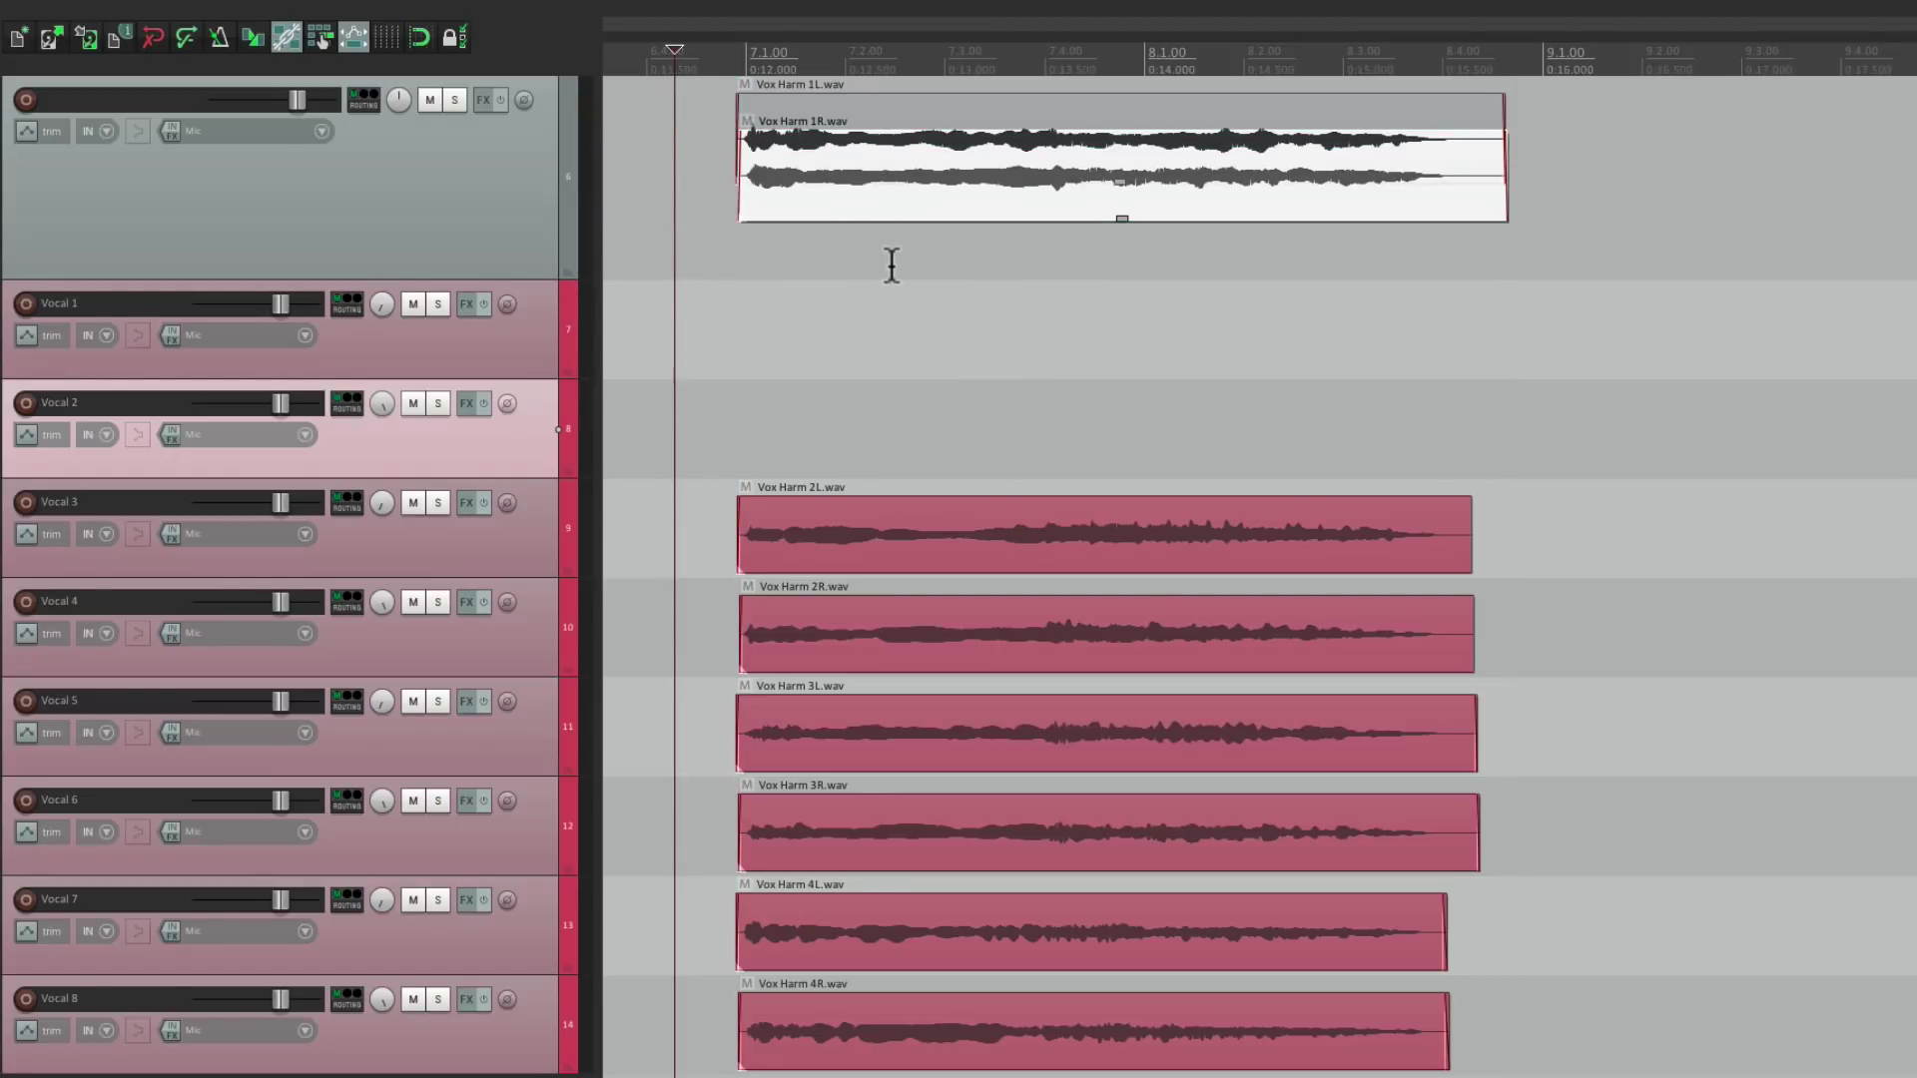
Undo moving Vox Harm 1L/1R to the top track, and enable locking against left/right item movement.
key(ctrl+z)
key(ctrl+z)
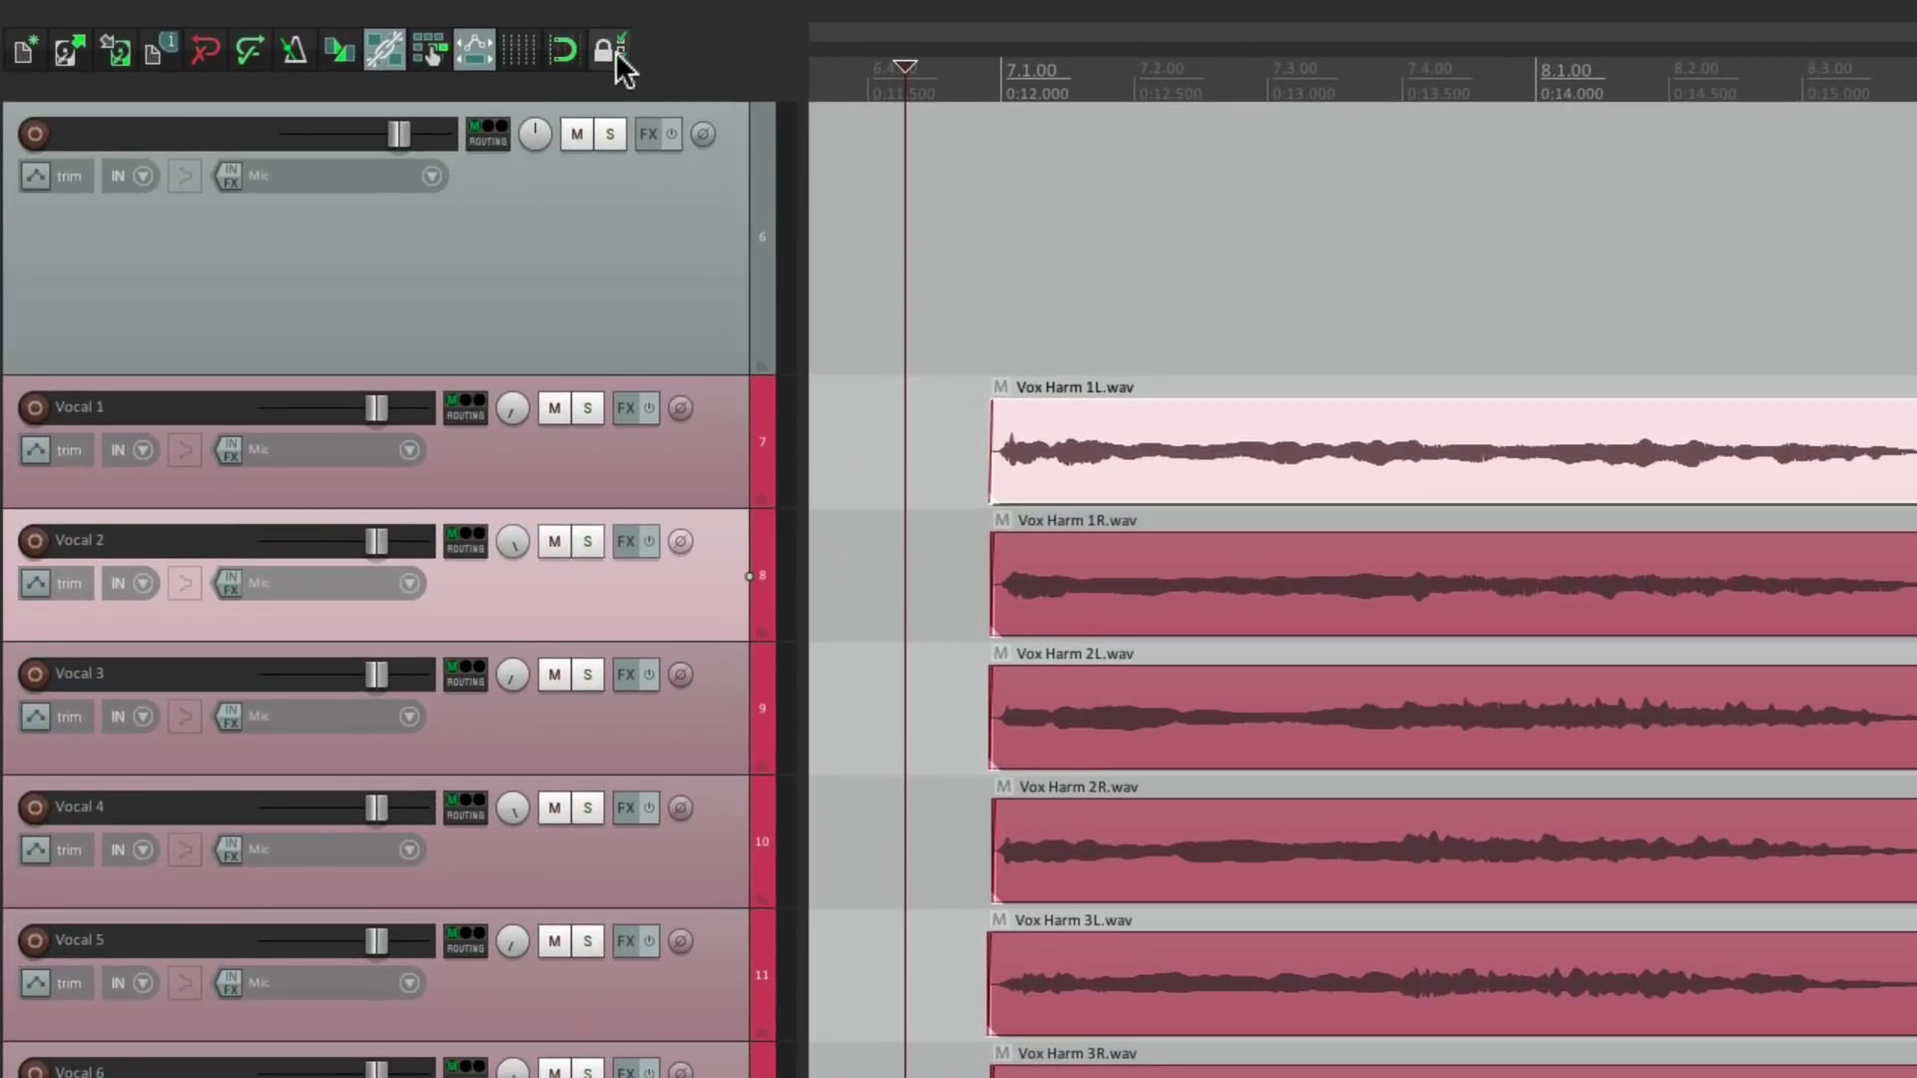
right_click(615, 51)
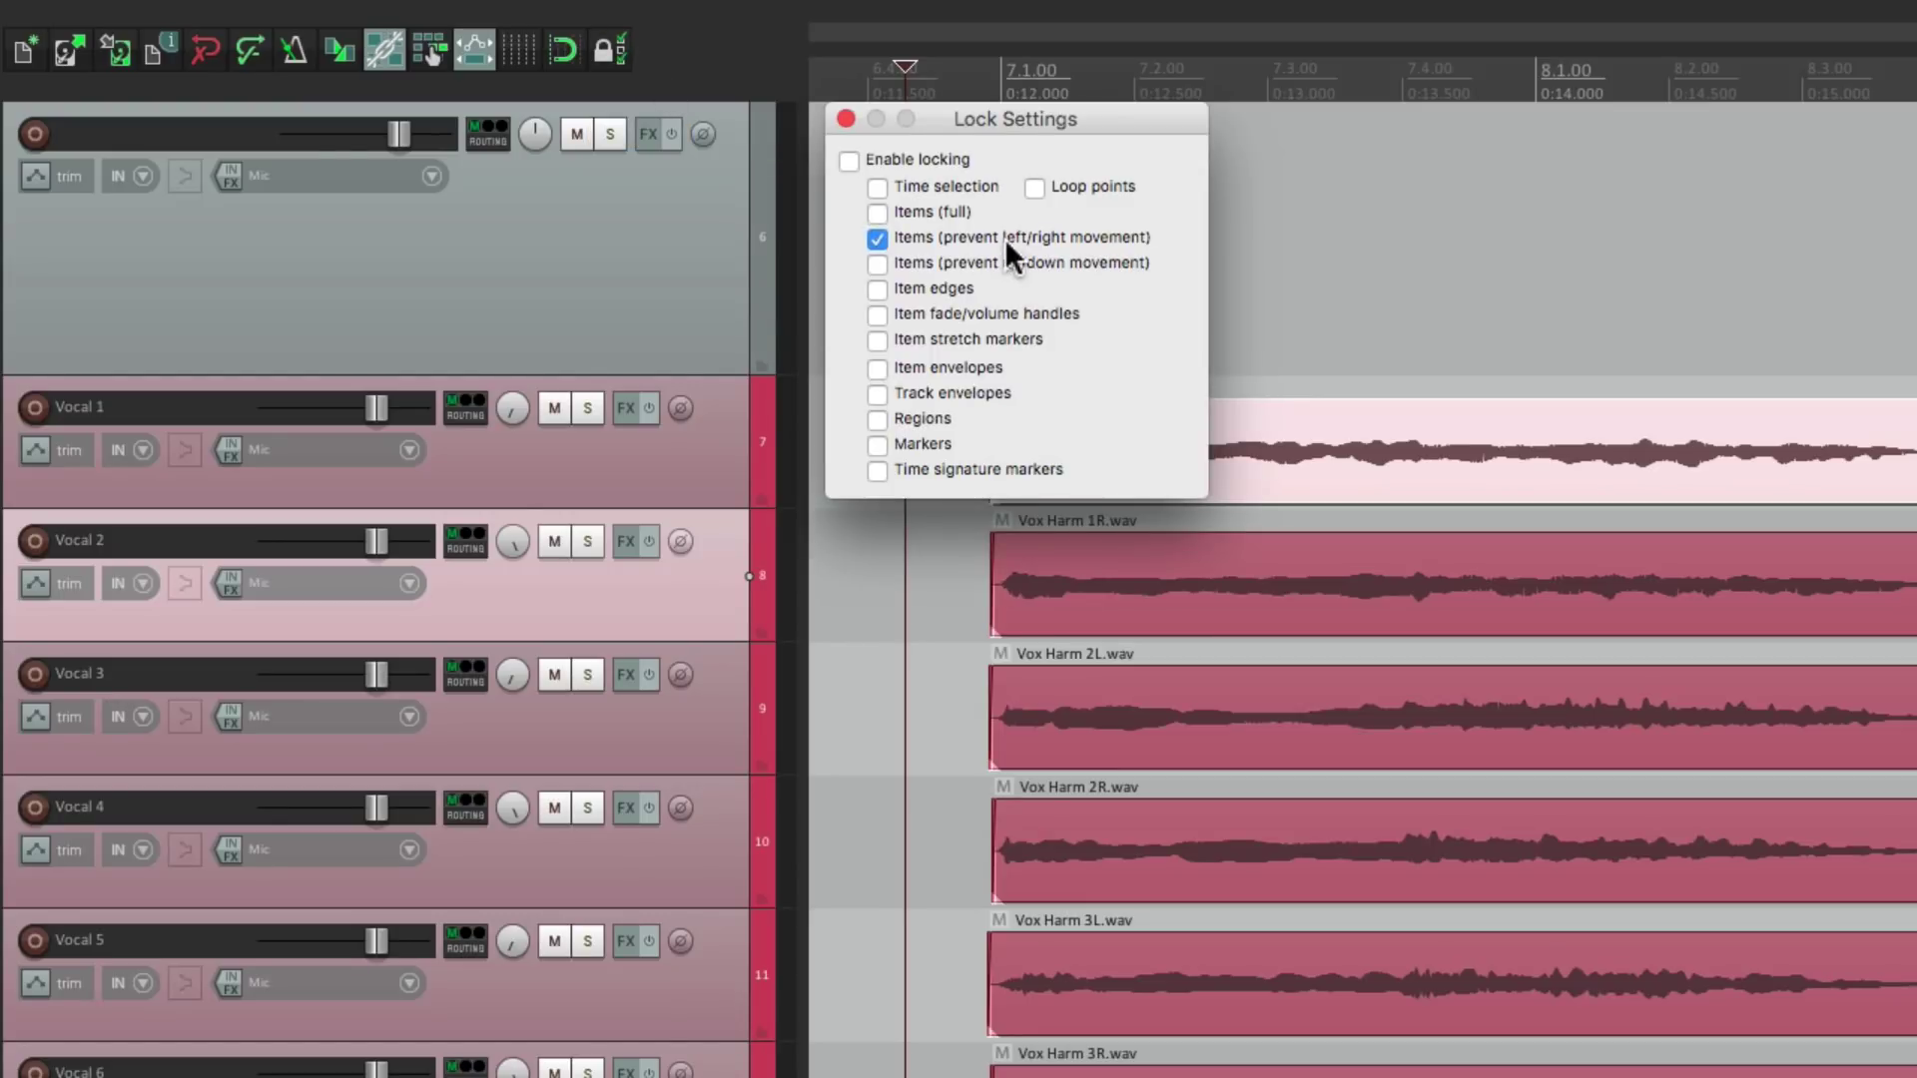
click(849, 160)
Move all eight Vox Harm items, 1L through 4R, up onto the top track.
click(845, 119)
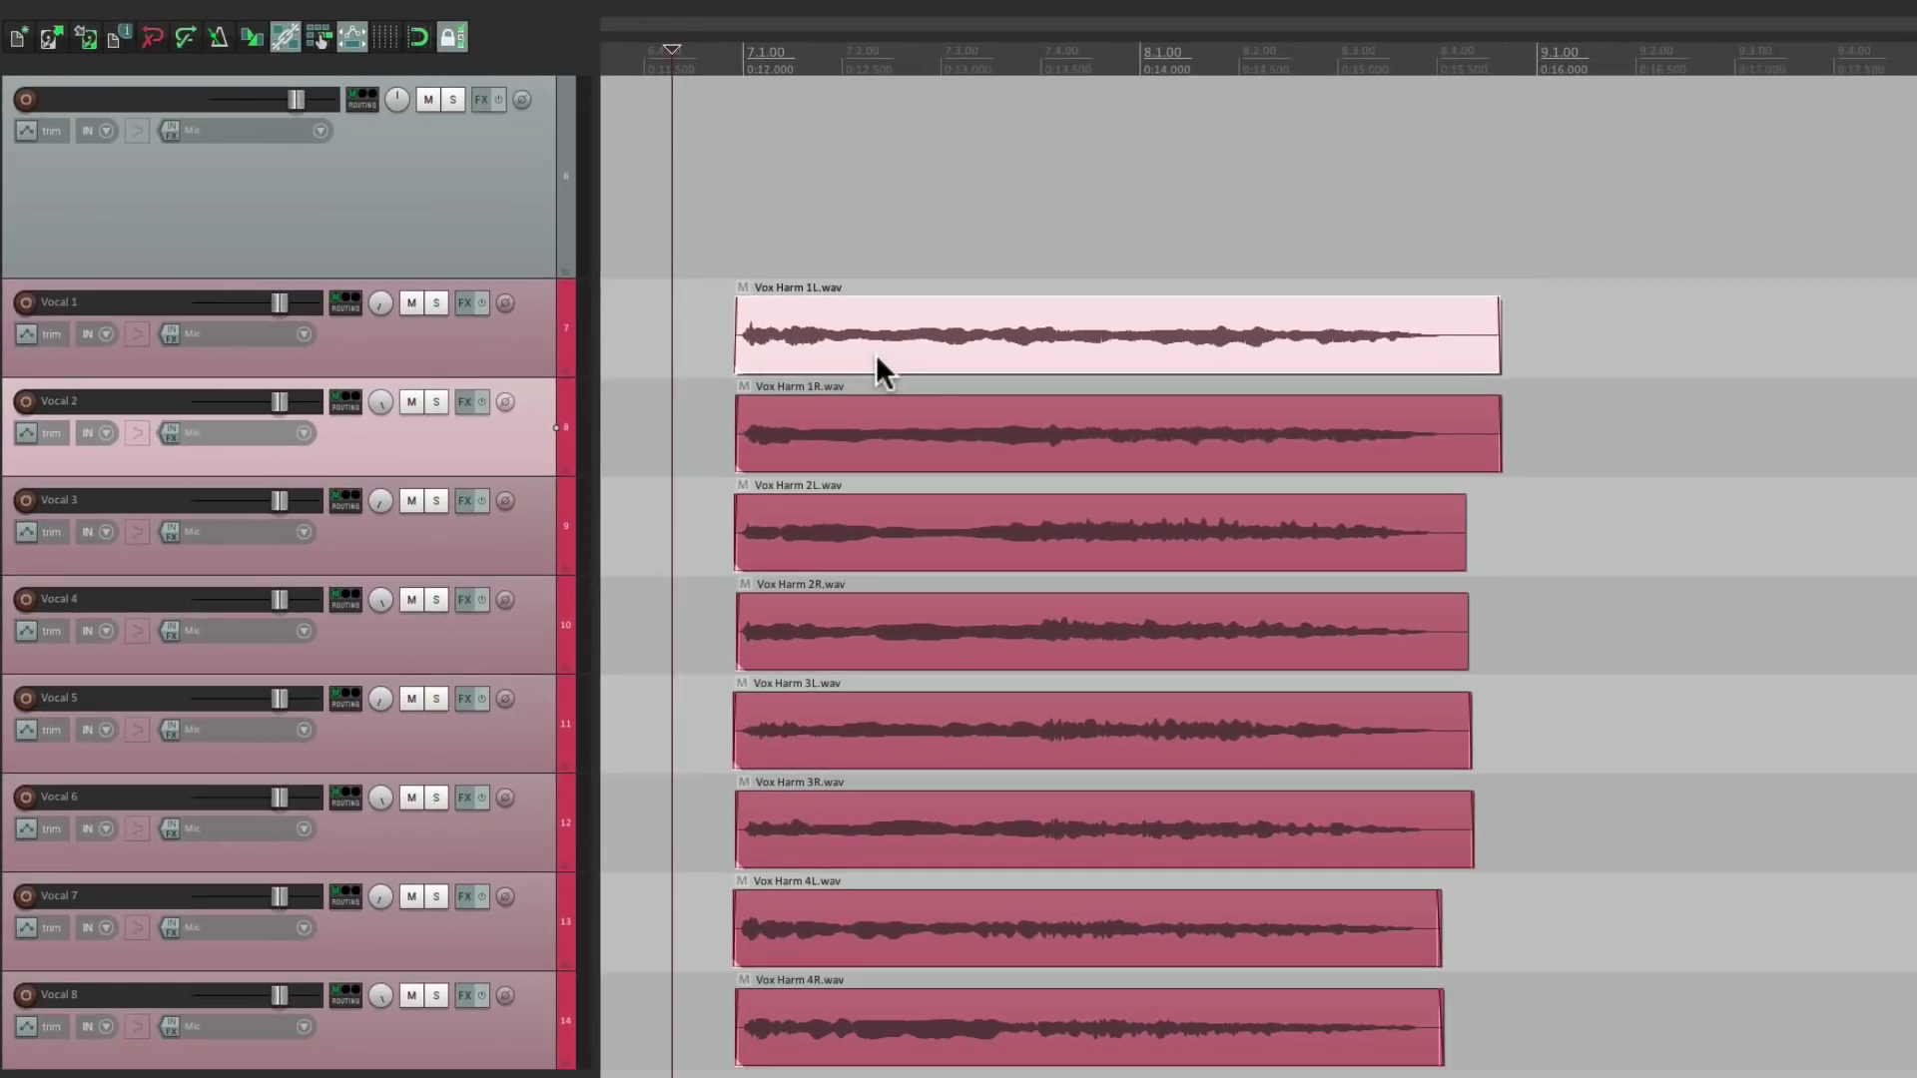
drag(1174, 457, 1180, 293)
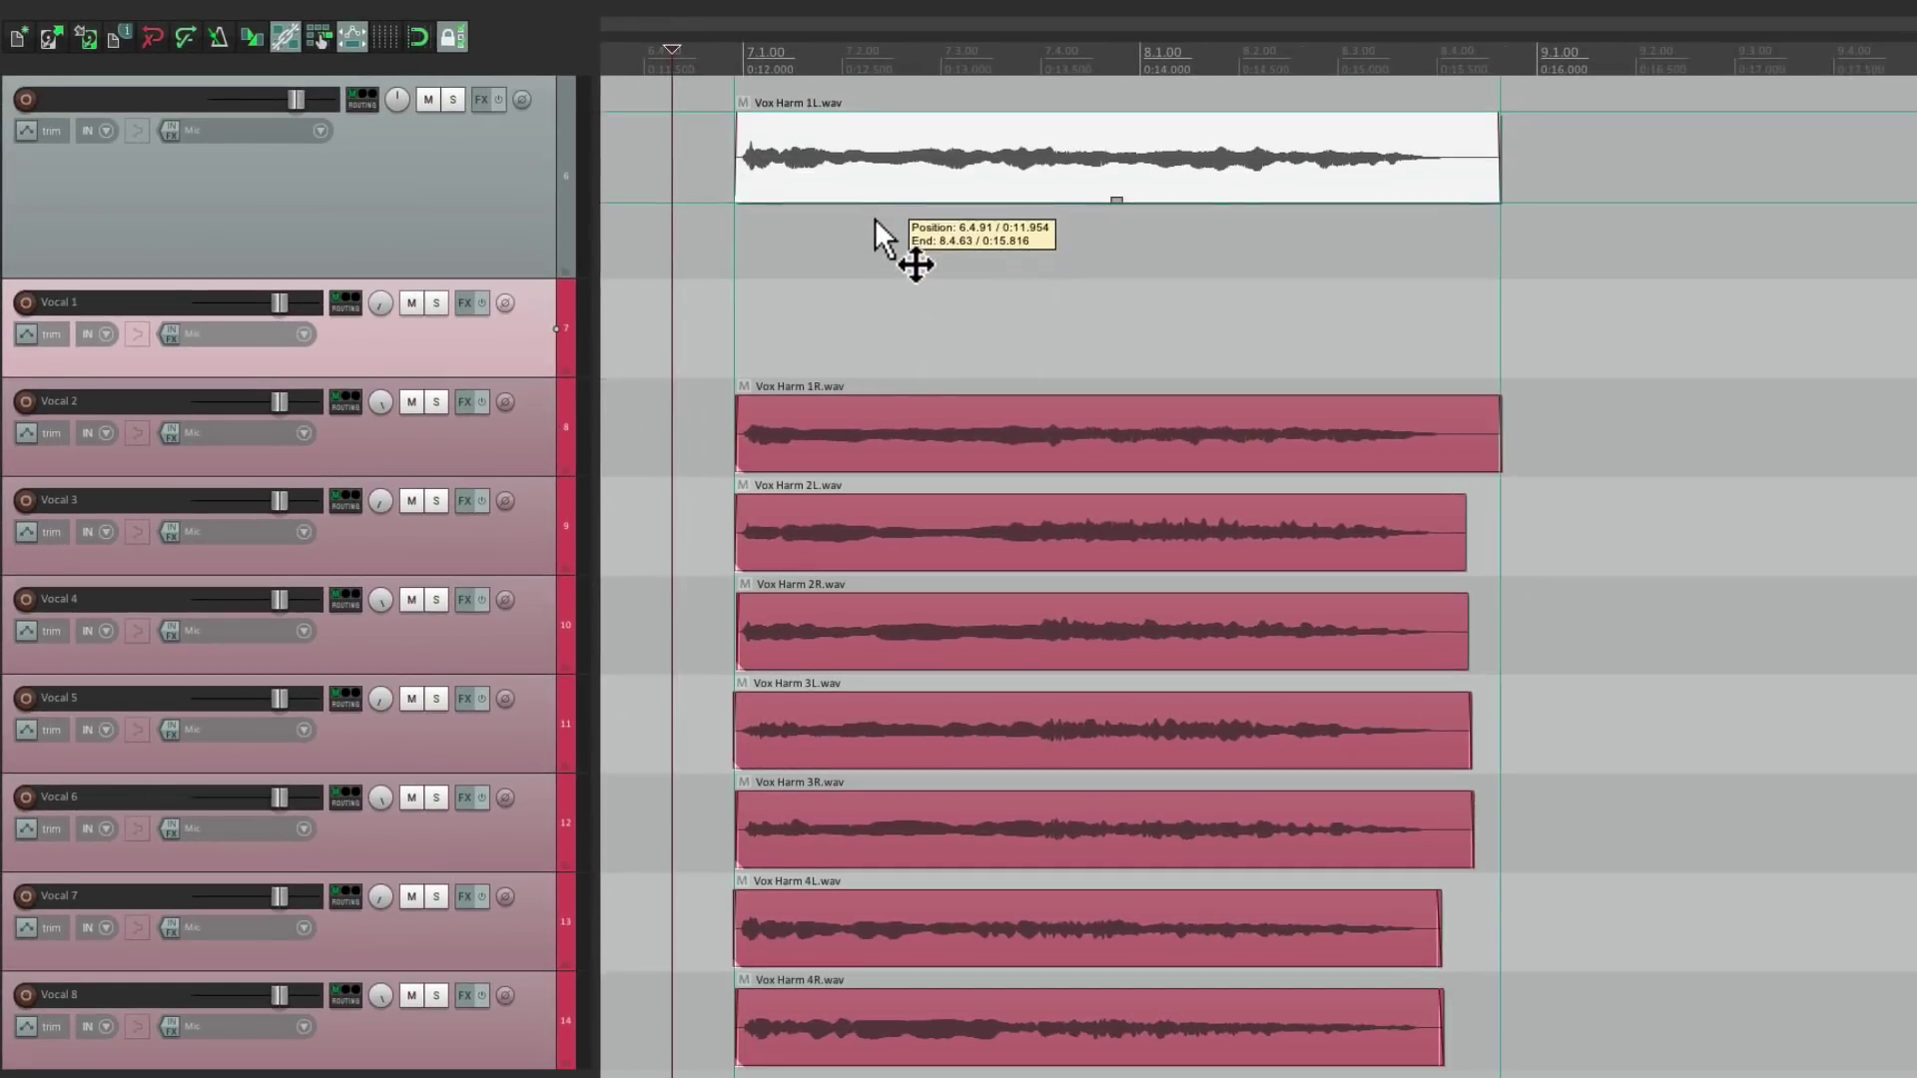
mouse_move(874, 218)
mouse_down()
mouse_move(875, 240)
mouse_move(826, 236)
mouse_move(876, 272)
mouse_move(838, 237)
mouse_move(865, 242)
mouse_move(864, 218)
mouse_up()
drag(890, 398, 890, 125)
drag(896, 517, 896, 140)
drag(895, 609, 895, 200)
drag(955, 749, 956, 210)
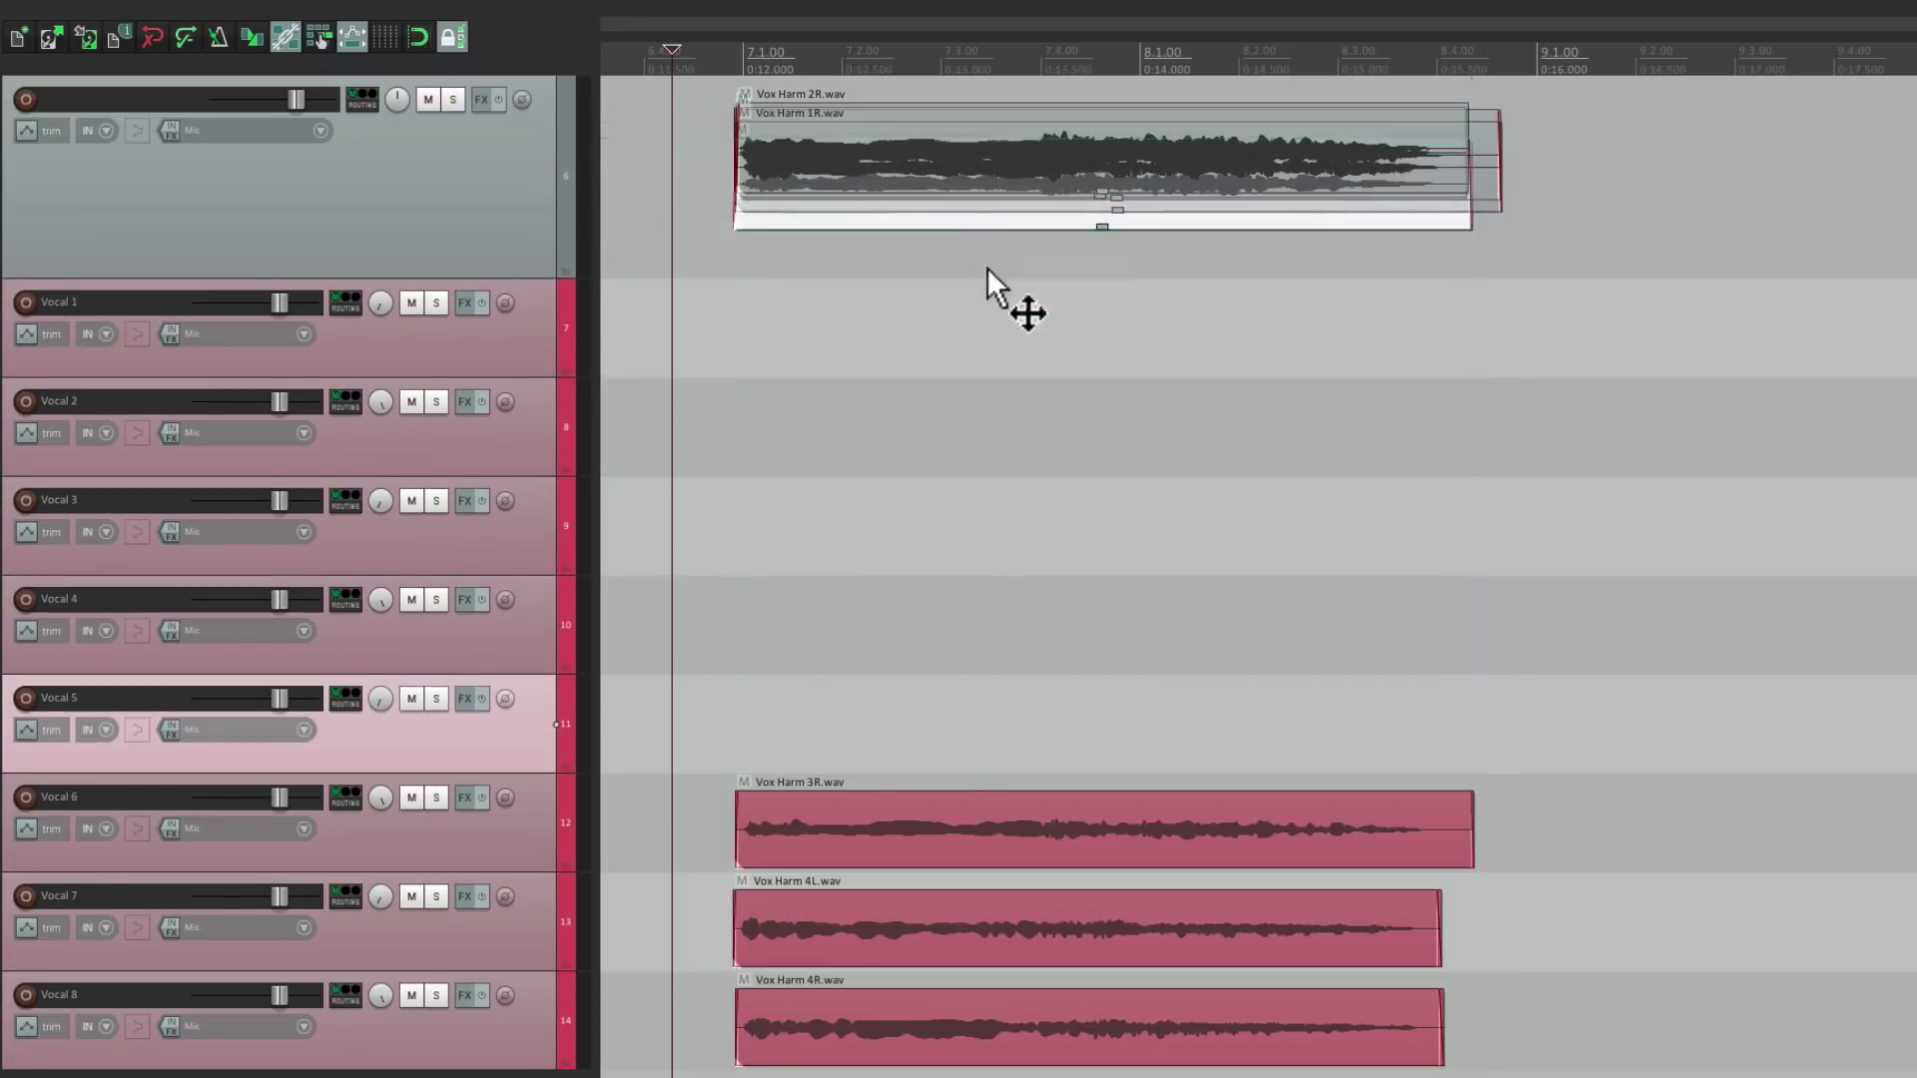
drag(999, 829, 995, 225)
drag(994, 929, 995, 225)
drag(994, 1009, 1051, 231)
Delete the empty Vocal 1–8 tracks, then make the remaining track tall and red.
click(469, 326)
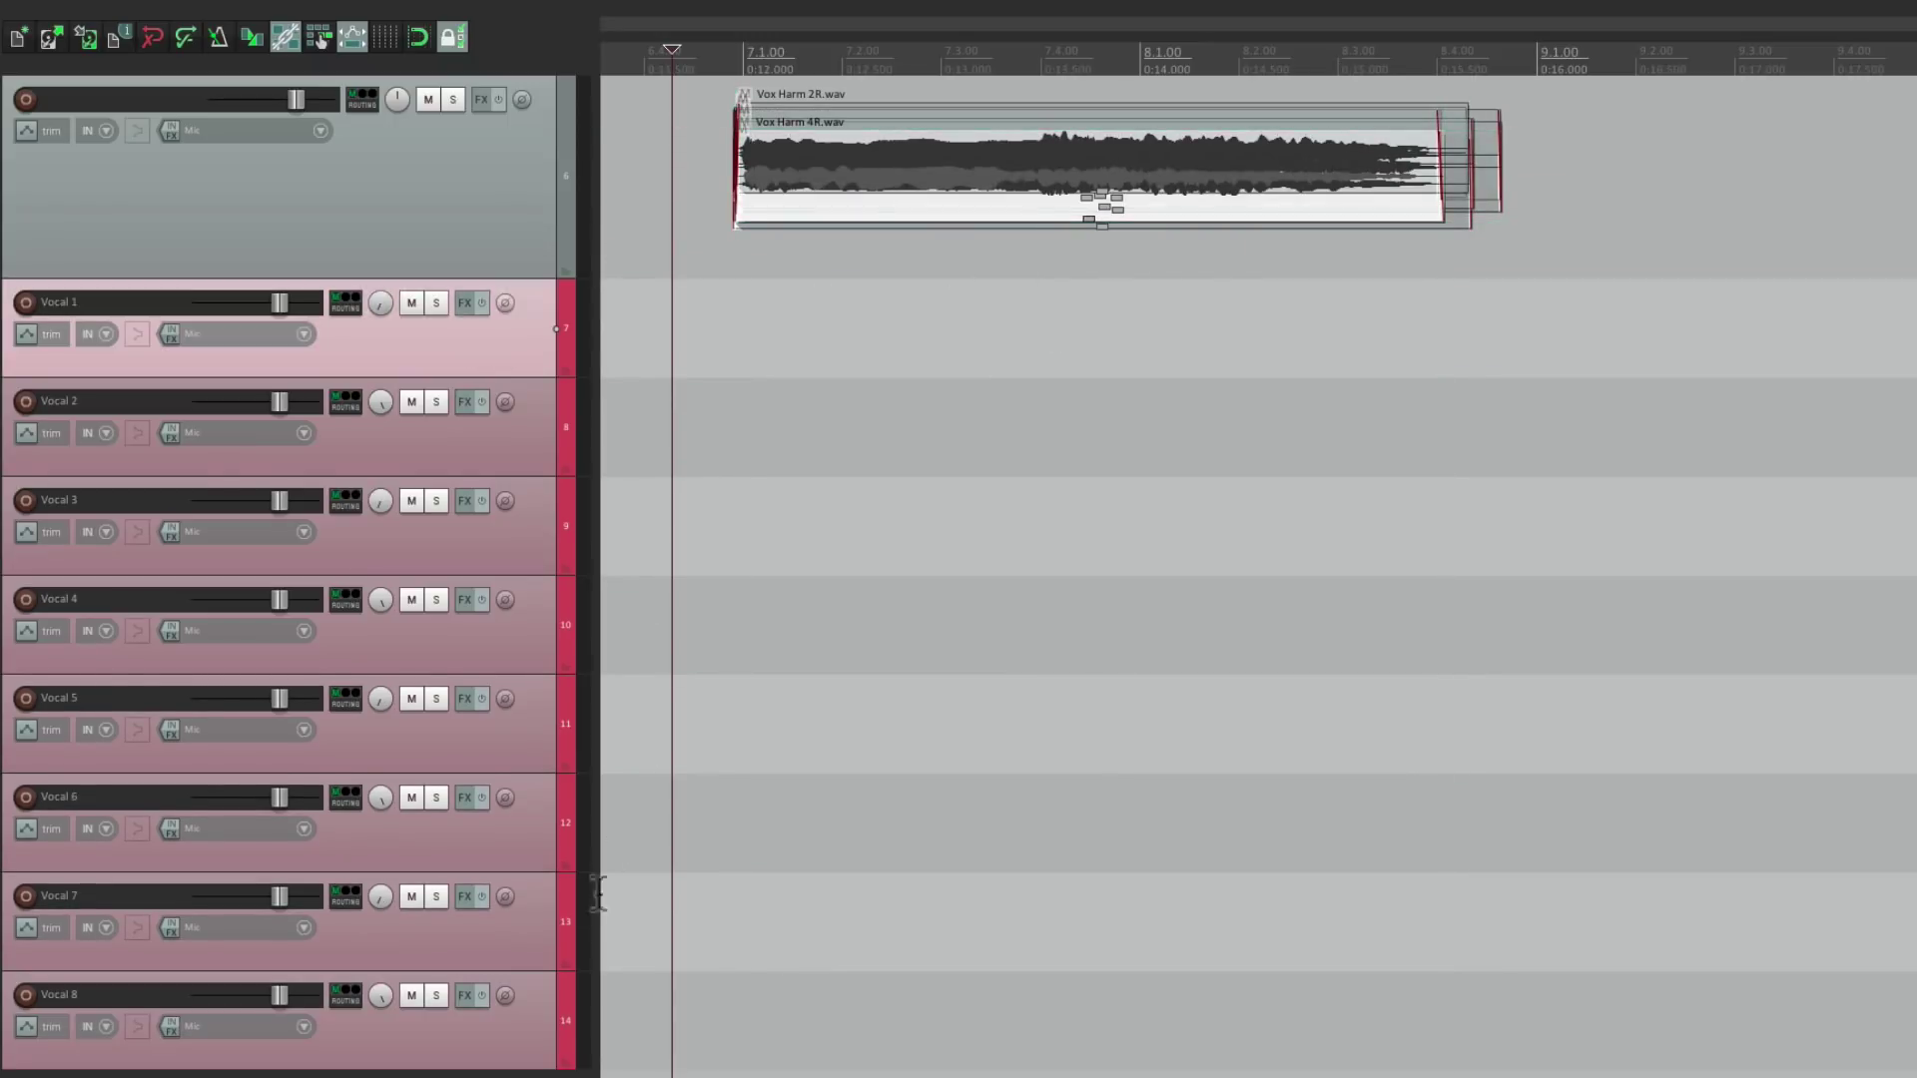
shift+click(524, 1016)
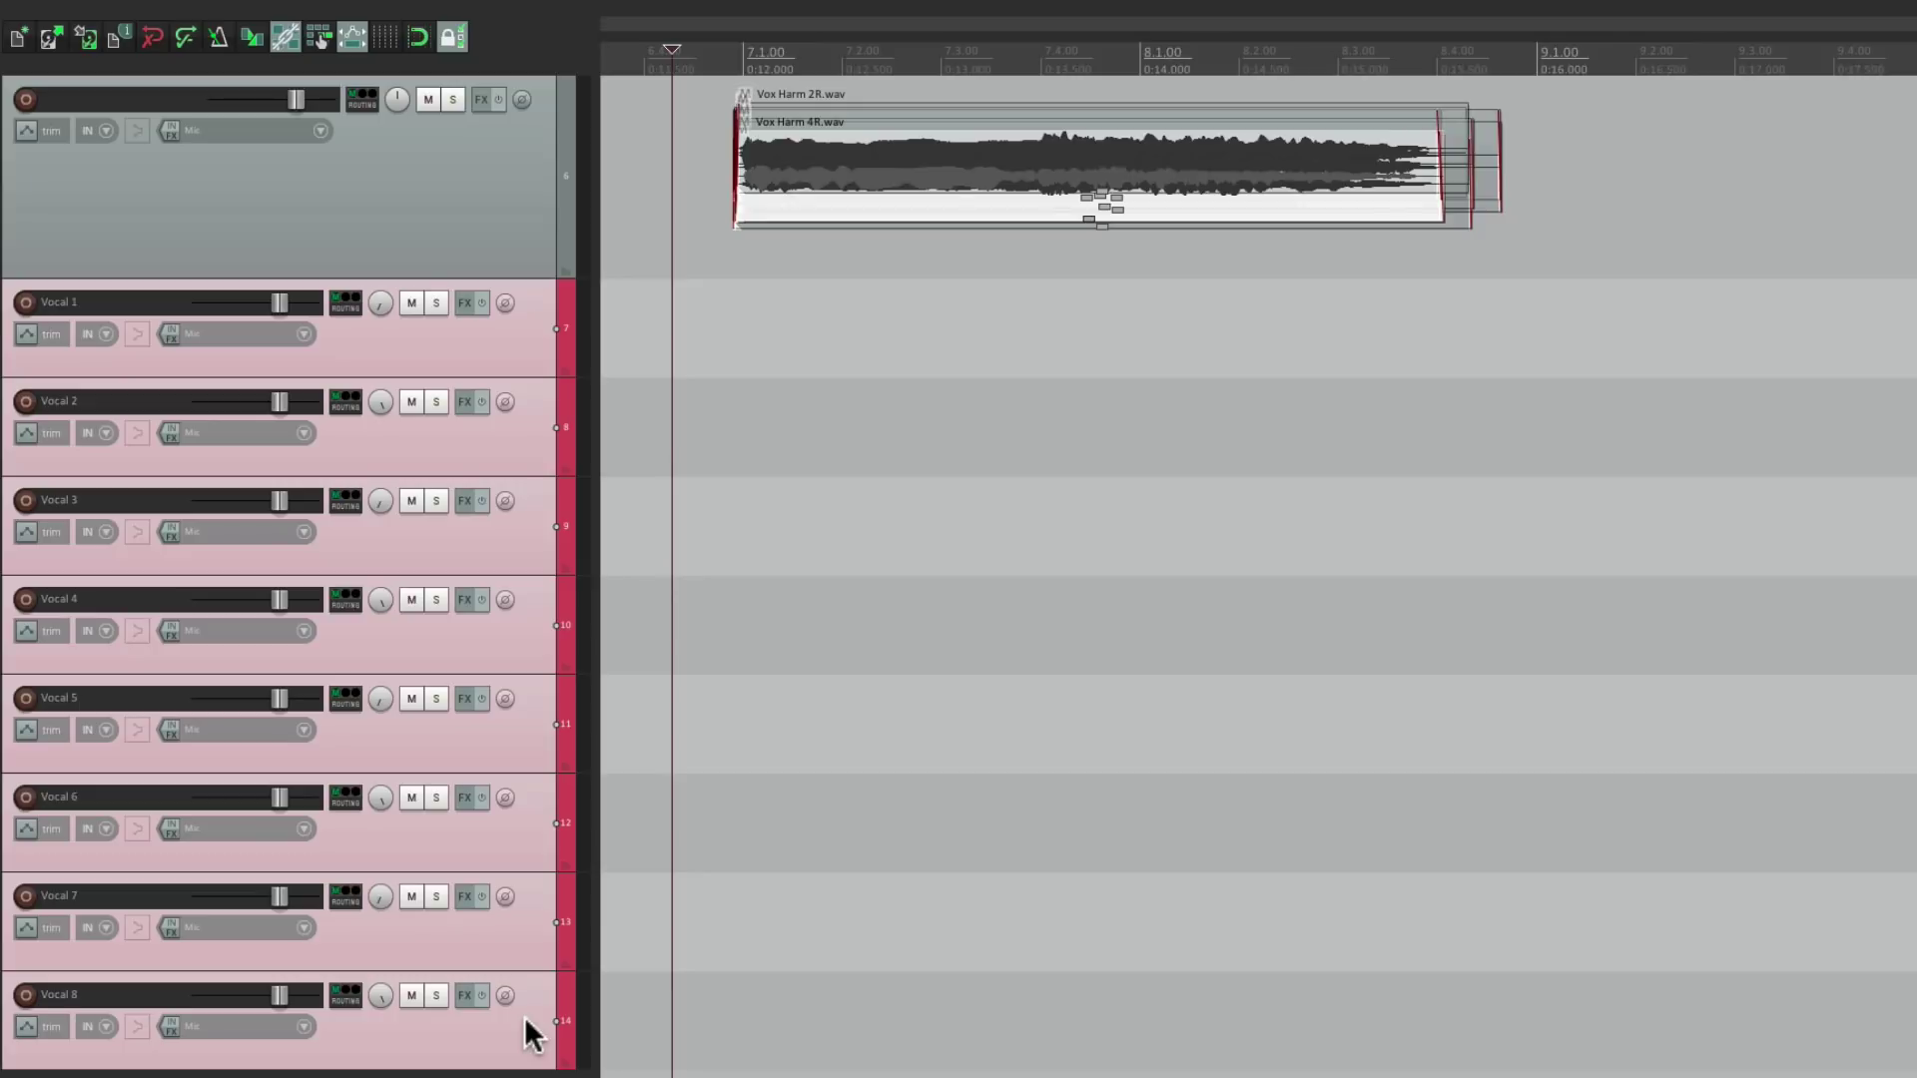
key(Delete)
drag(518, 280, 508, 764)
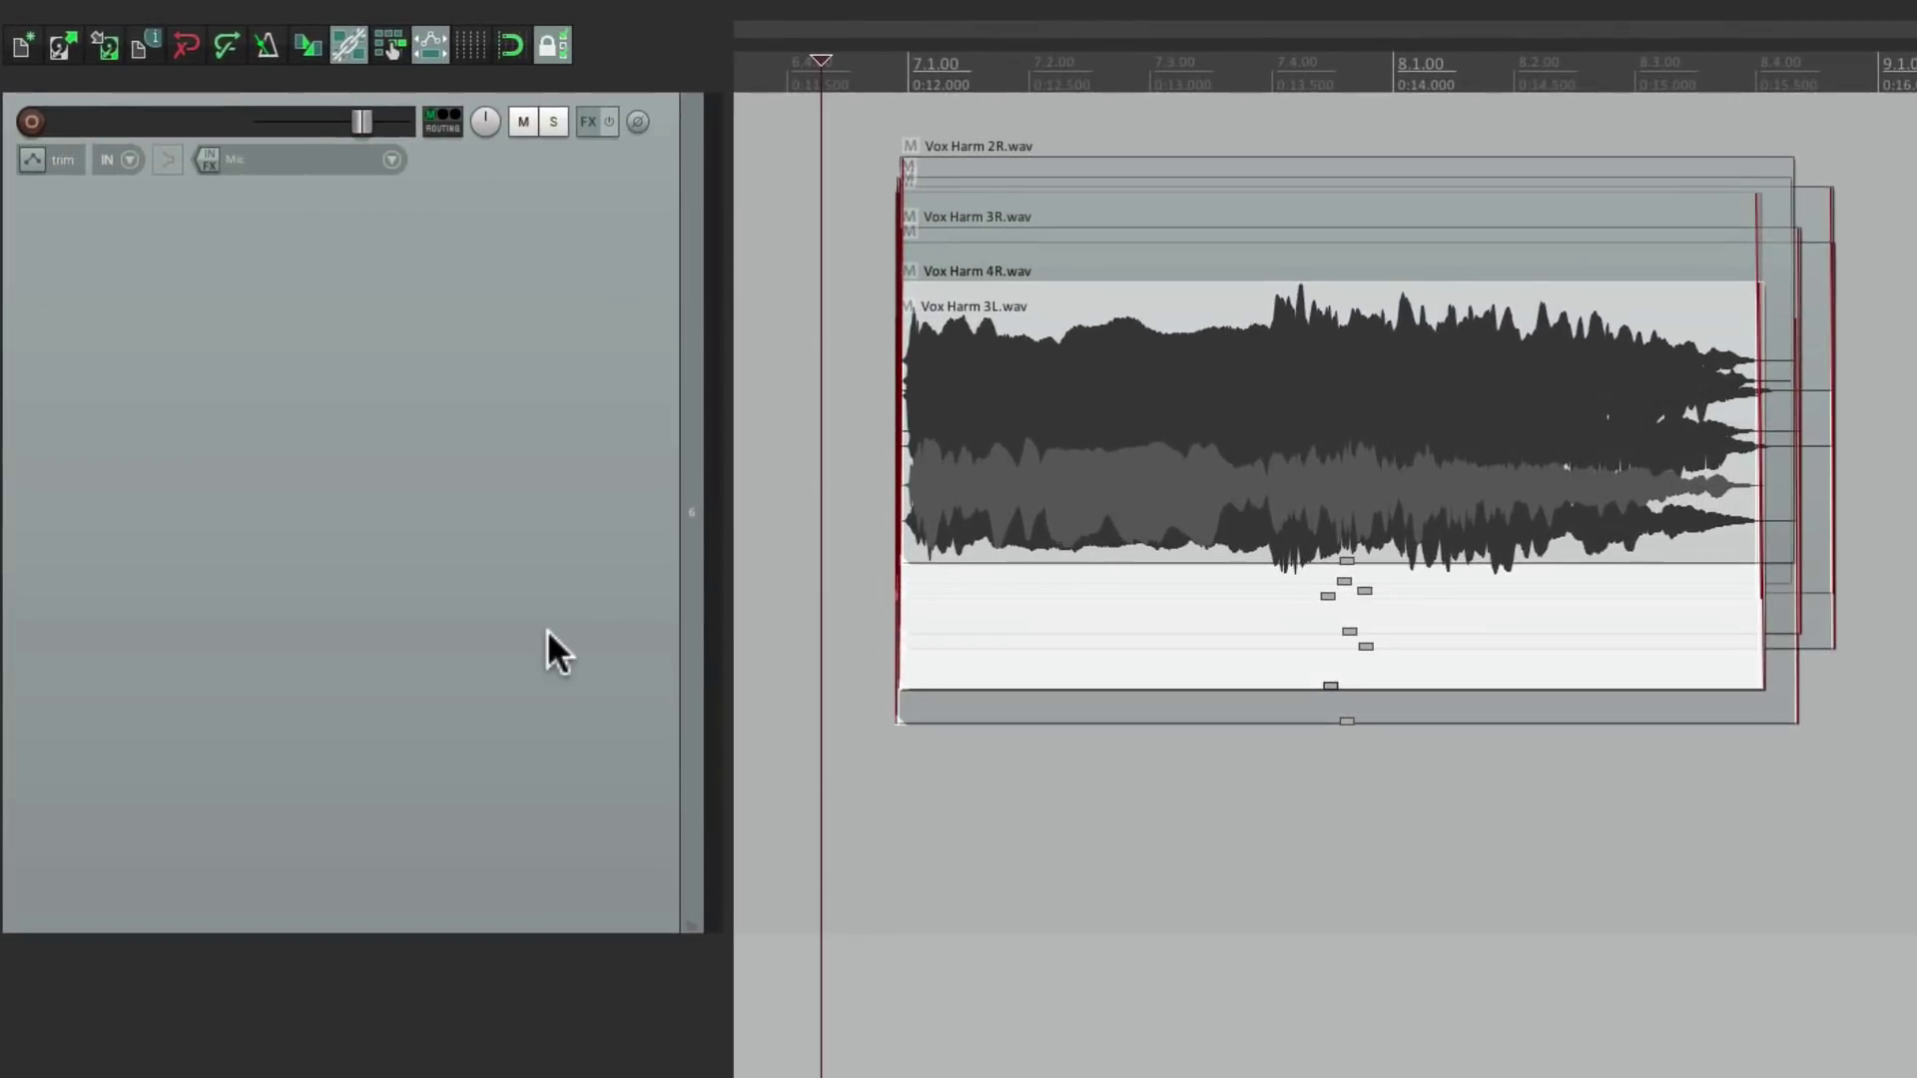
click(548, 631)
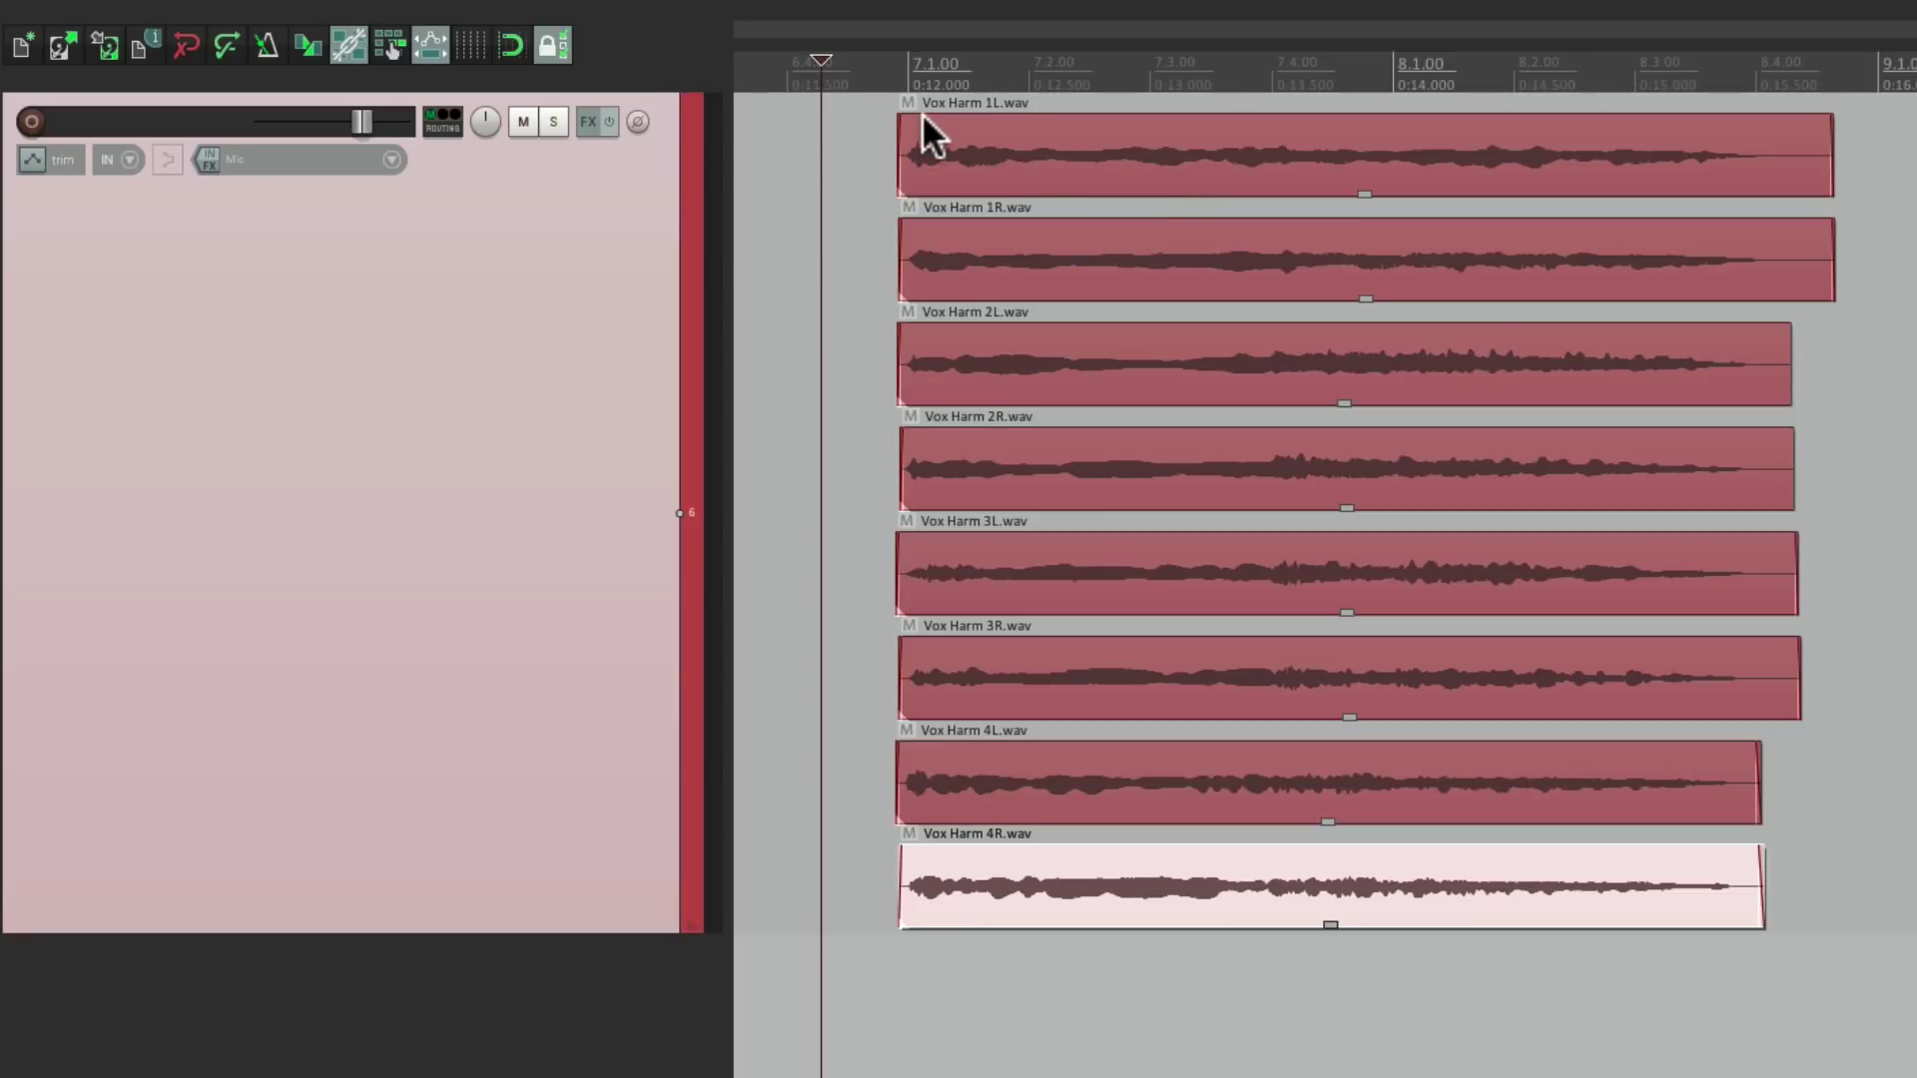
Play back the stacked Vox Harm items and reset the track meter peaks.
click(767, 168)
key(space)
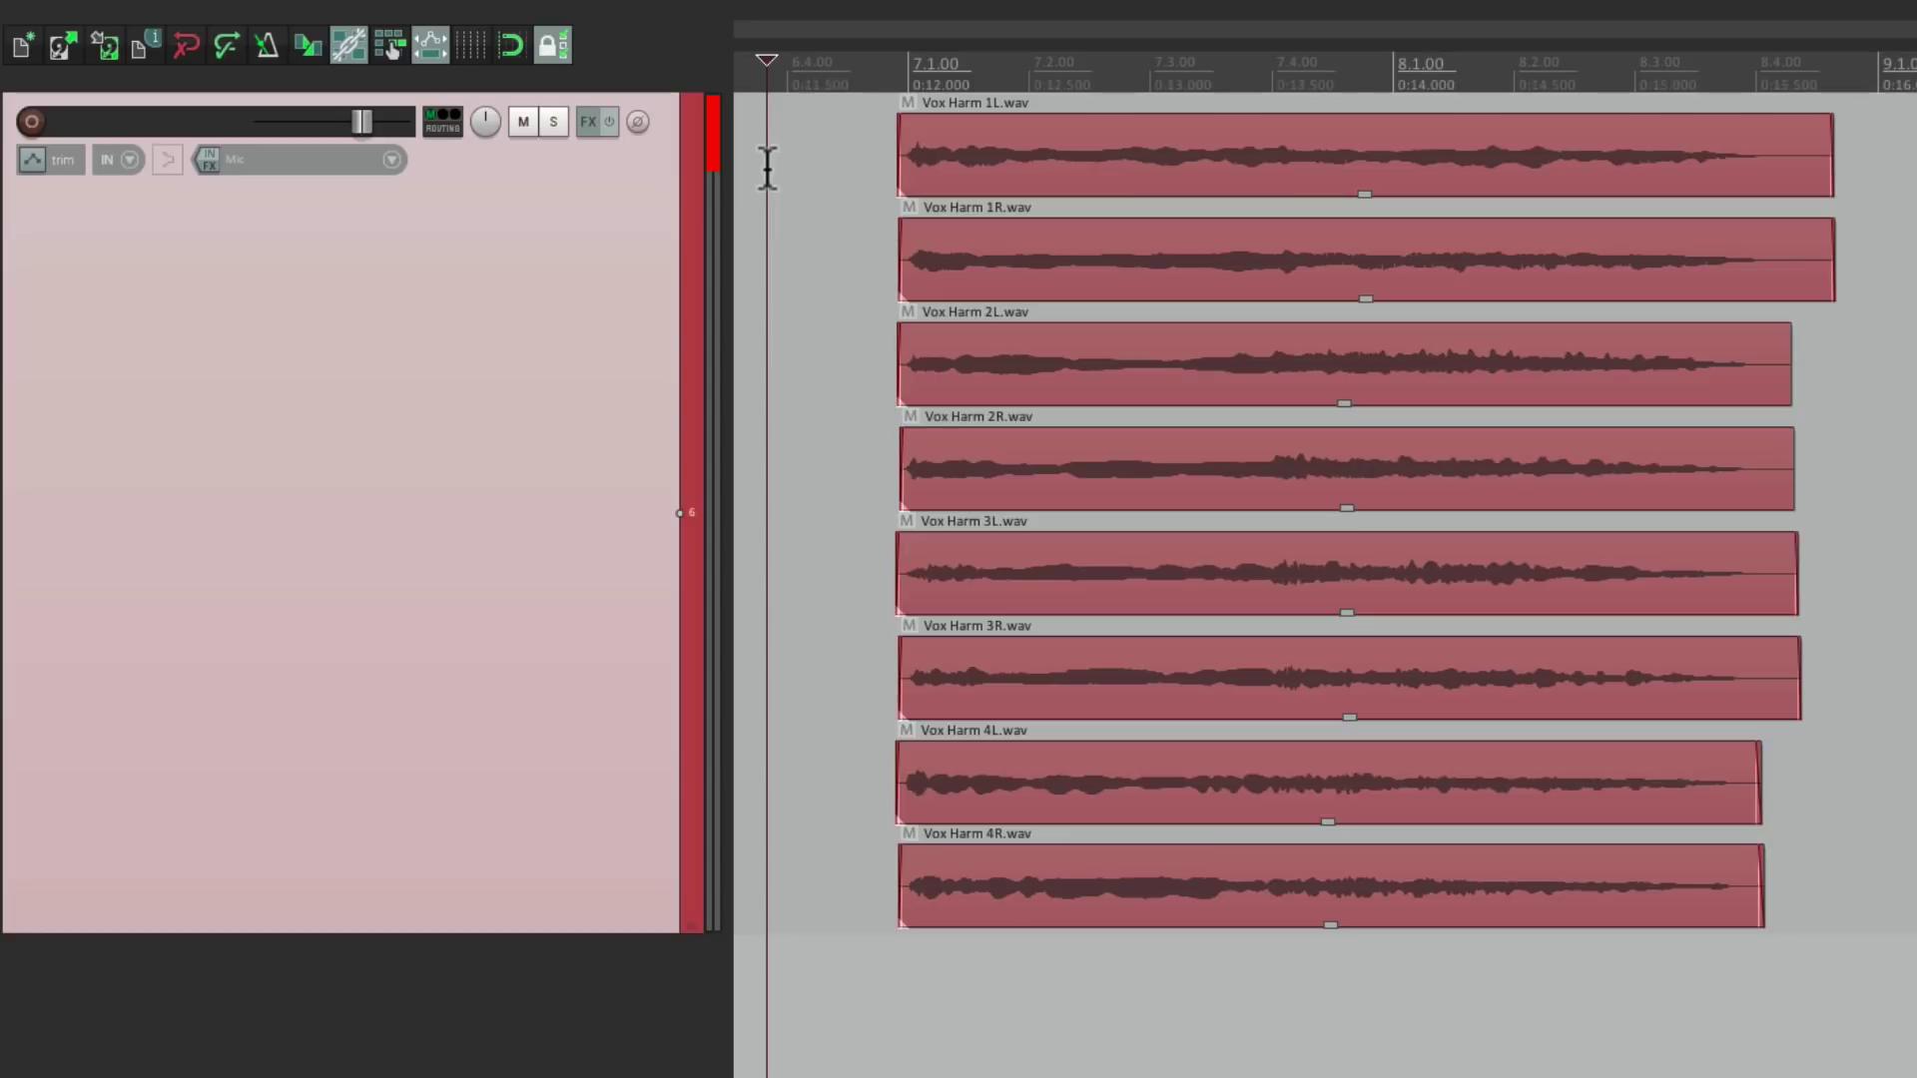
click(714, 141)
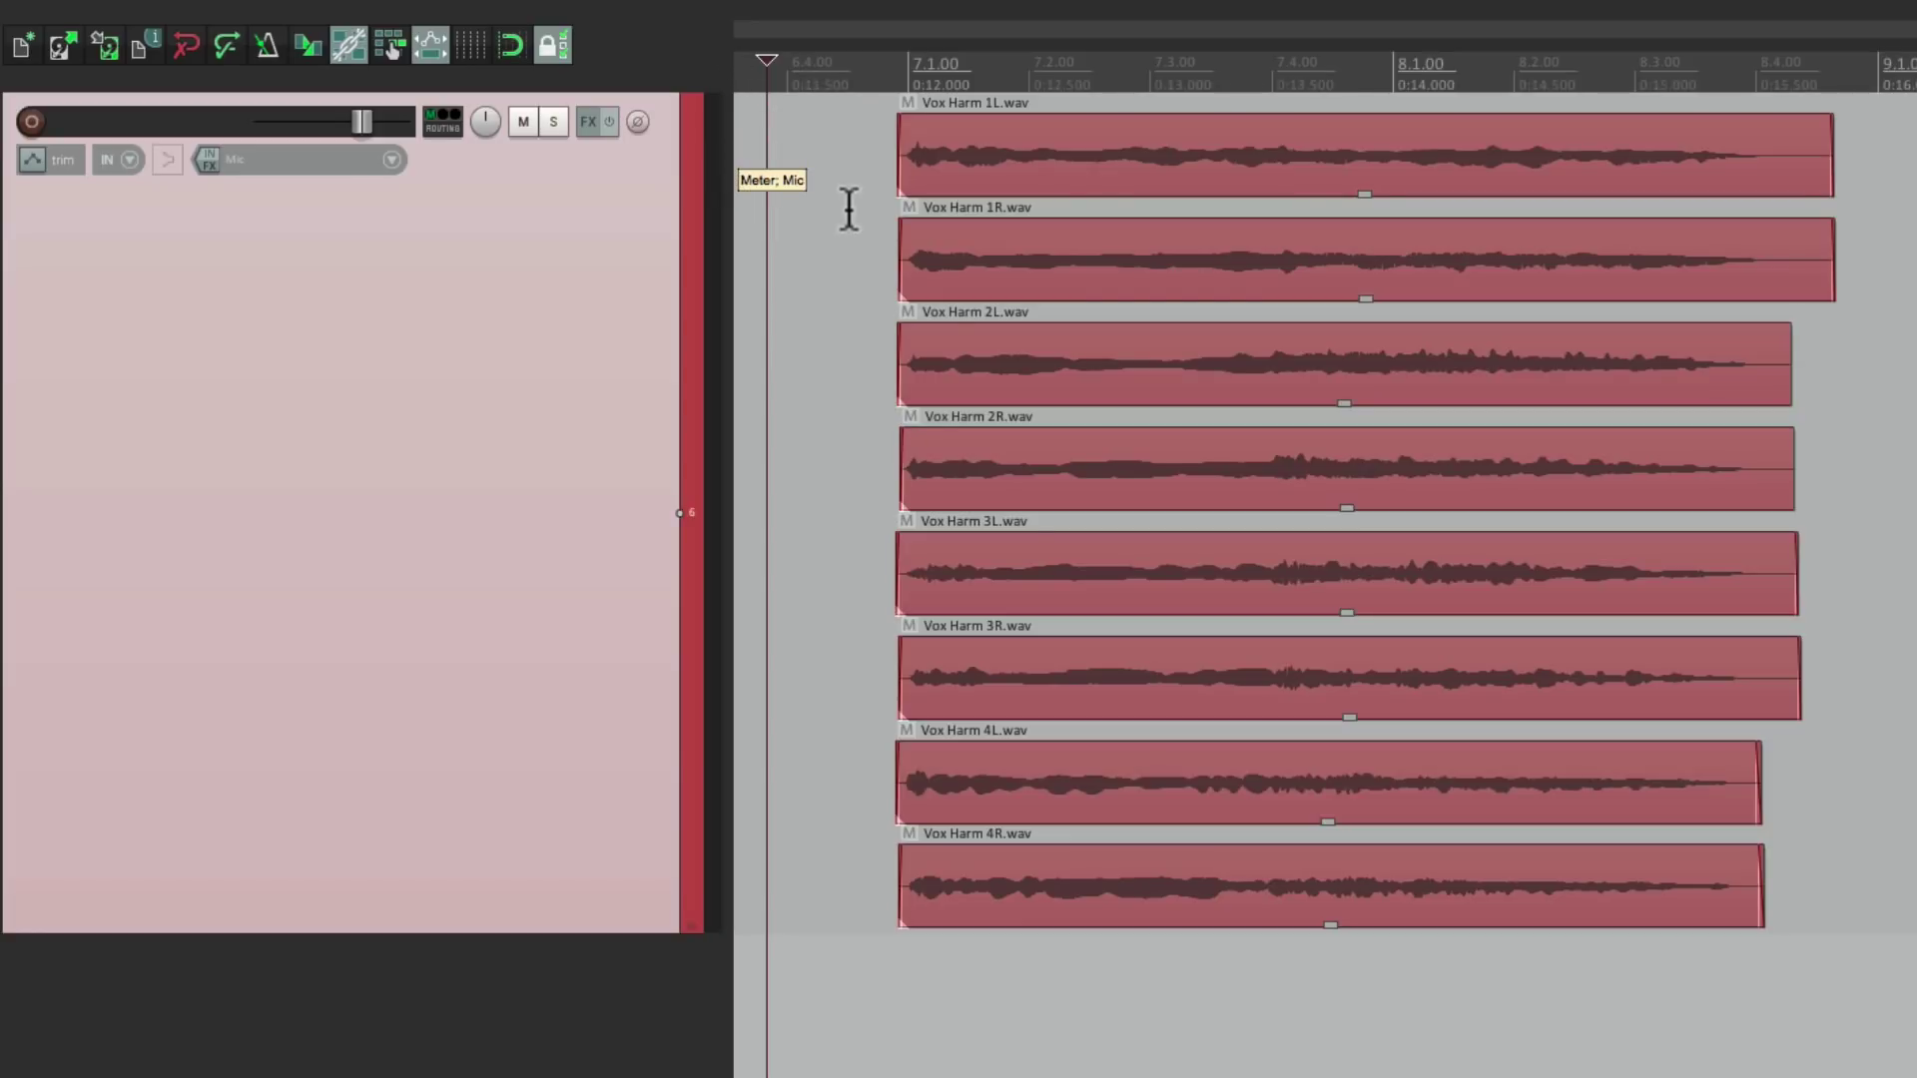
Pan Vox Harm 1L, 2L, 3L and 4L to 100% left in item properties.
drag(1113, 190, 1051, 368)
super+click(1050, 366)
super+click(1076, 580)
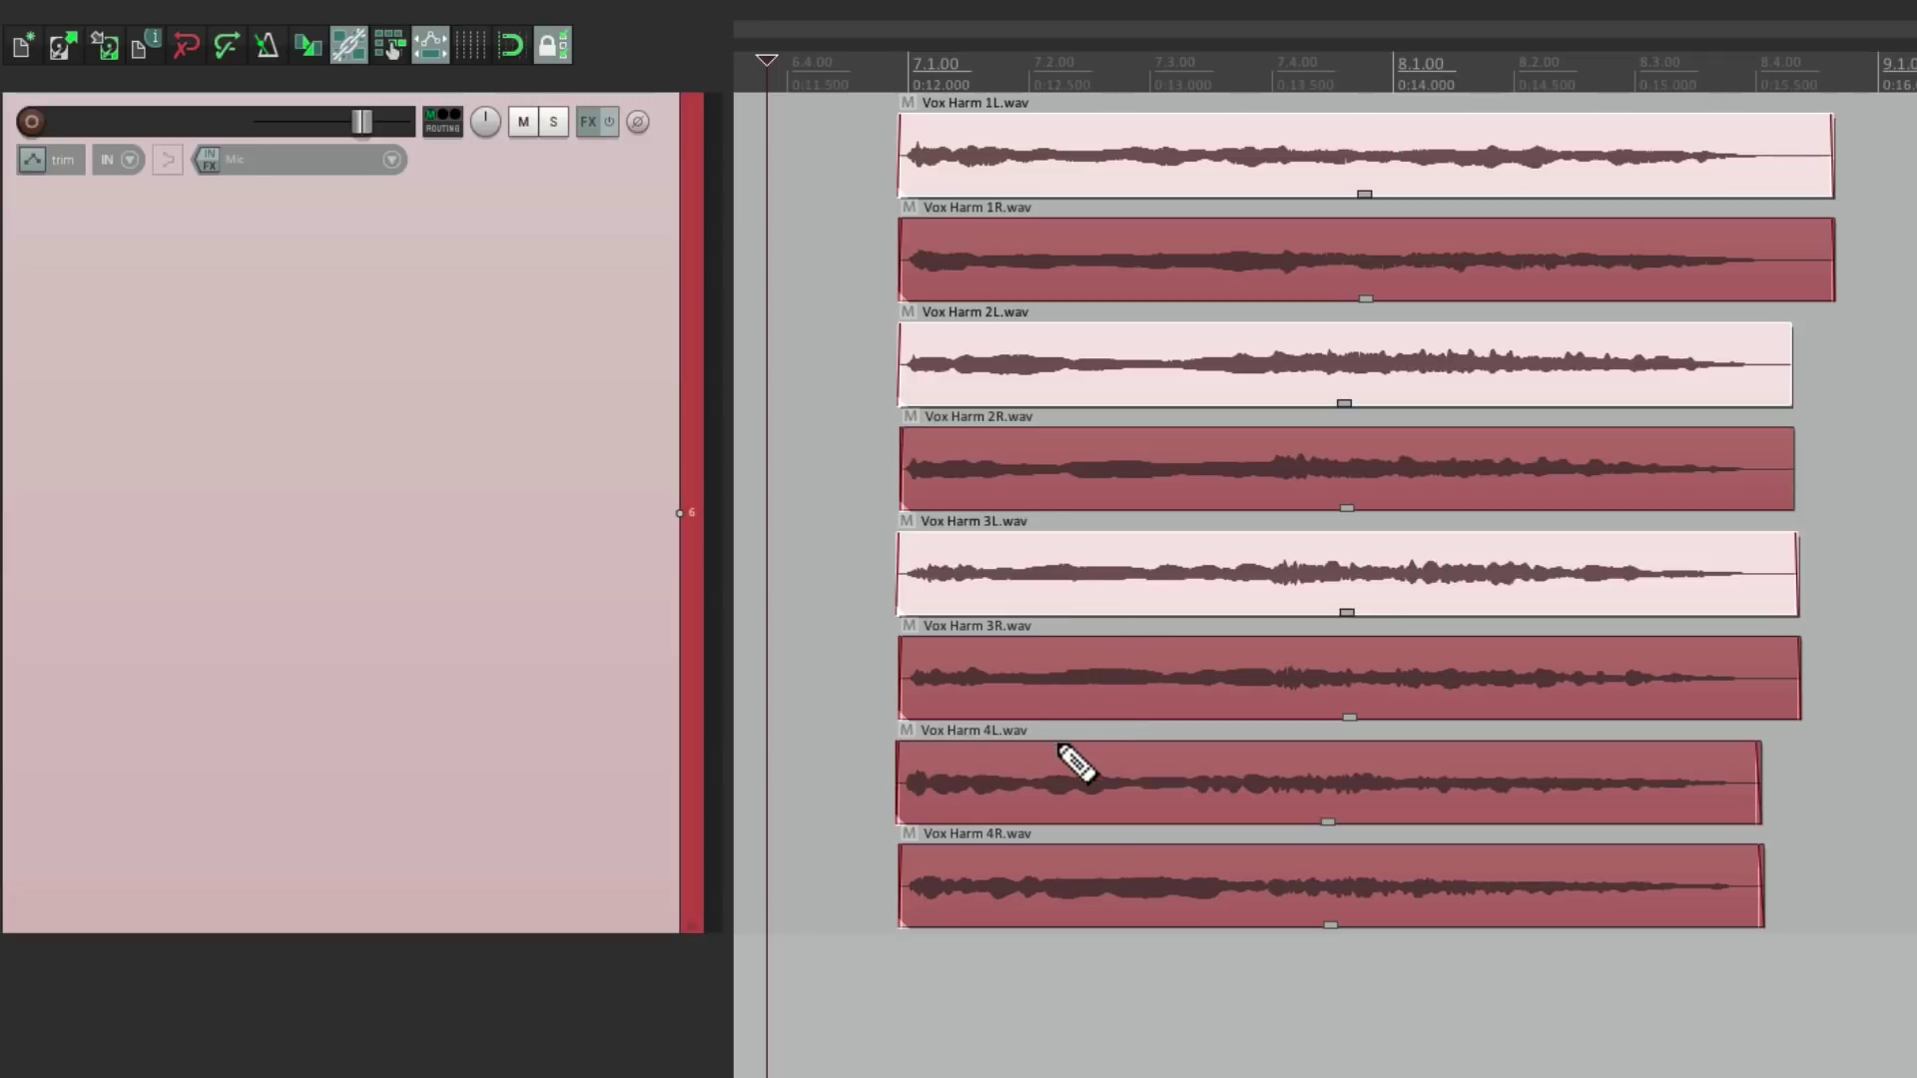
super+click(1049, 794)
key(F2)
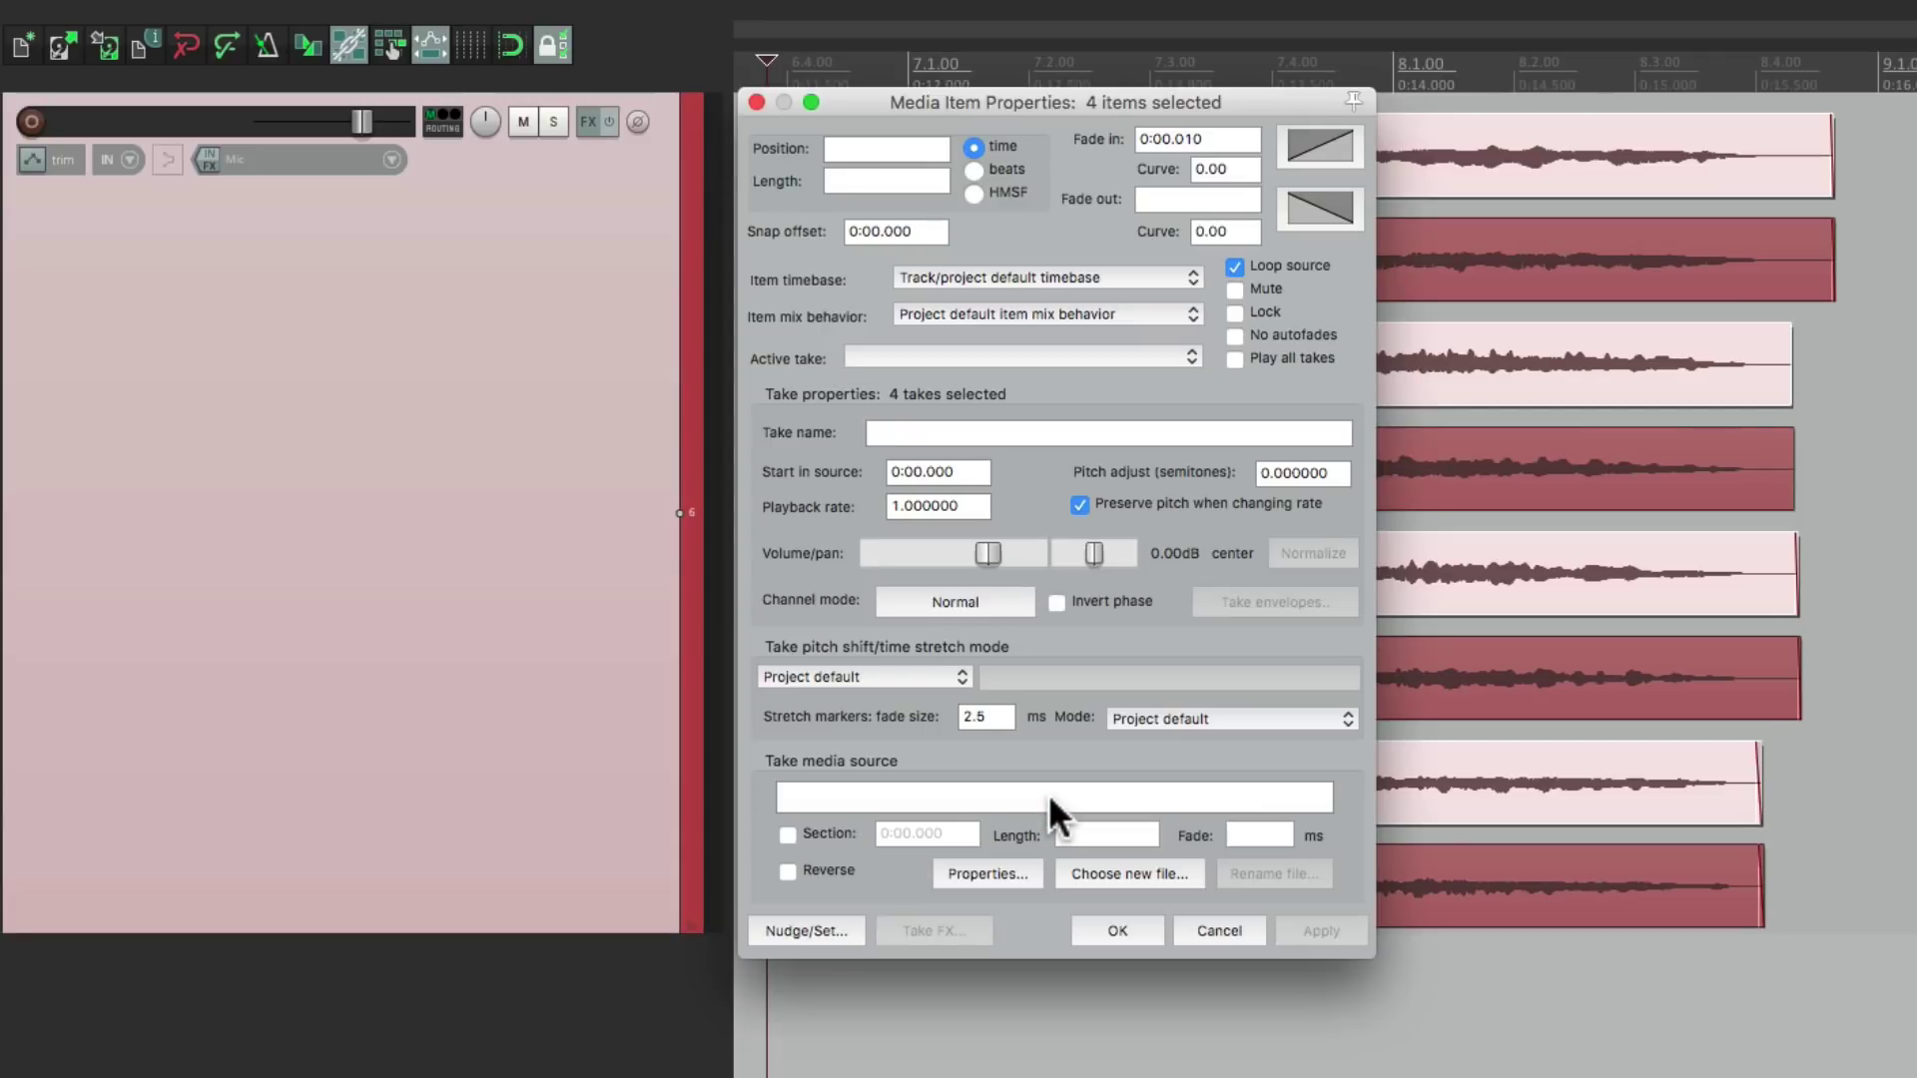
drag(1094, 555, 1012, 567)
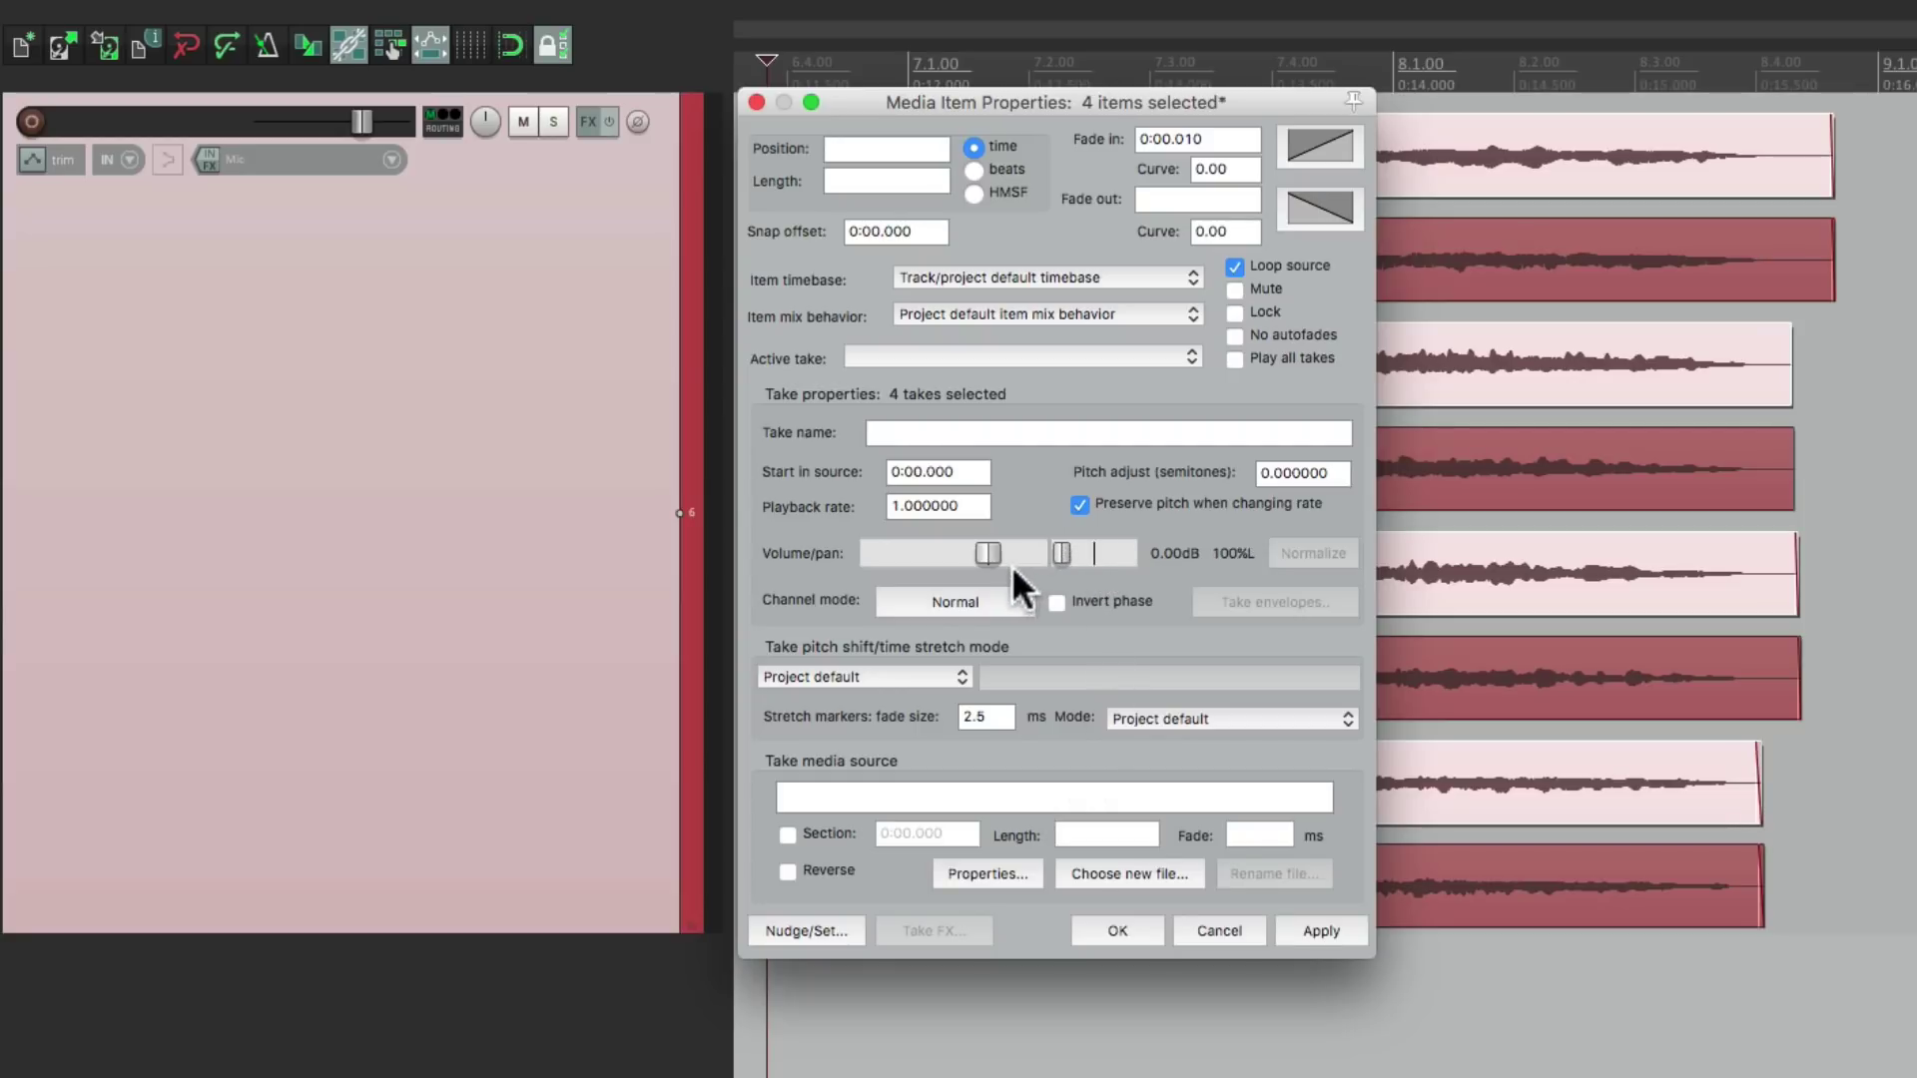
click(1123, 931)
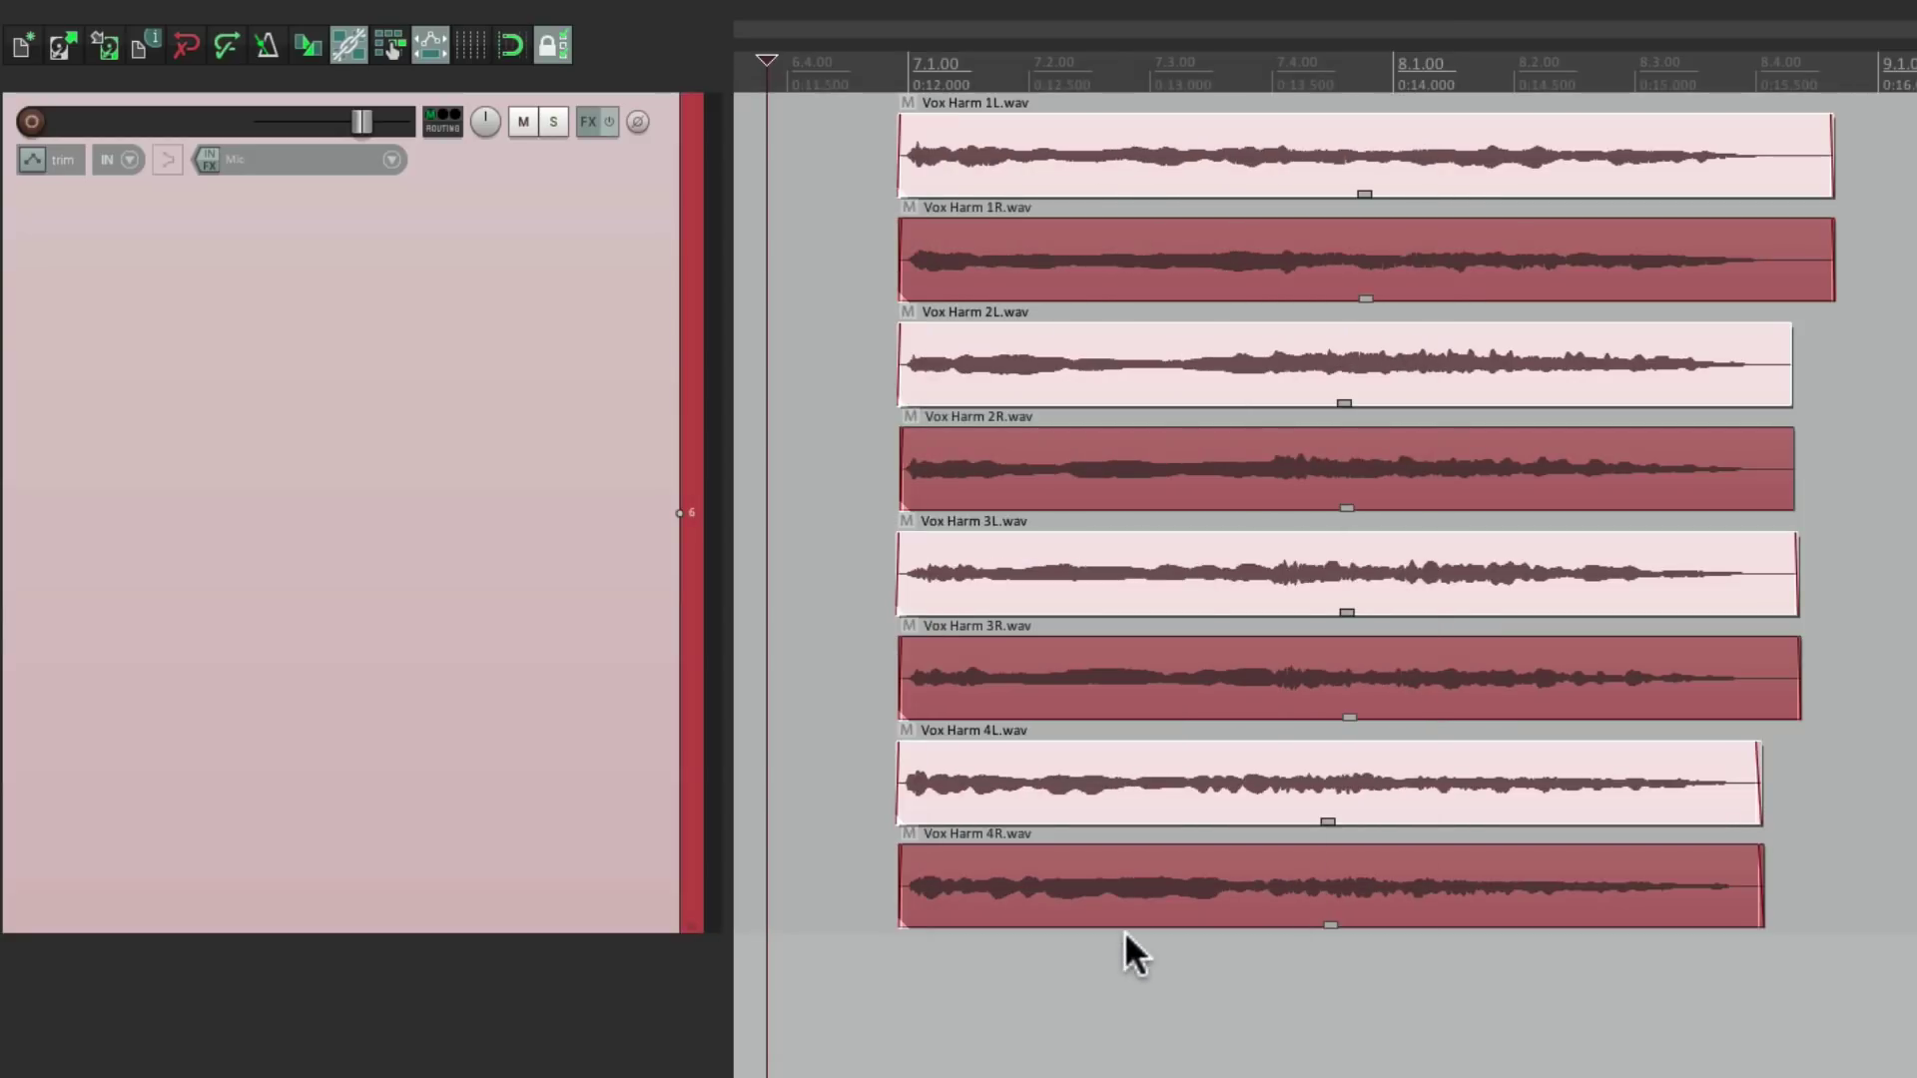
Pan Vox Harm 1R, 2R, 3R and 4R to 100% right in item properties.
click(1111, 279)
ctrl+click(1137, 488)
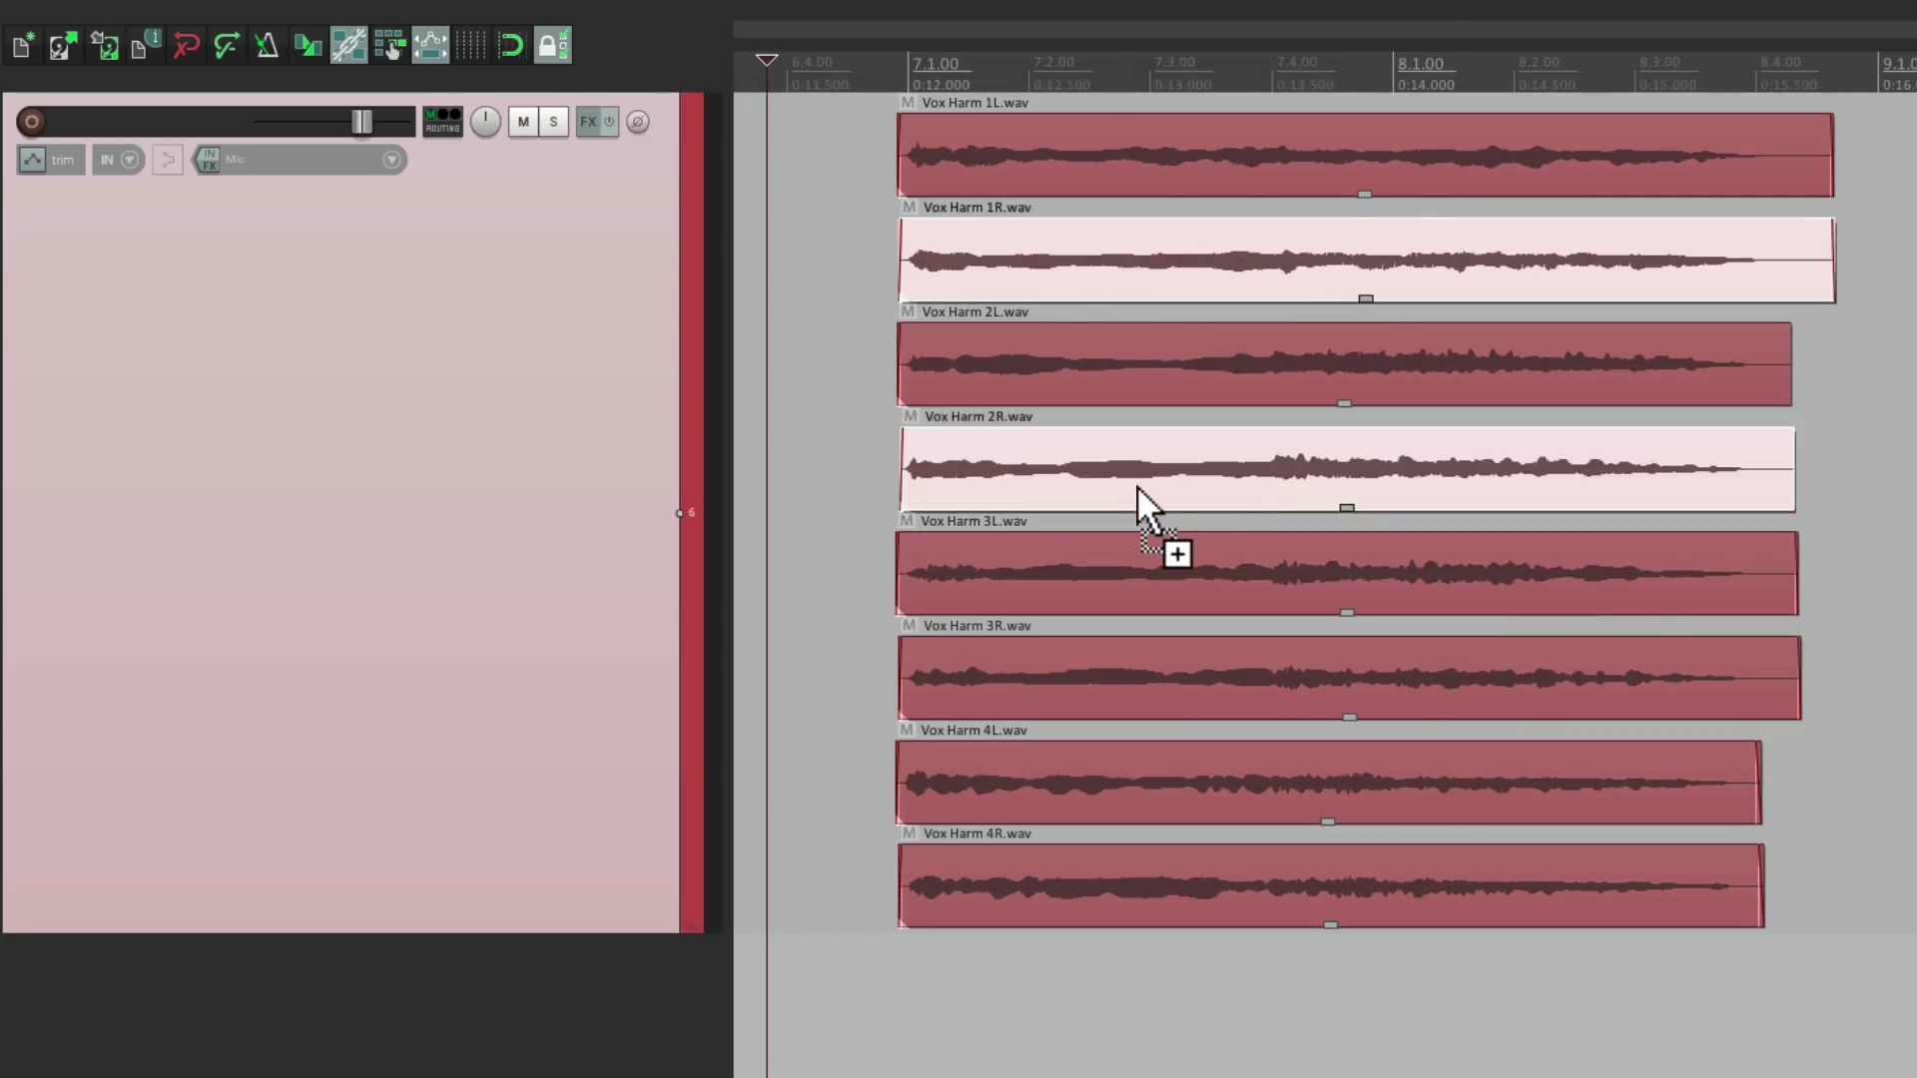
ctrl+click(1145, 687)
ctrl+click(1138, 898)
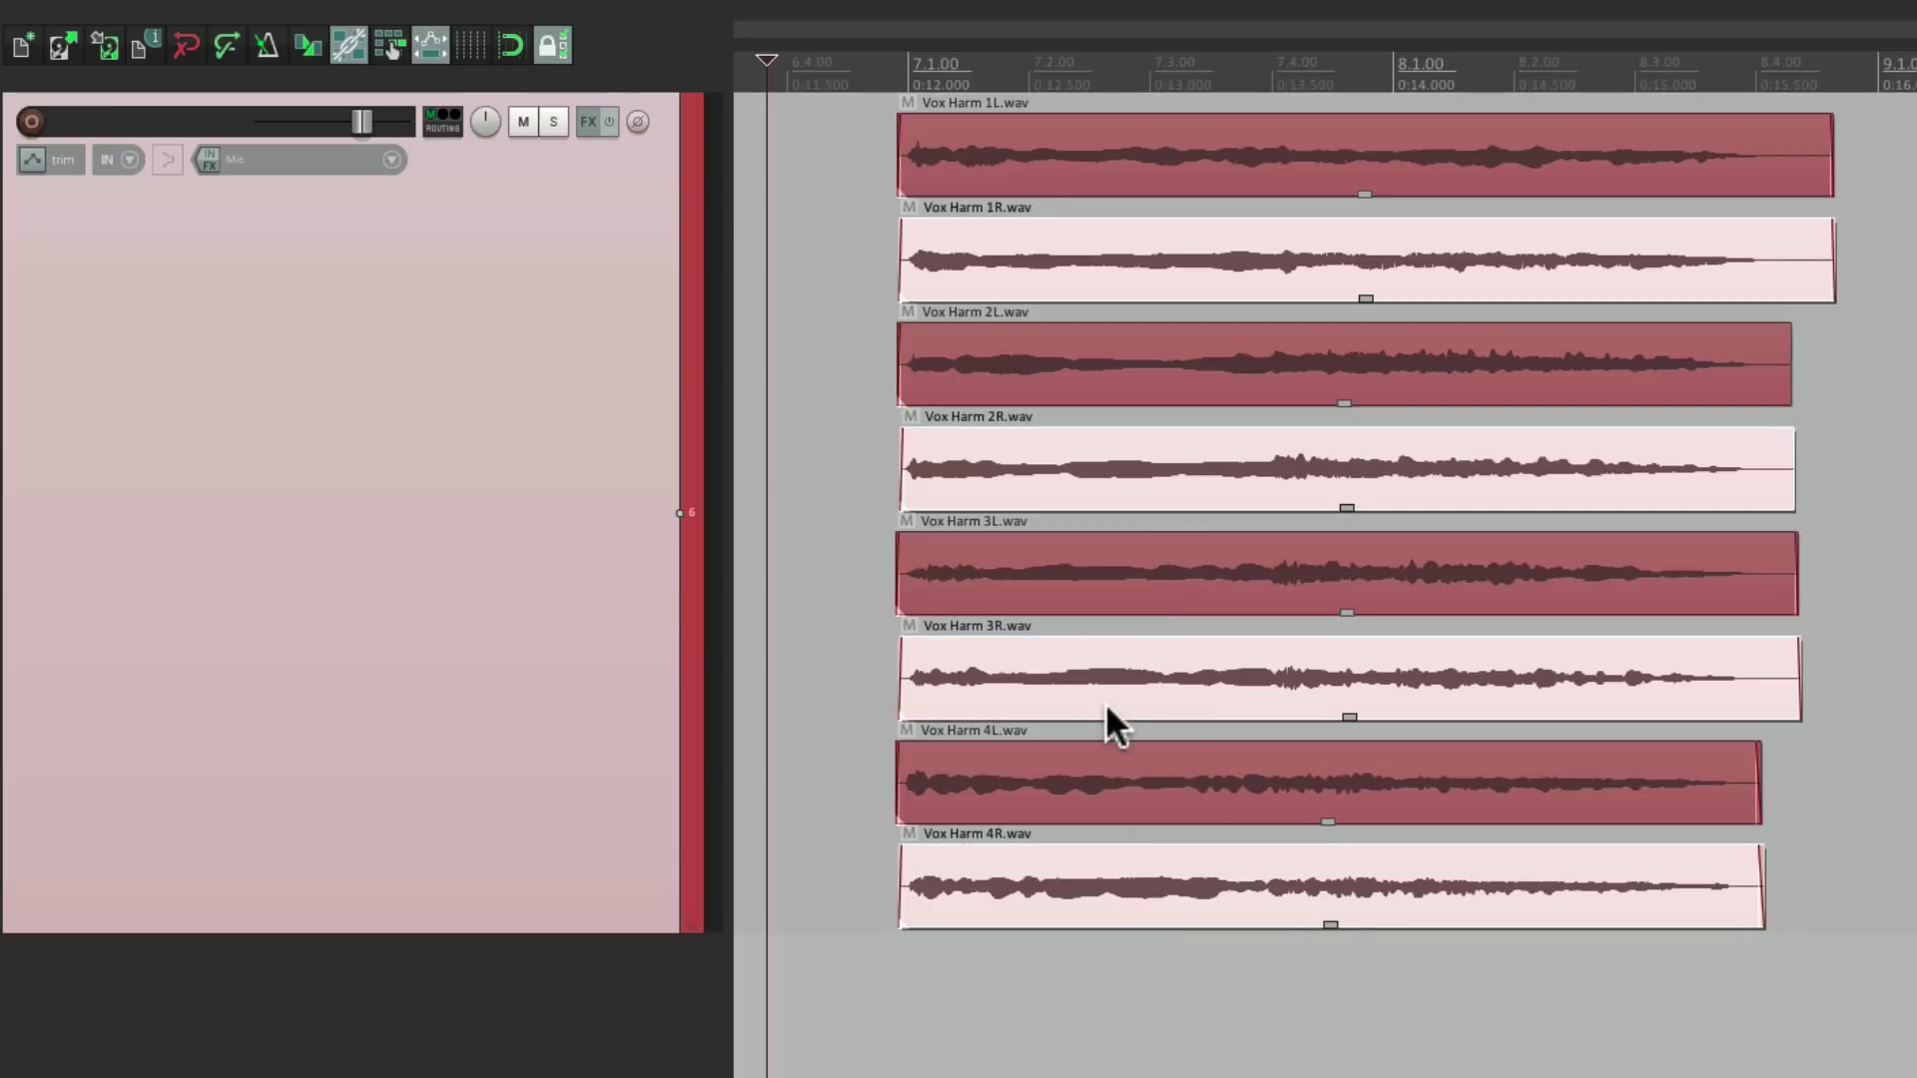
double_click(1105, 703)
drag(1100, 547, 1131, 551)
click(1123, 926)
click(779, 476)
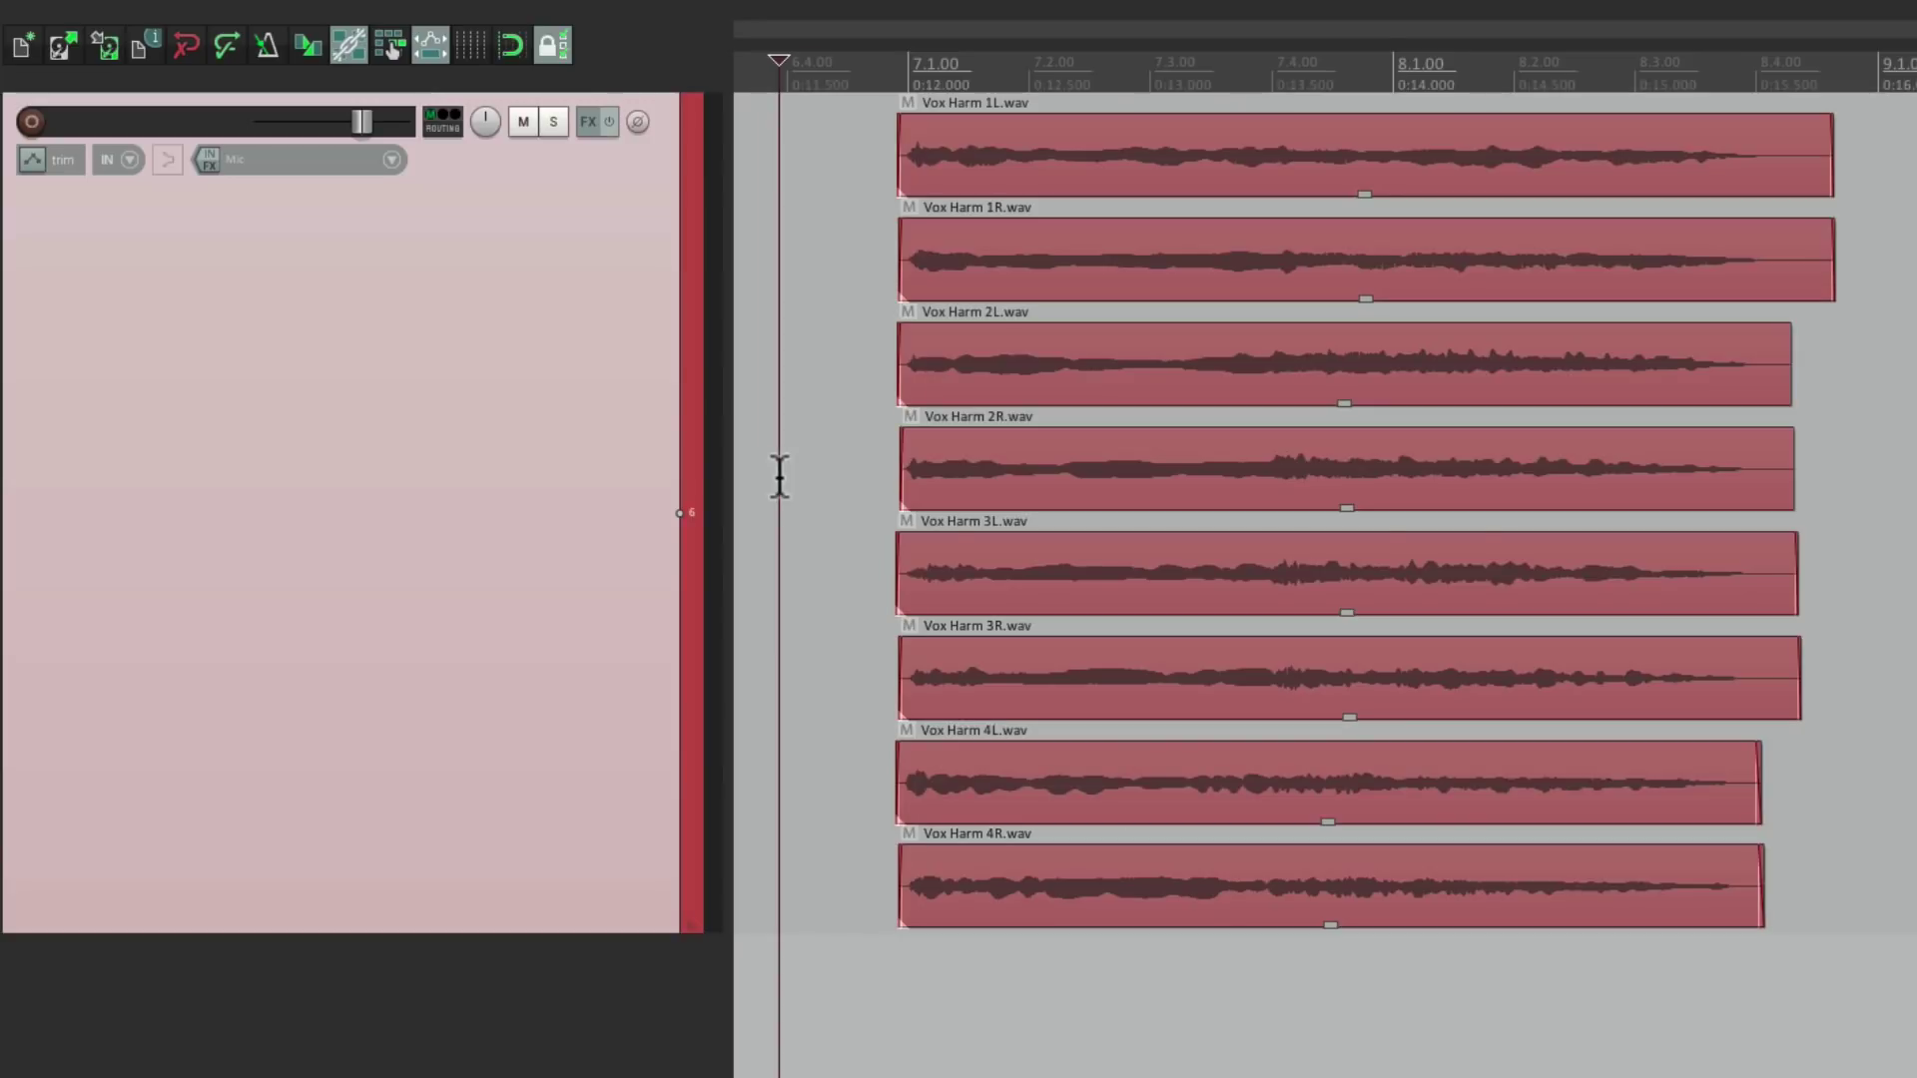
Raise ReaEQ band 5 on track 6 to a 4.8 dB high shelf at 3230.6 Hz while listening.
key(space)
click(584, 123)
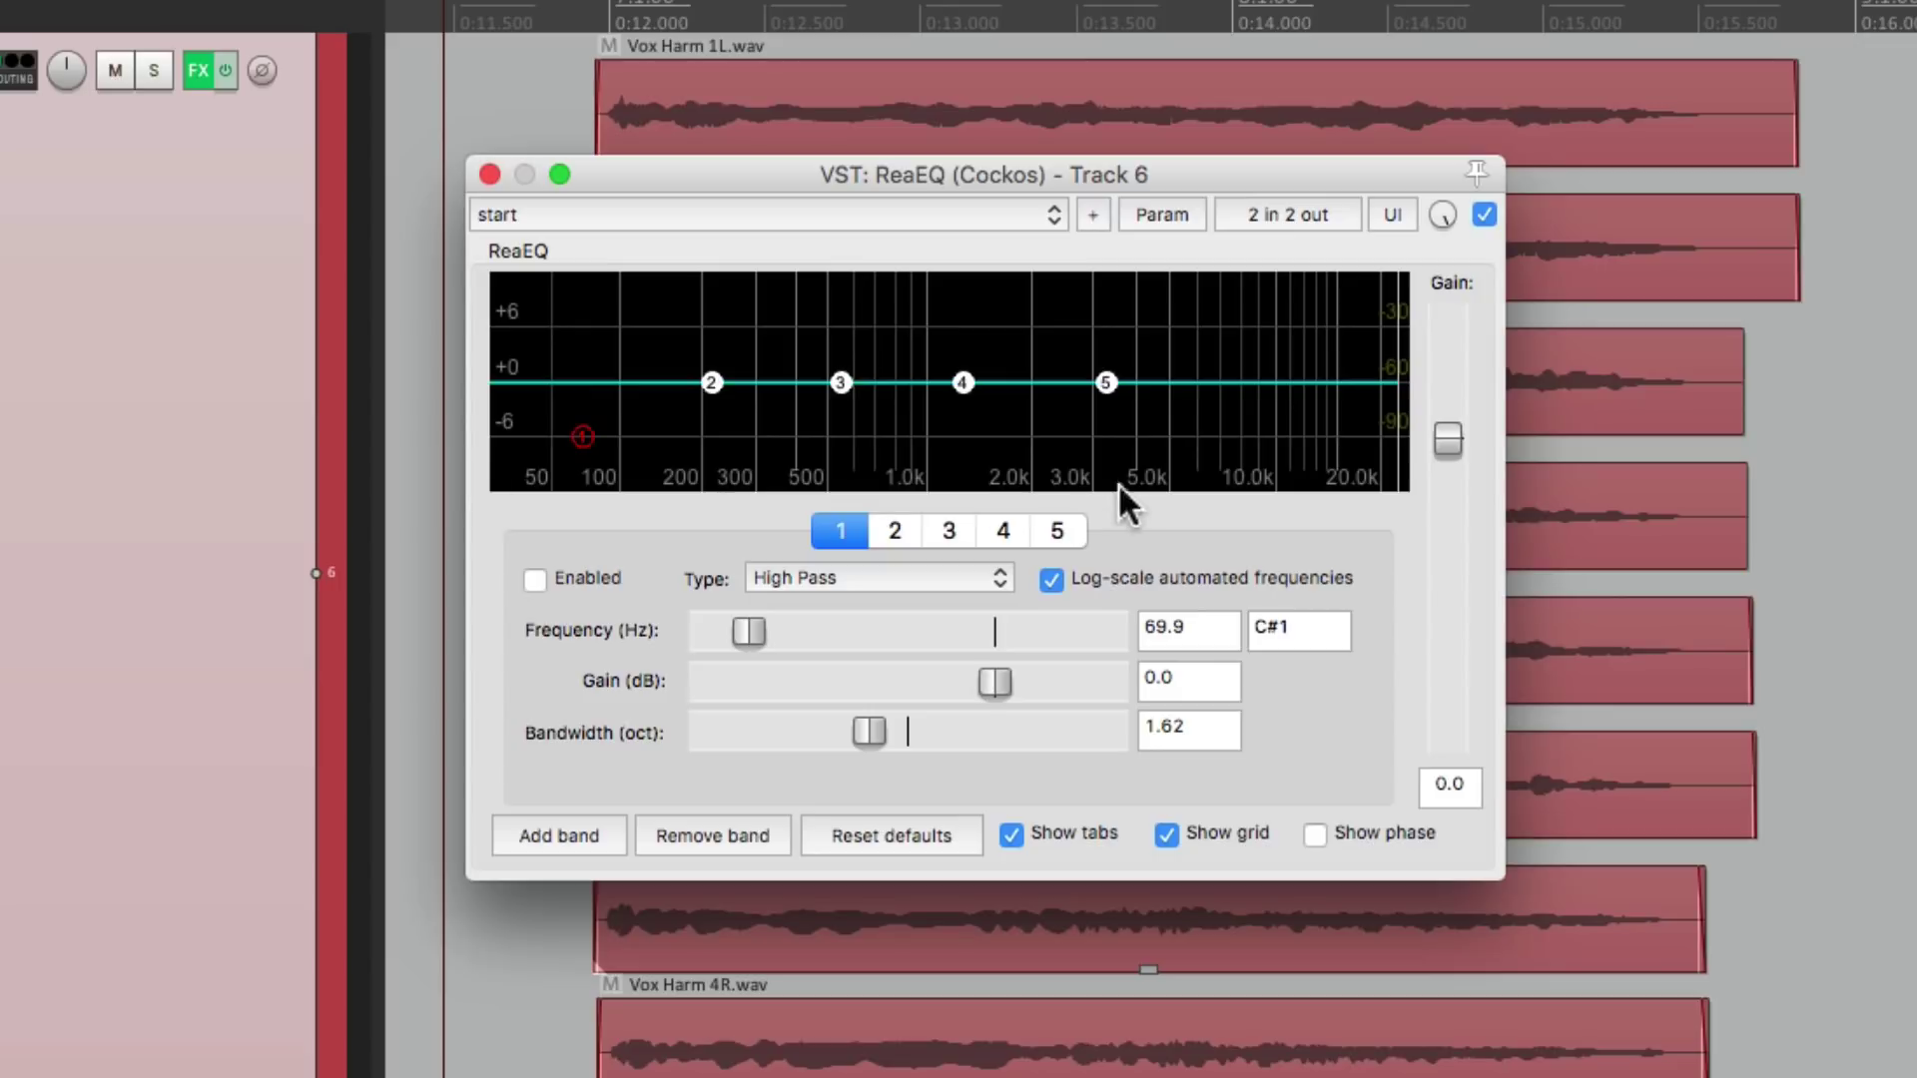
key(space)
mouse_move(1104, 377)
mouse_down()
mouse_move(1099, 322)
mouse_move(1102, 340)
mouse_up()
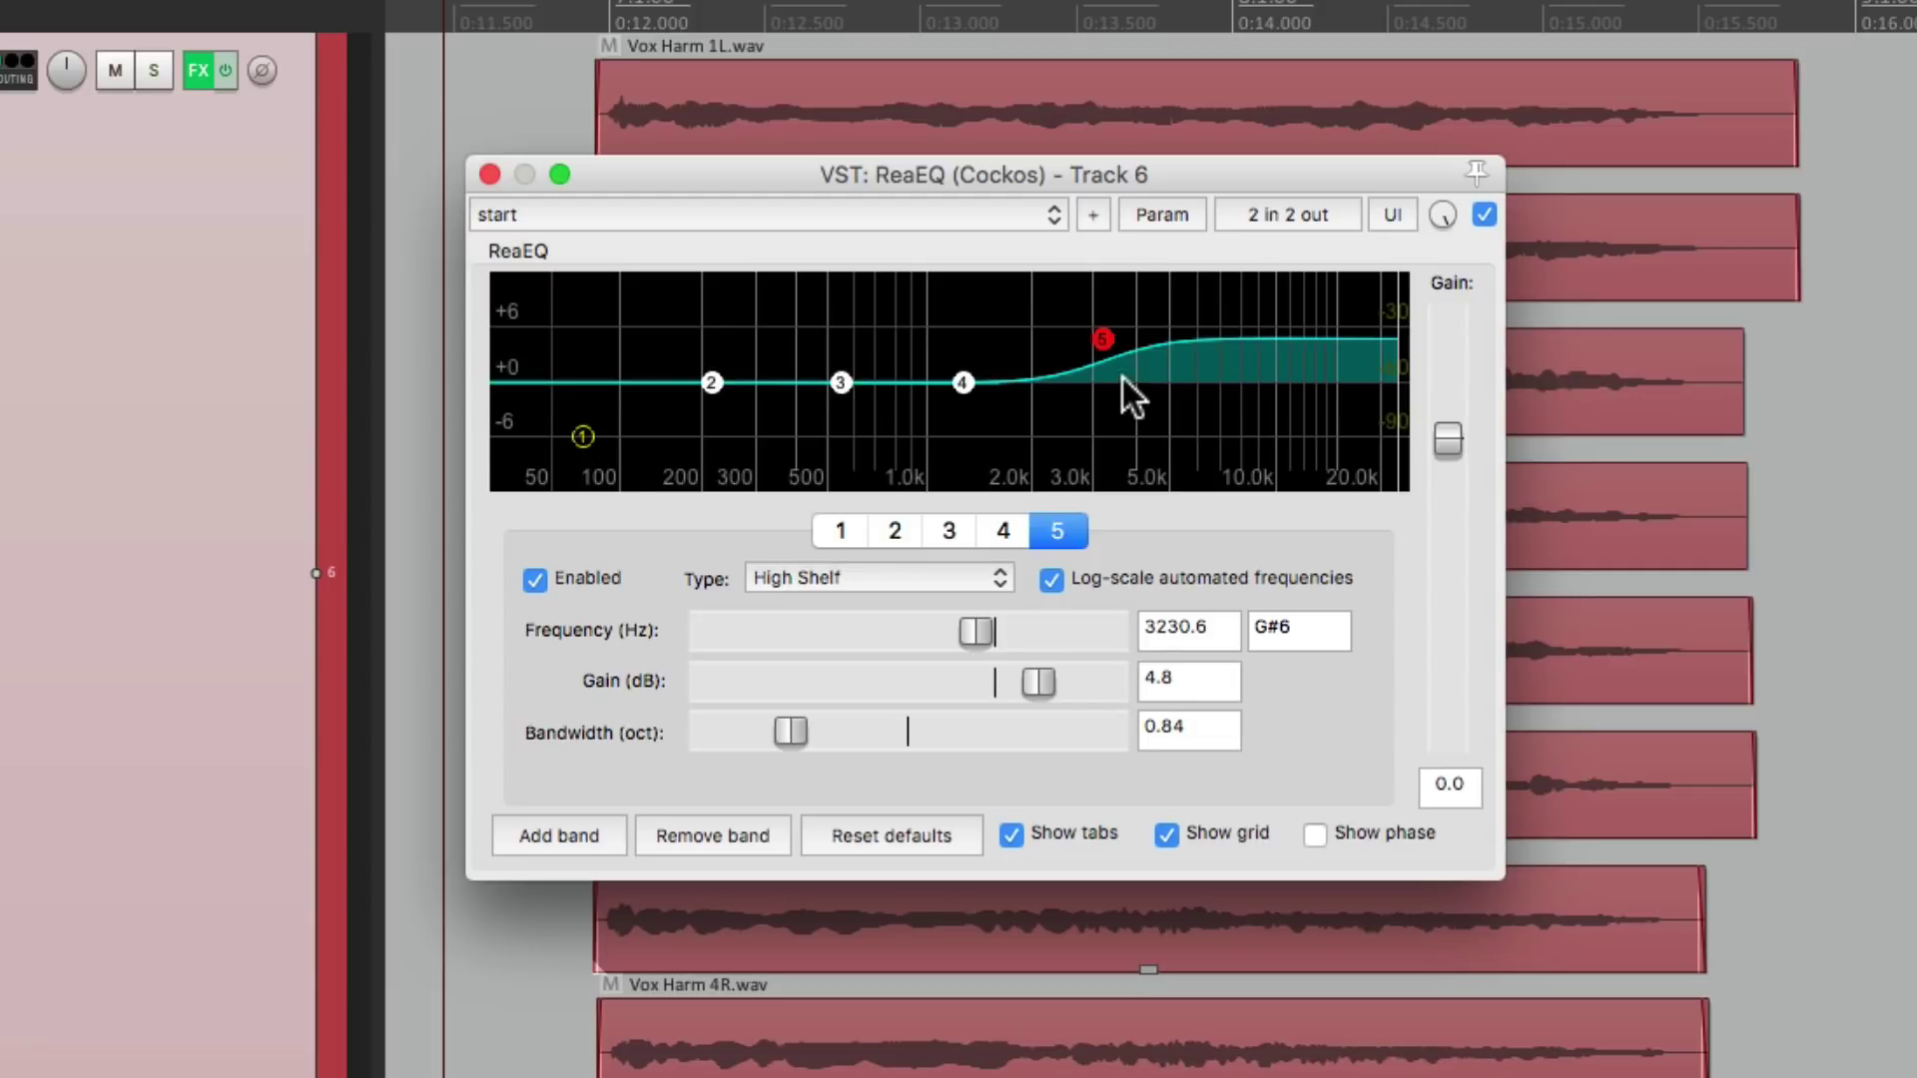
click(491, 172)
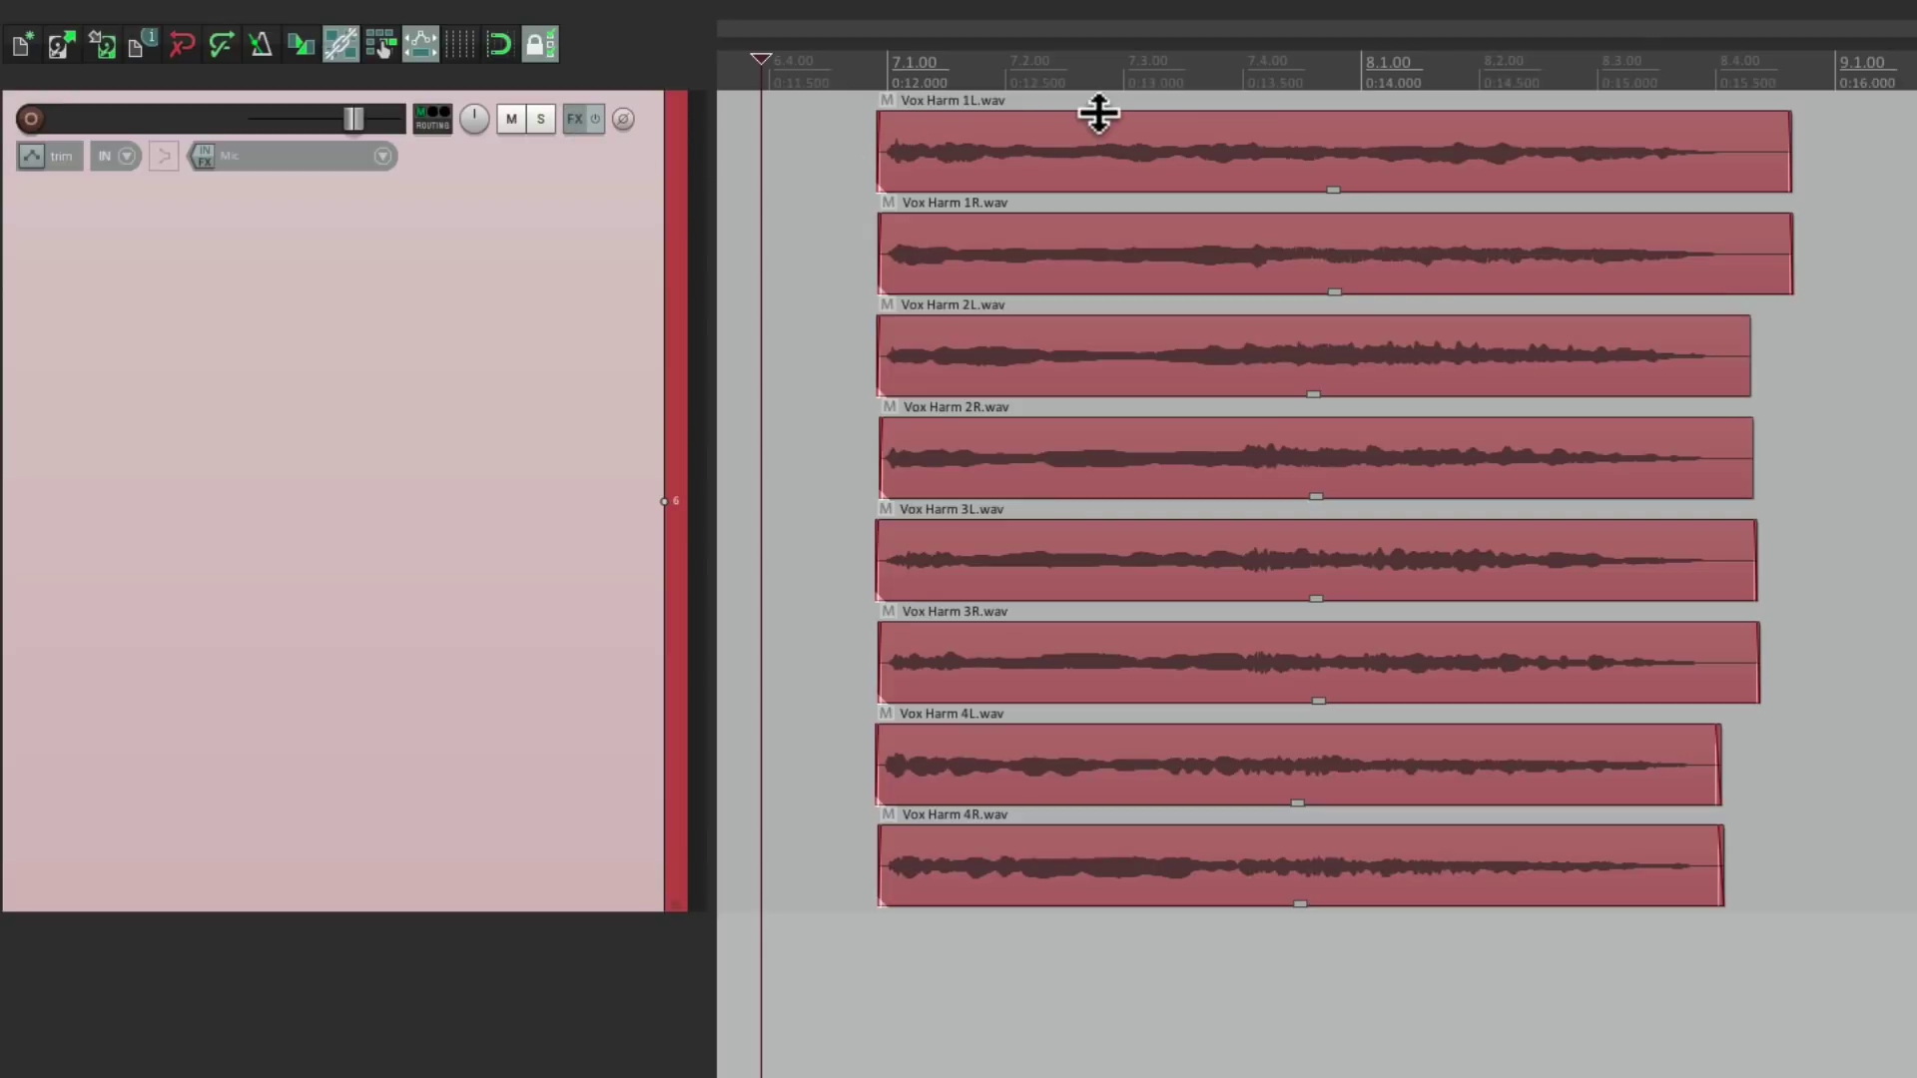
Trial-lower Vox Harm 1L–3R to -11.6 dB, listen, then restore them to 0 dB.
mouse_move(1099, 113)
mouse_down()
mouse_move(1104, 146)
mouse_move(1103, 83)
mouse_up()
drag(927, 248, 1084, 667)
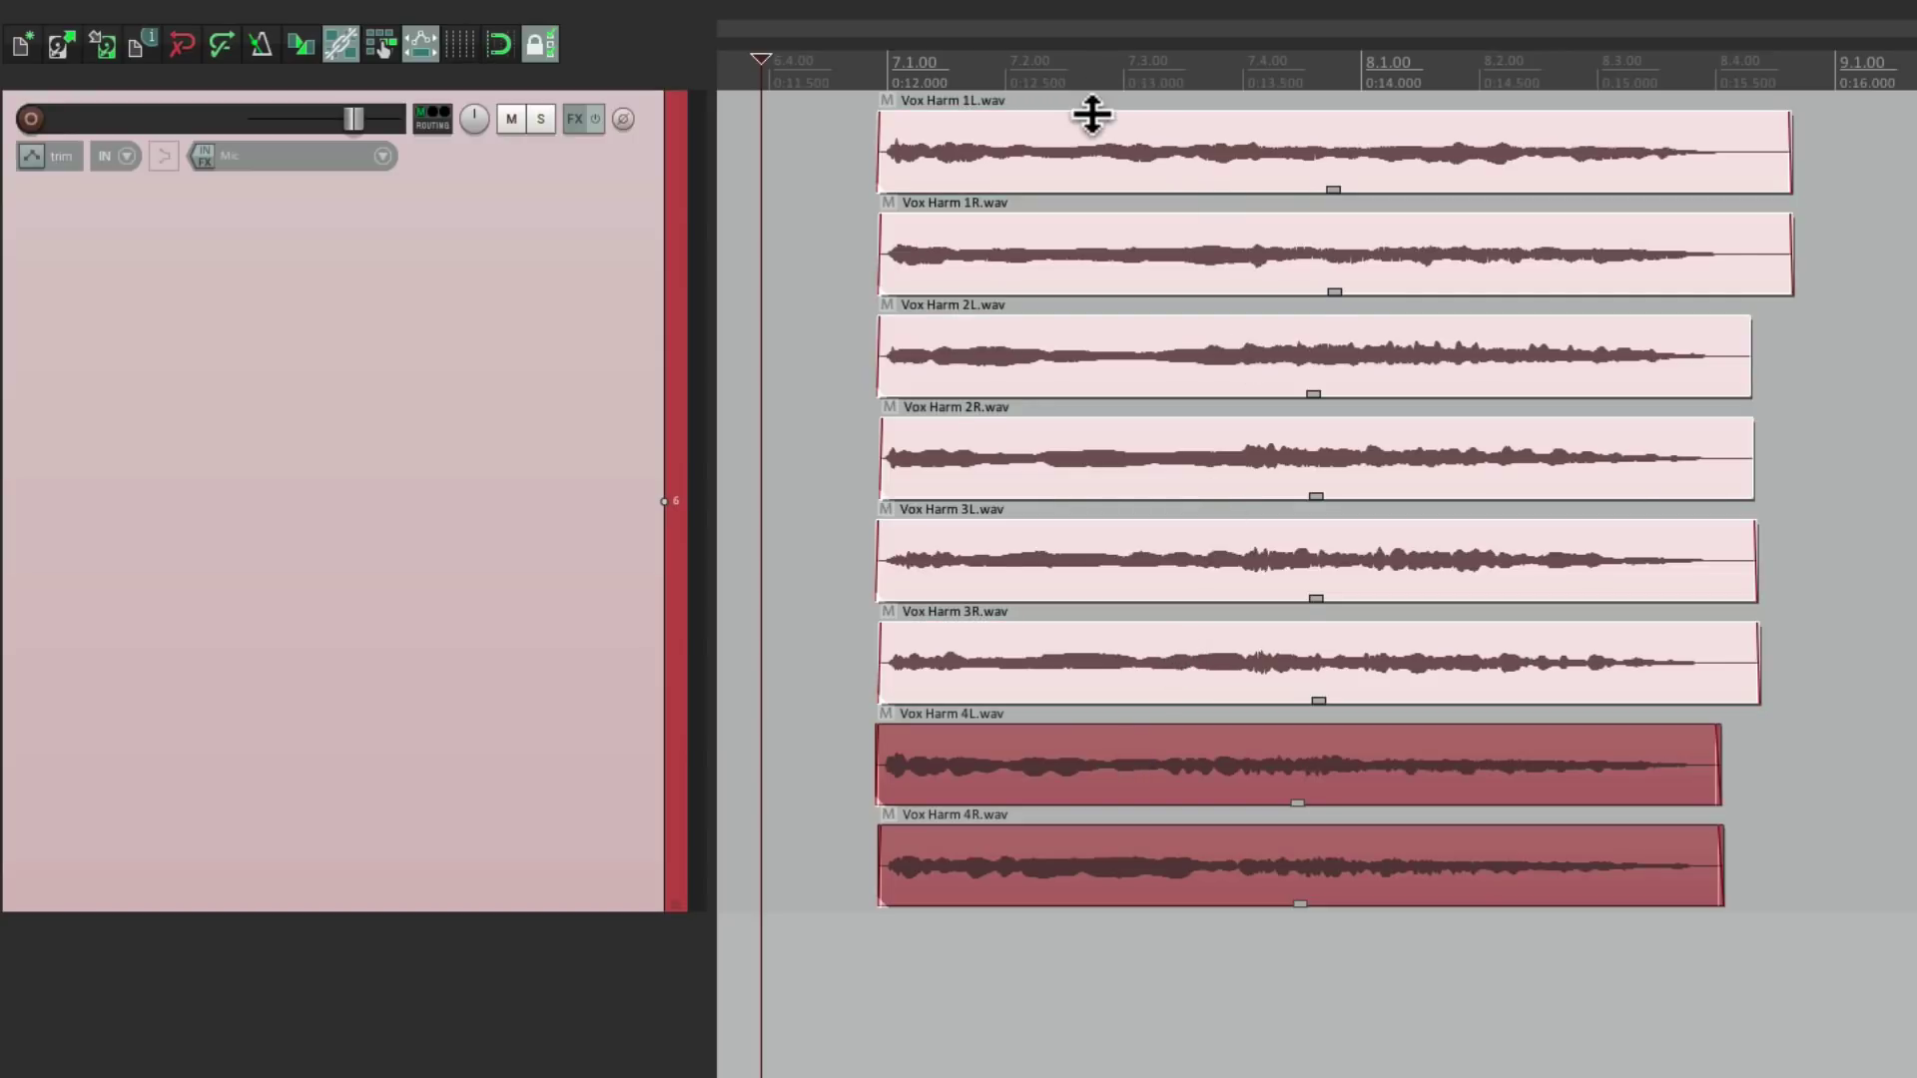
drag(1092, 114, 1096, 172)
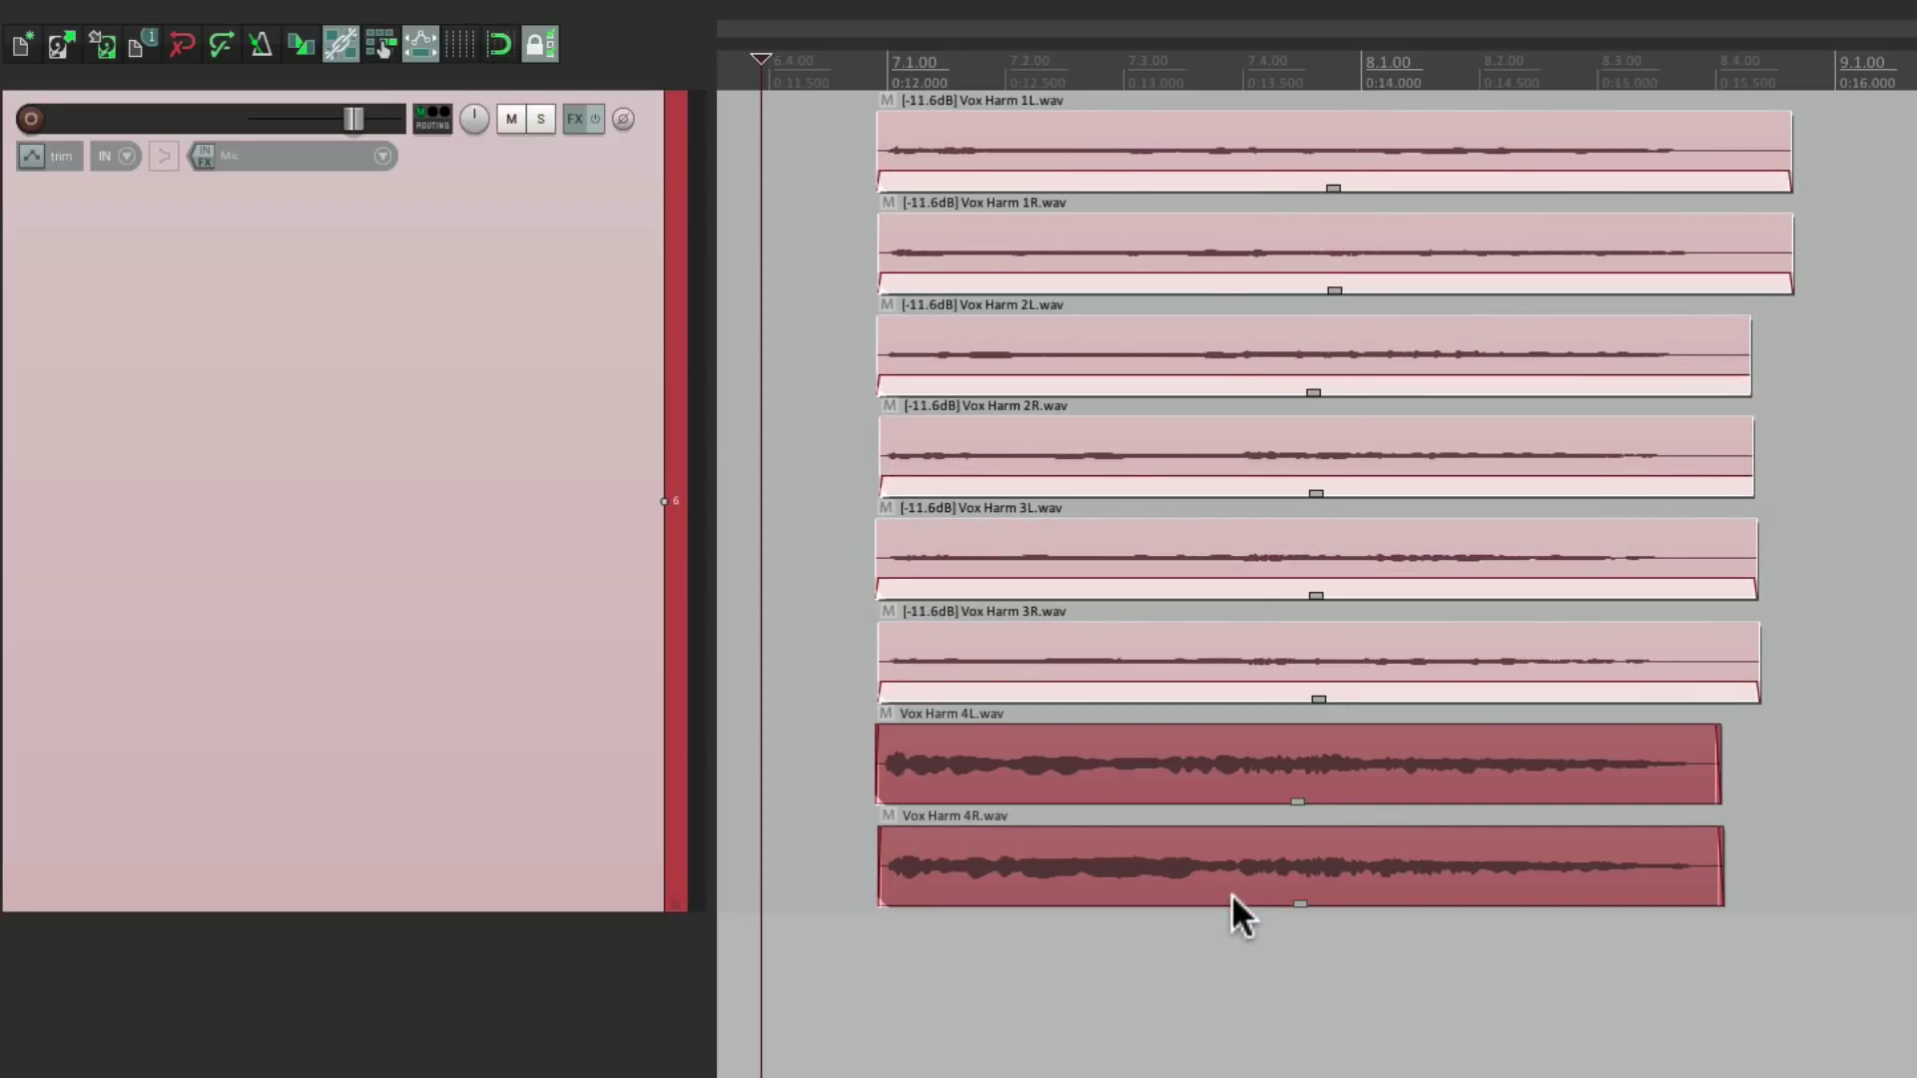
key(space)
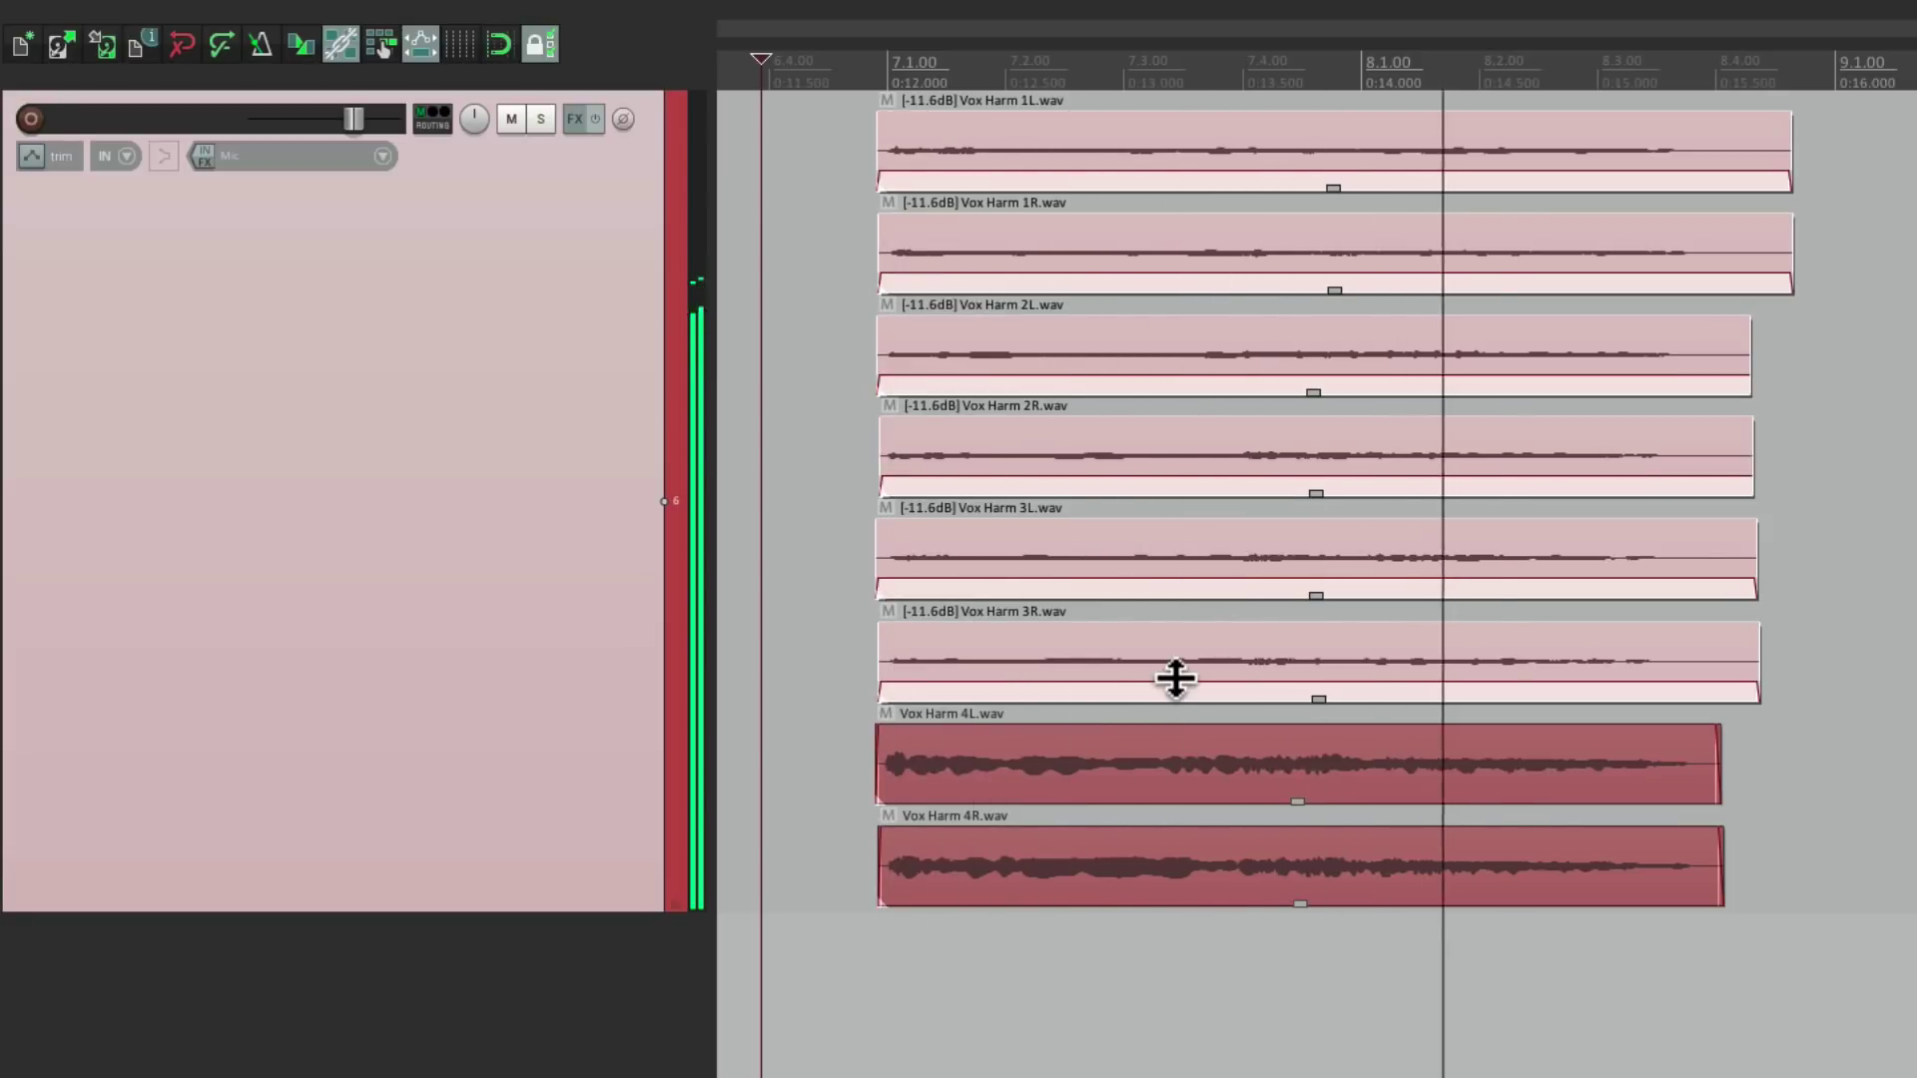
key(space)
drag(1176, 679, 1182, 555)
click(836, 639)
Set Vox Harm 2L through 4R to -5.34 dB, checking the balance by playback.
key(ctrl+a)
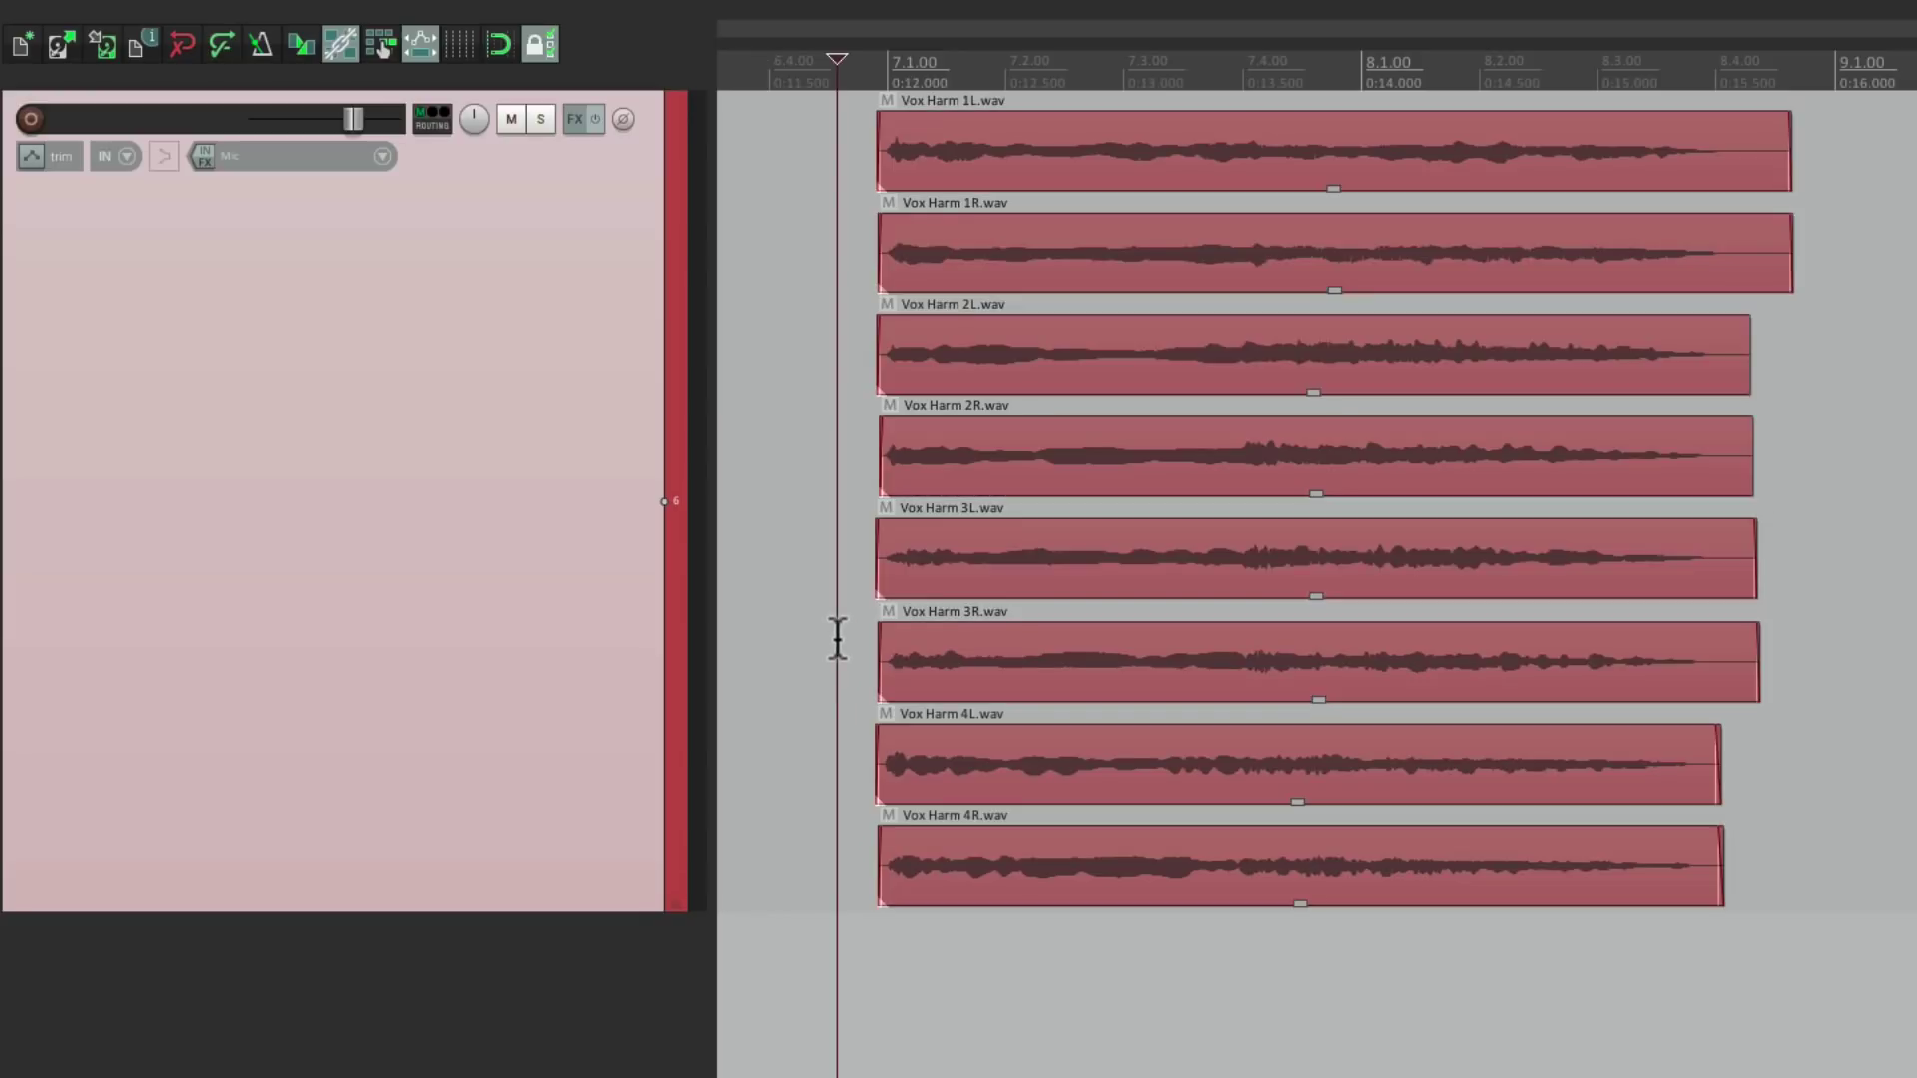
drag(847, 355, 1100, 841)
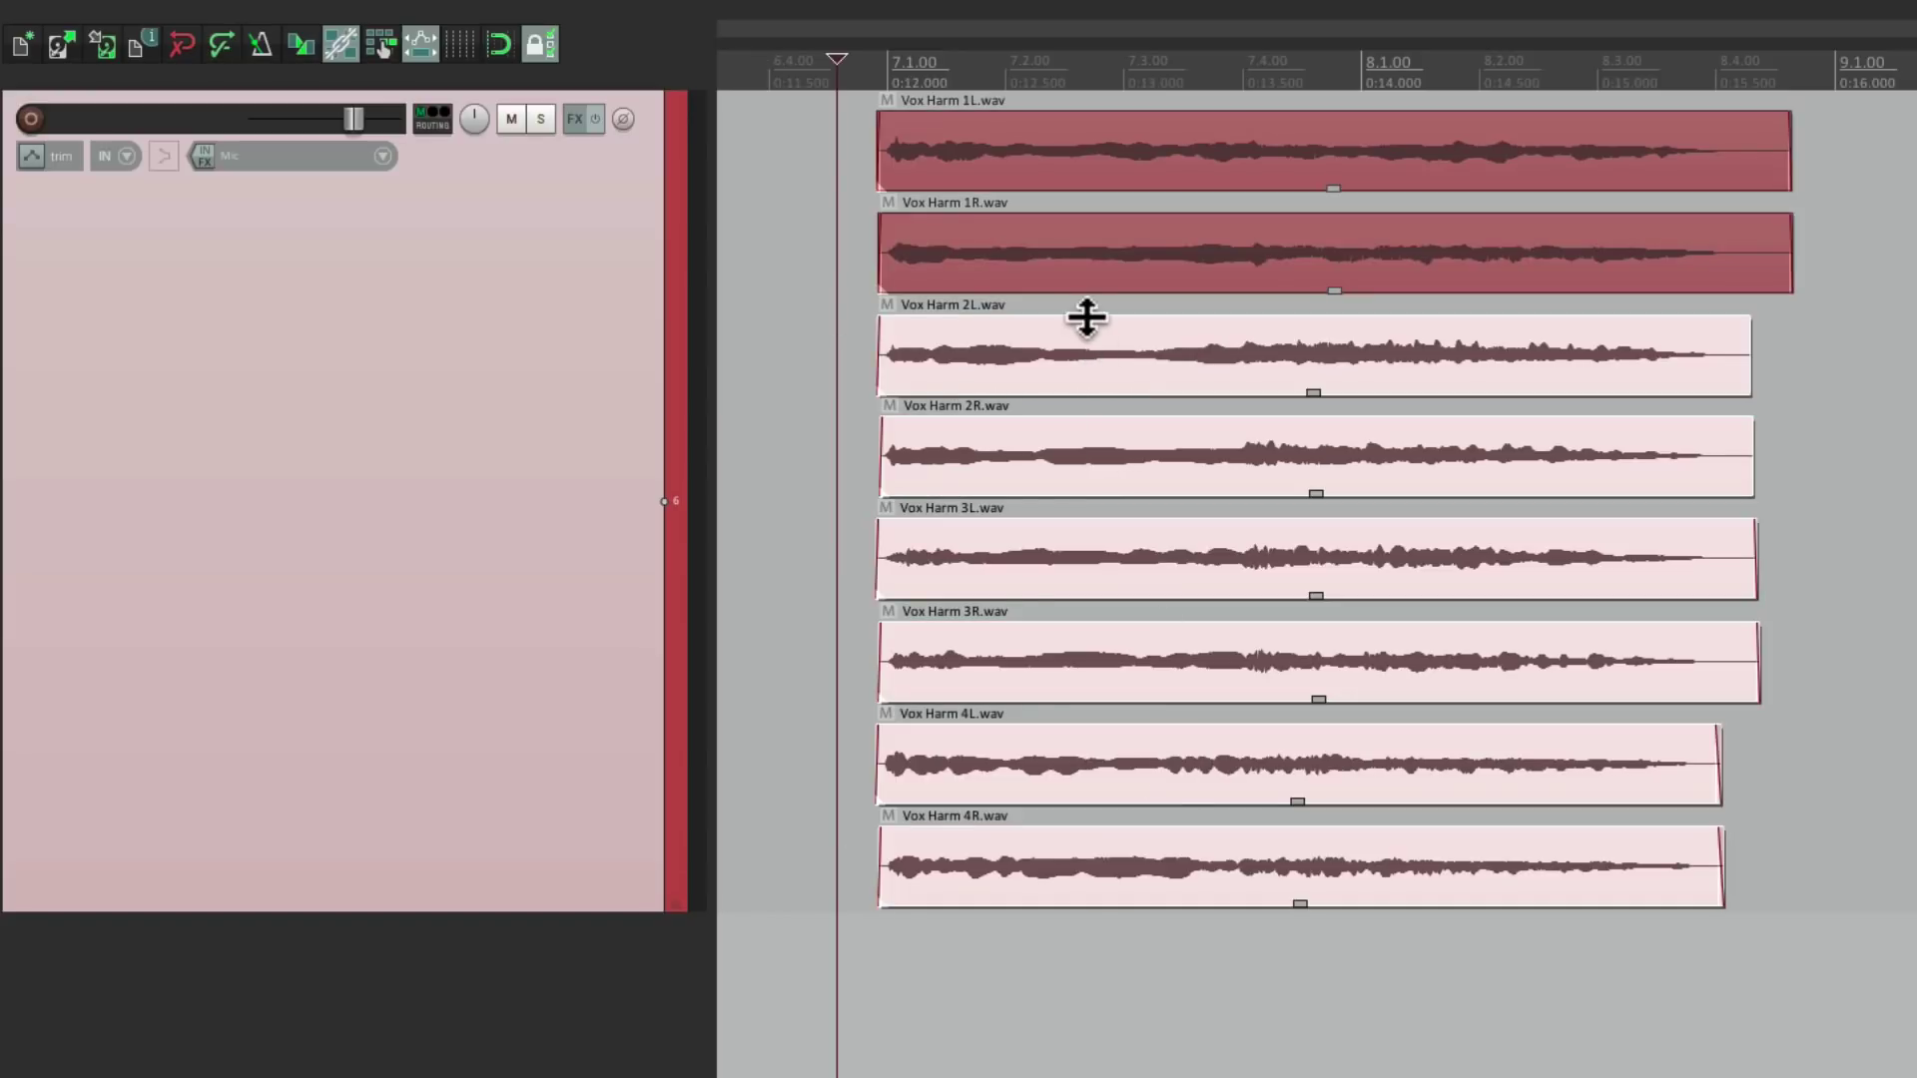
drag(1086, 318, 1109, 375)
key(space)
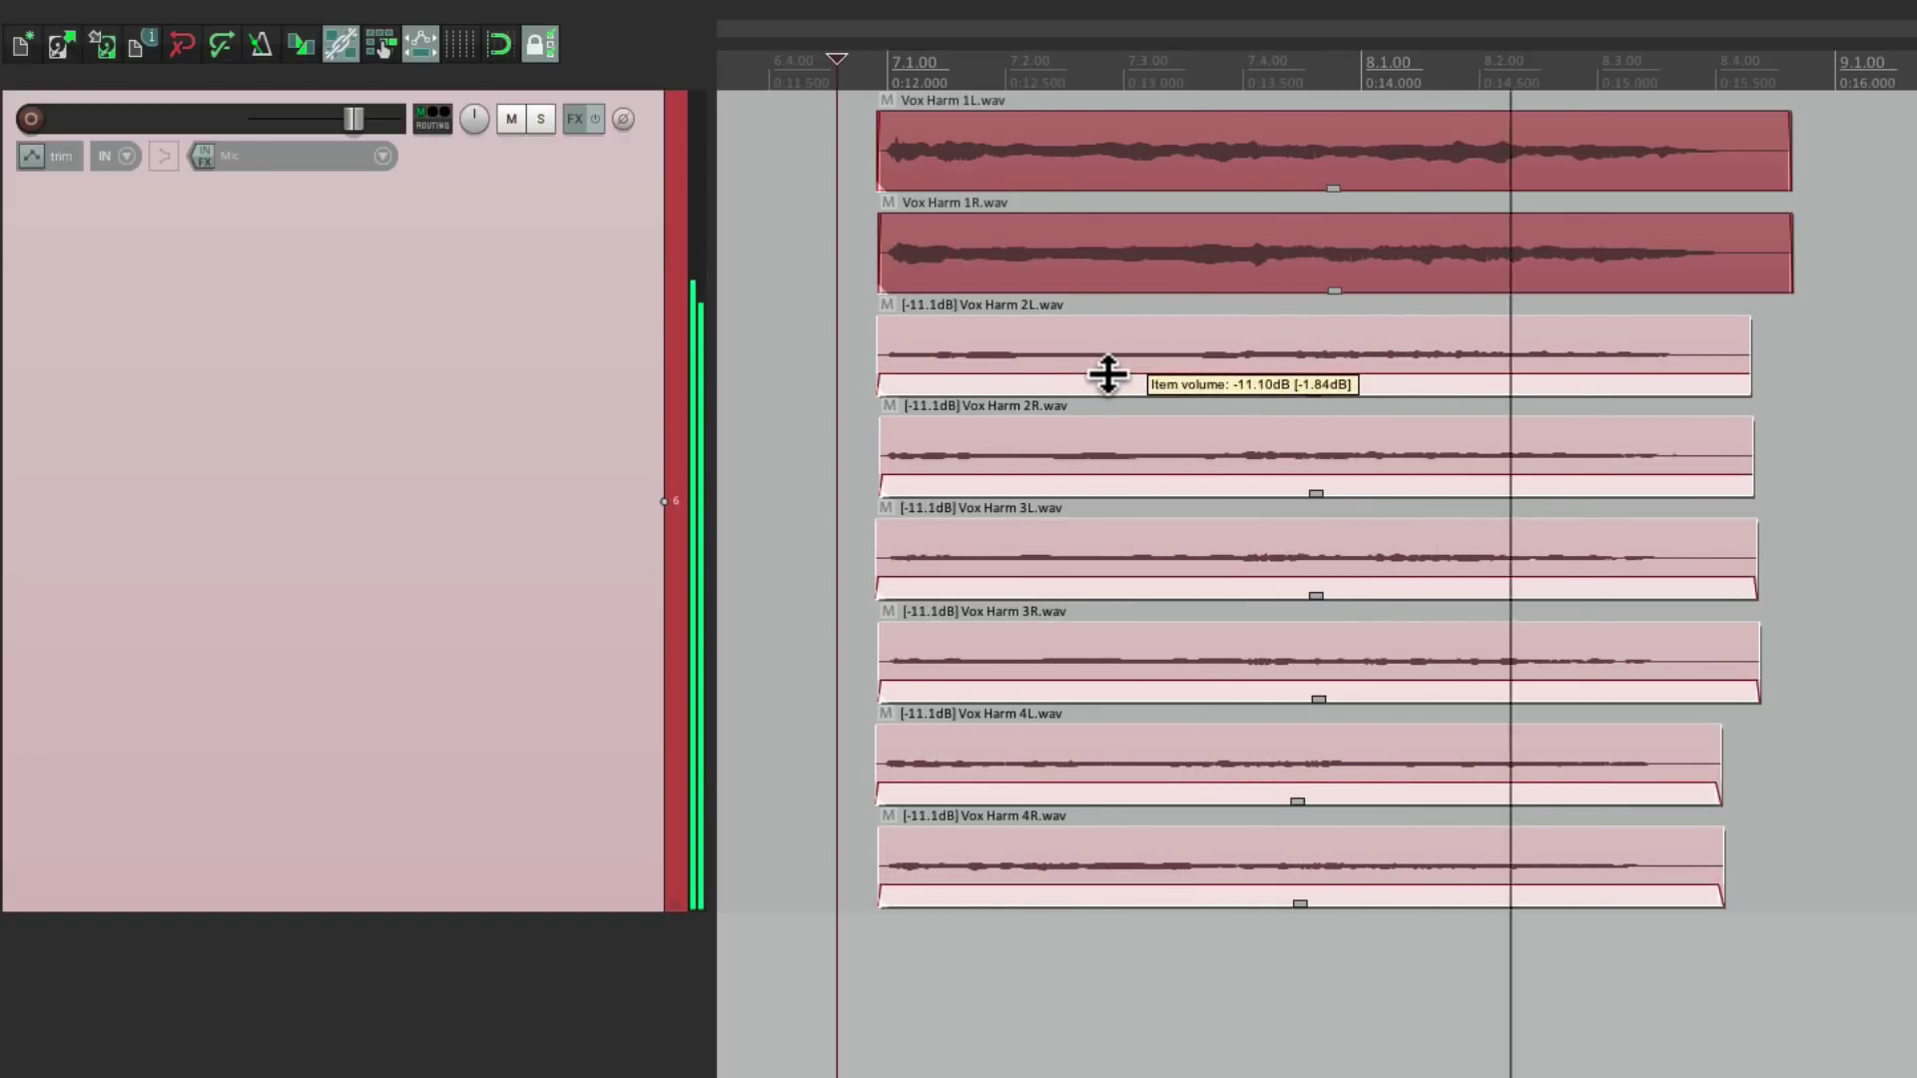
key(space)
drag(1105, 375, 1107, 299)
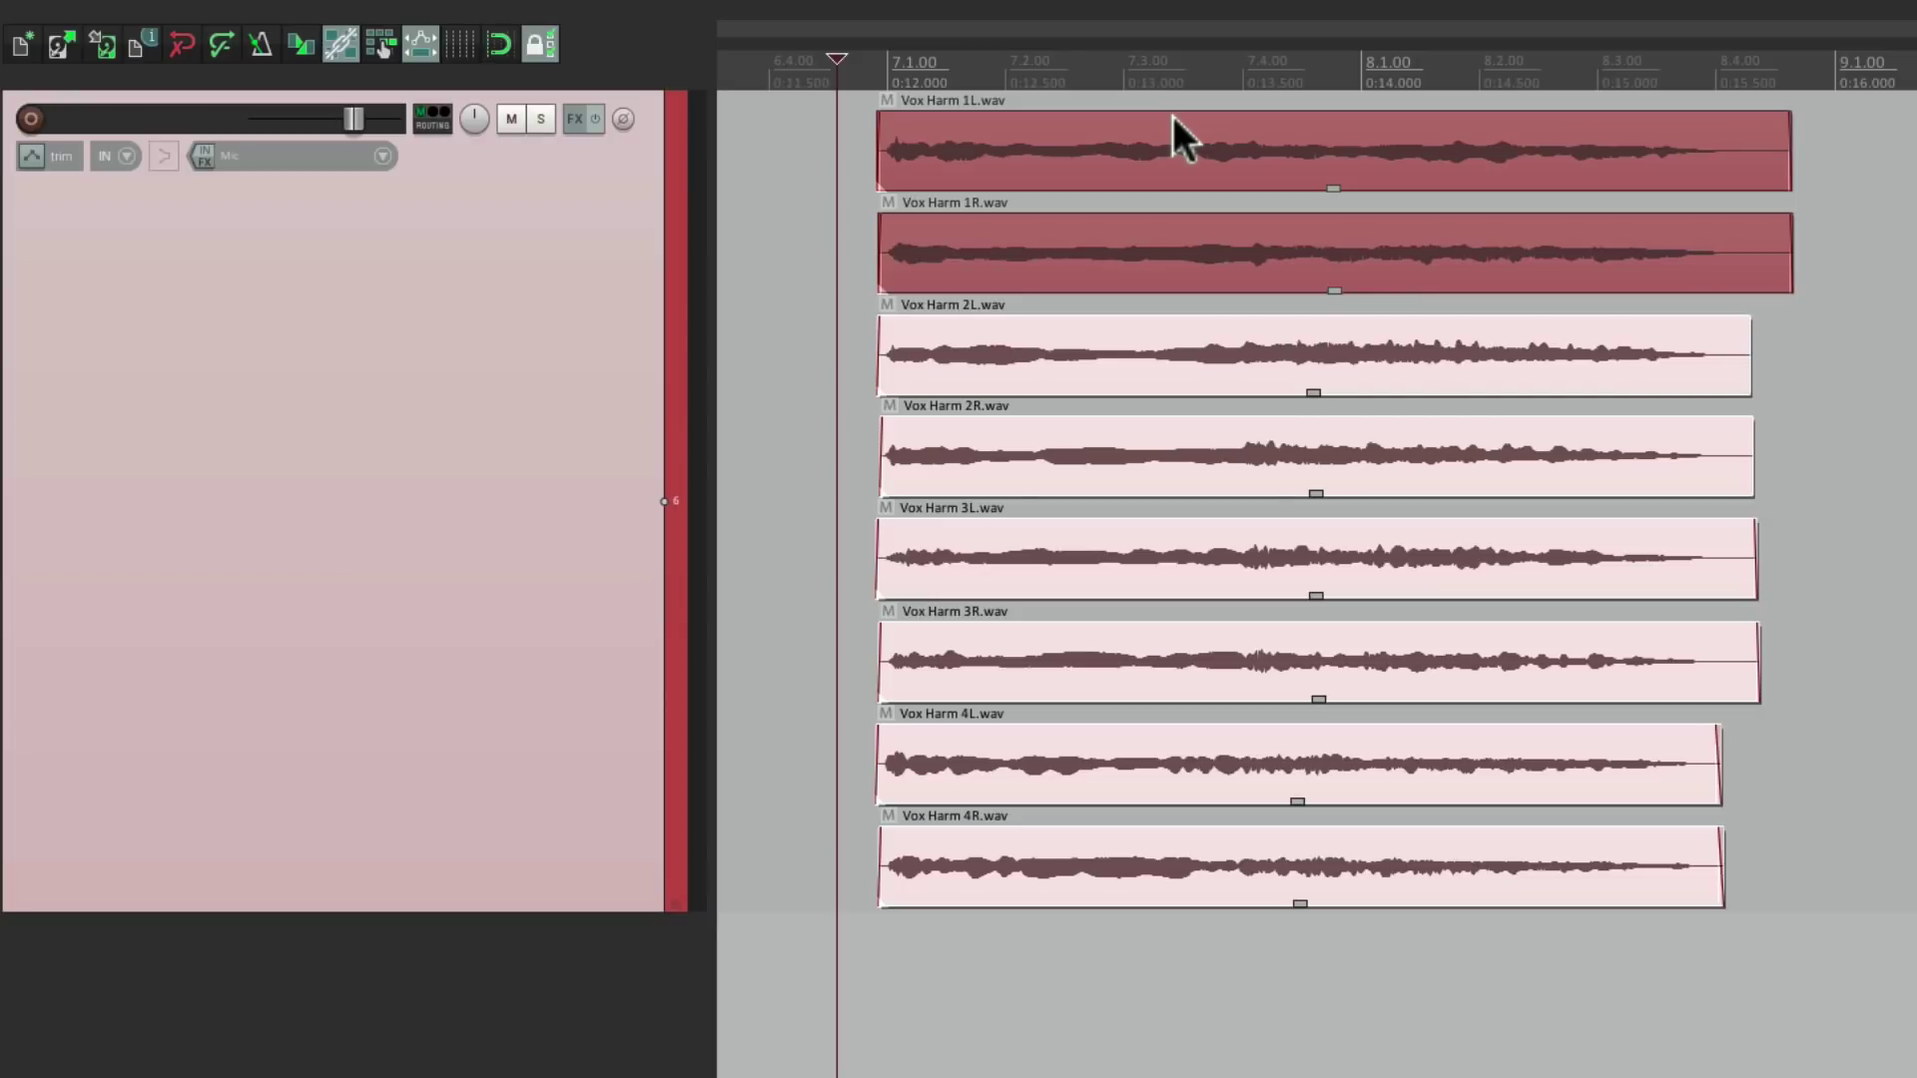
key(ctrl+a)
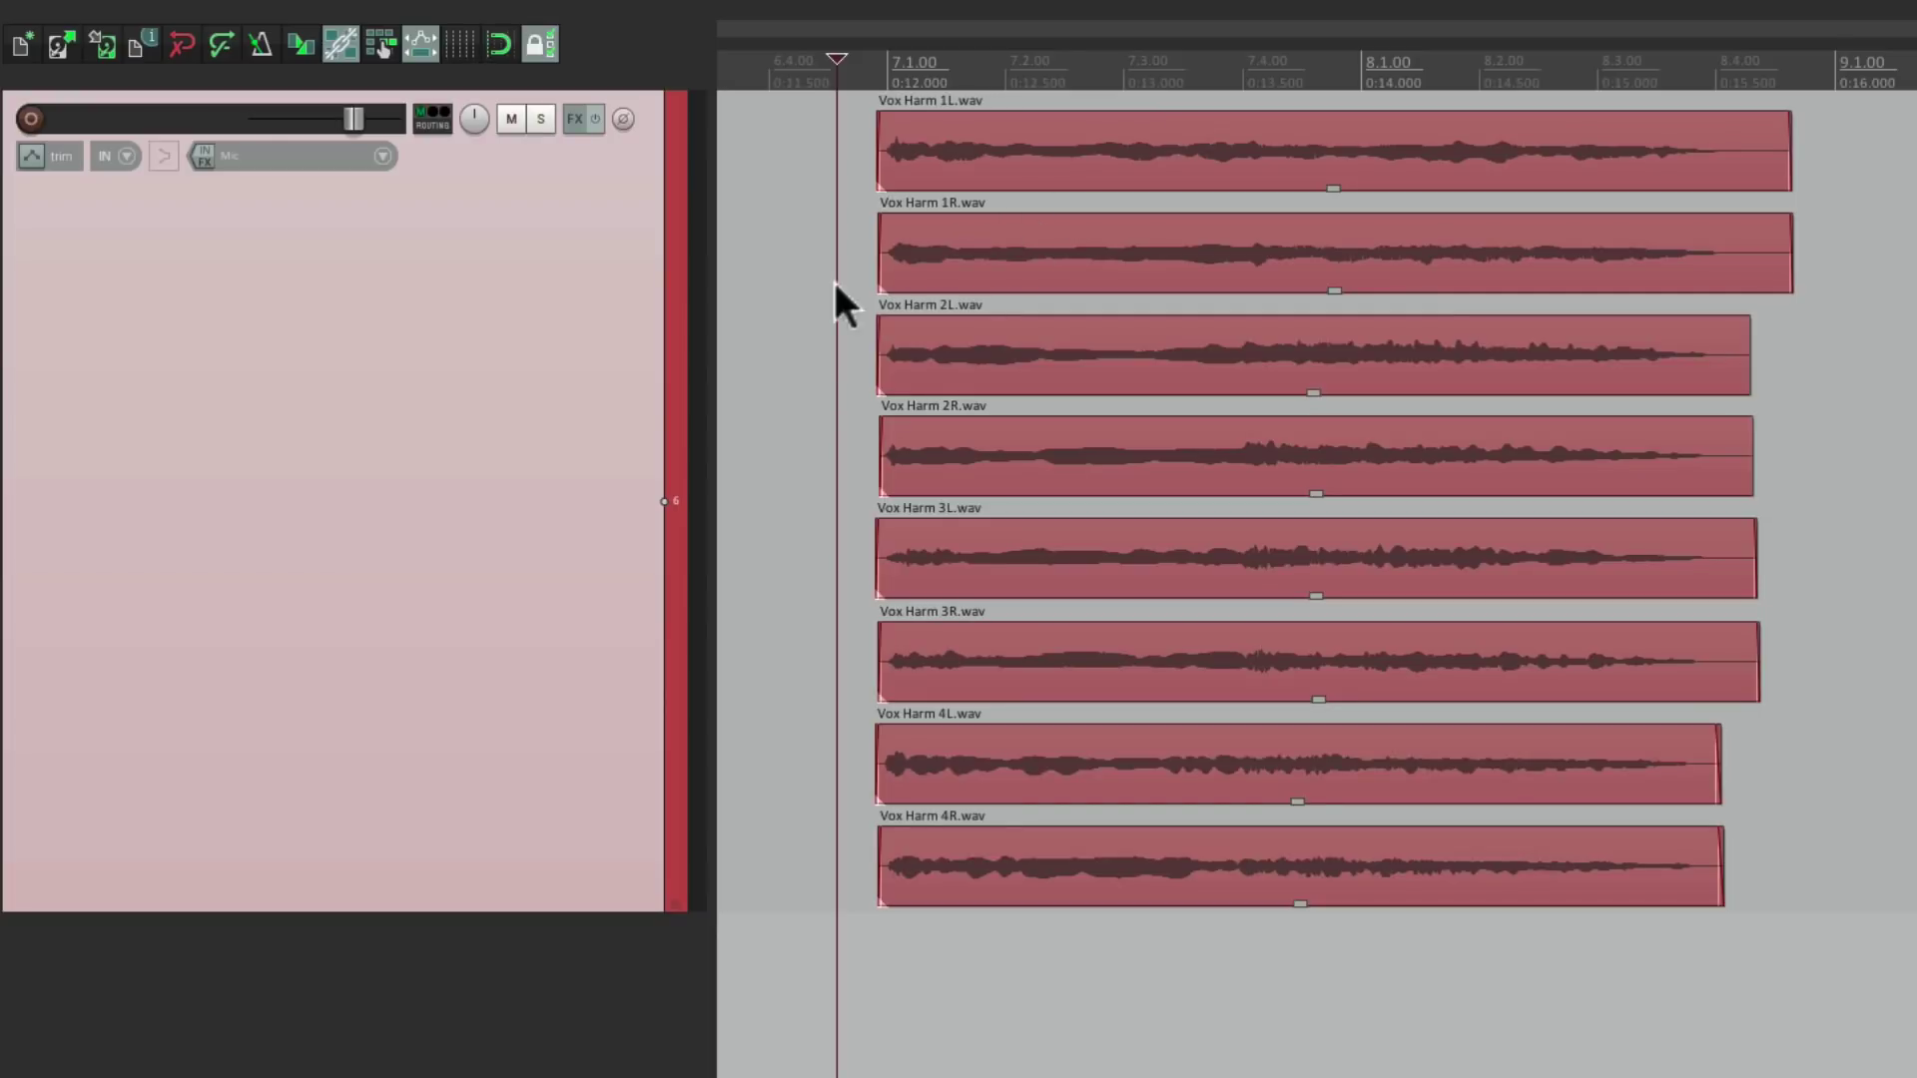
drag(861, 147, 1064, 687)
right_click(965, 114)
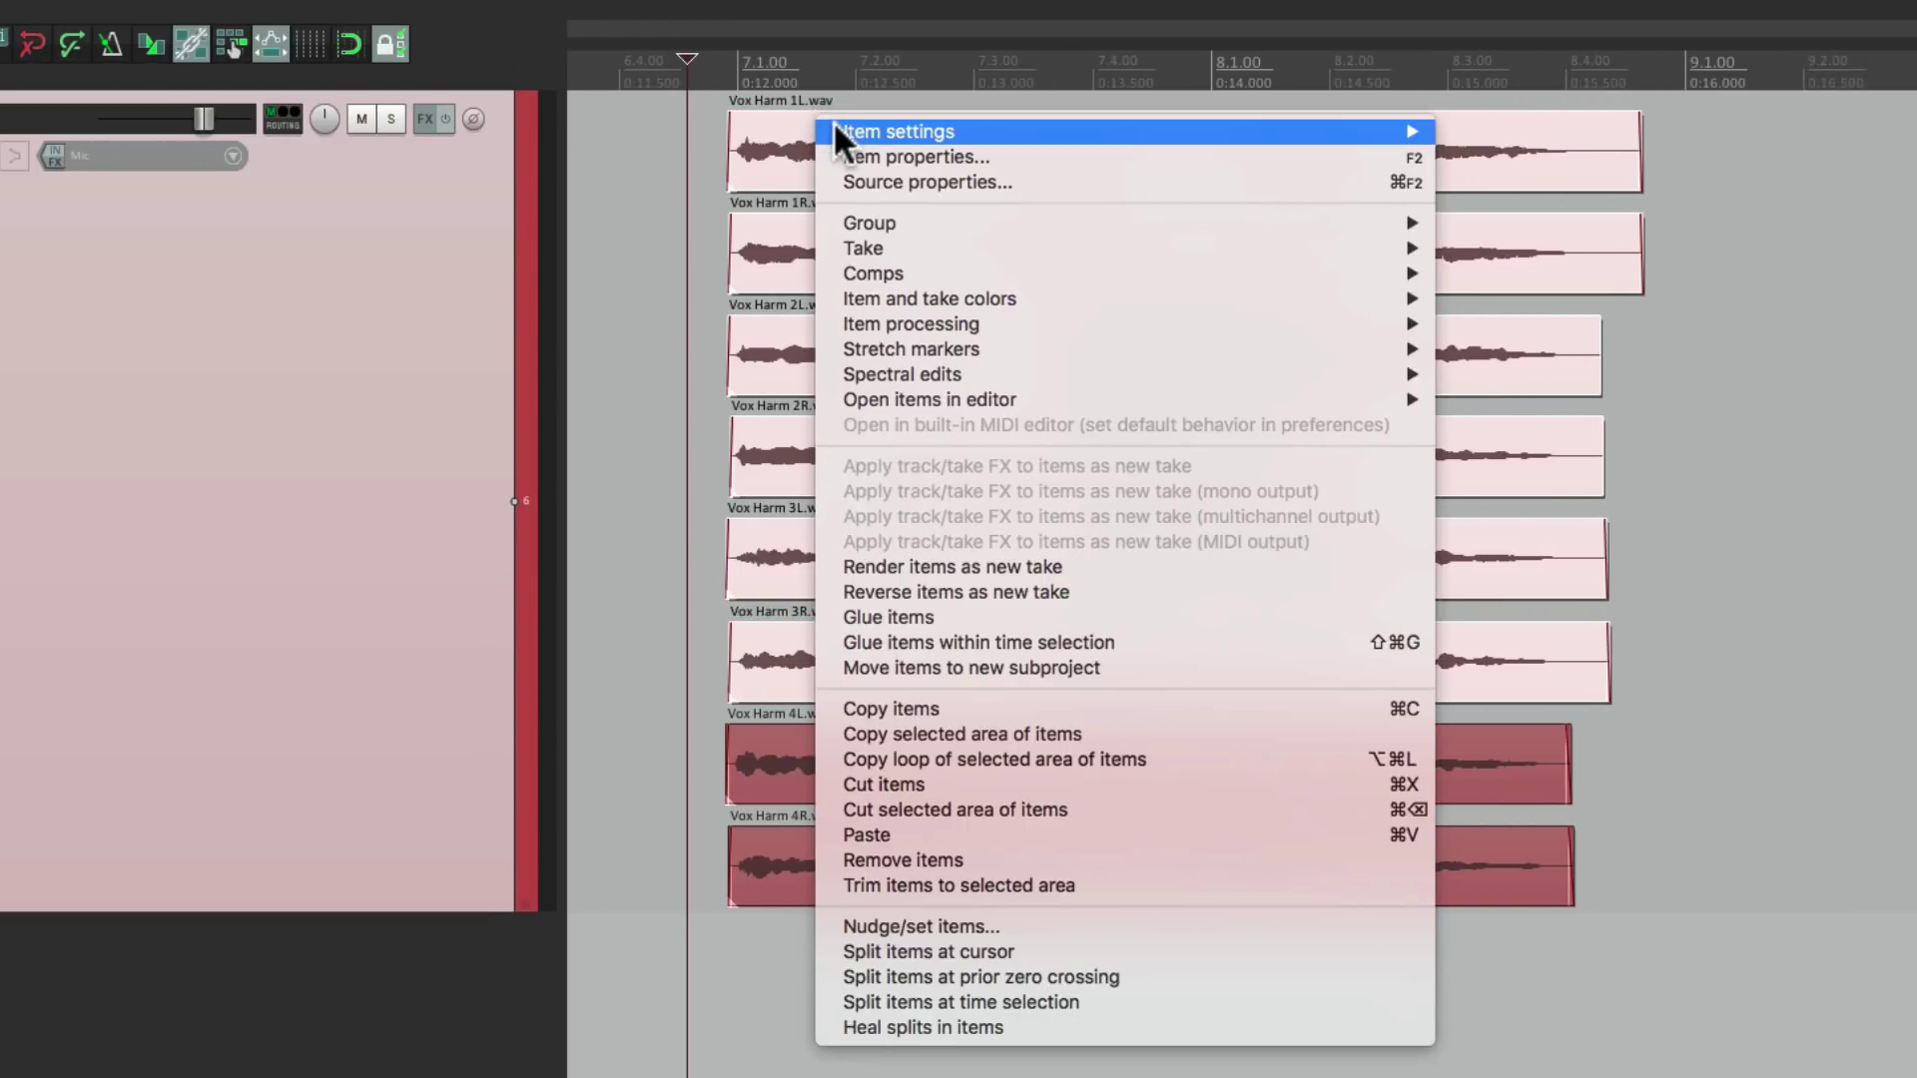
mouse_move(985, 122)
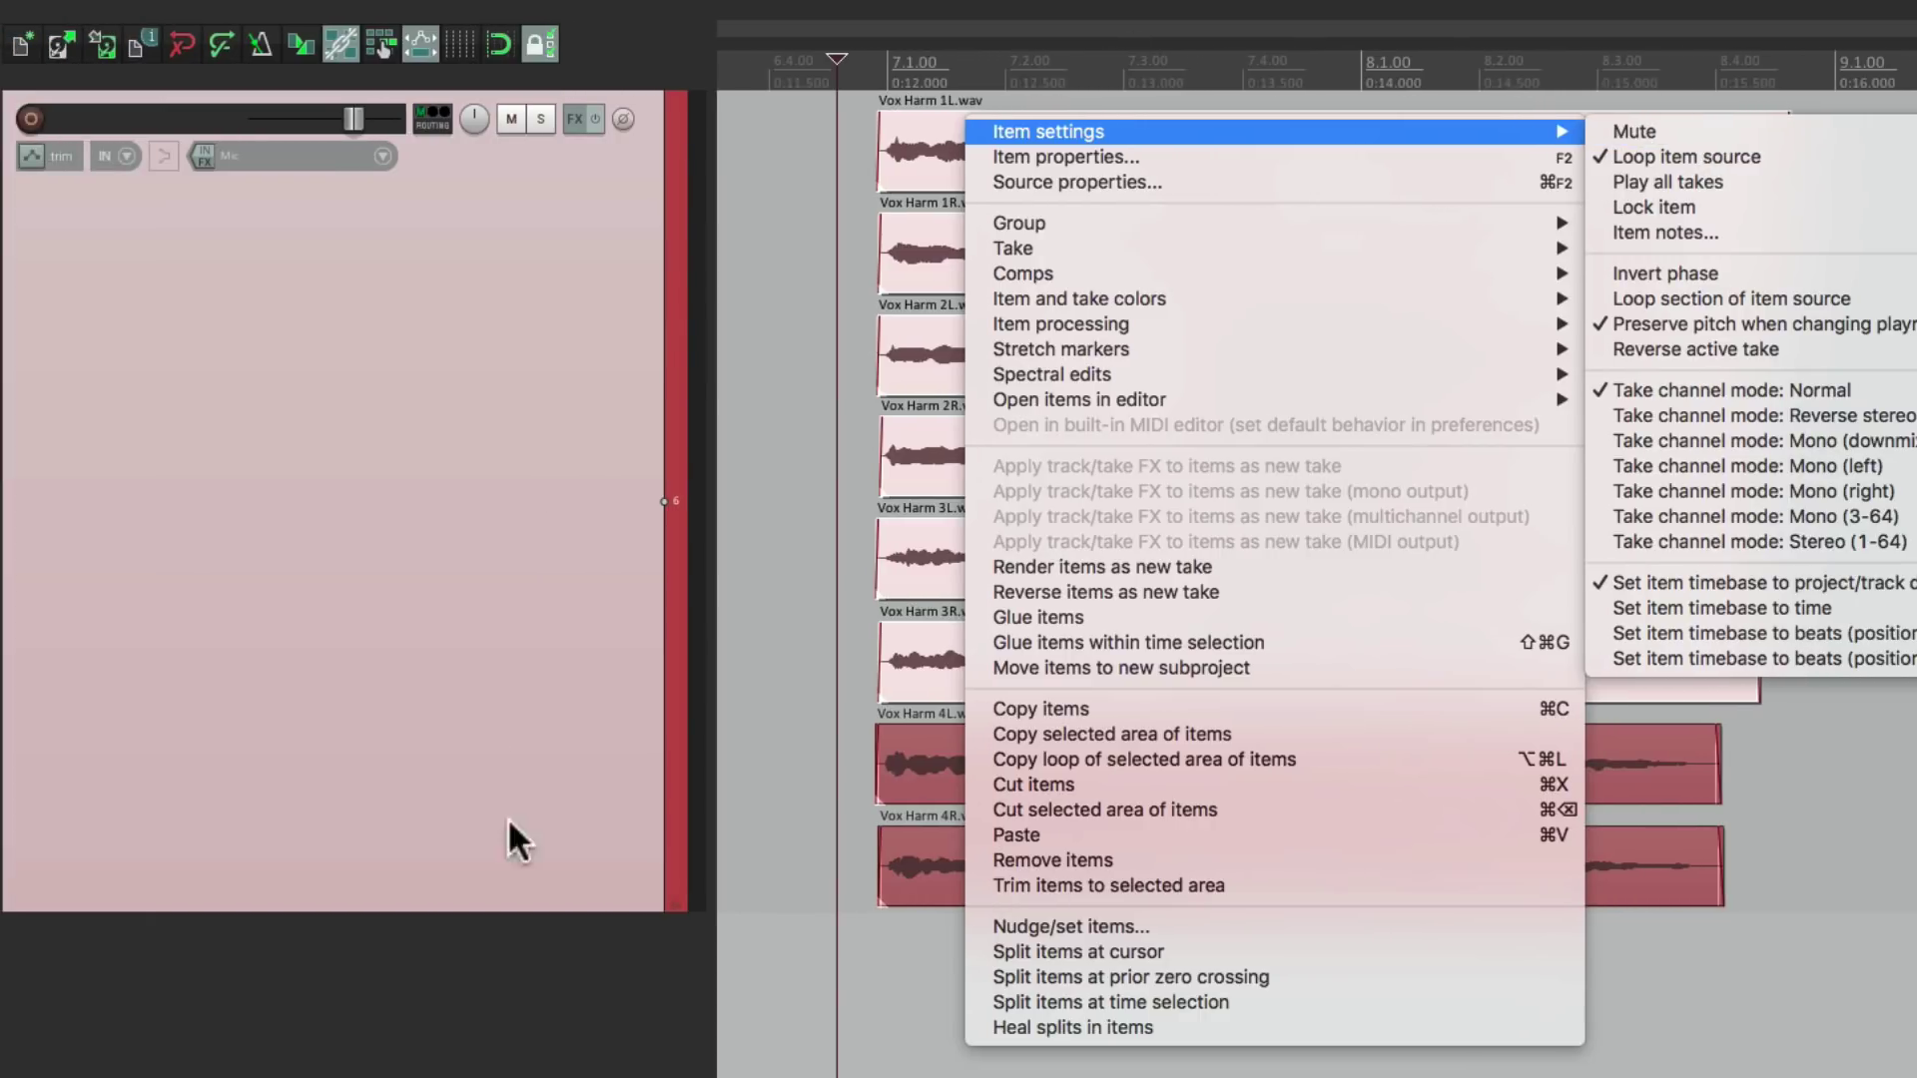
click(390, 869)
In Preferences > Appearance > Media, tick 'Not muted' under media item buttons and confirm.
key(super+comma)
scroll(555, 555, down, 2)
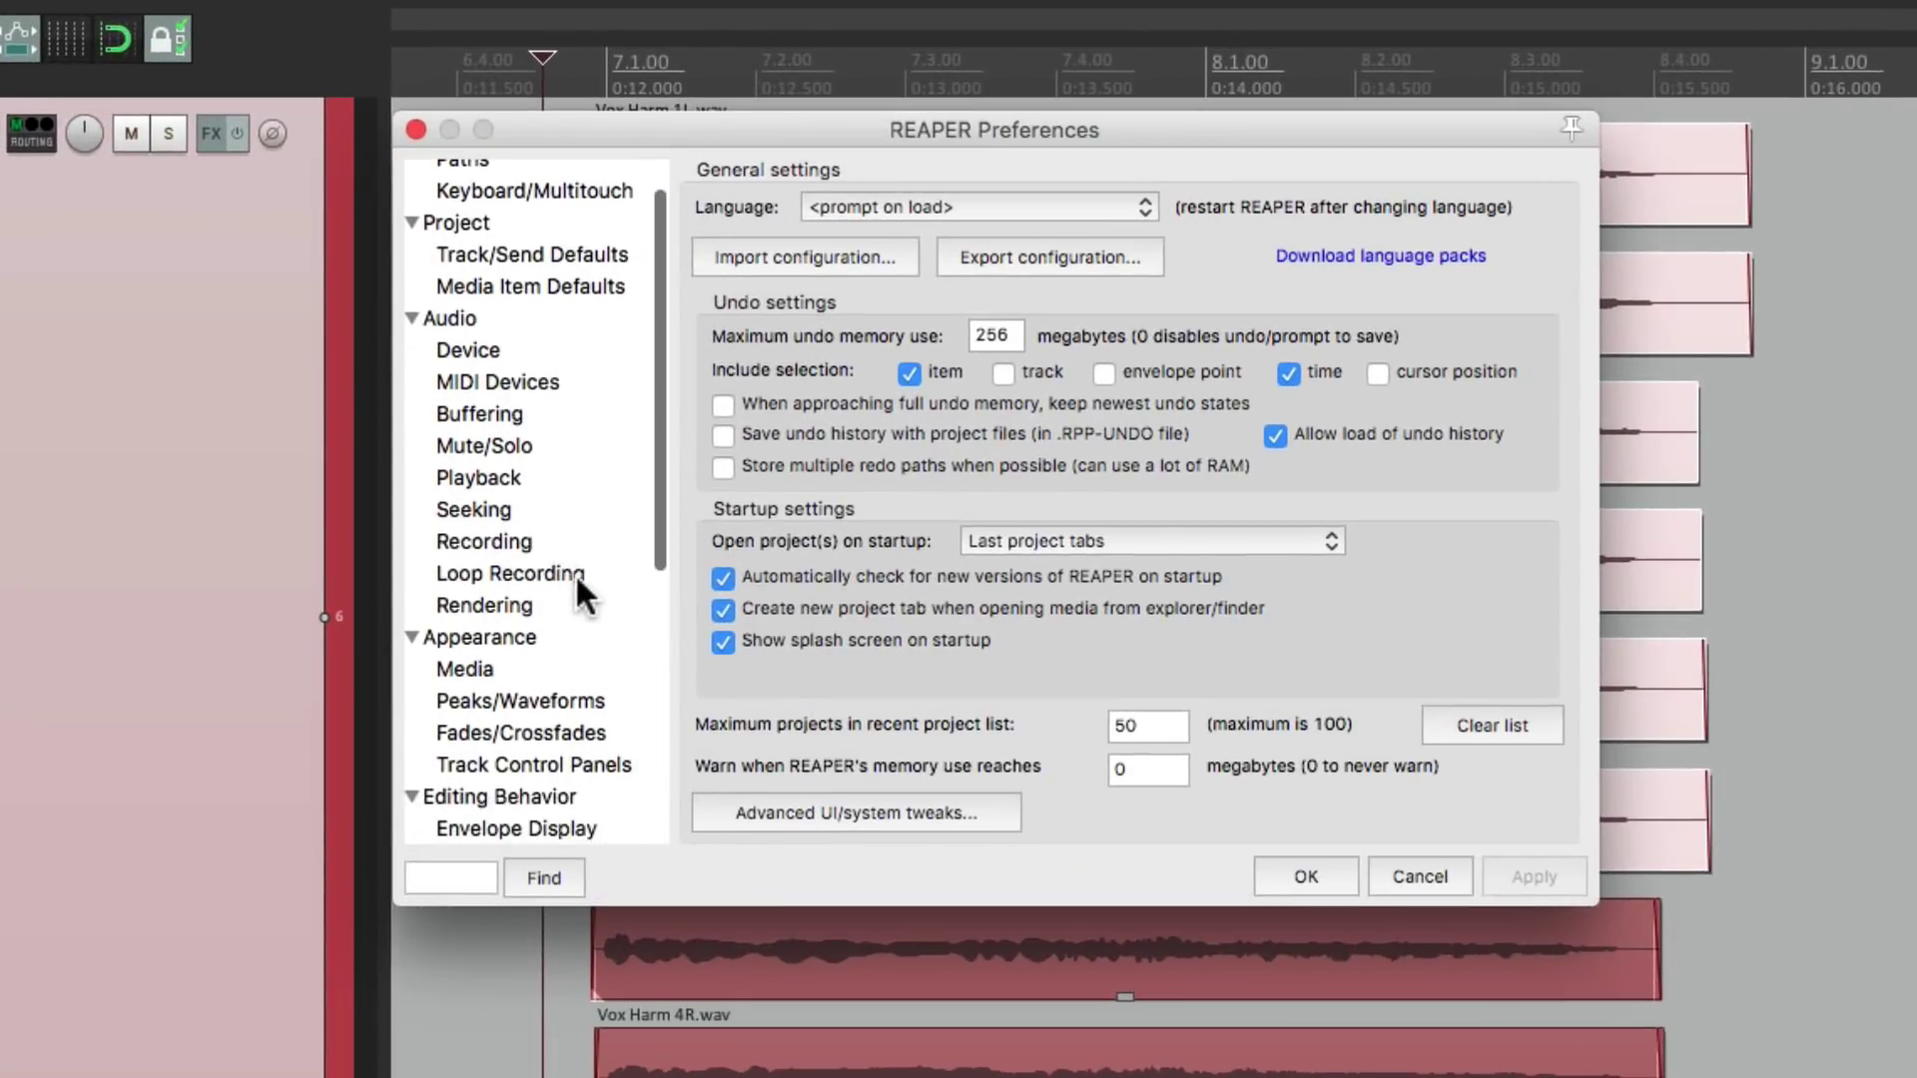
click(576, 667)
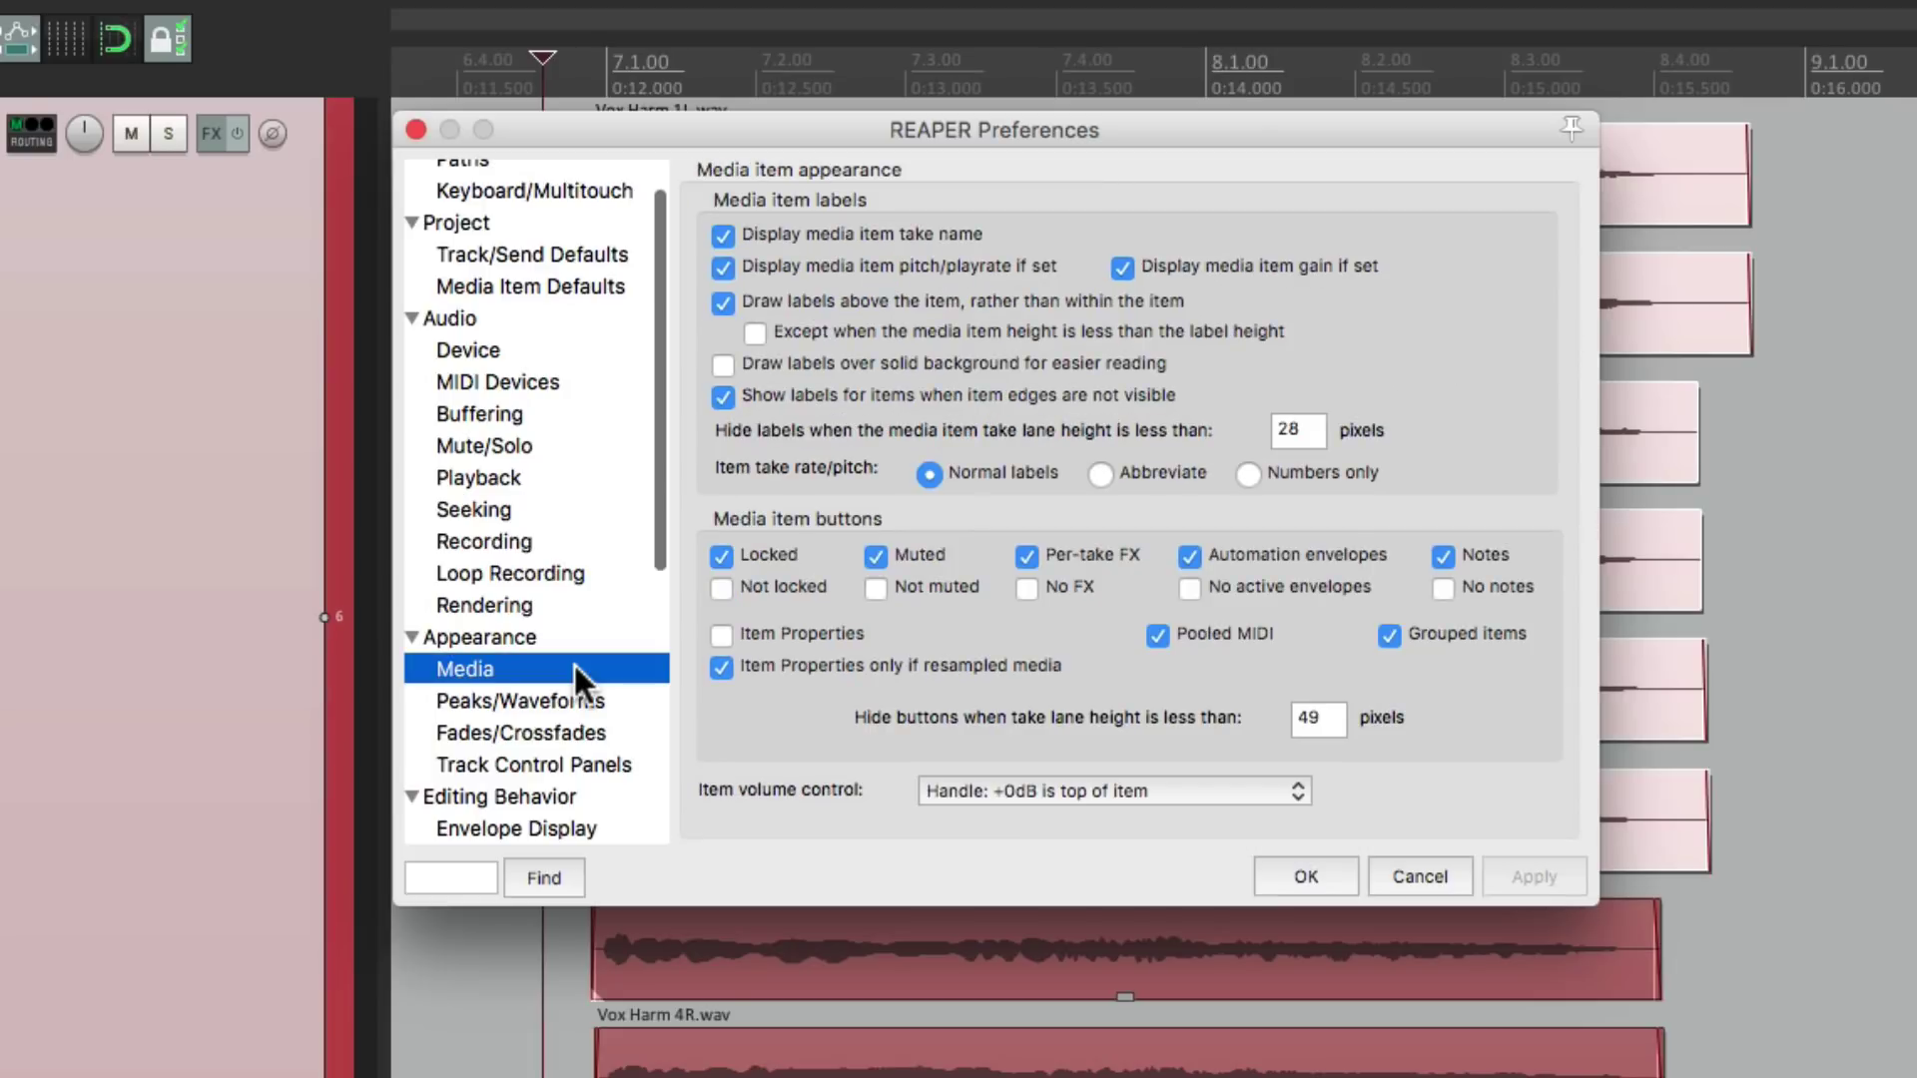
click(878, 588)
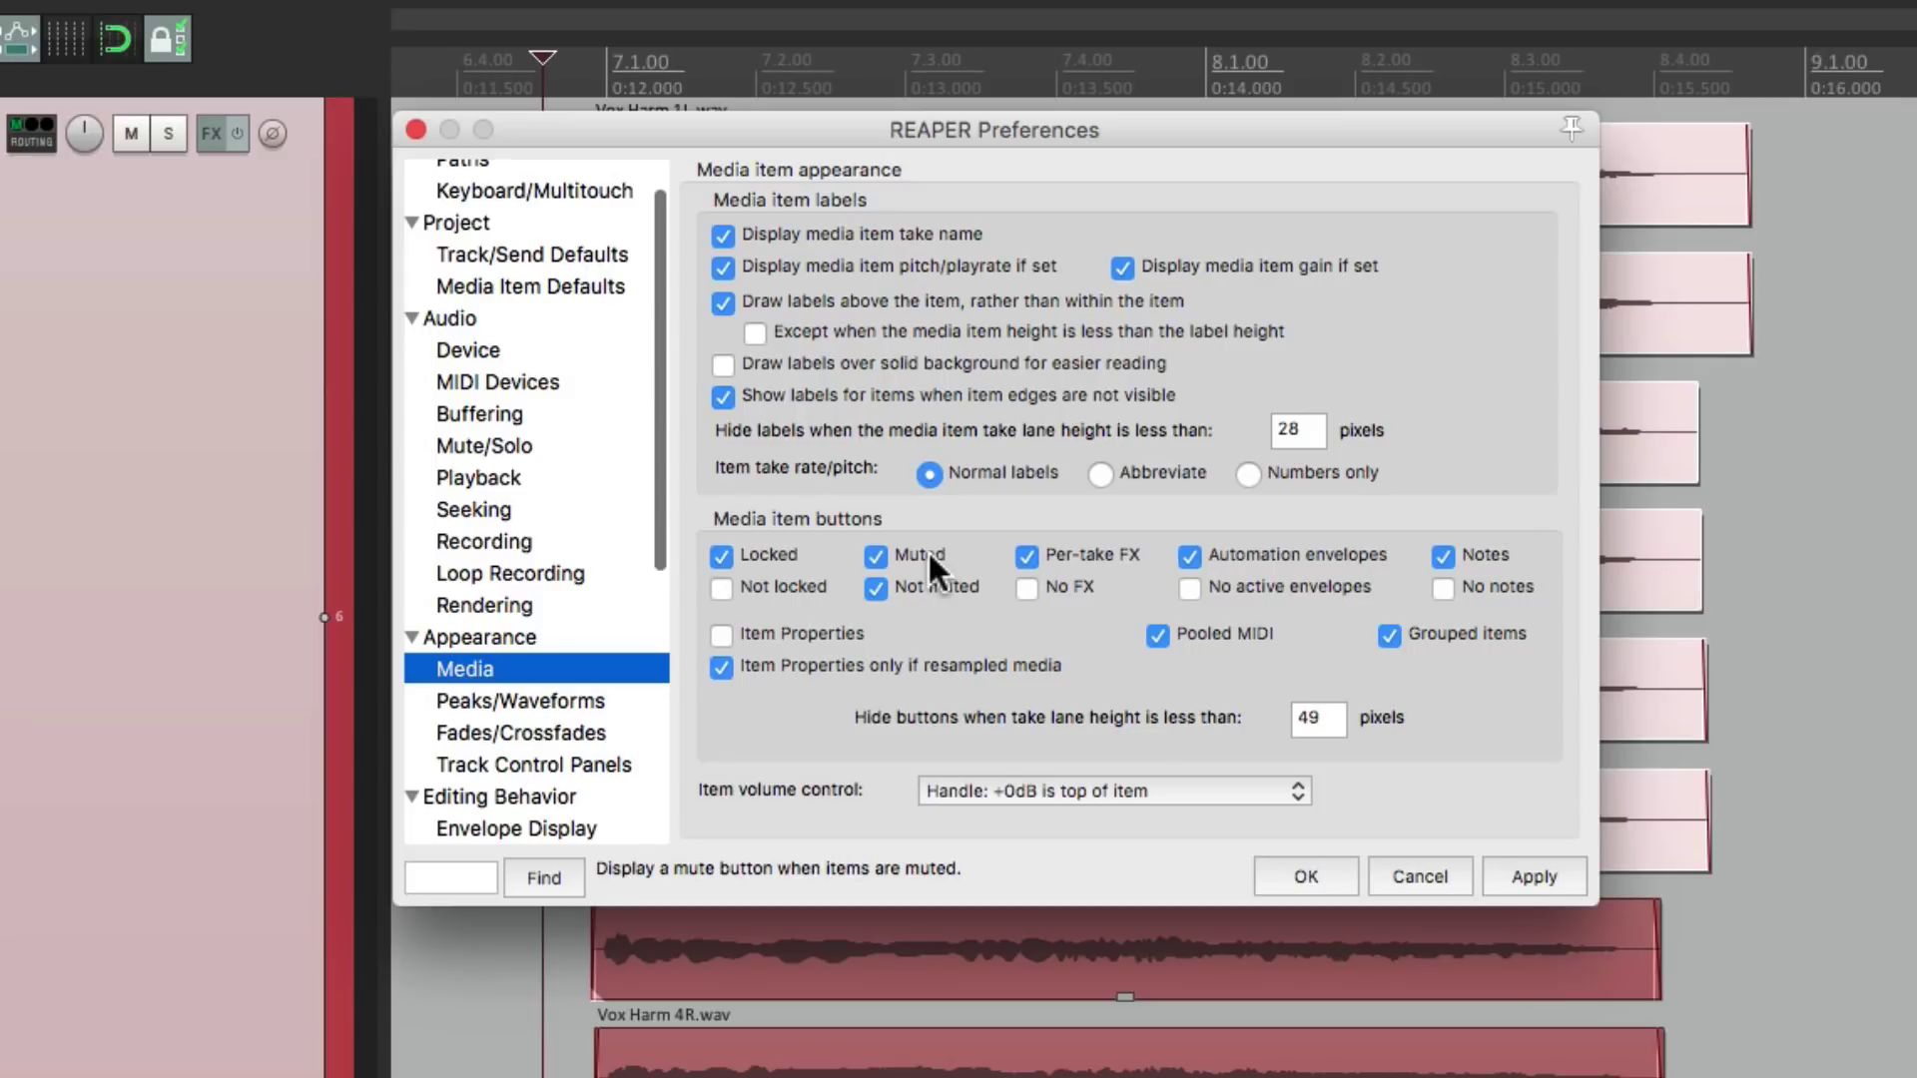
click(1306, 877)
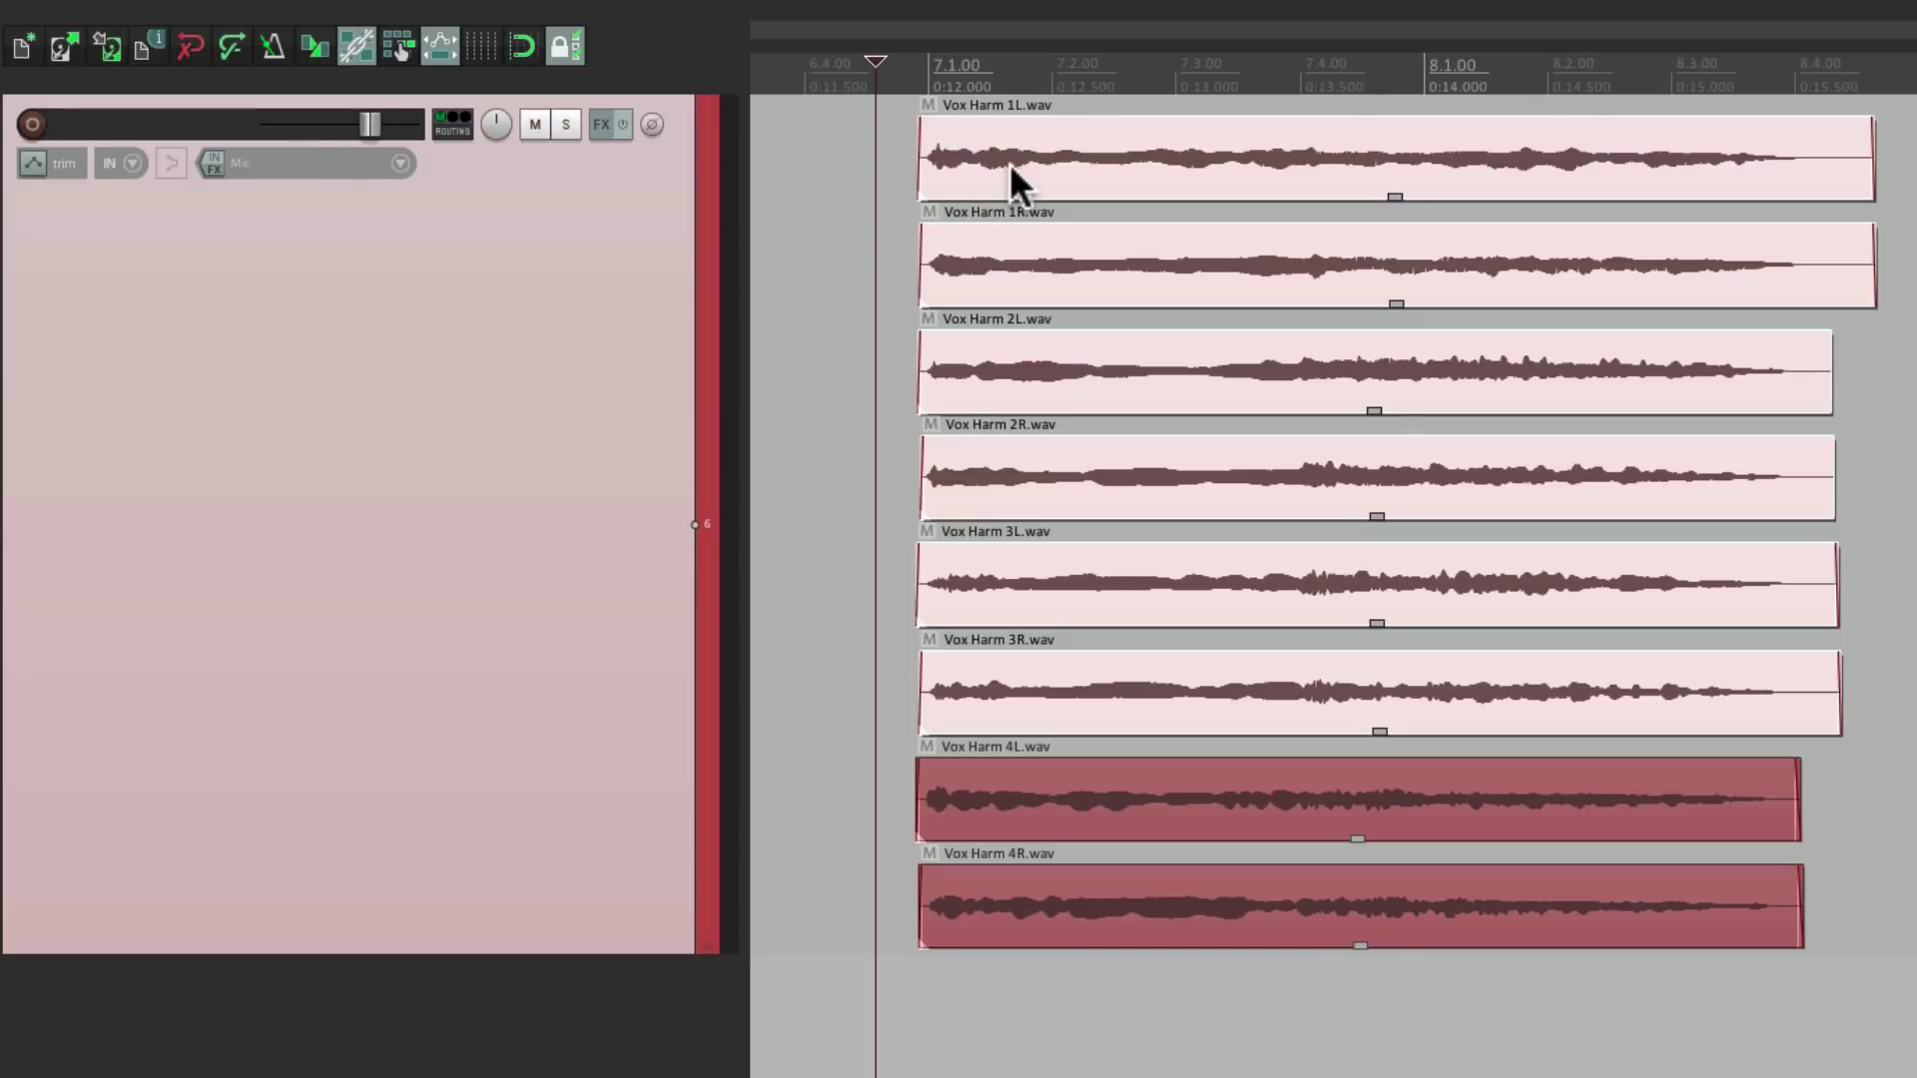
Mute Vox Harm 1L–3R, listen to the remaining items, then unmute them.
click(929, 104)
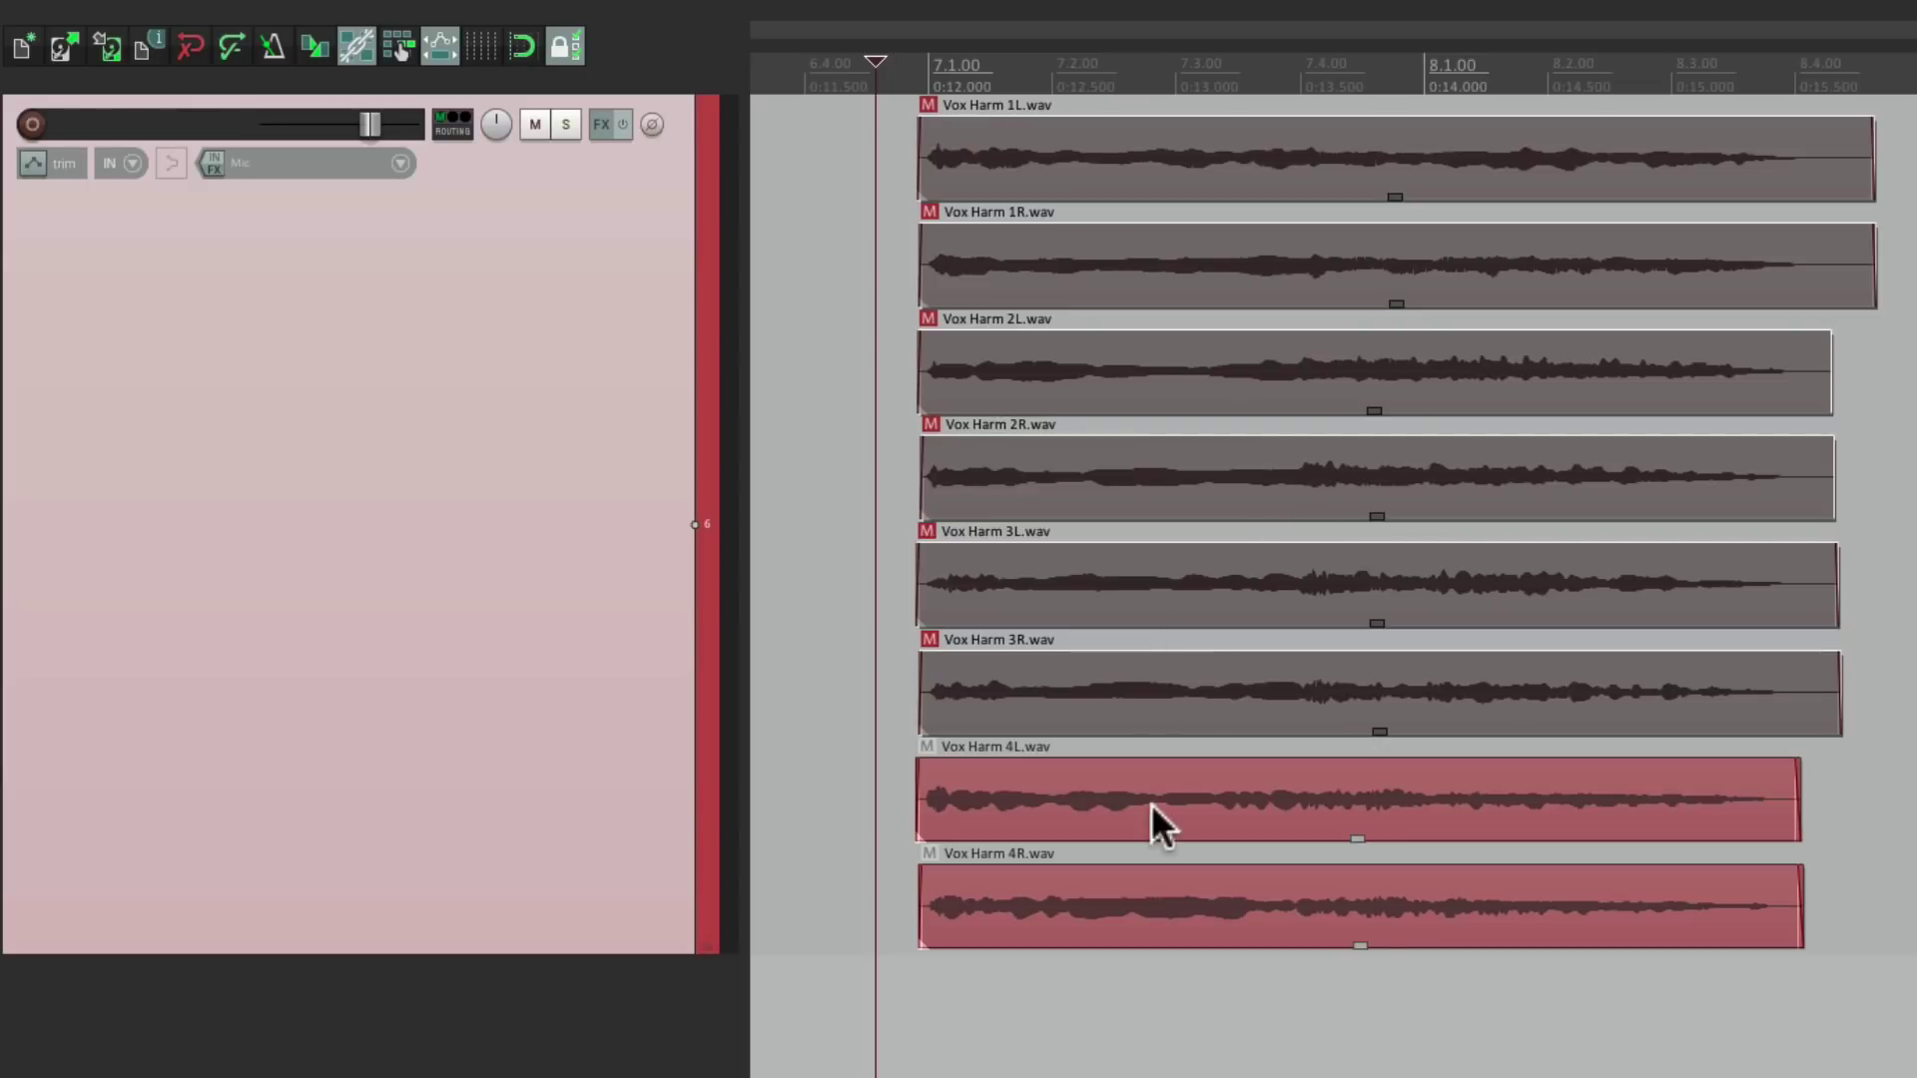
key(space)
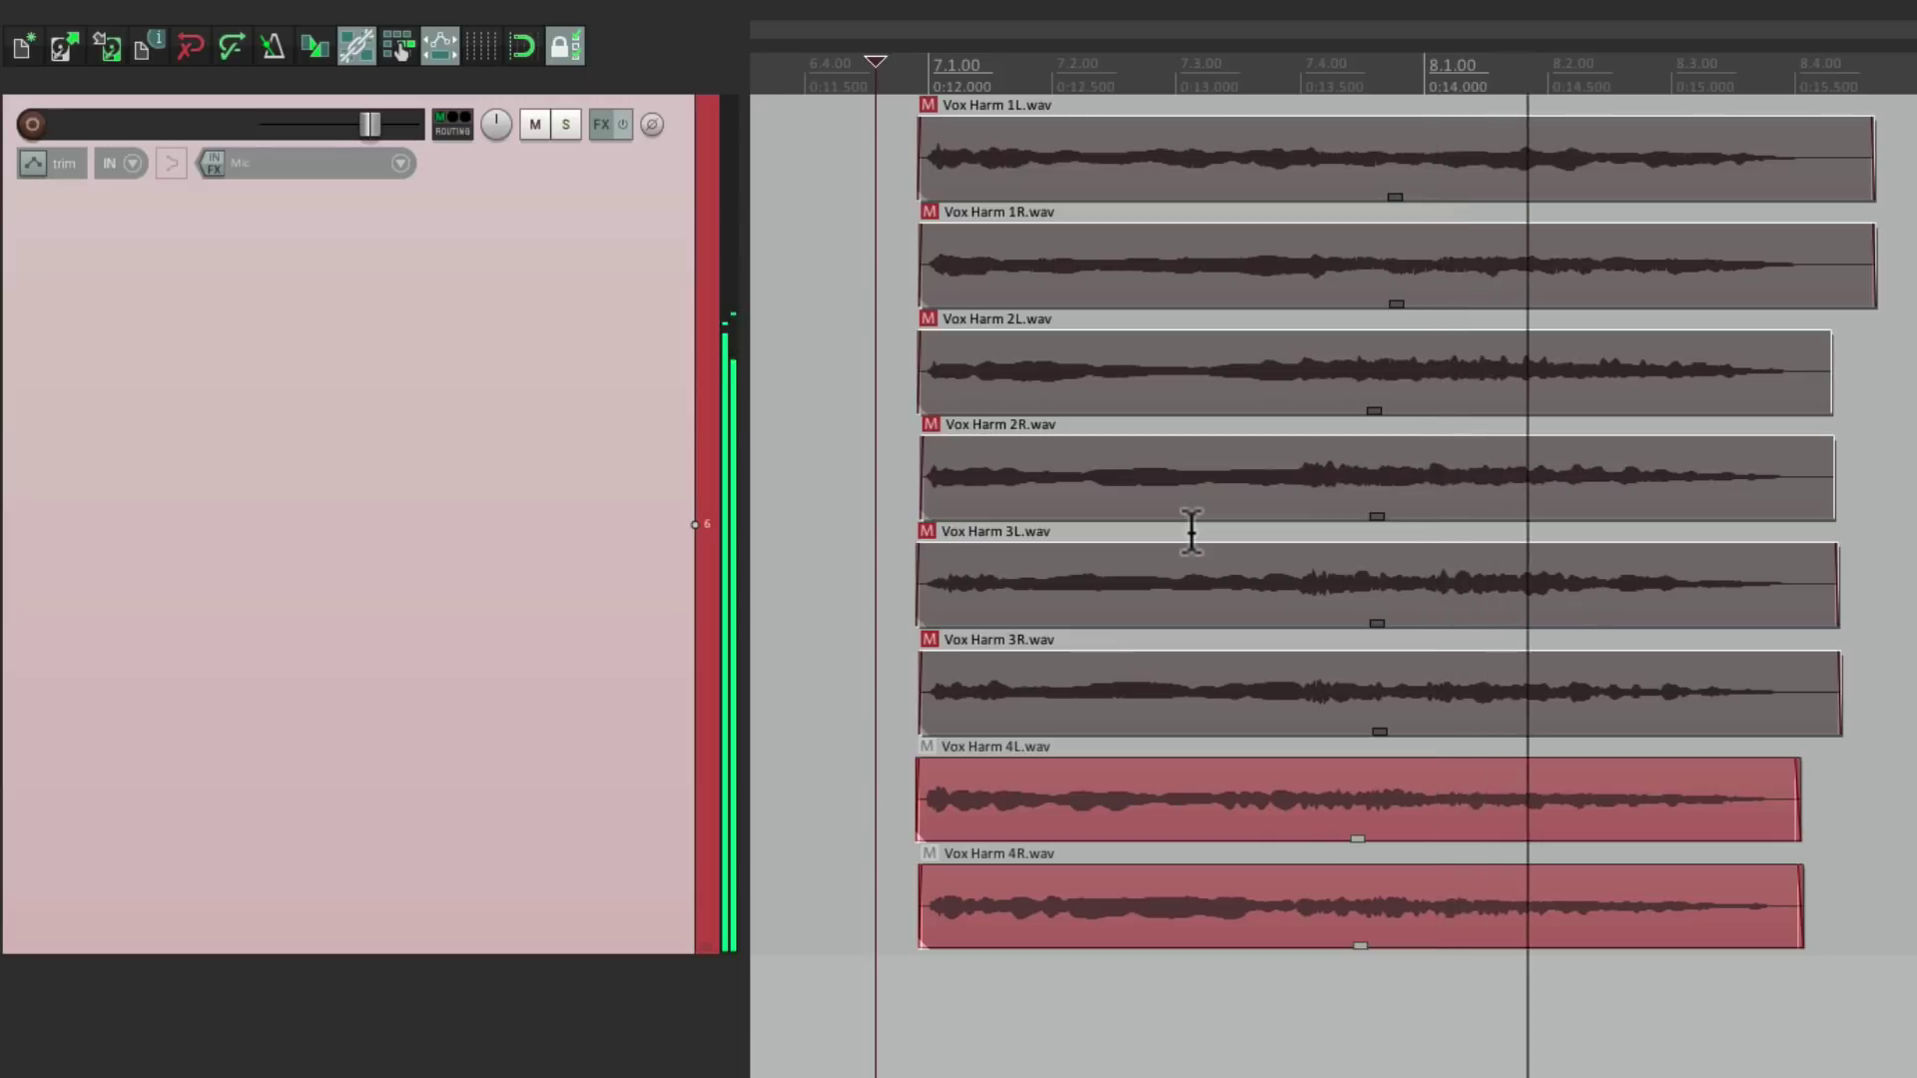
key(space)
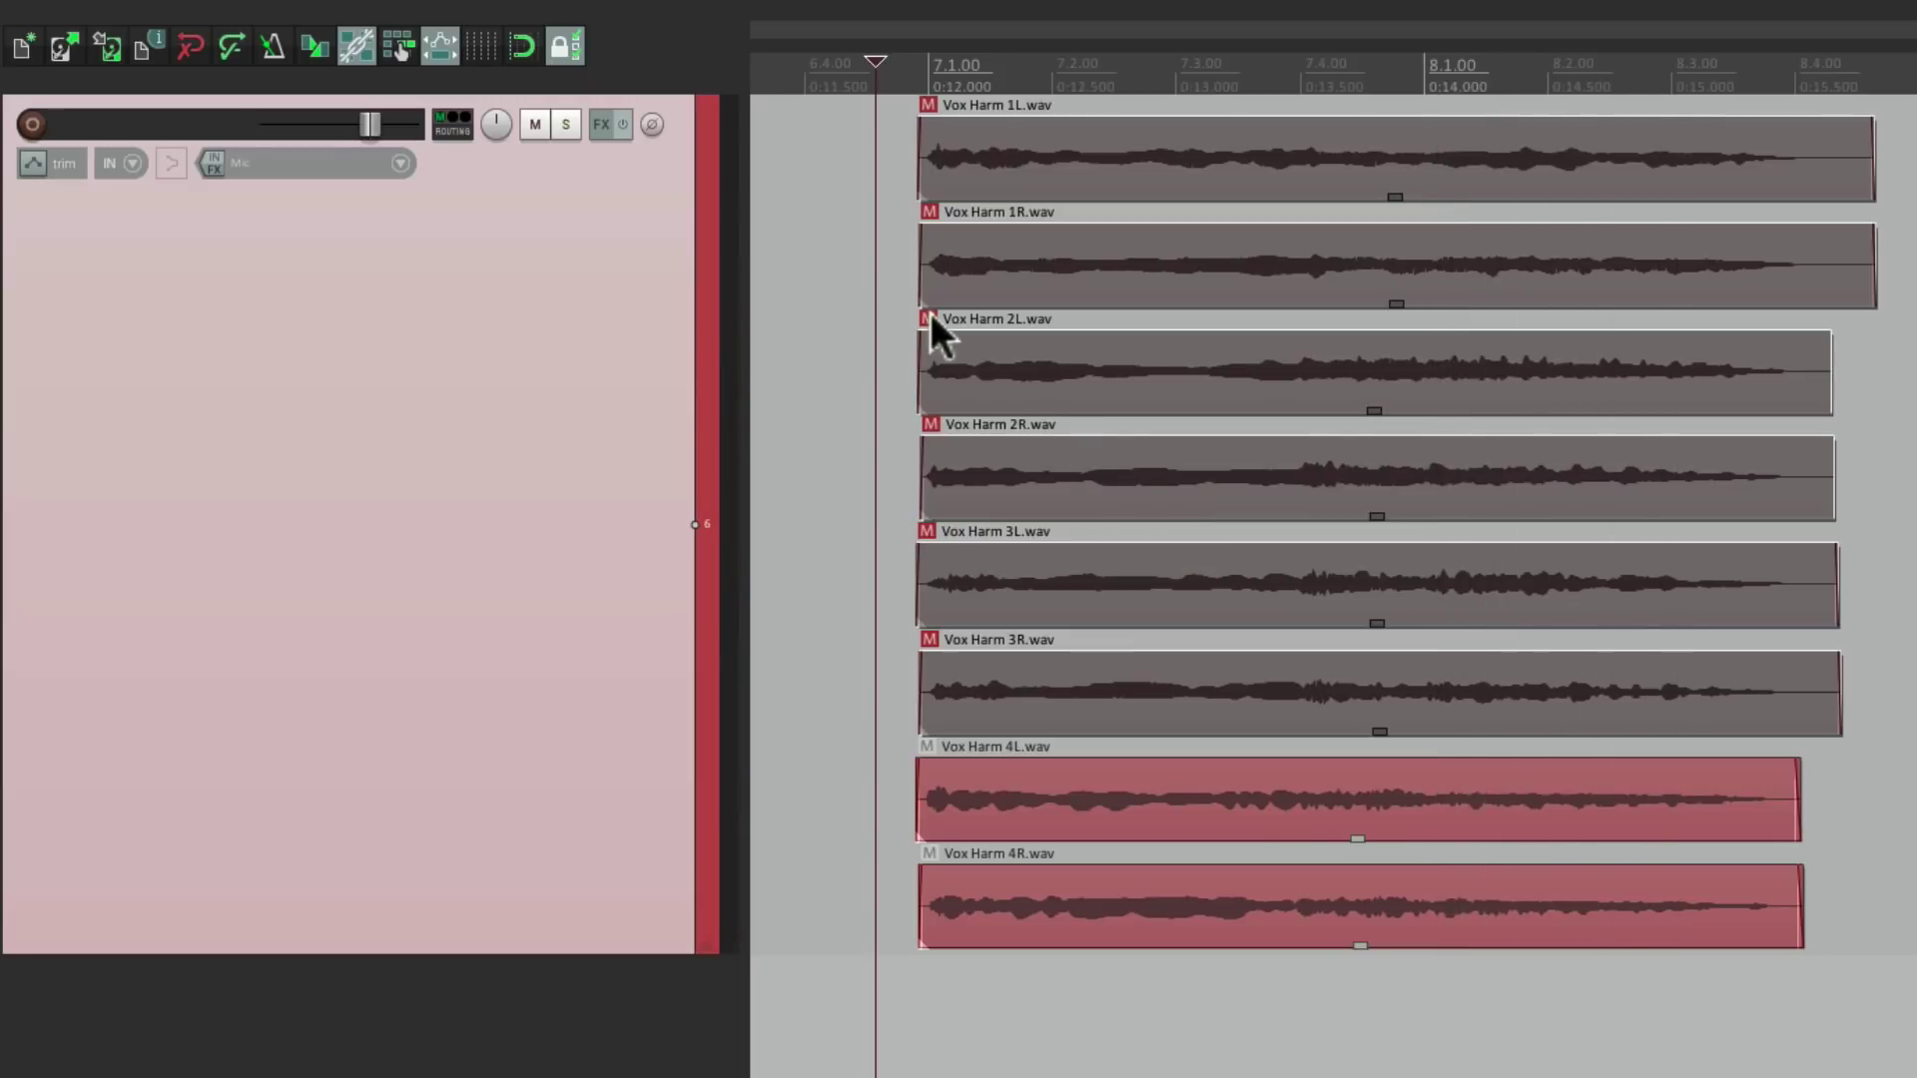
click(929, 319)
Audition Vox Harm 2L and 2R alone, then unmute the others and select all eight.
ctrl+click(1000, 396)
ctrl+click(1043, 489)
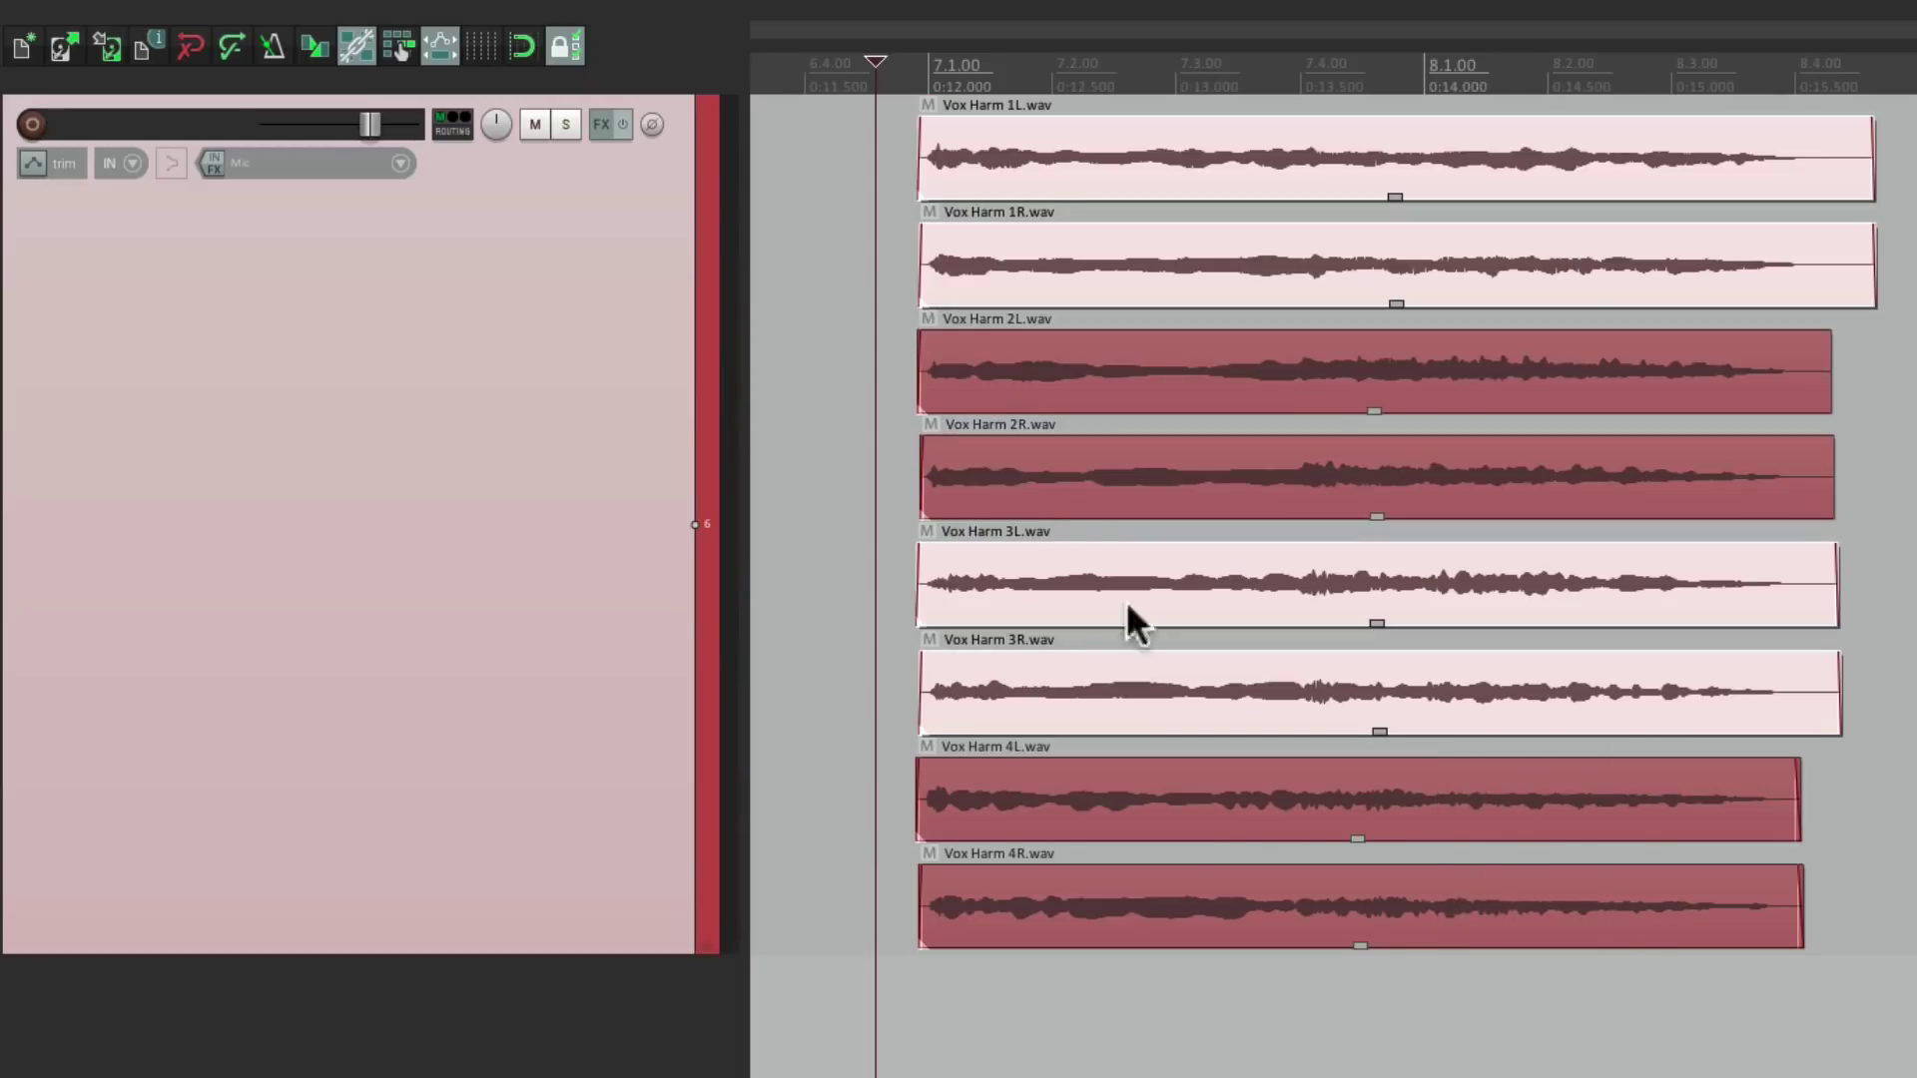
ctrl+click(1147, 813)
ctrl+click(1180, 915)
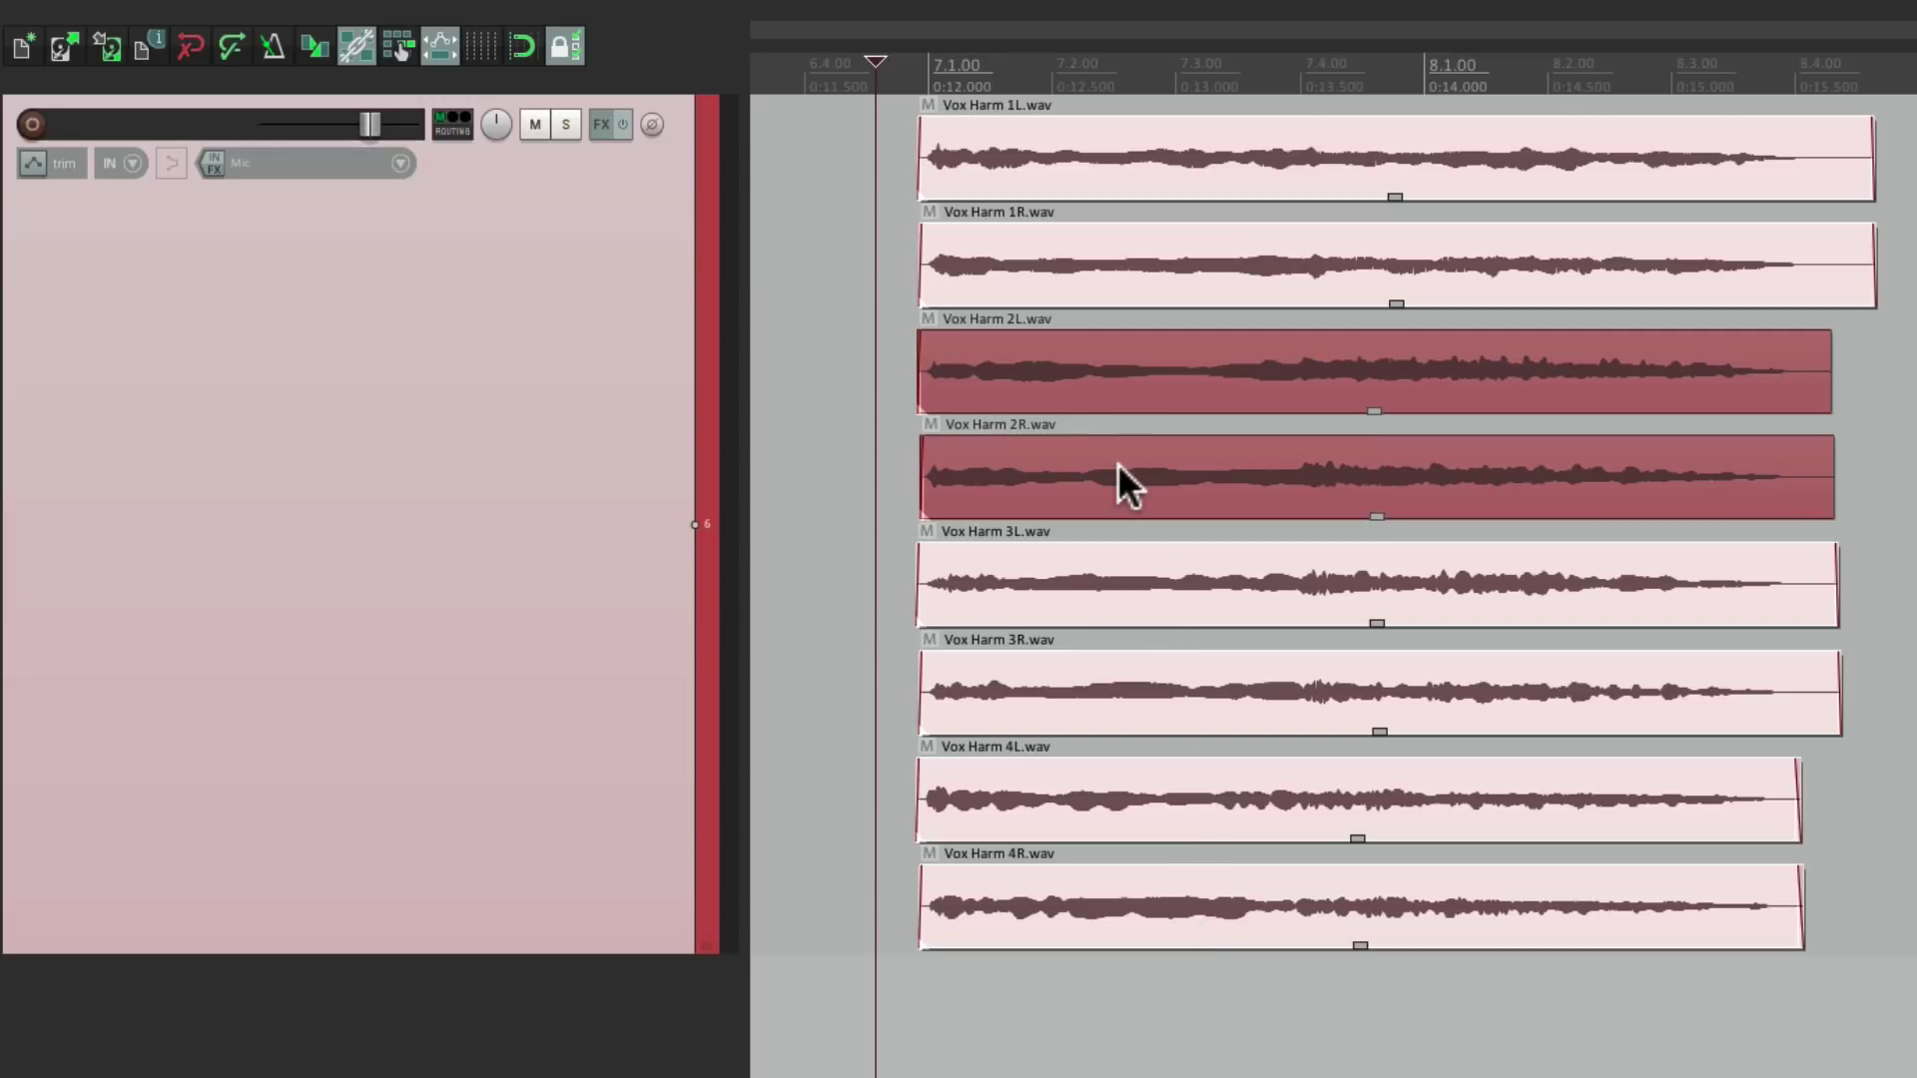
click(924, 531)
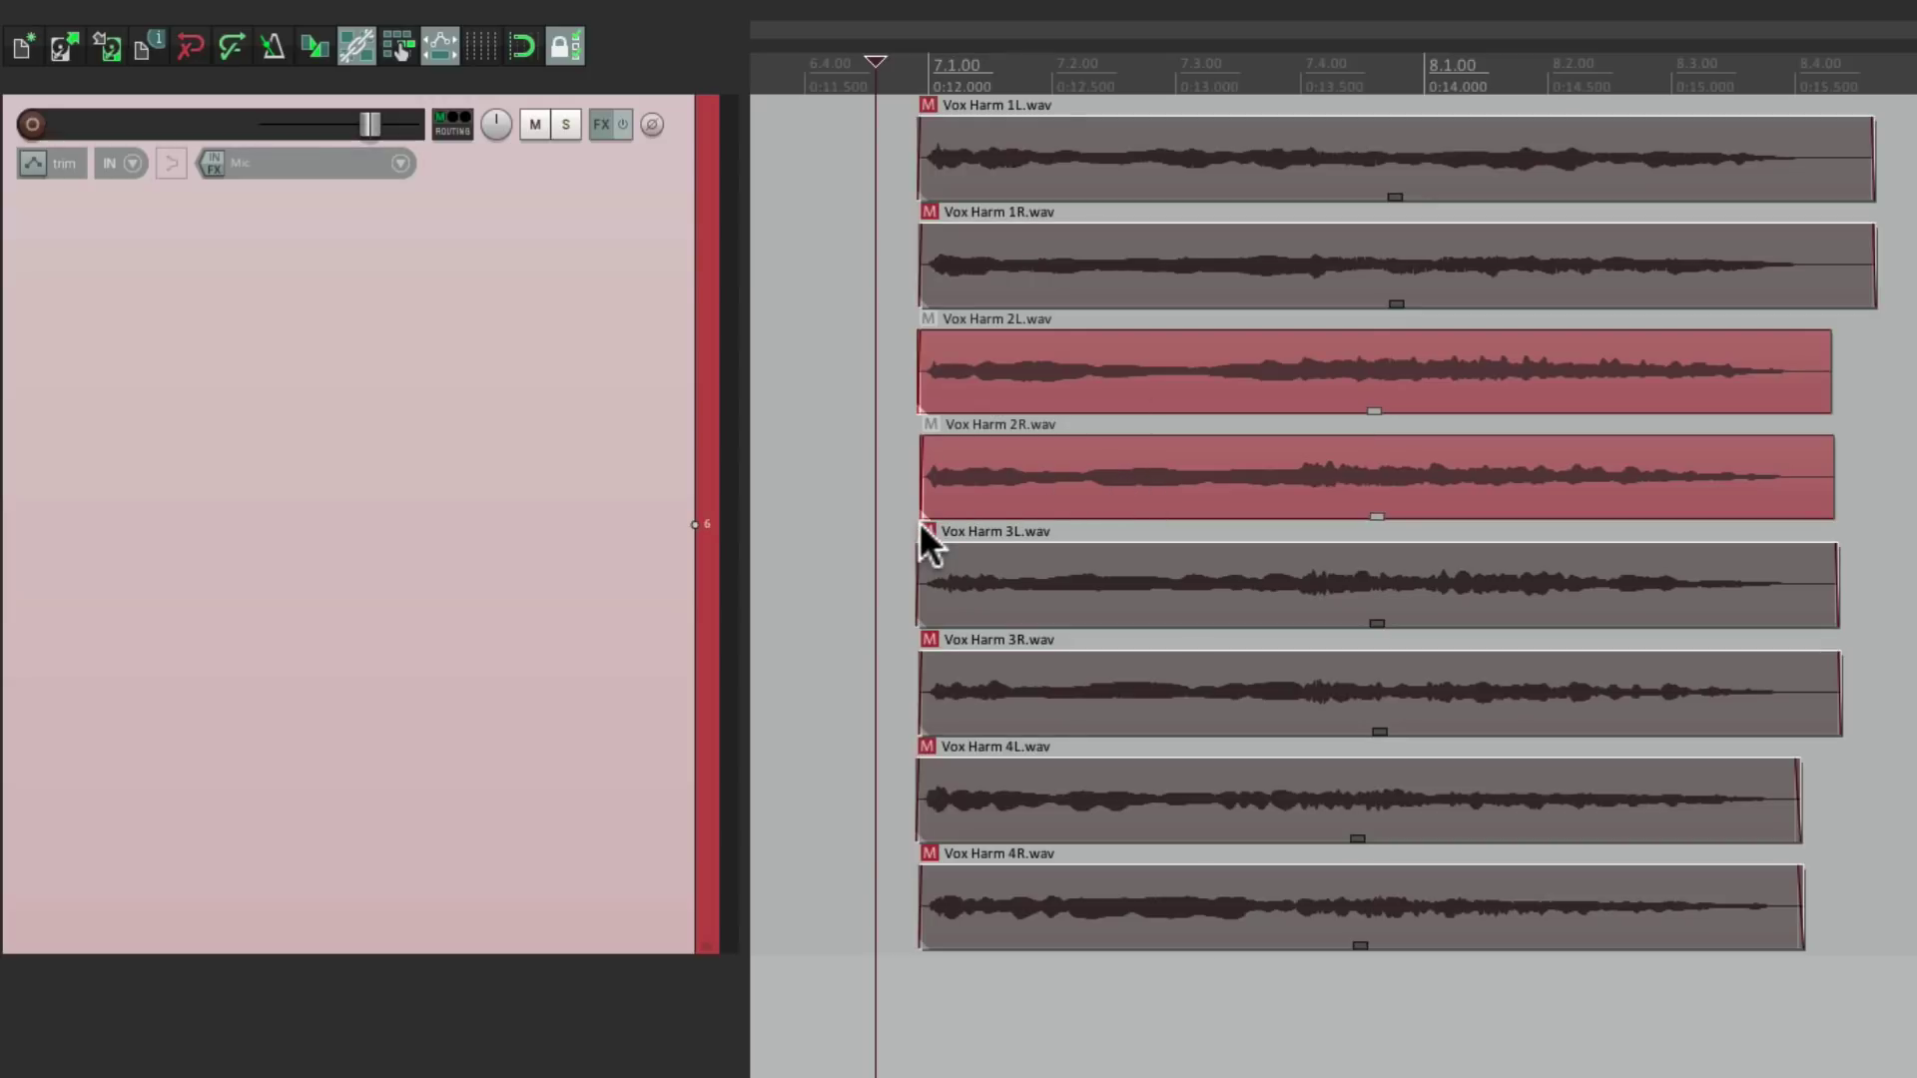
key(space)
click(920, 529)
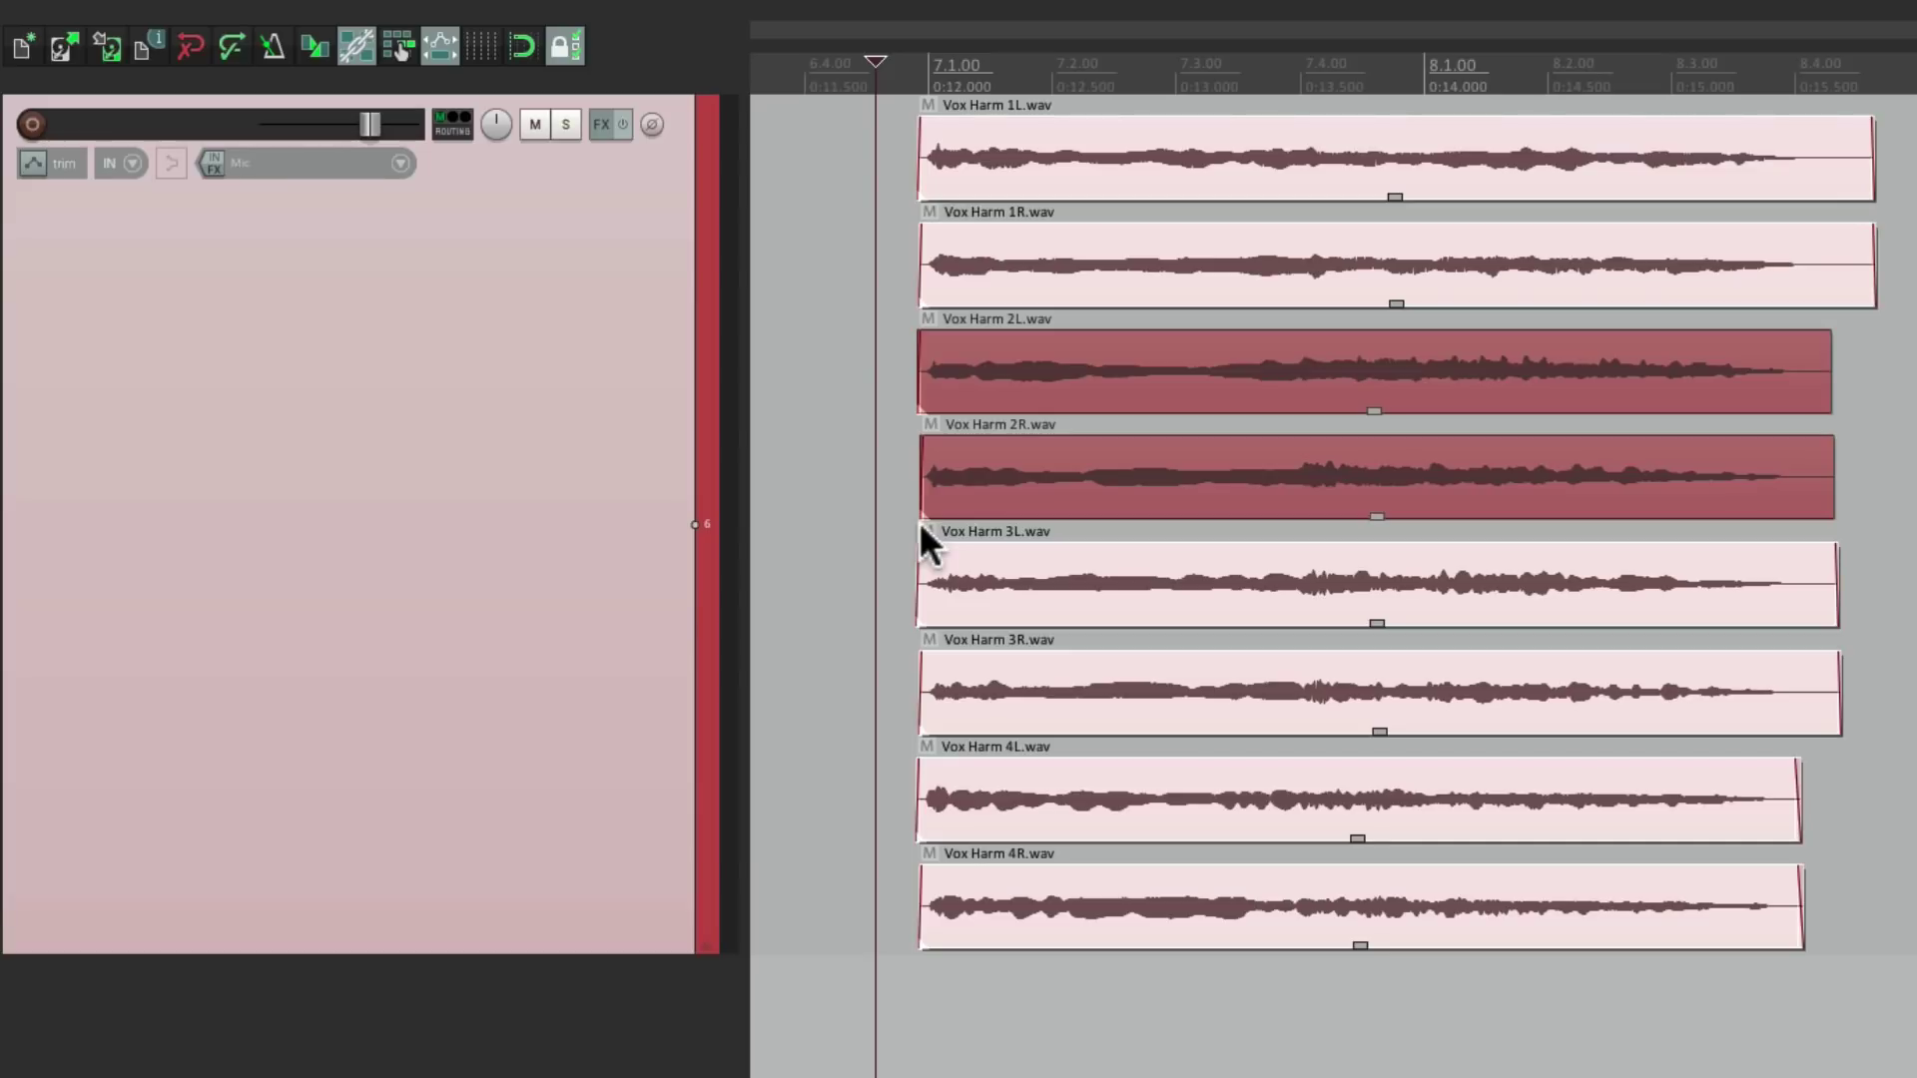
key(ctrl+a)
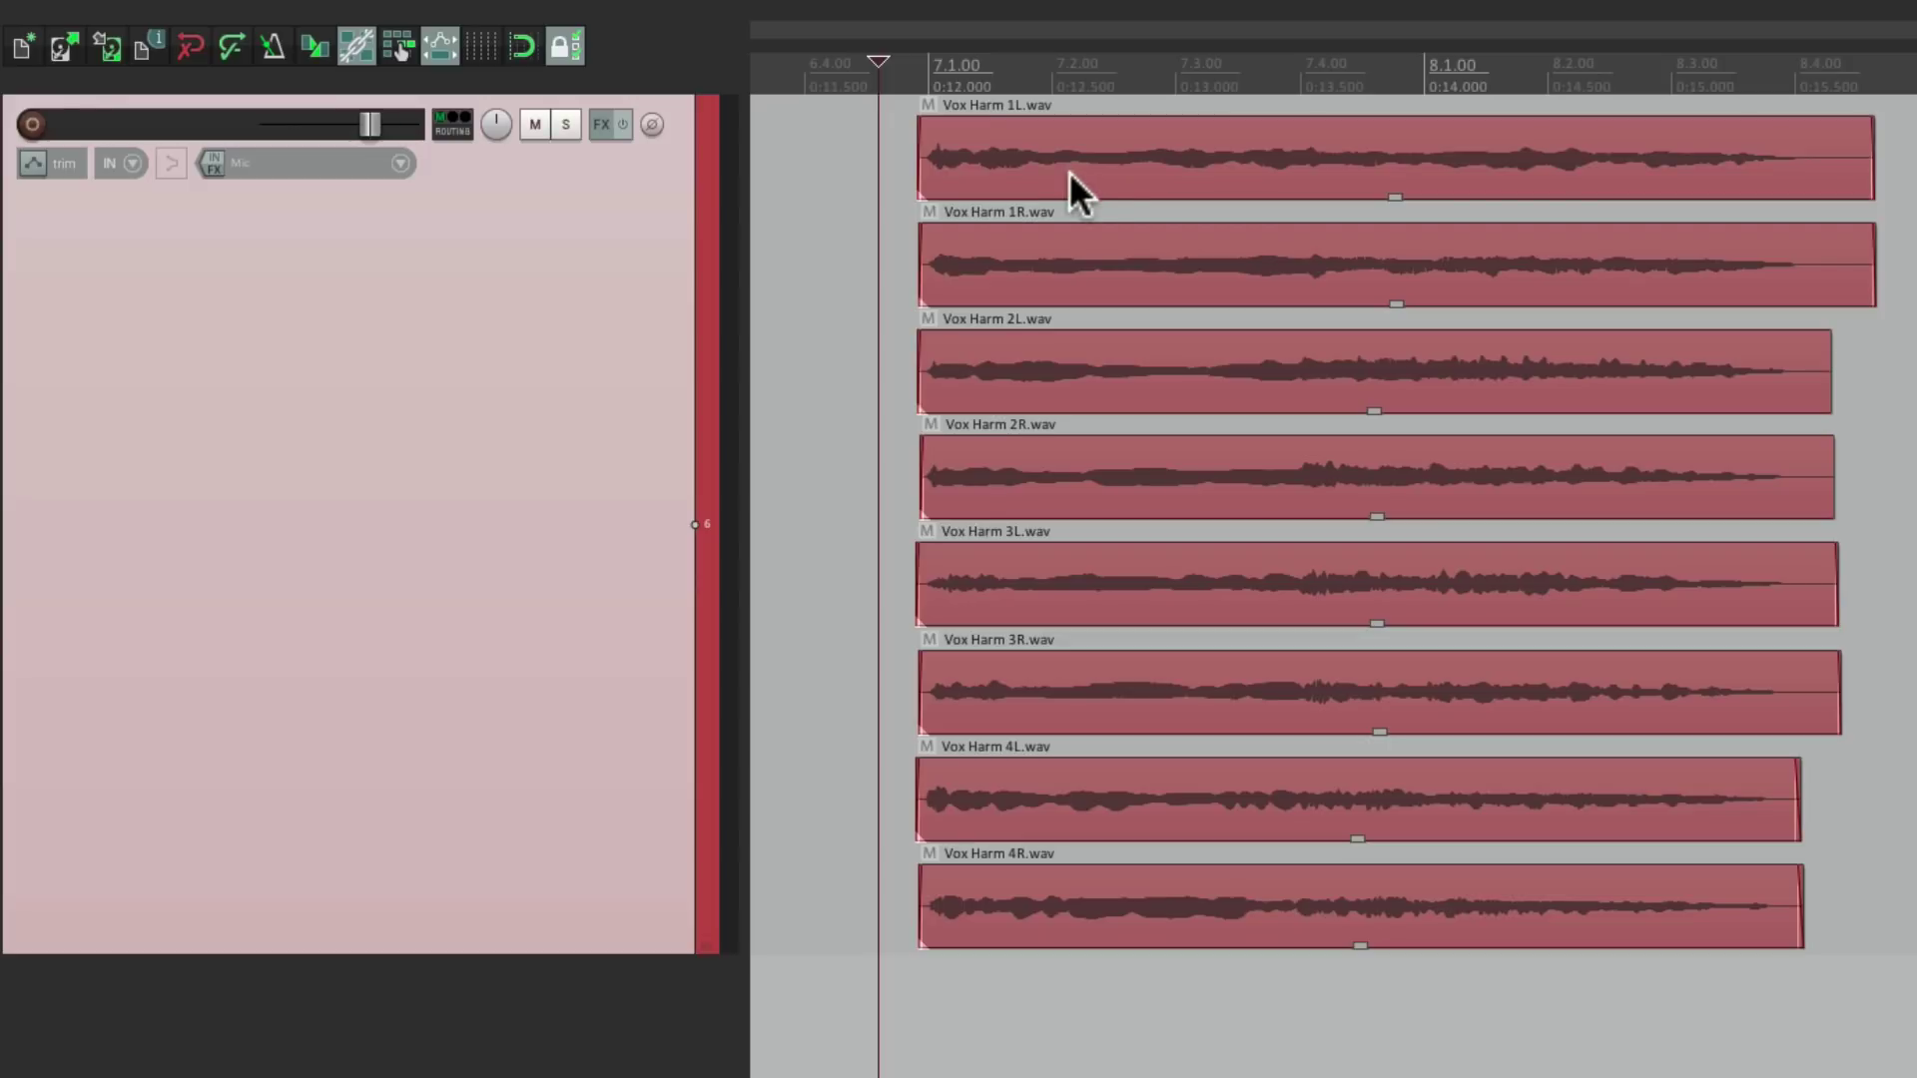
Open the Add FX plugin list for Vox Harm 1L's take via Take > Show FX chain.
right_click(1057, 136)
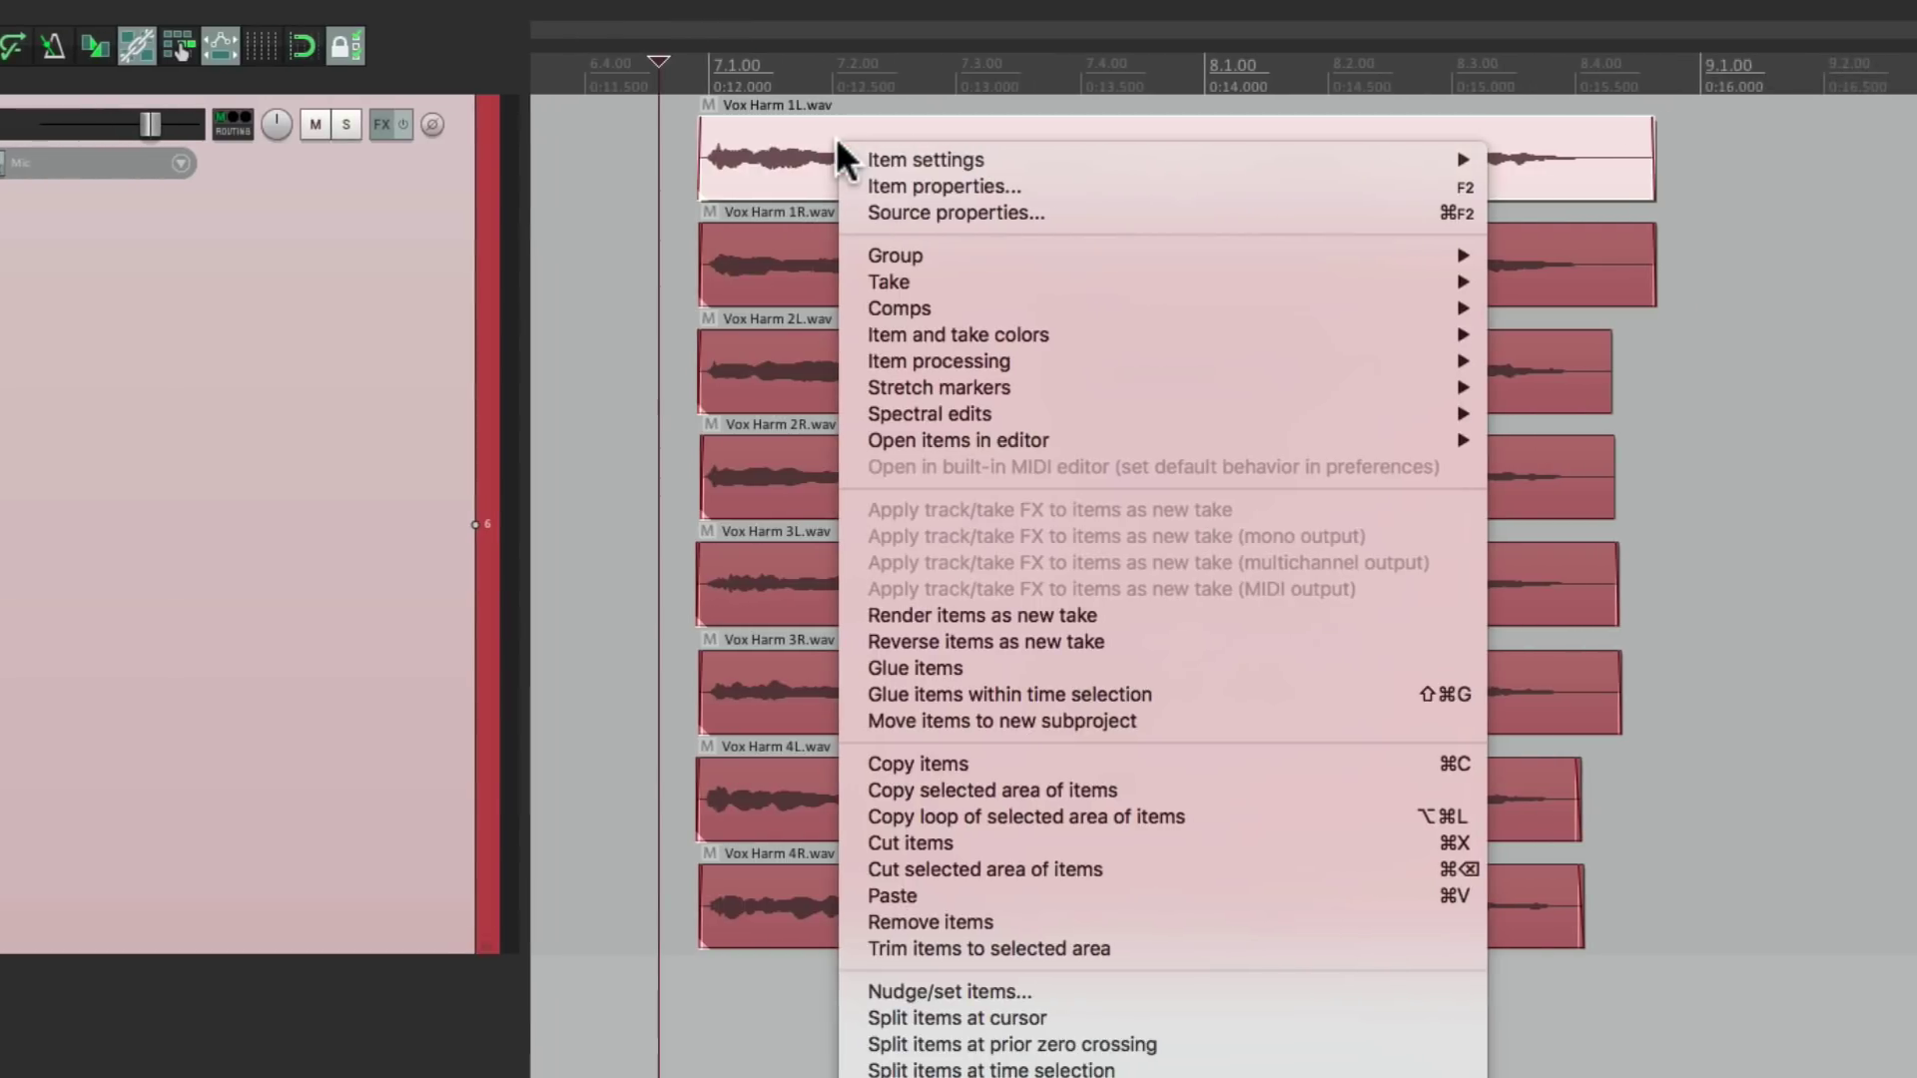
mouse_move(1068, 282)
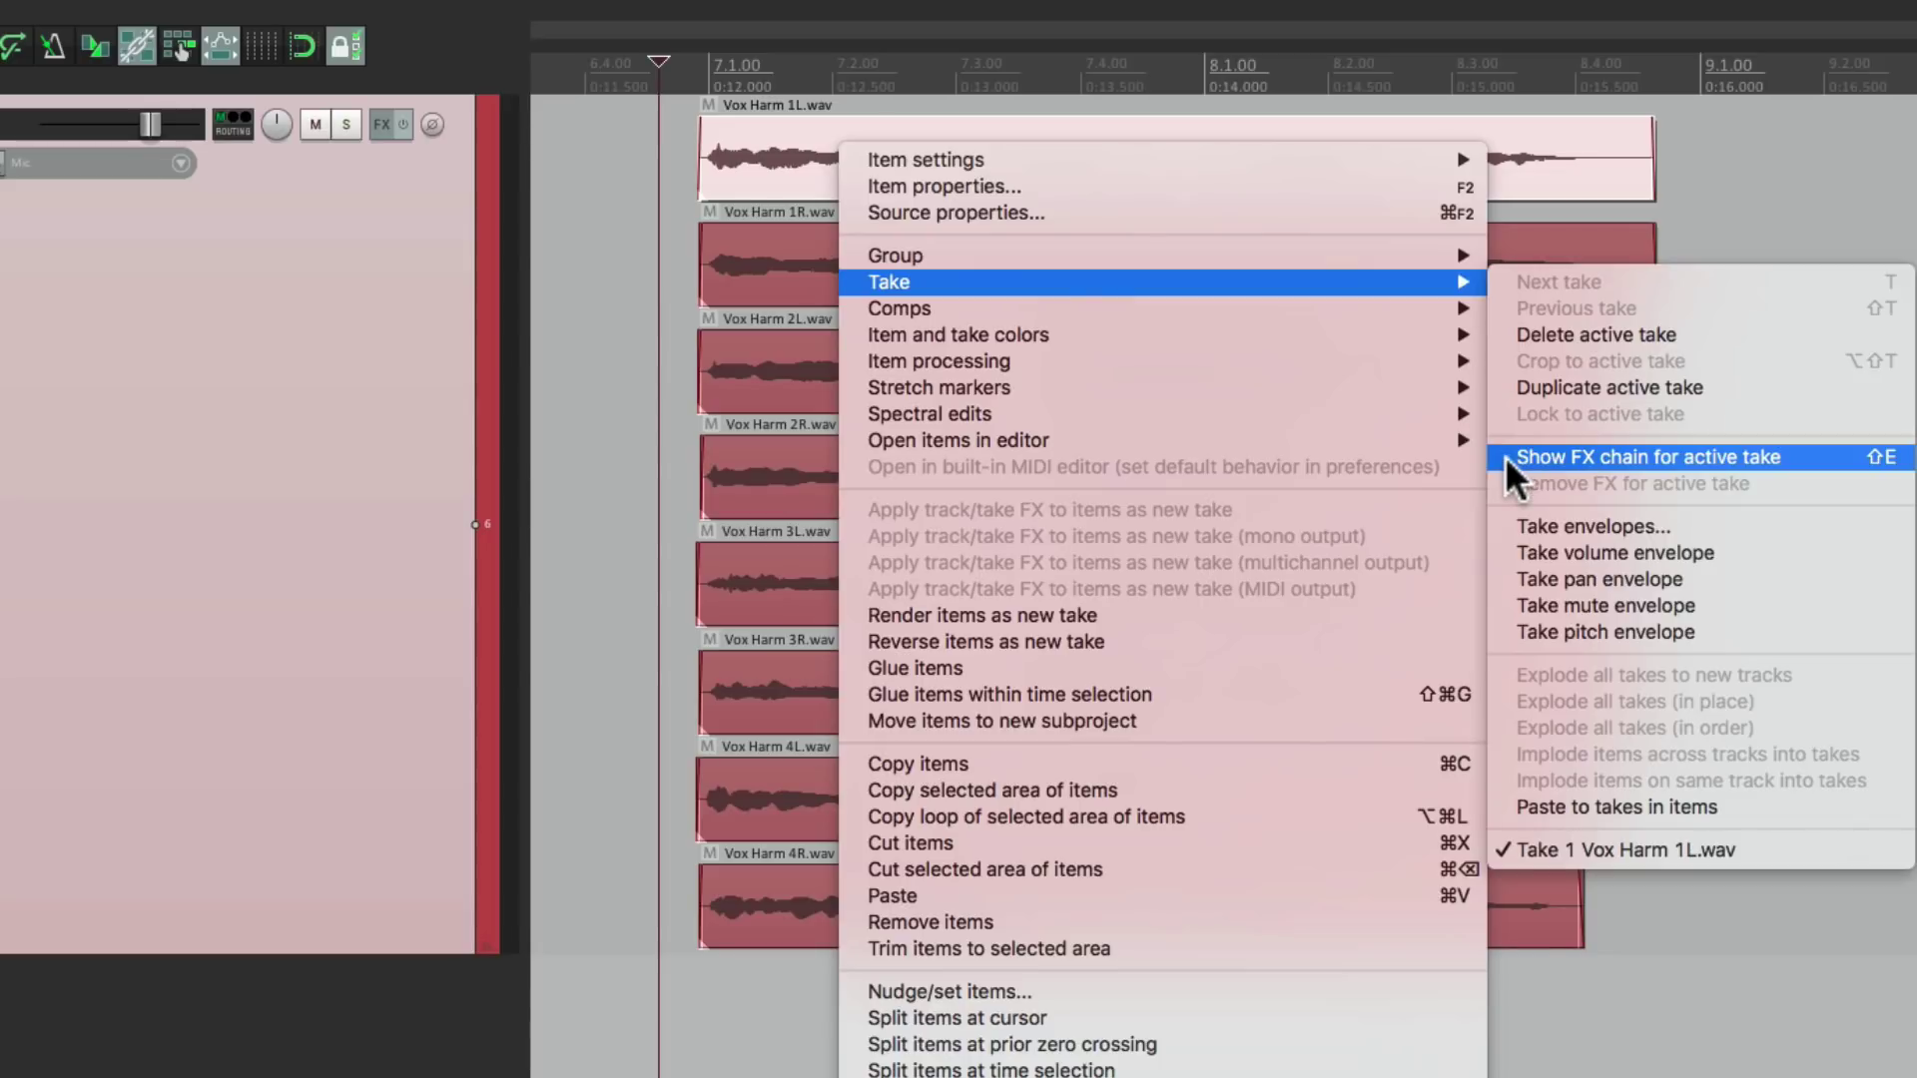
click(1859, 458)
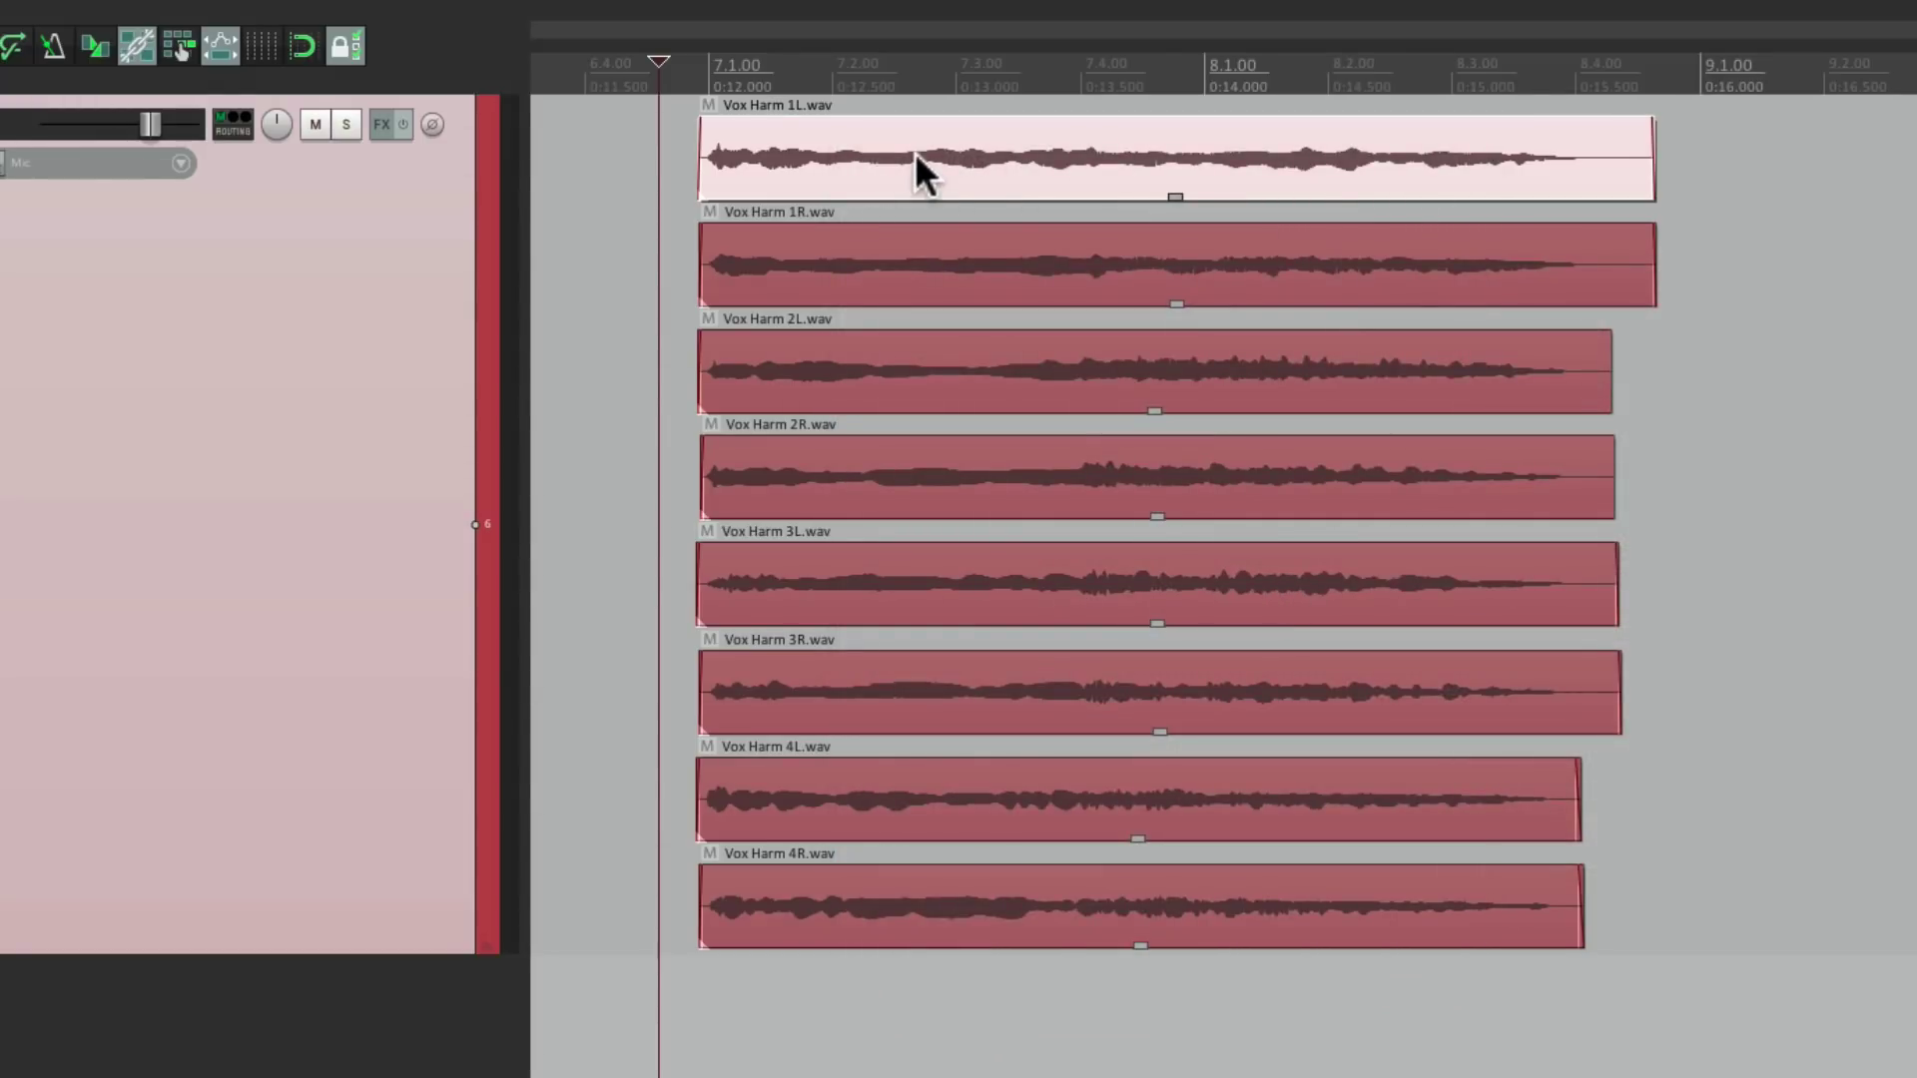
key(shift+e)
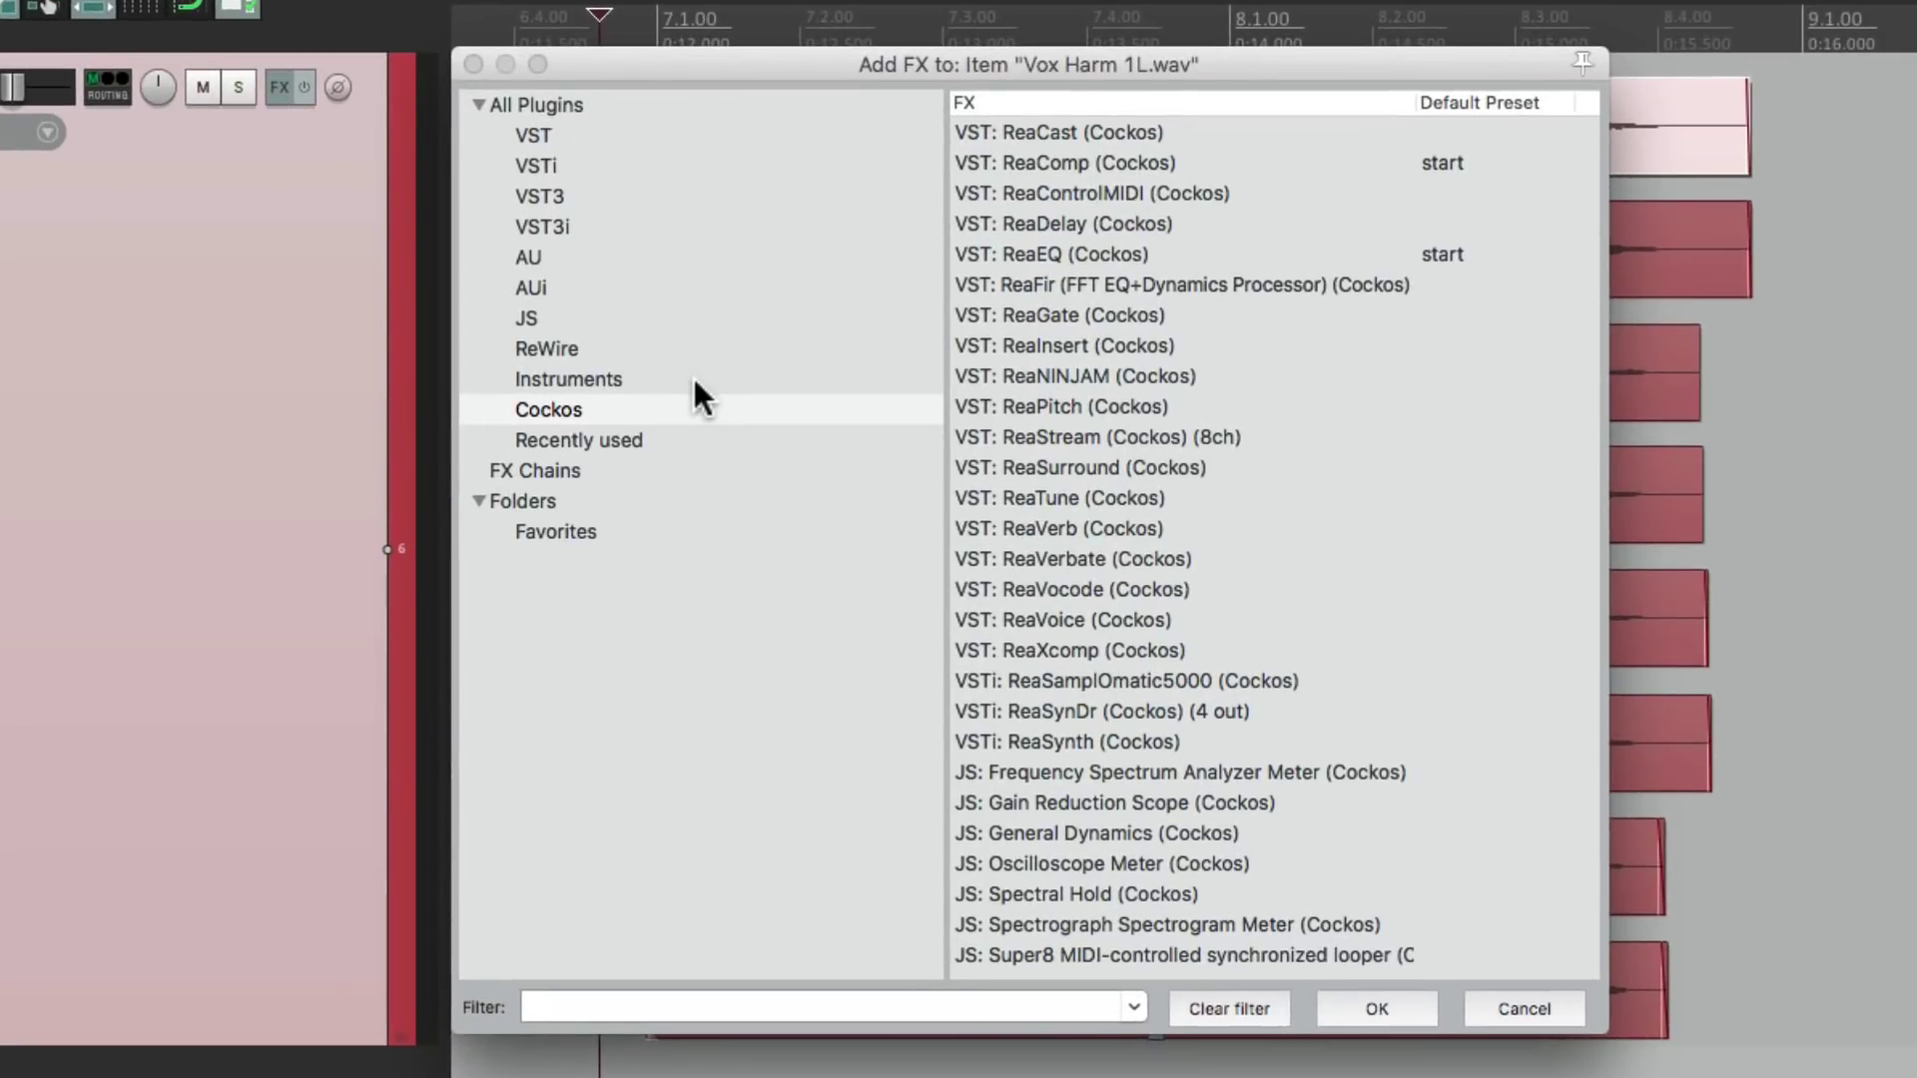
Add ReaEQ as a take effect on the Vox Harm 1L item.
double_click(1045, 252)
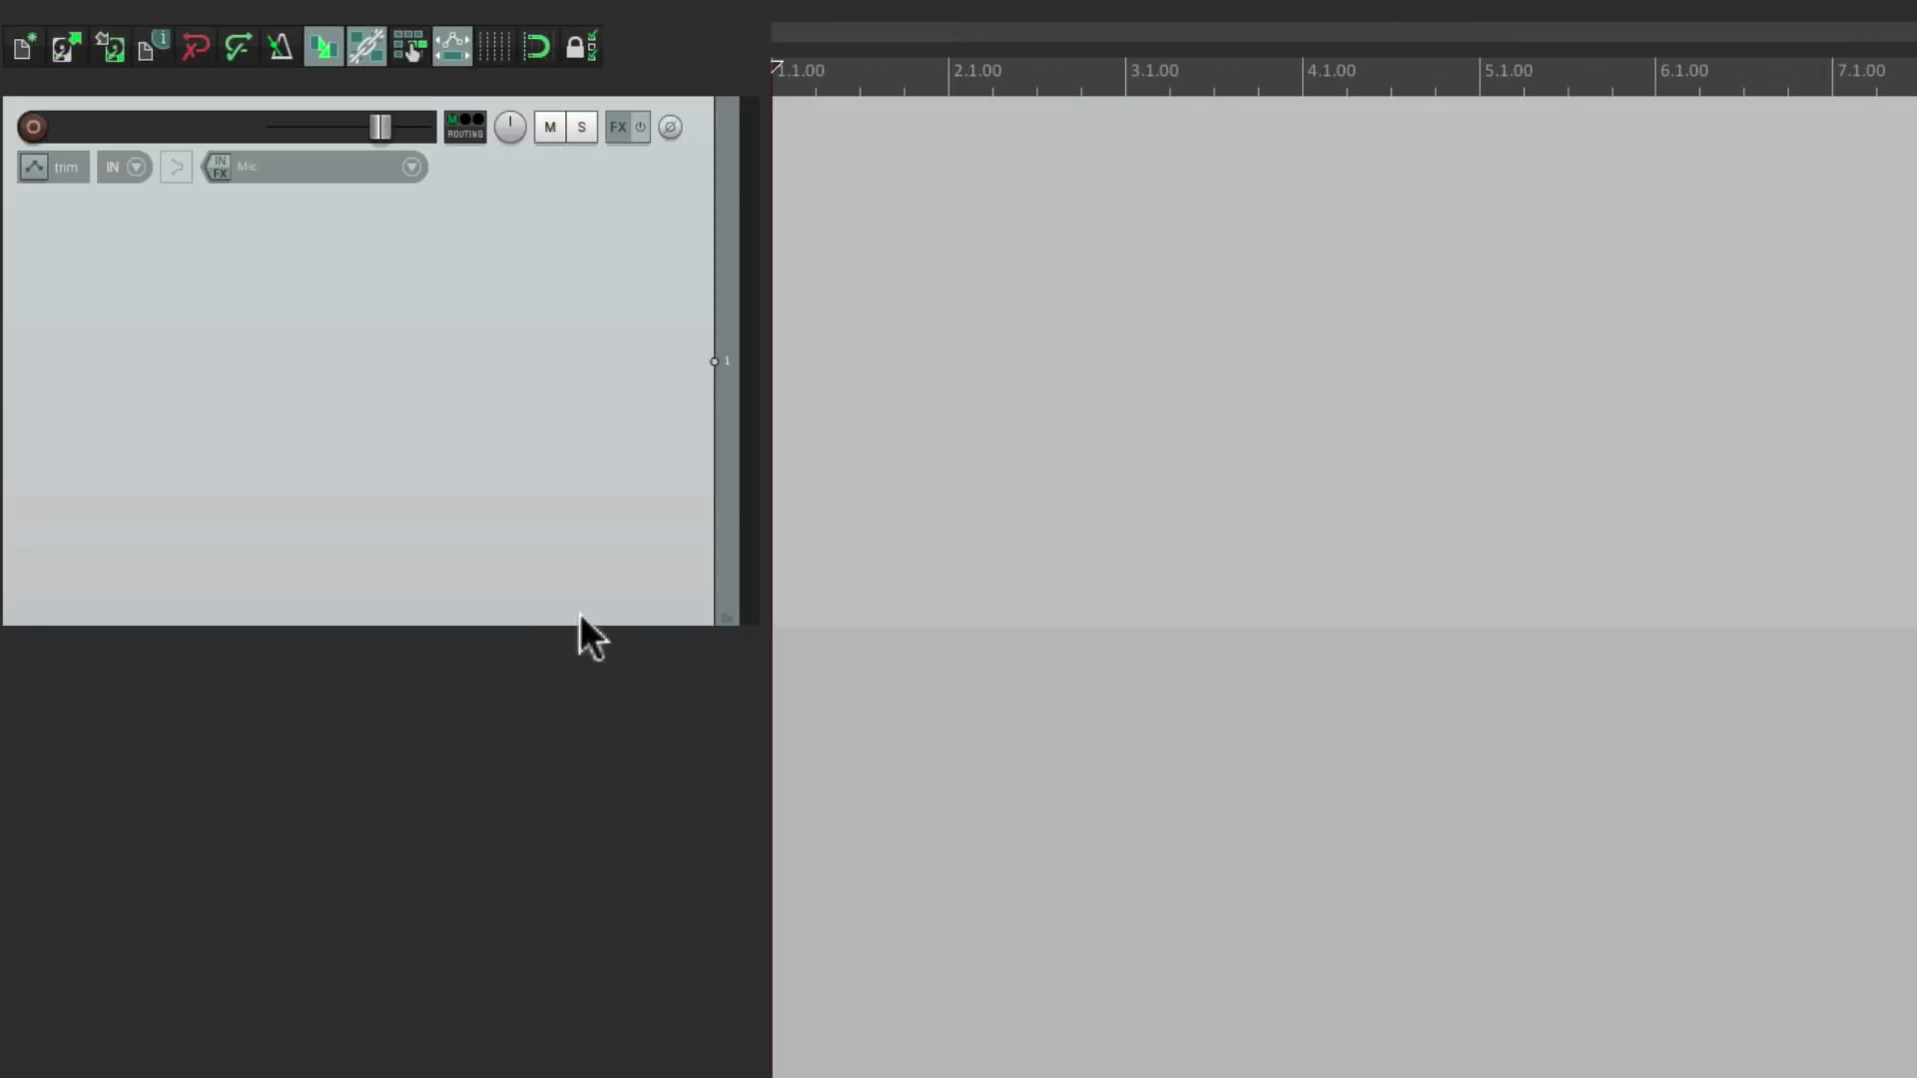
Drag the empty track much taller and enable Free item positioning on it.
drag(581, 622, 599, 939)
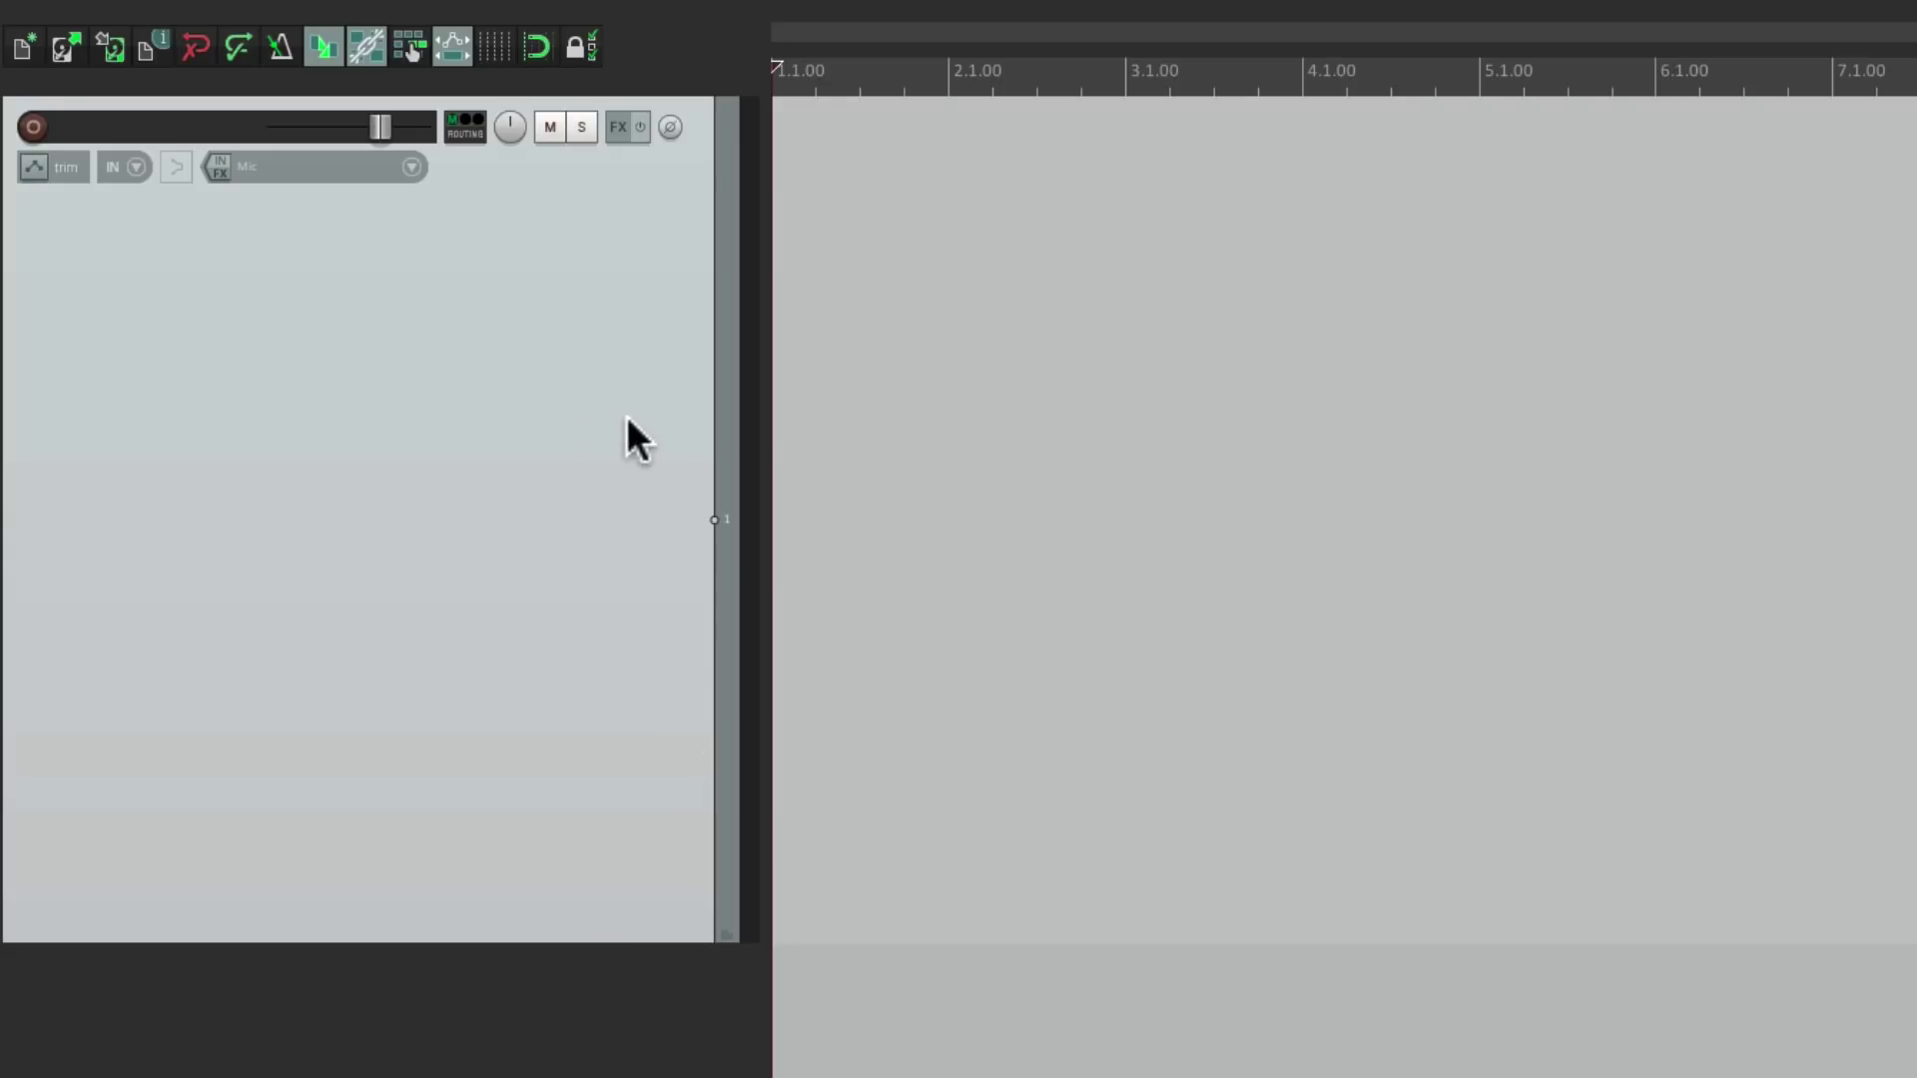
right_click(547, 349)
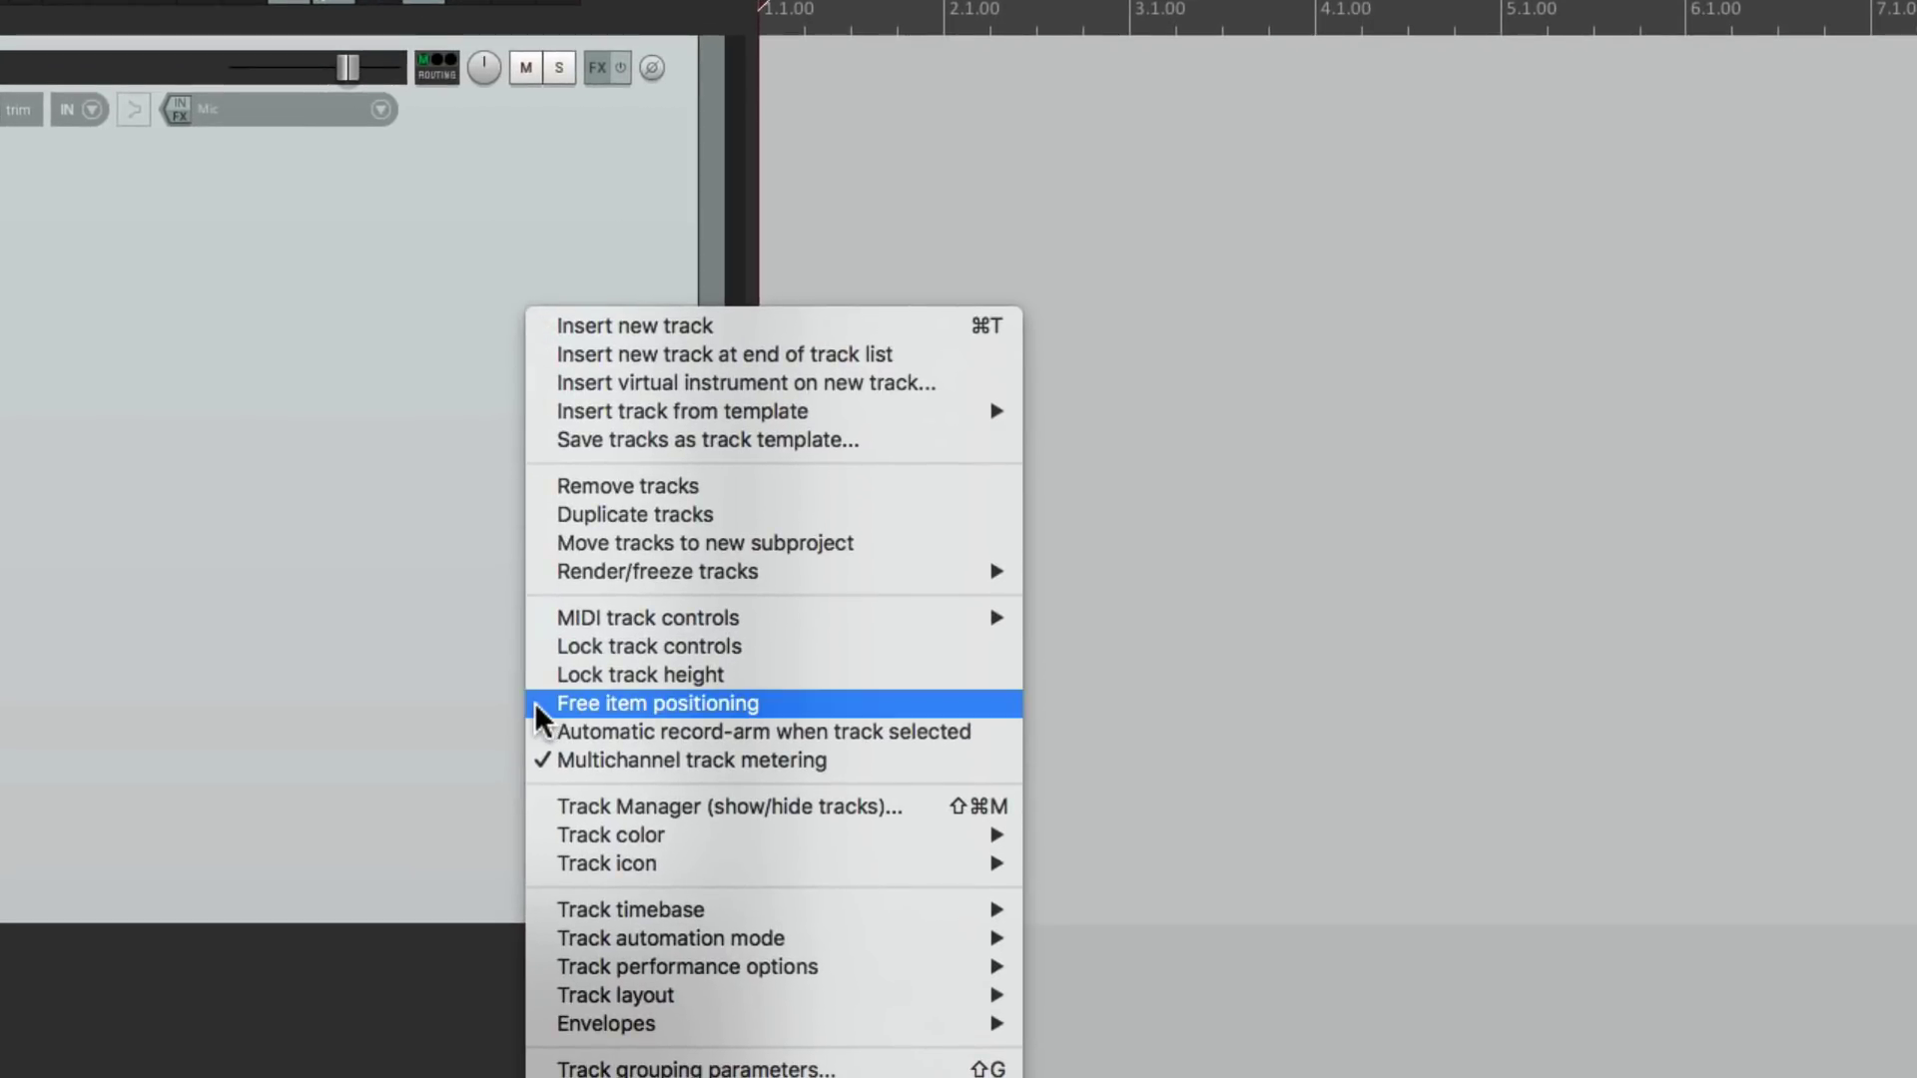
click(600, 704)
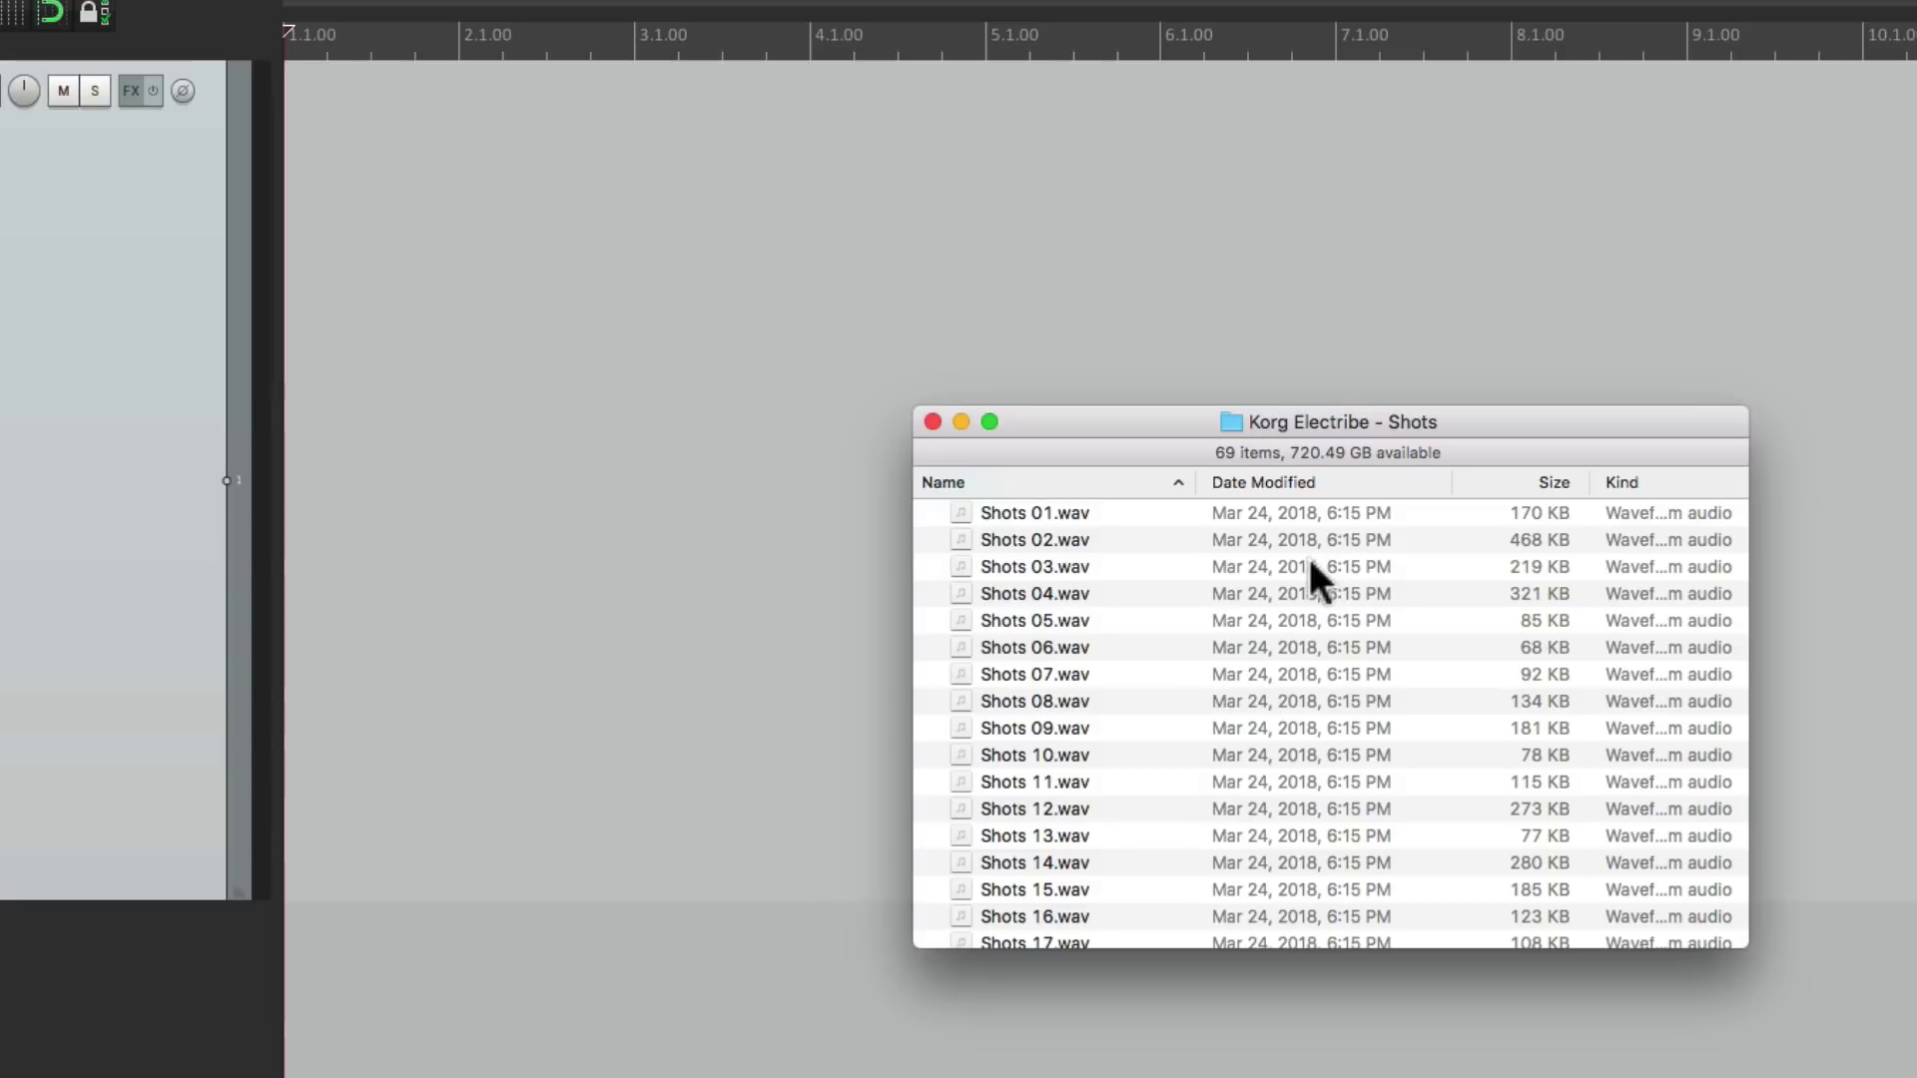
Insert Shots 01–06.wav from the Korg Electribe - Shots folder end to end on one track.
click(1133, 516)
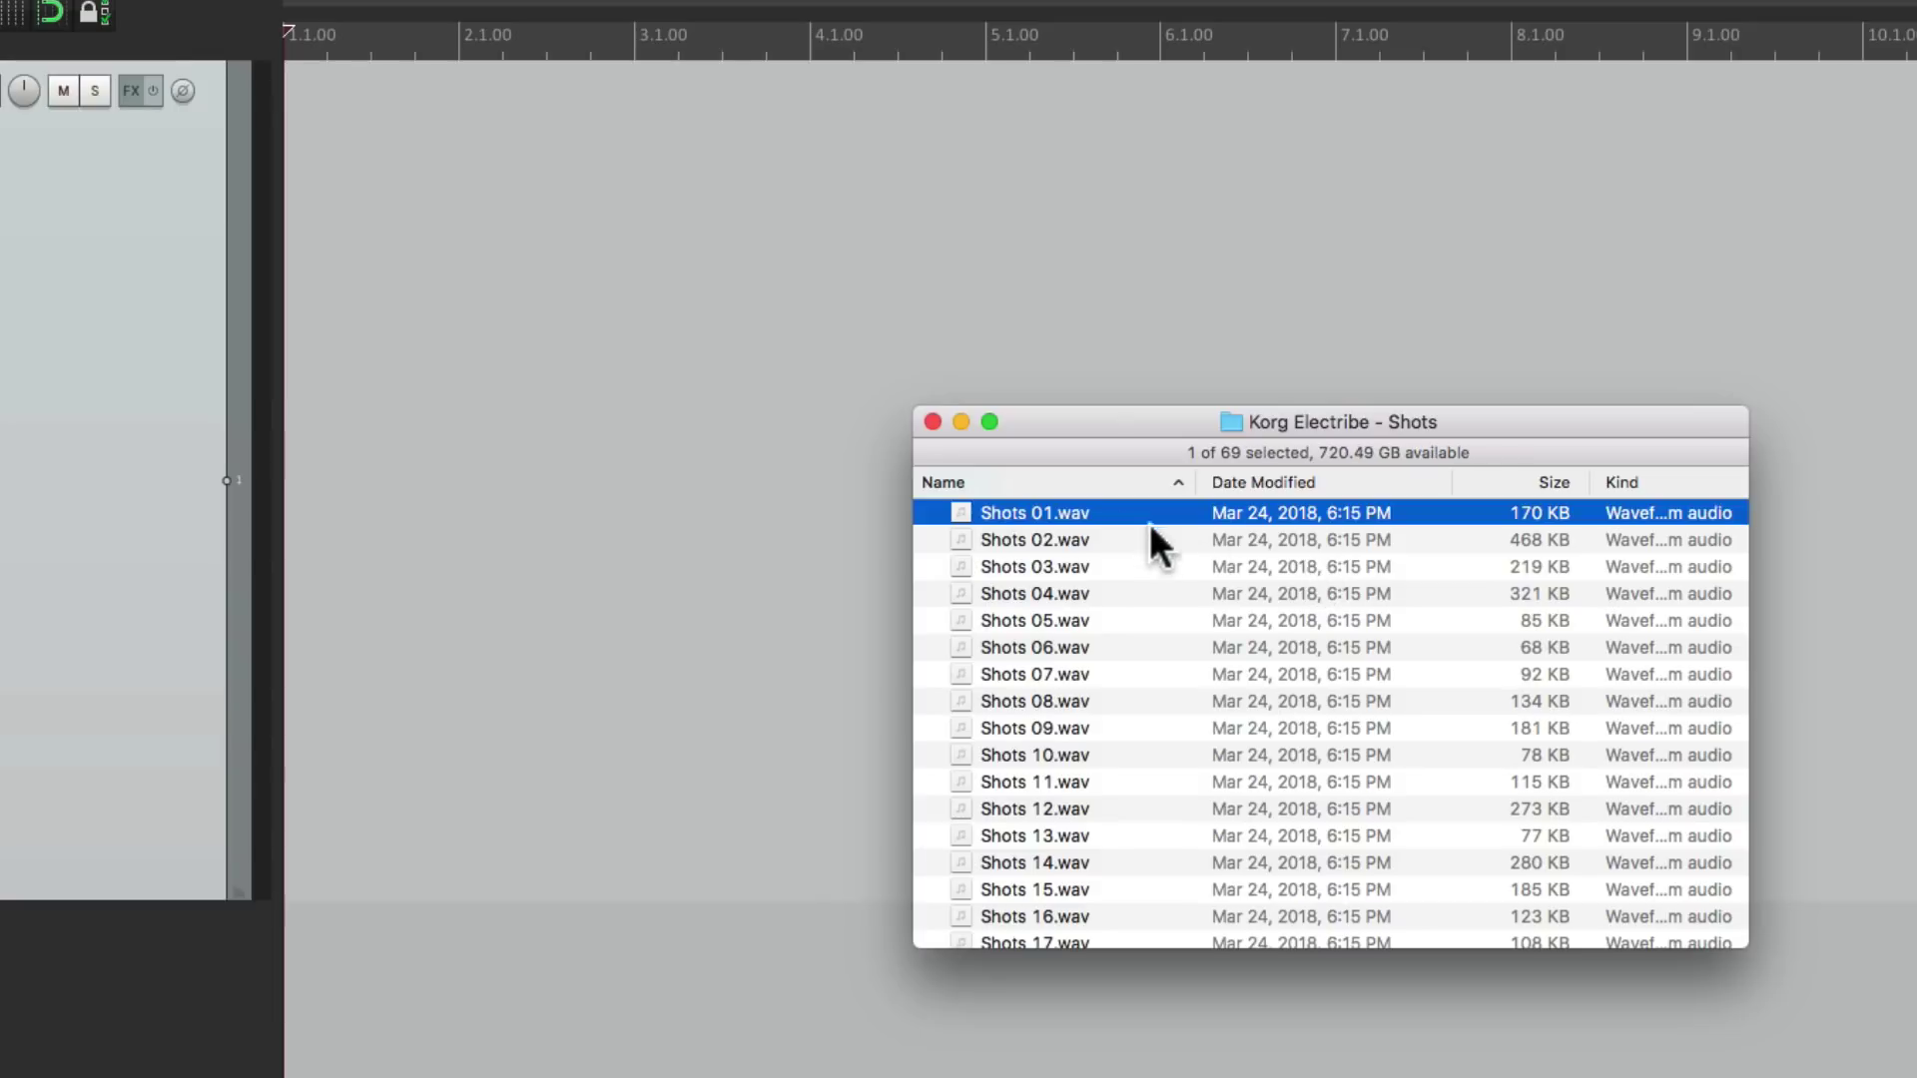
shift+click(1116, 645)
drag(998, 511, 511, 327)
click(829, 394)
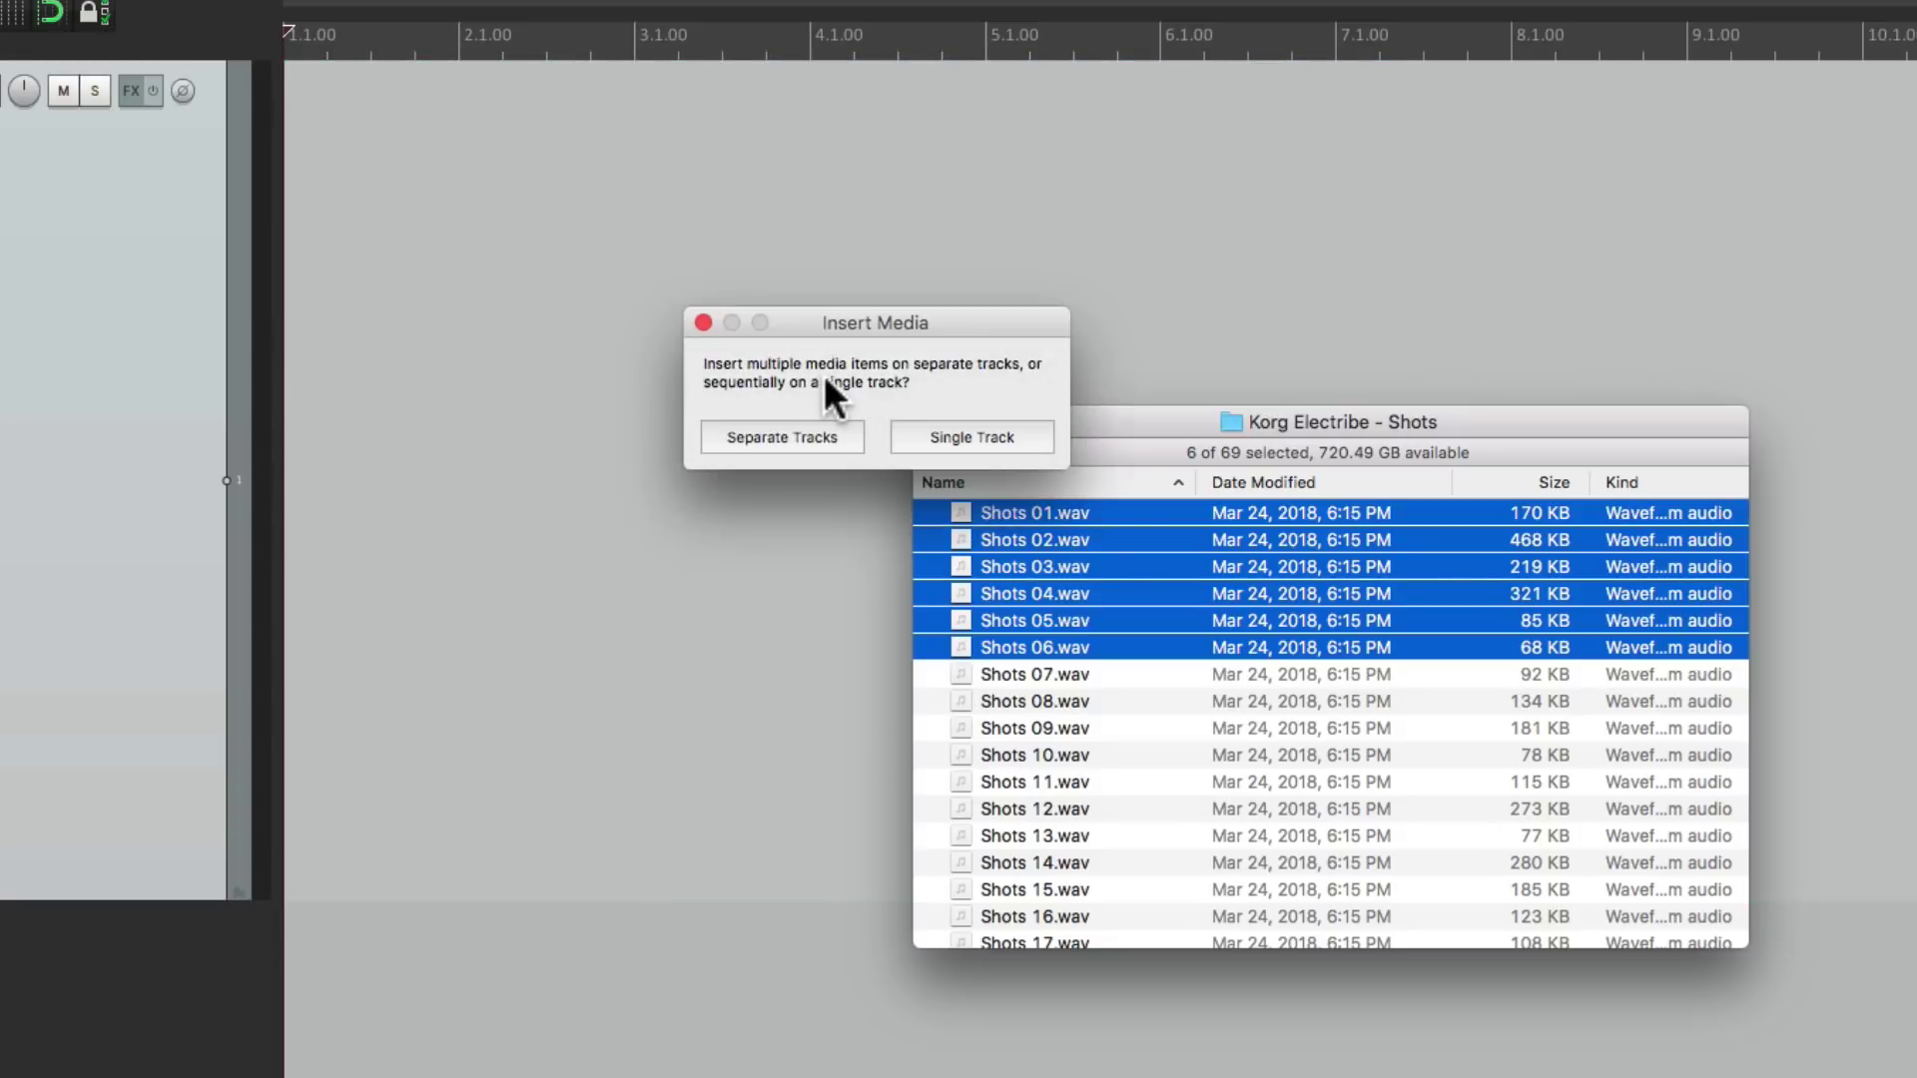
click(919, 438)
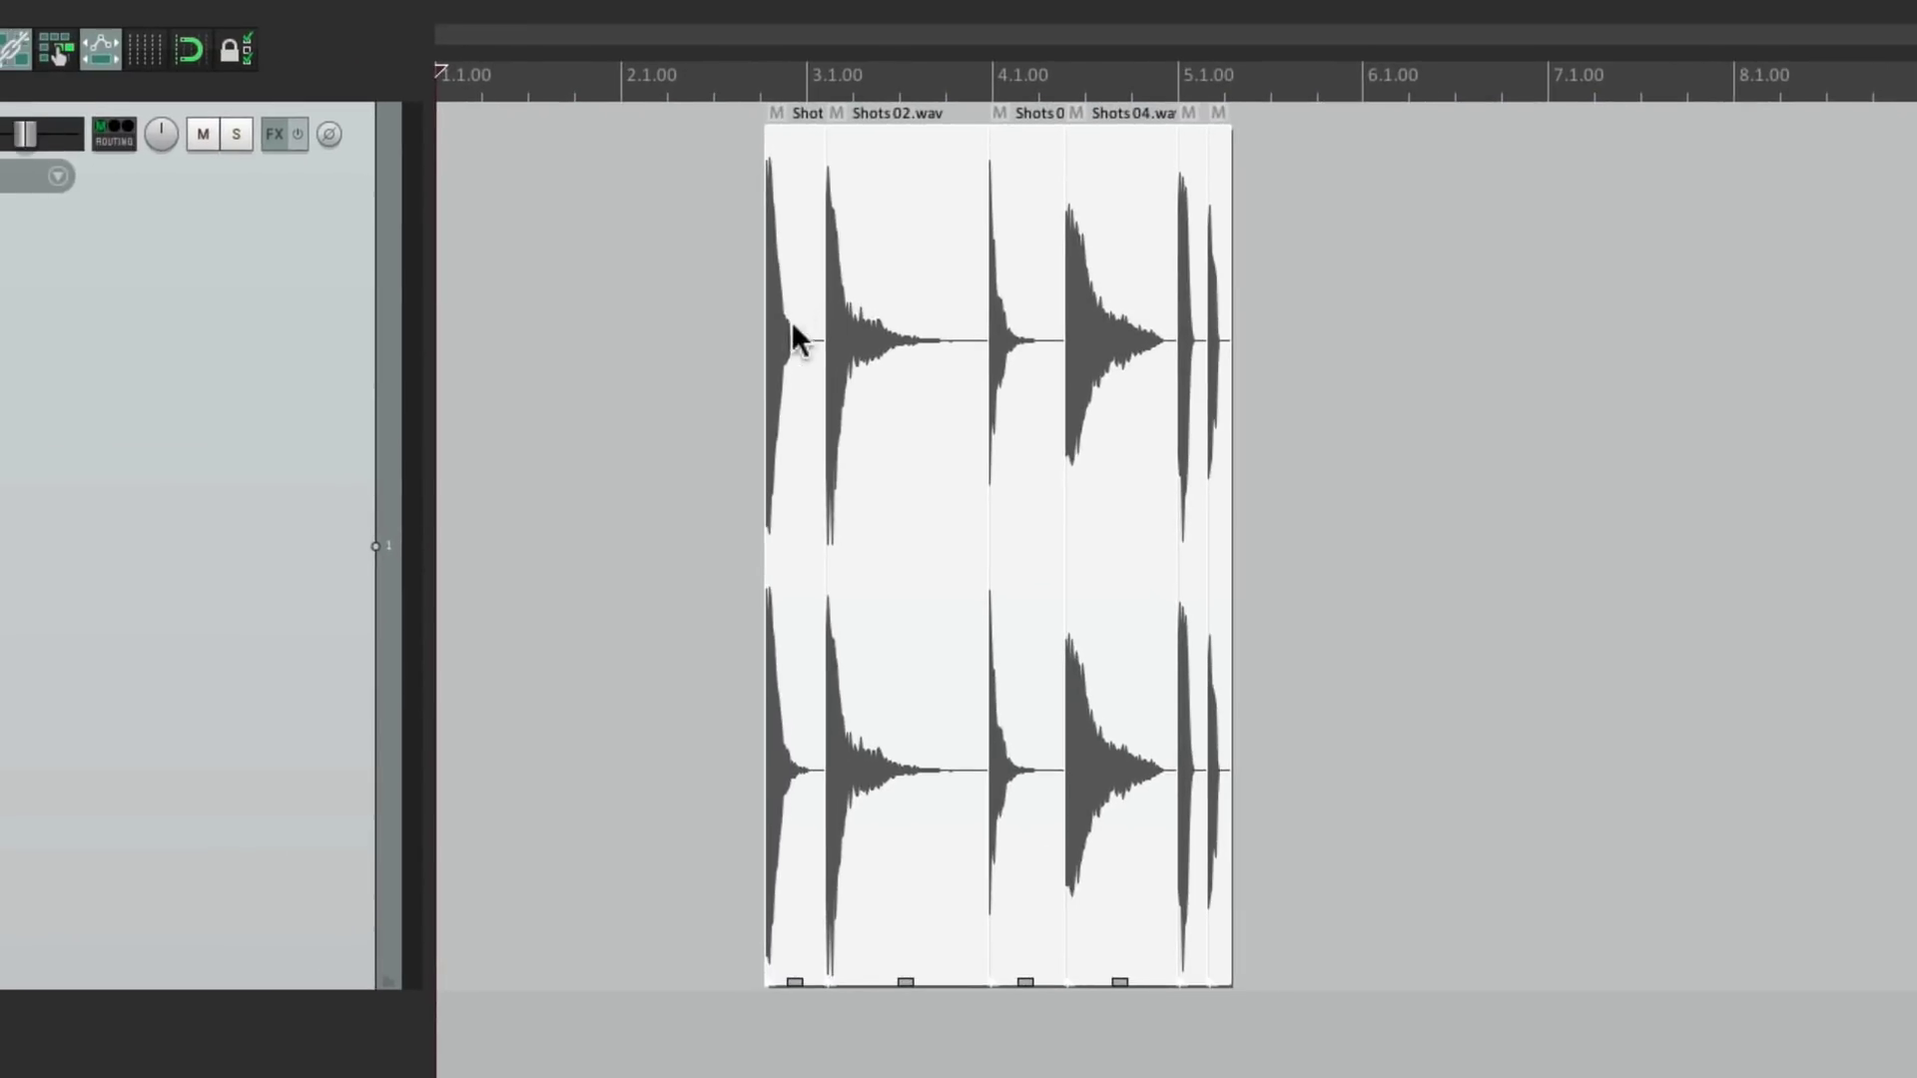
click(747, 419)
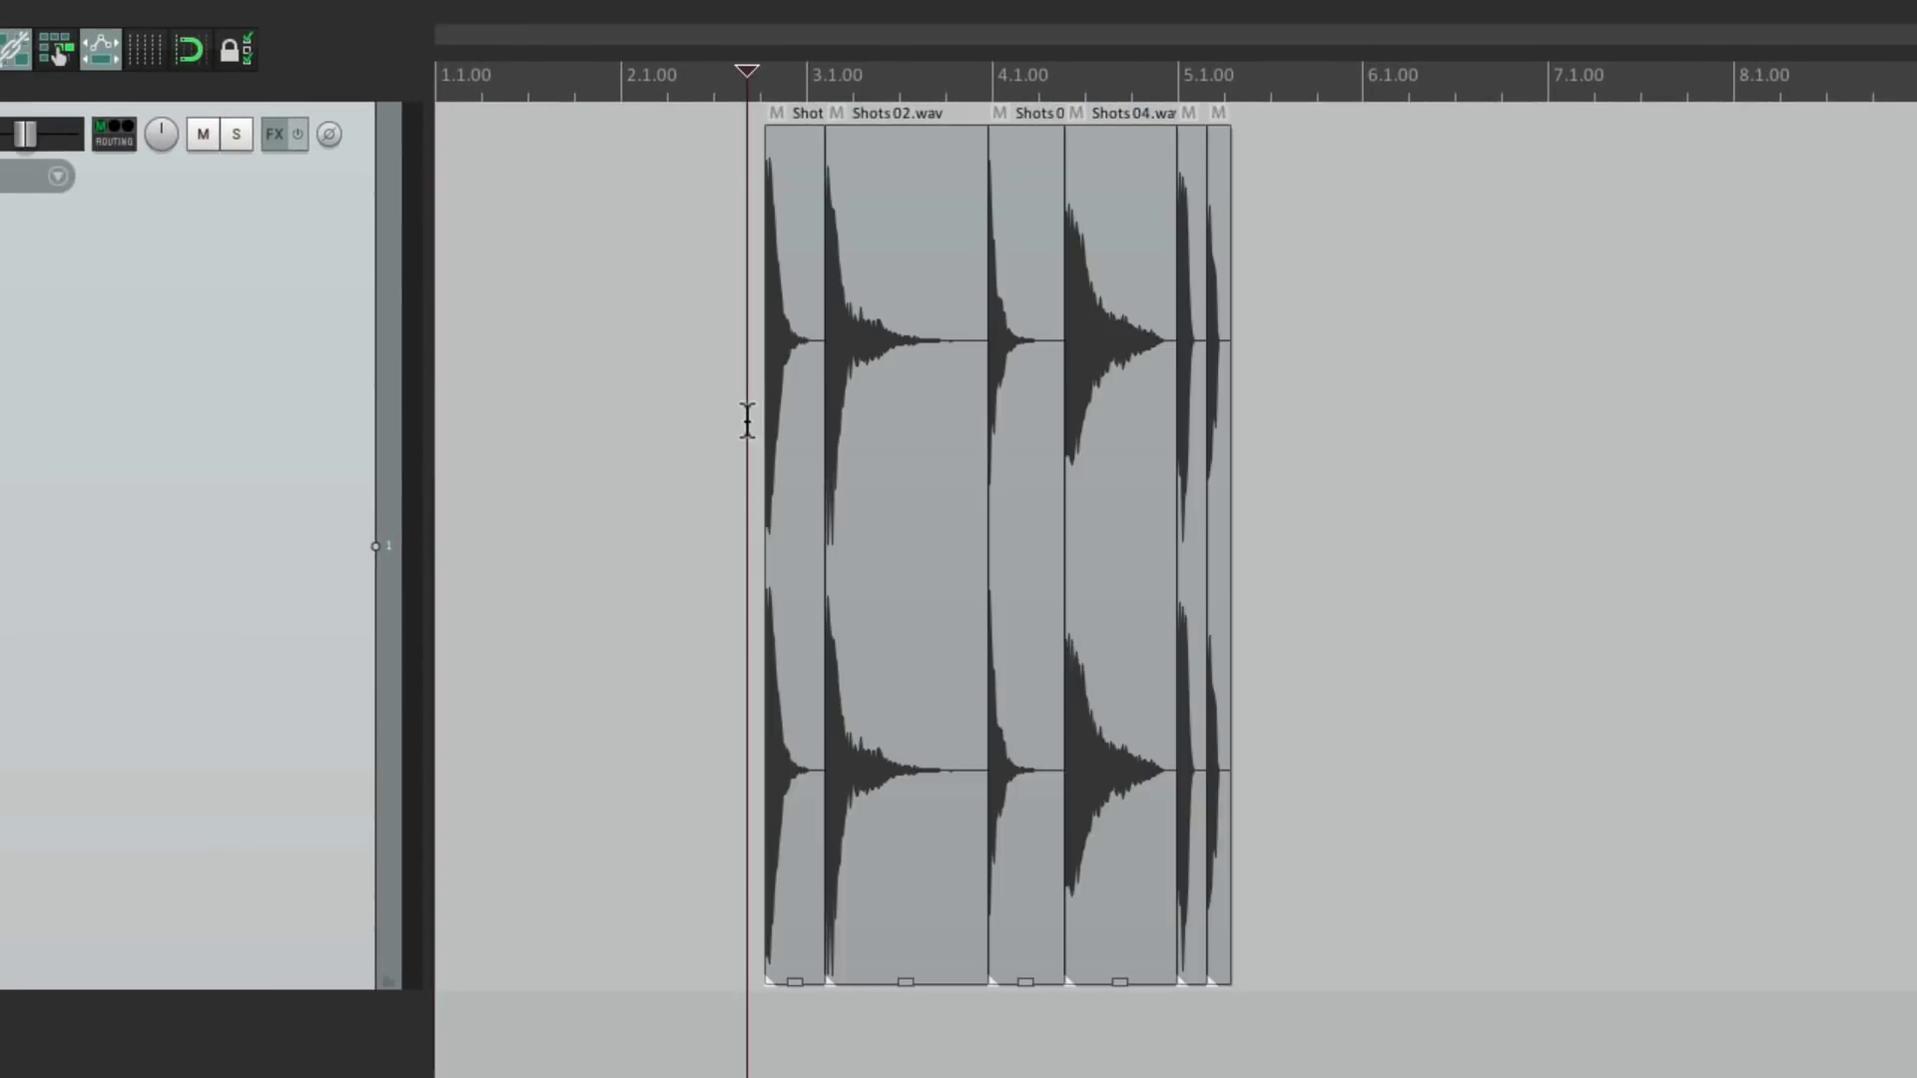
scroll(747, 420, up, 2)
scroll(873, 449, up, 4)
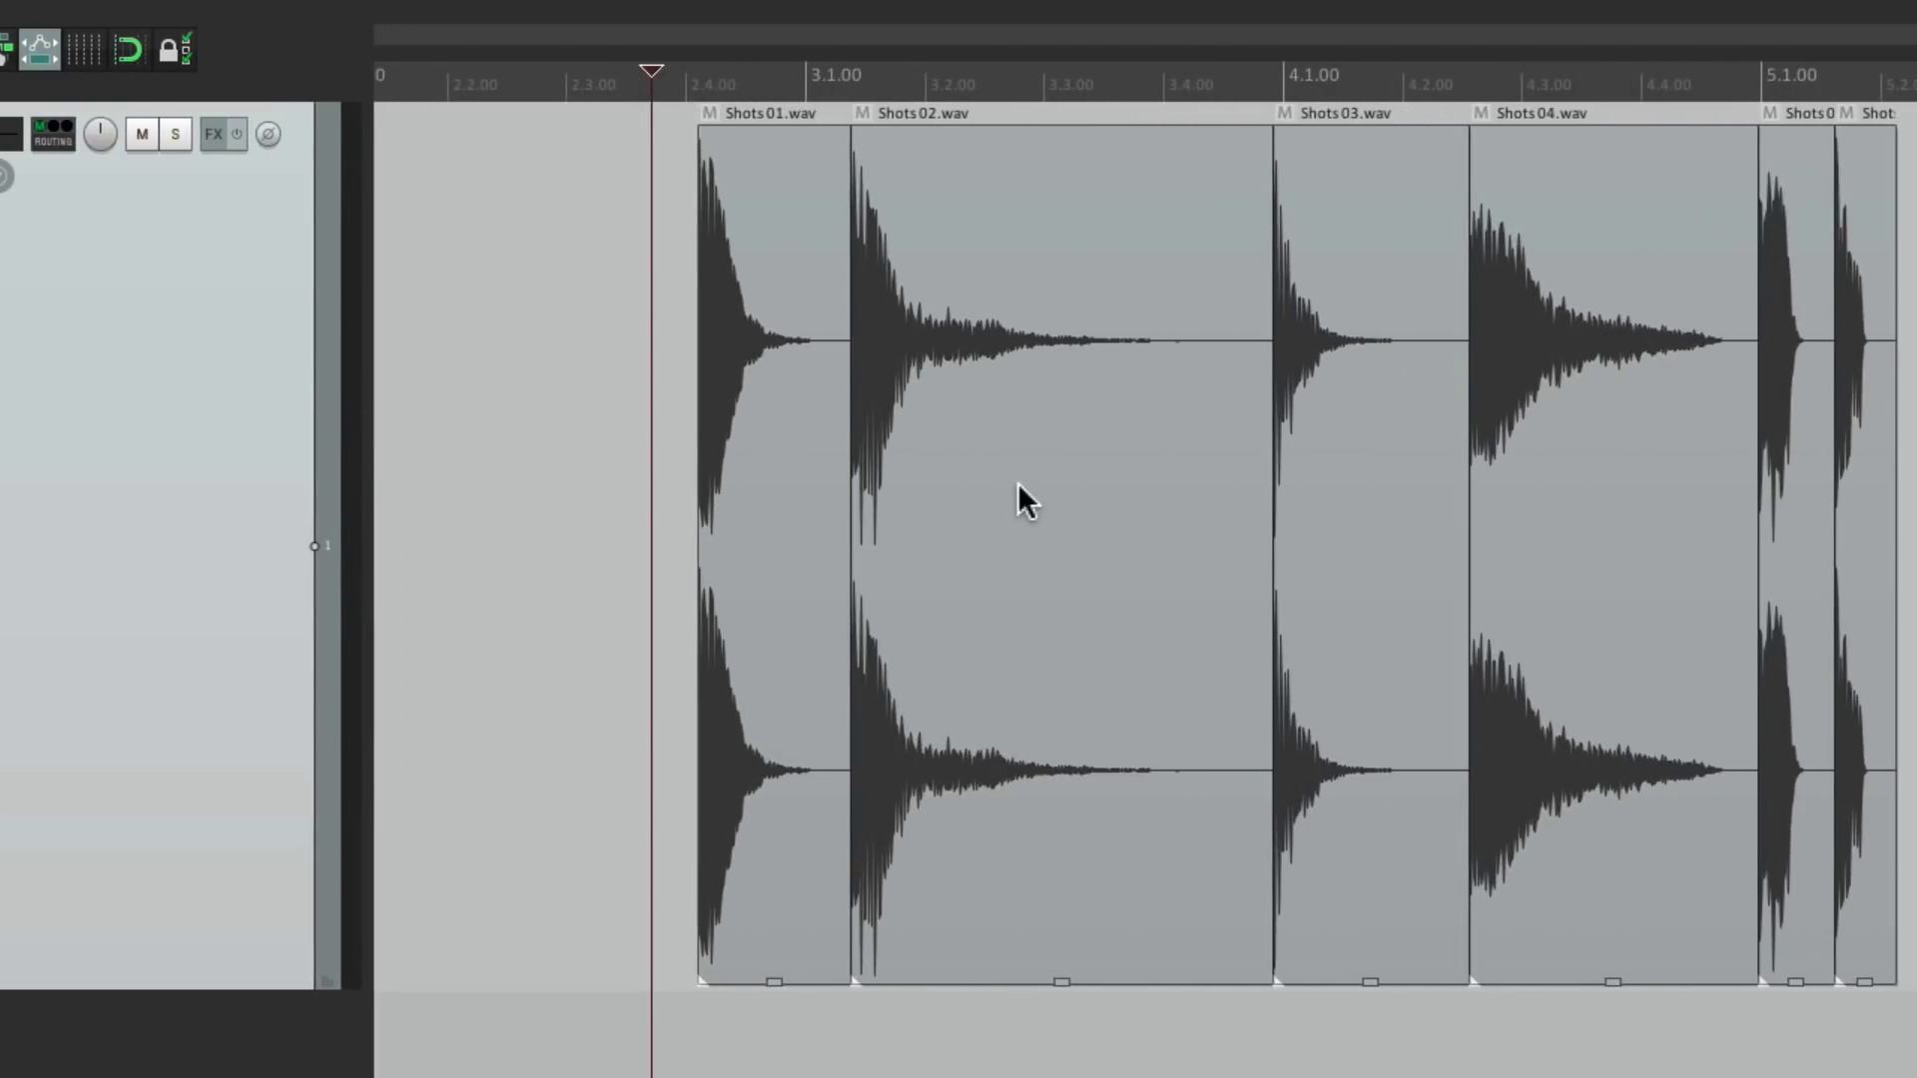
Drag Shots02 through Shots06 left so they overlap Shots01 in one cluster.
drag(986, 428, 724, 423)
drag(1428, 487, 739, 539)
drag(1608, 479, 759, 469)
drag(1798, 429, 759, 440)
drag(1866, 419, 736, 431)
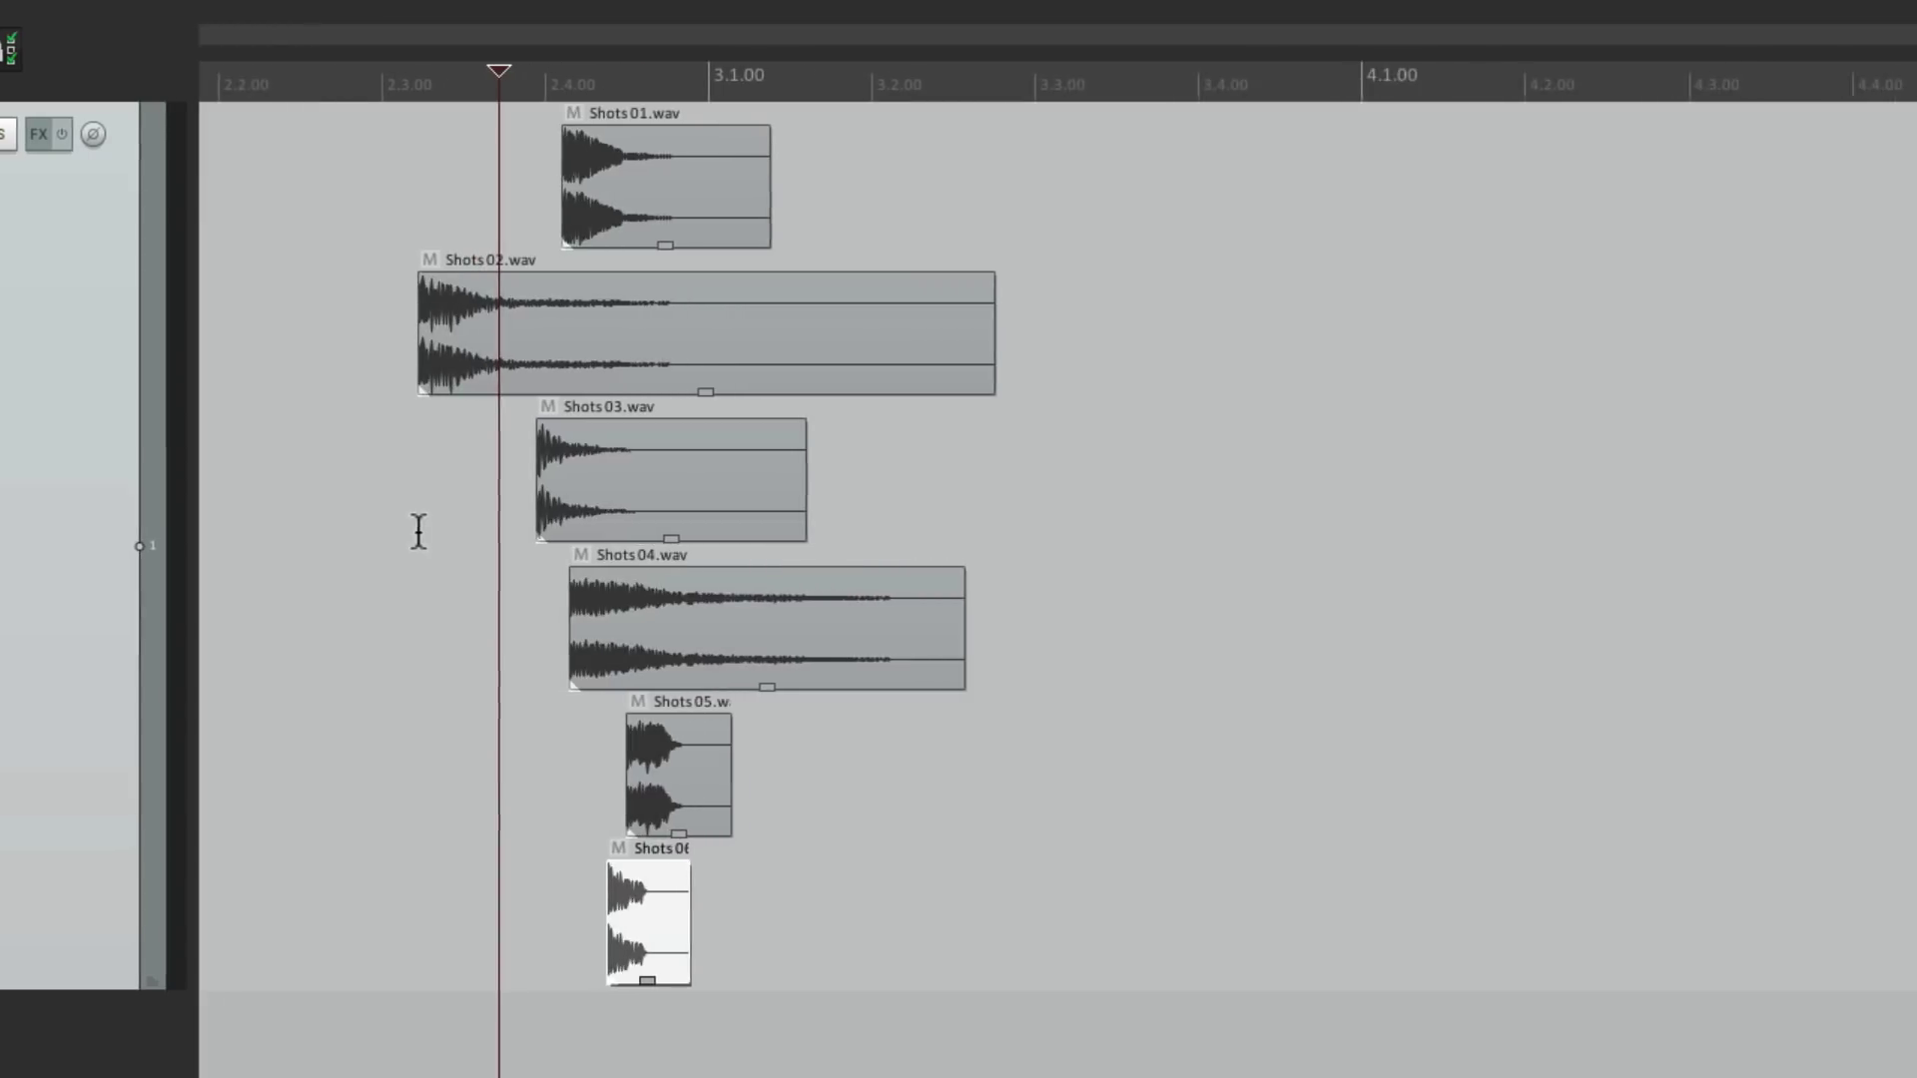
Spread Shots01–06 across different start times and heights, Shots03 near 3.3.60.
drag(655, 176, 619, 206)
drag(617, 300, 1185, 299)
drag(599, 500, 1378, 514)
drag(698, 646, 1636, 688)
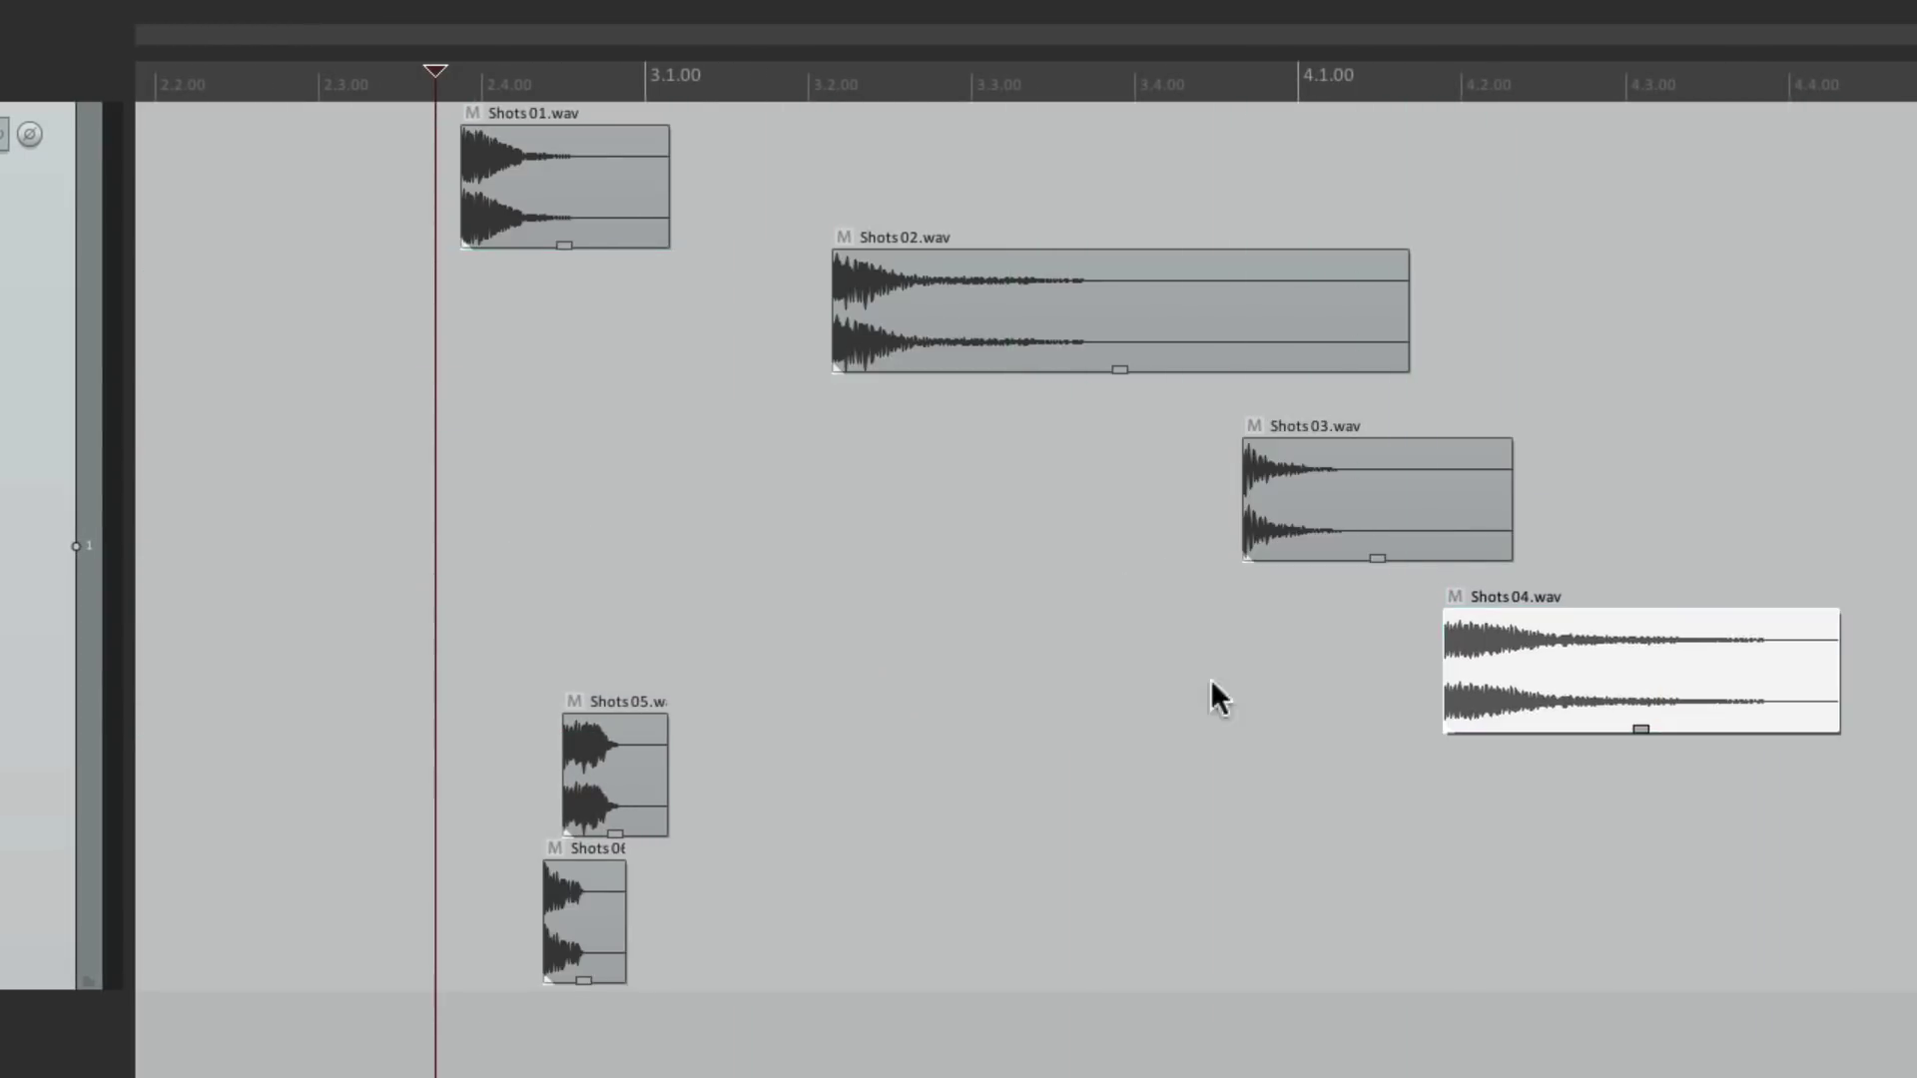
drag(625, 748, 1205, 796)
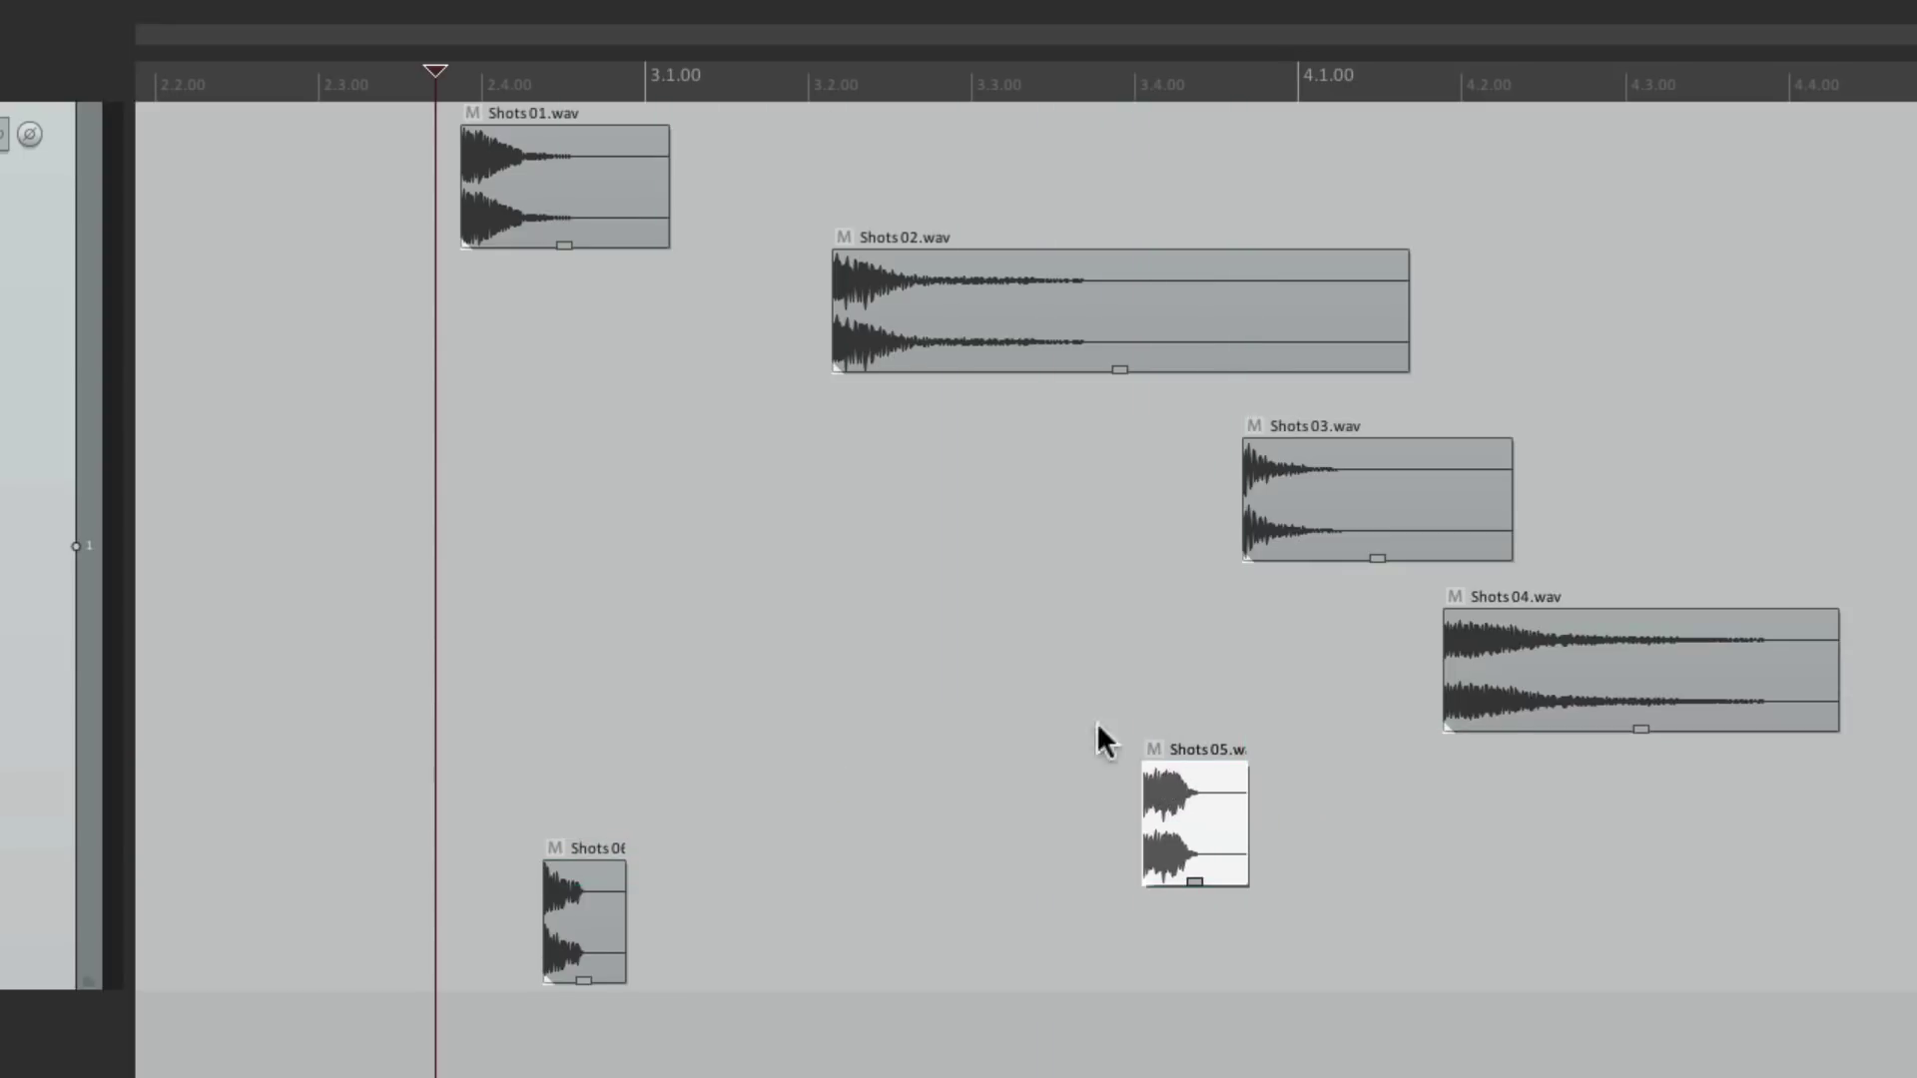
drag(609, 904, 1544, 858)
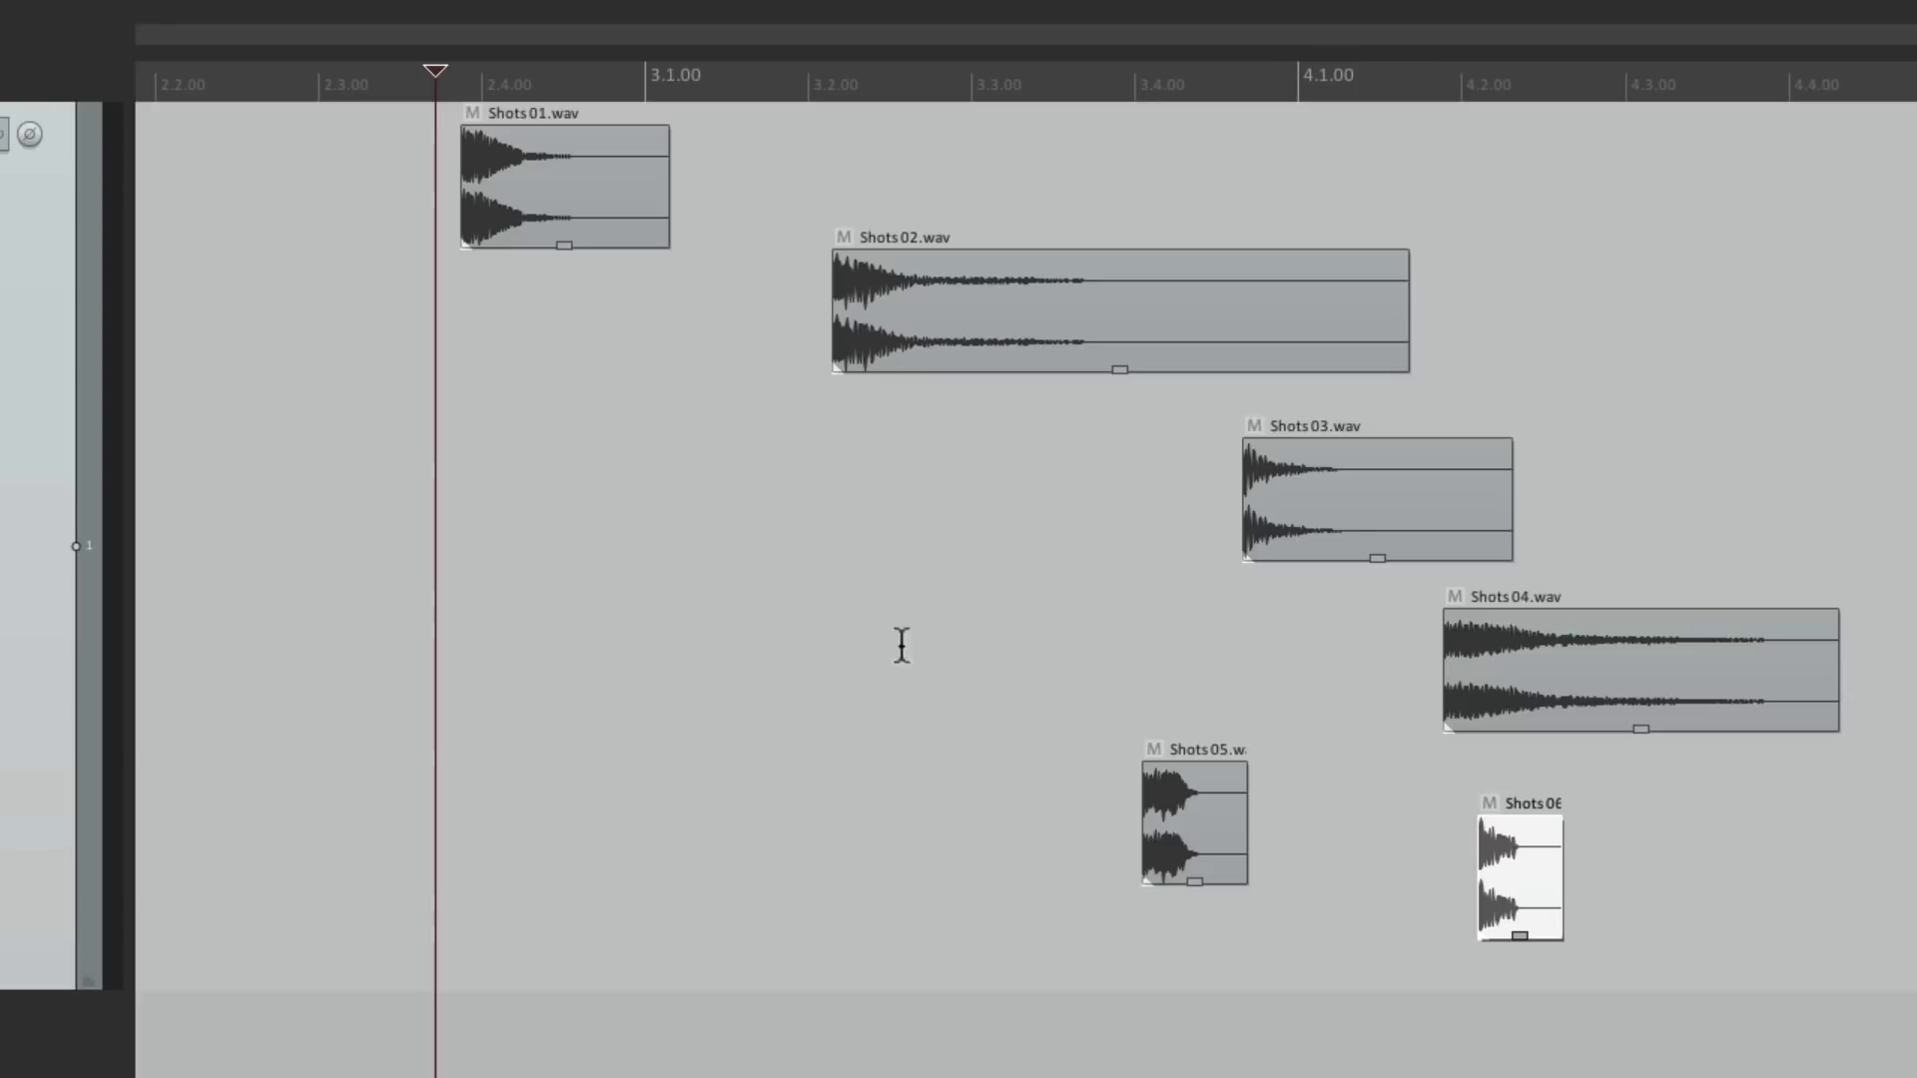
drag(590, 180, 589, 566)
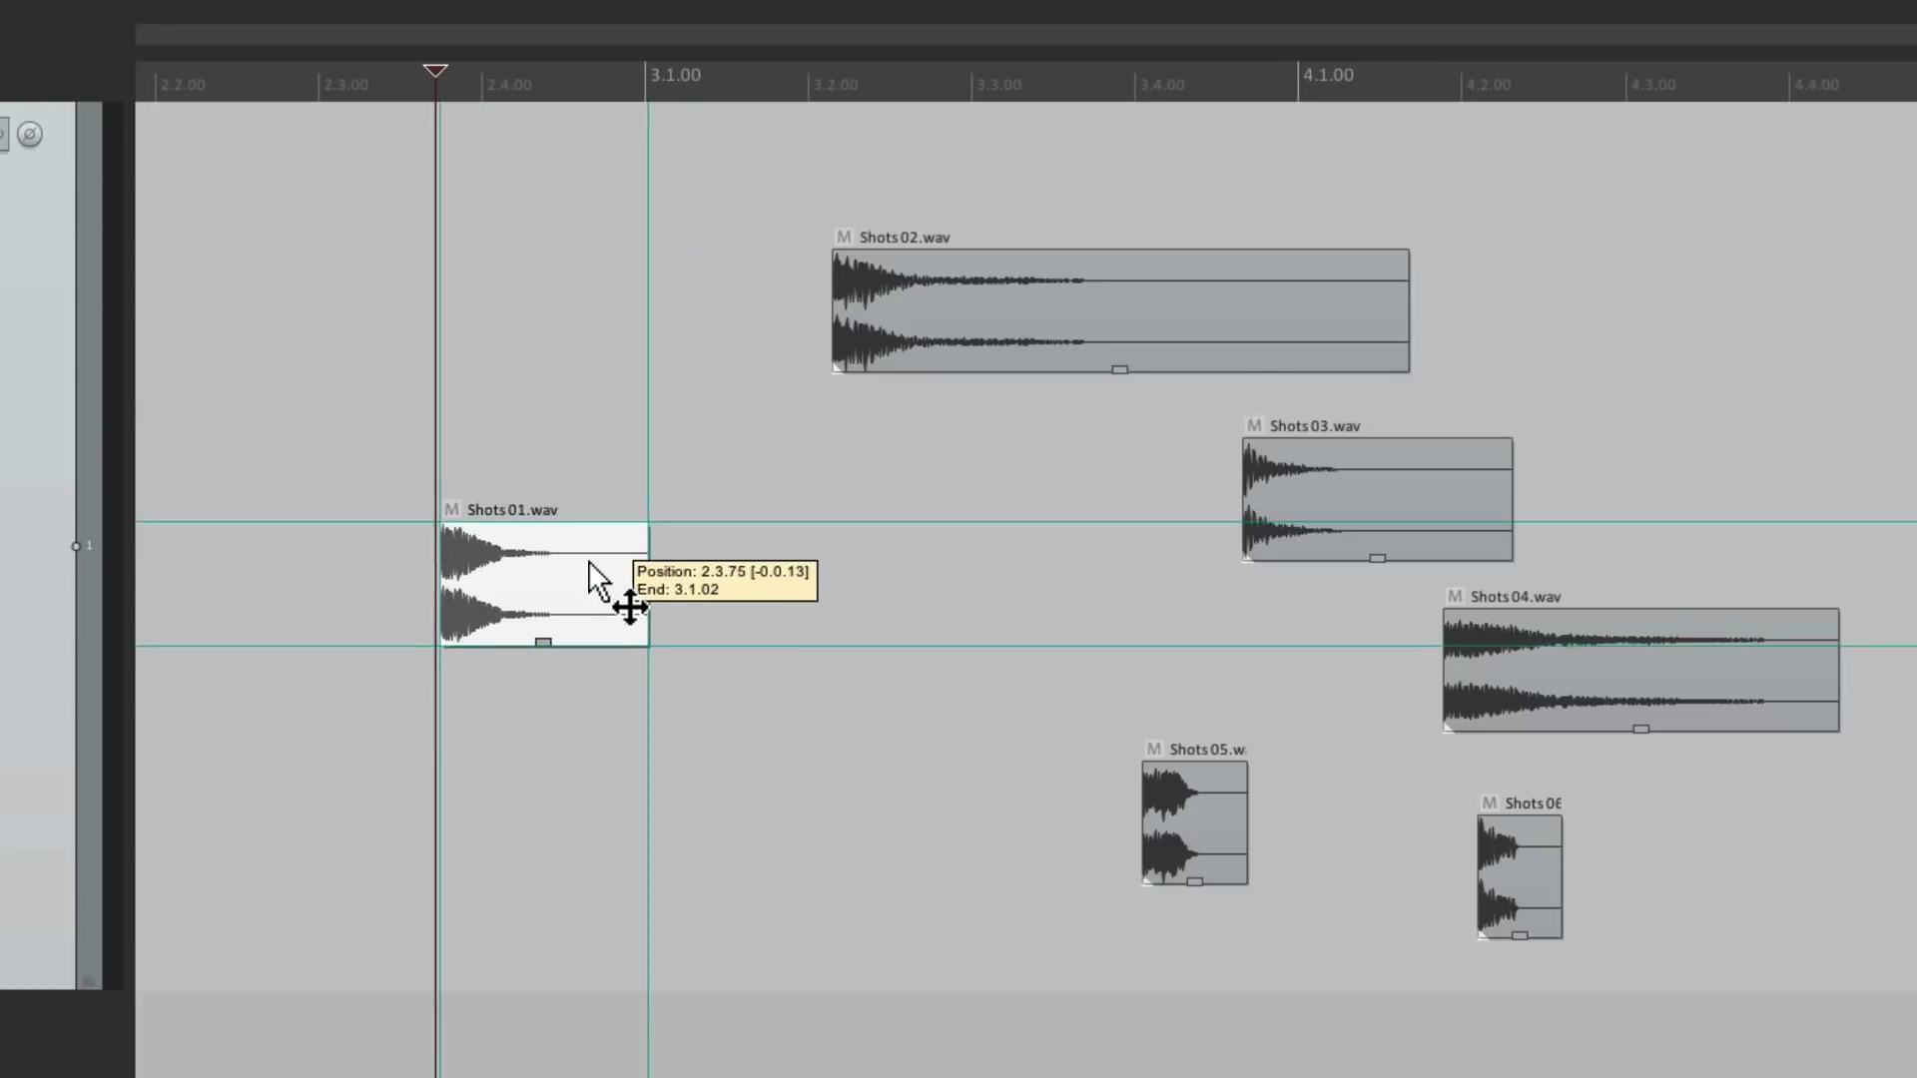
Make Shots01 taller and play back from the edit position.
click(380, 608)
scroll(434, 644, up, 1)
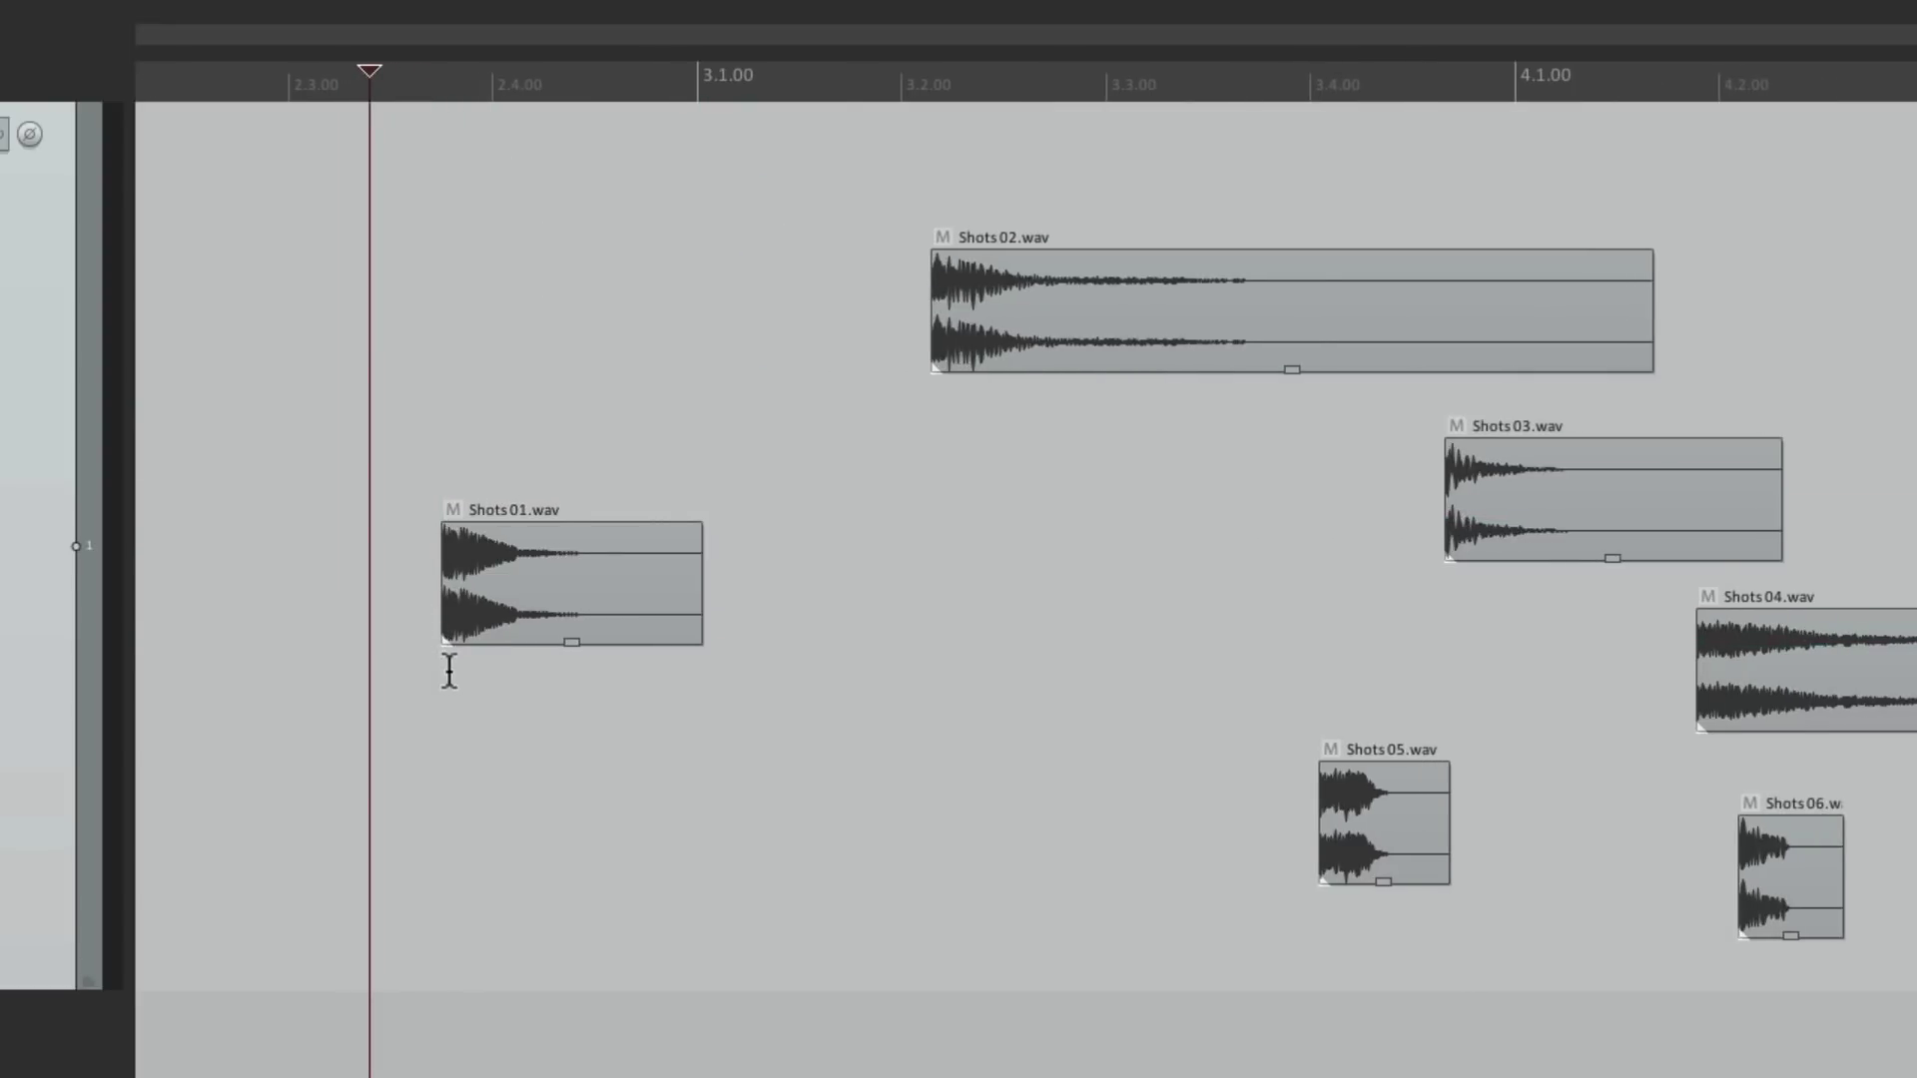
drag(573, 642, 575, 759)
key(space)
Reposition Shots01, Shots02 and Shots03, then audition the new arrangement.
key(space)
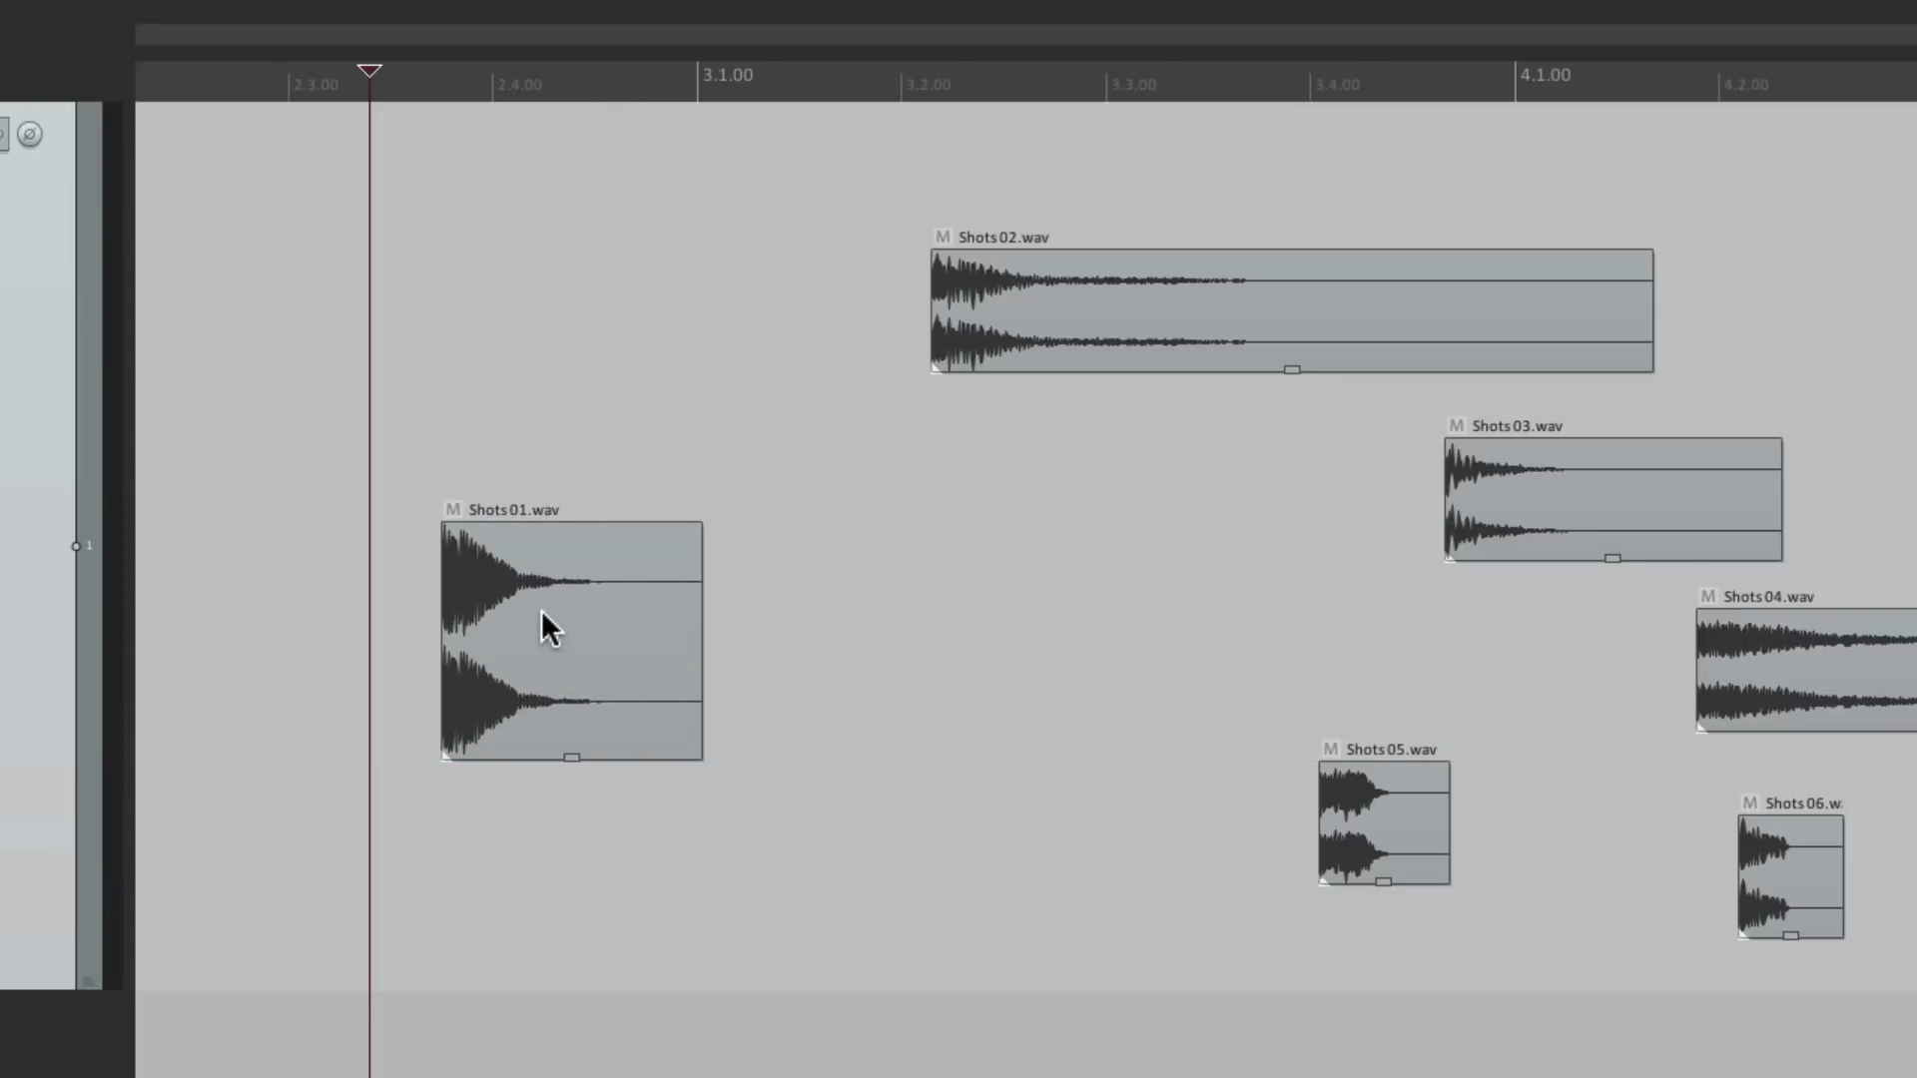
drag(541, 611, 1248, 651)
drag(1022, 363, 505, 462)
click(342, 629)
key(space)
Move Shots05 and Shots06 left and Shots01 up near the track top, auditioning changes.
key(space)
drag(621, 391, 1452, 243)
drag(1547, 458, 1349, 440)
click(373, 629)
key(space)
key(space)
drag(1320, 822, 1433, 869)
click(309, 668)
key(space)
key(space)
drag(1787, 874, 1453, 616)
click(359, 693)
key(space)
key(space)
drag(1185, 633, 560, 842)
Select Shots02 through Shots06 together and mute them.
click(375, 649)
key(space)
key(space)
scroll(702, 569, down, 1)
scroll(791, 529, right, 2)
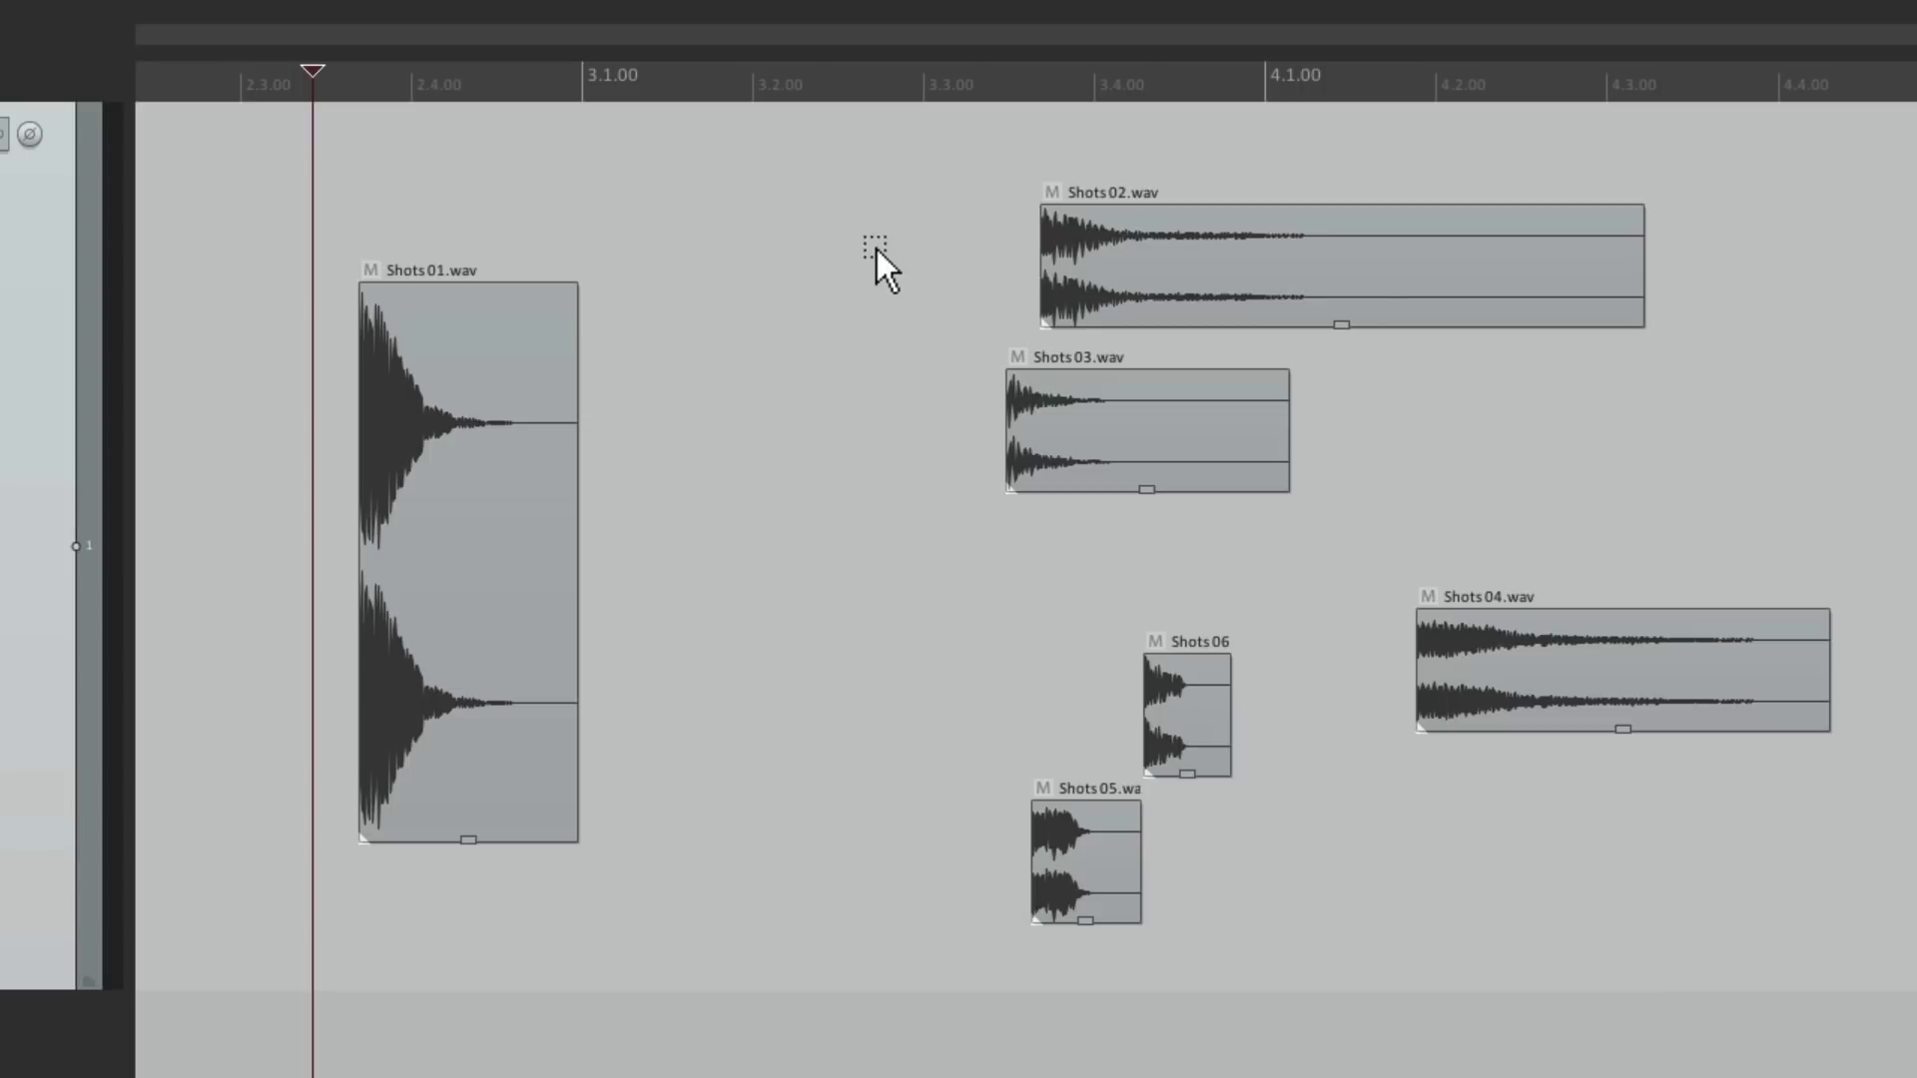
drag(878, 243, 1718, 903)
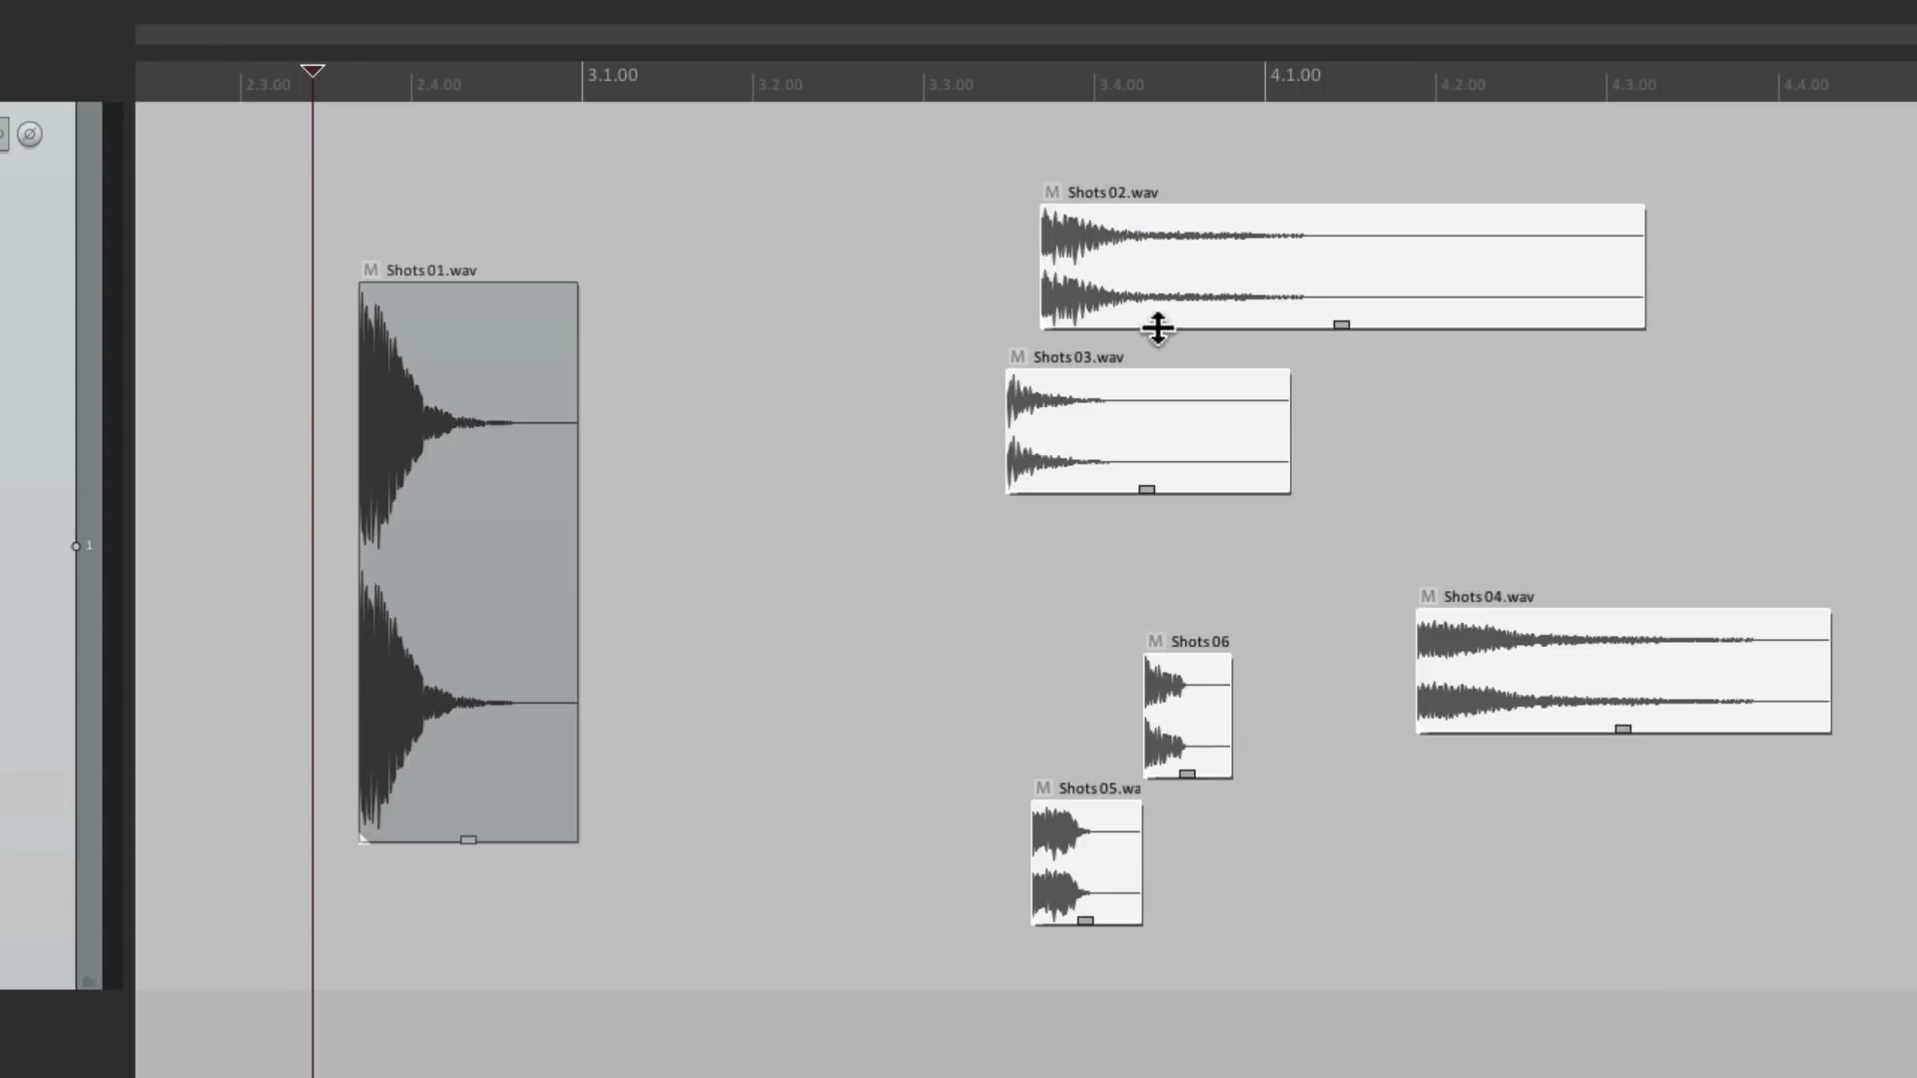
click(1053, 193)
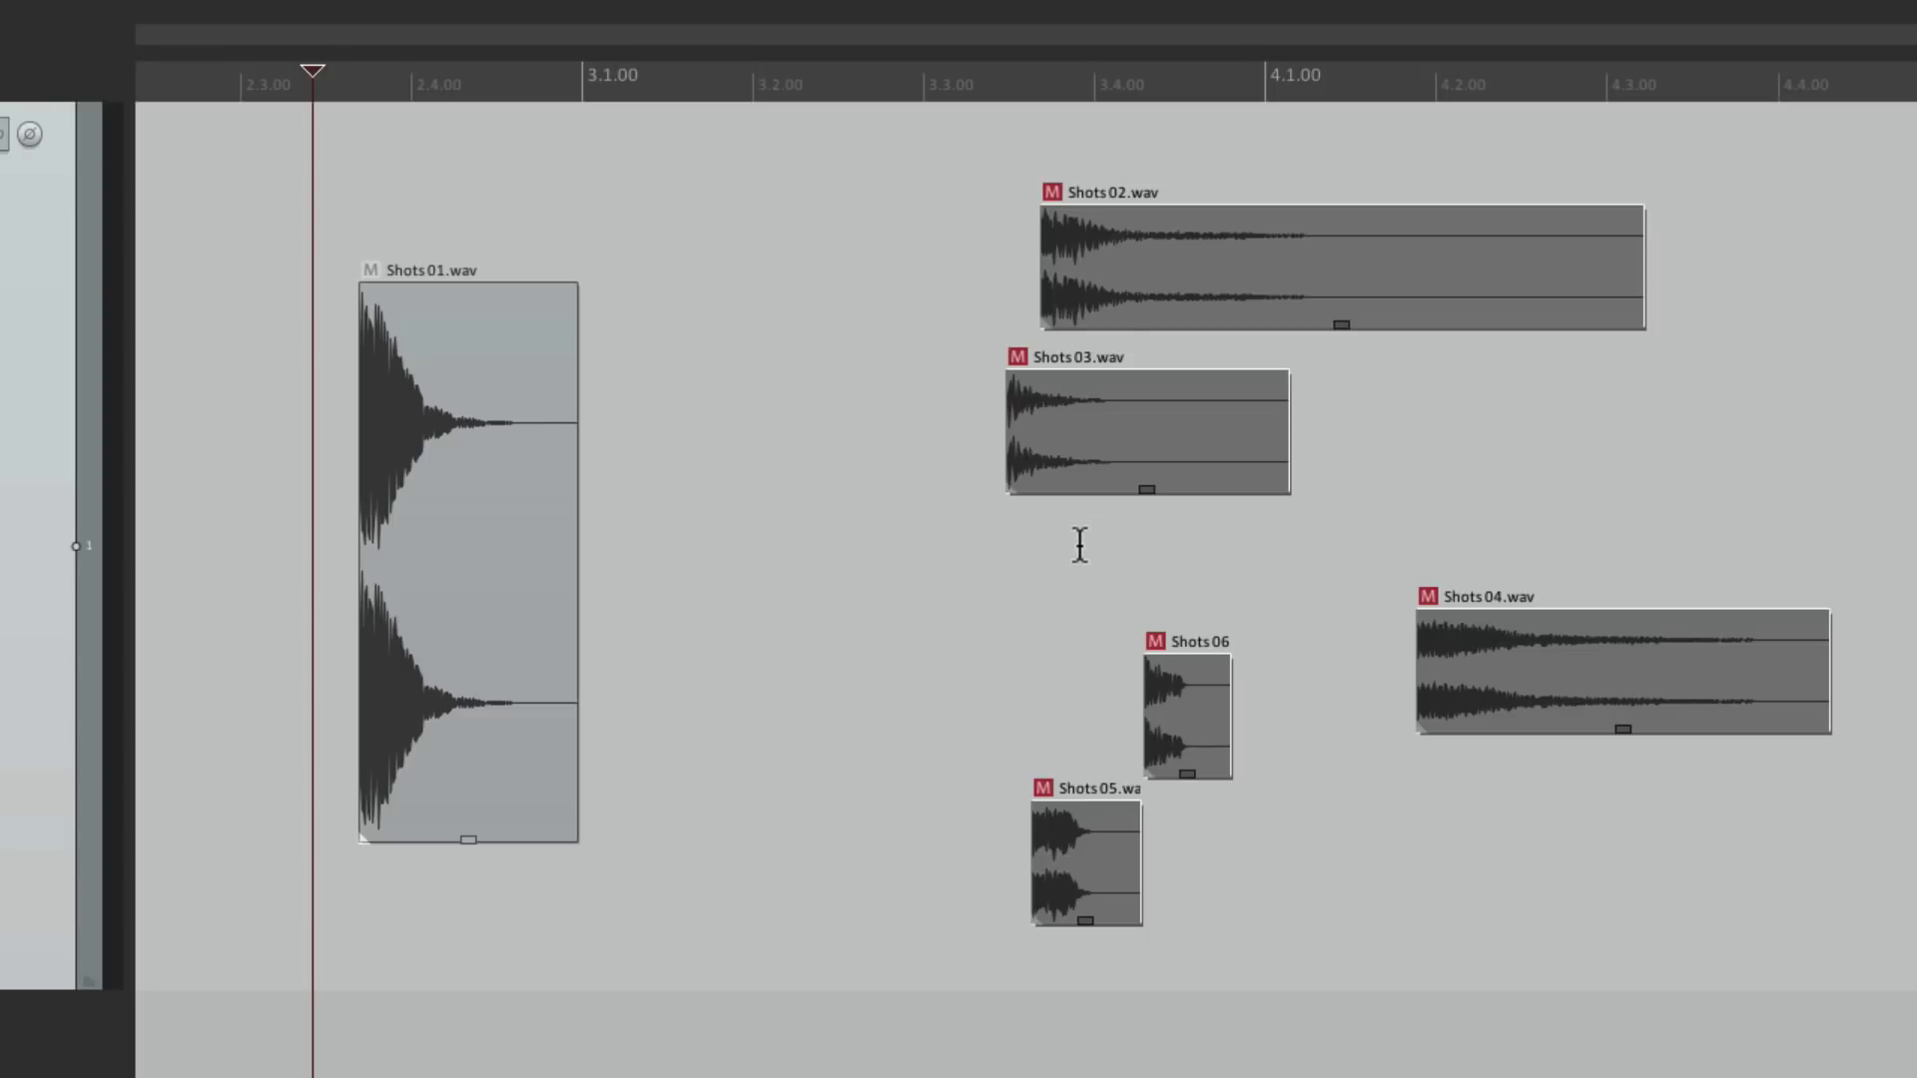
Move Shots03 slightly later, Shots02 earlier and higher, and make Shots02 taller.
drag(1140, 394, 1220, 444)
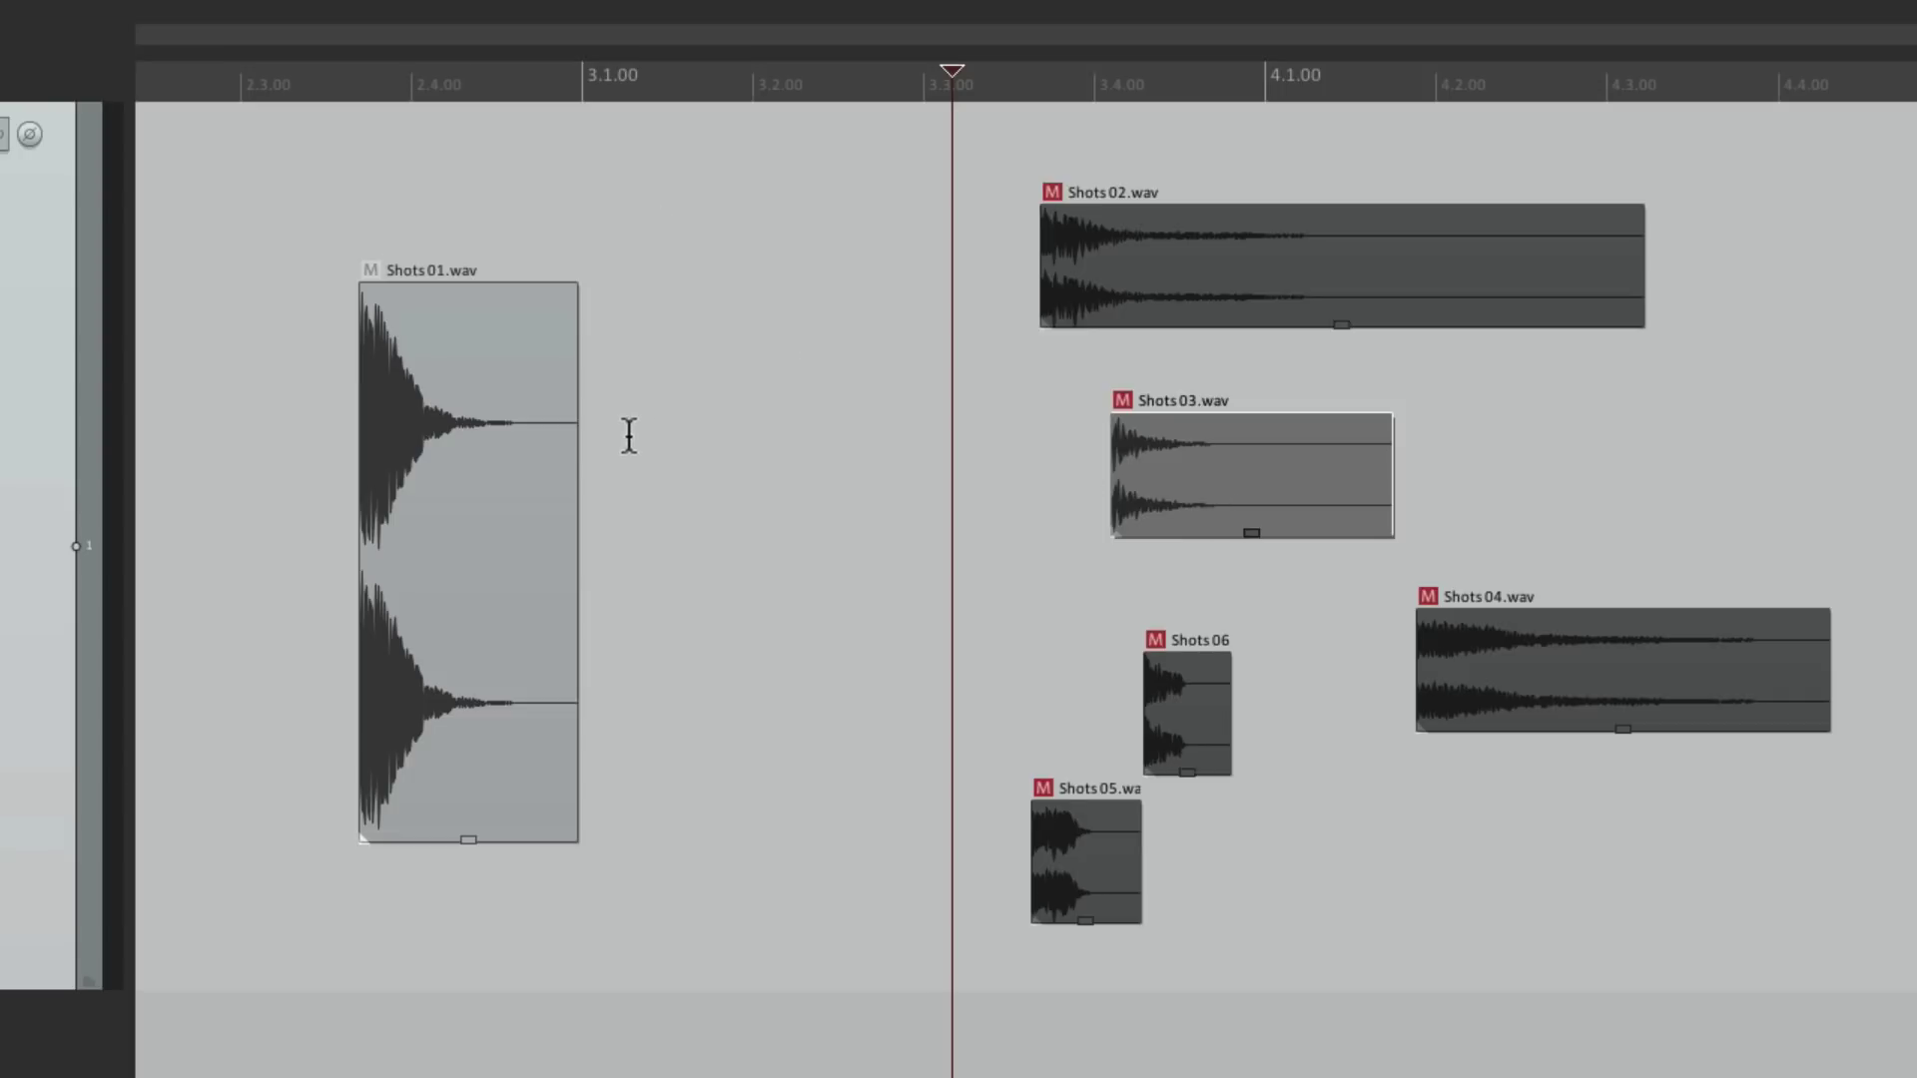
drag(1111, 257, 816, 281)
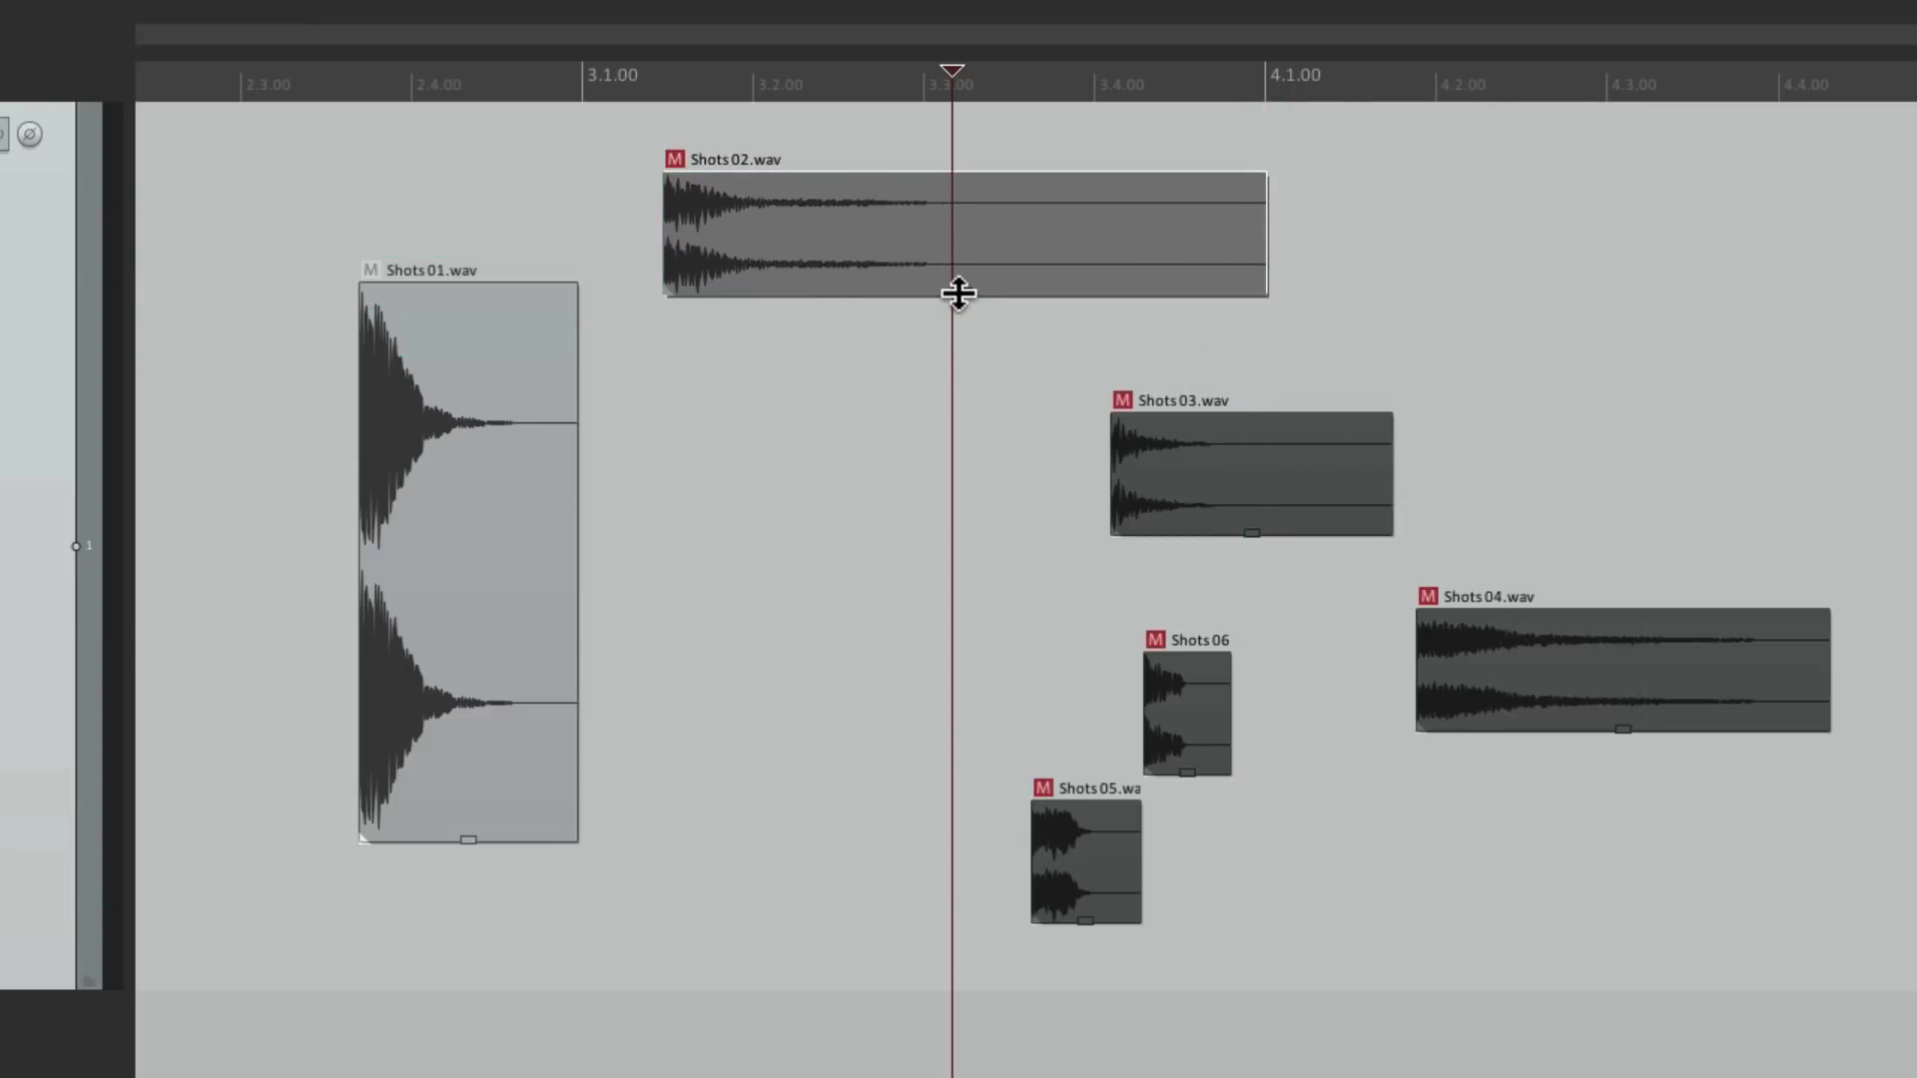
drag(958, 293, 888, 363)
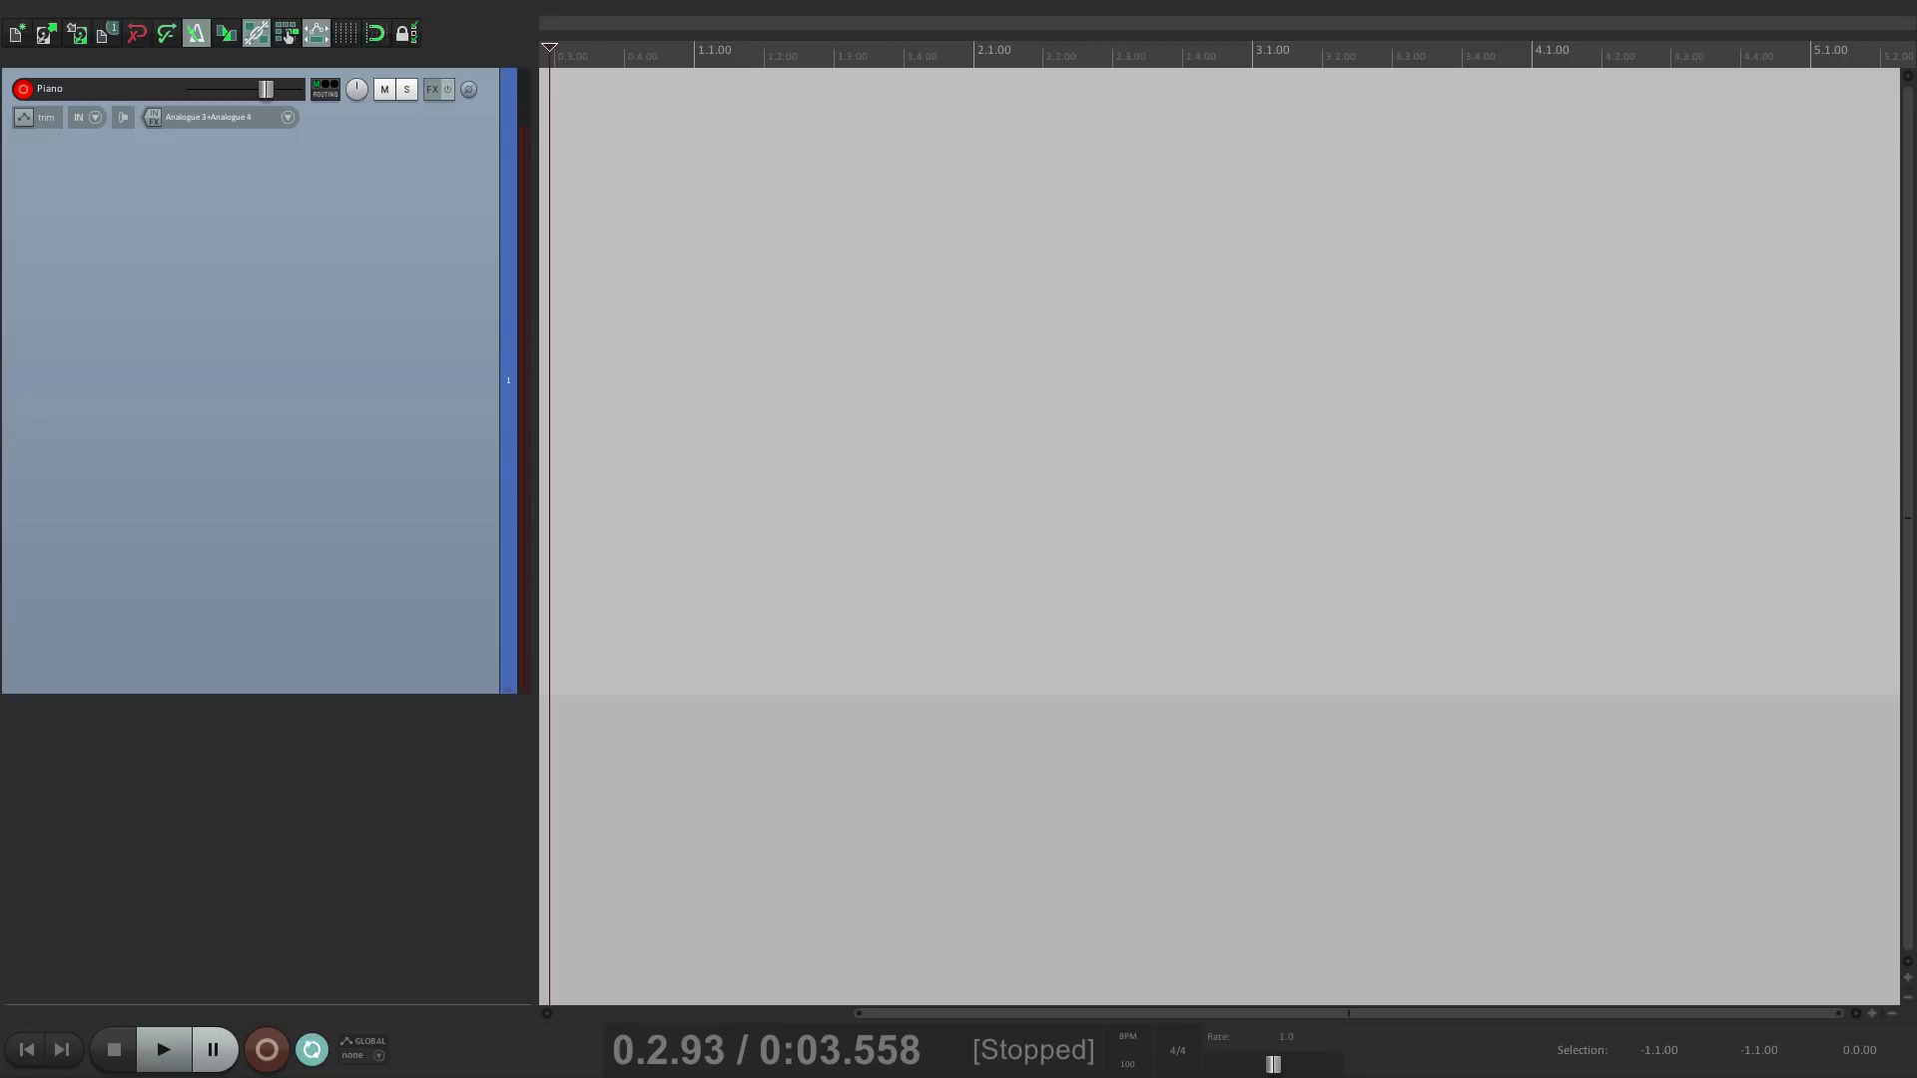
Record three overlapping piano takes with Ctrl+R, stopping each with Space.
key(ctrl+r)
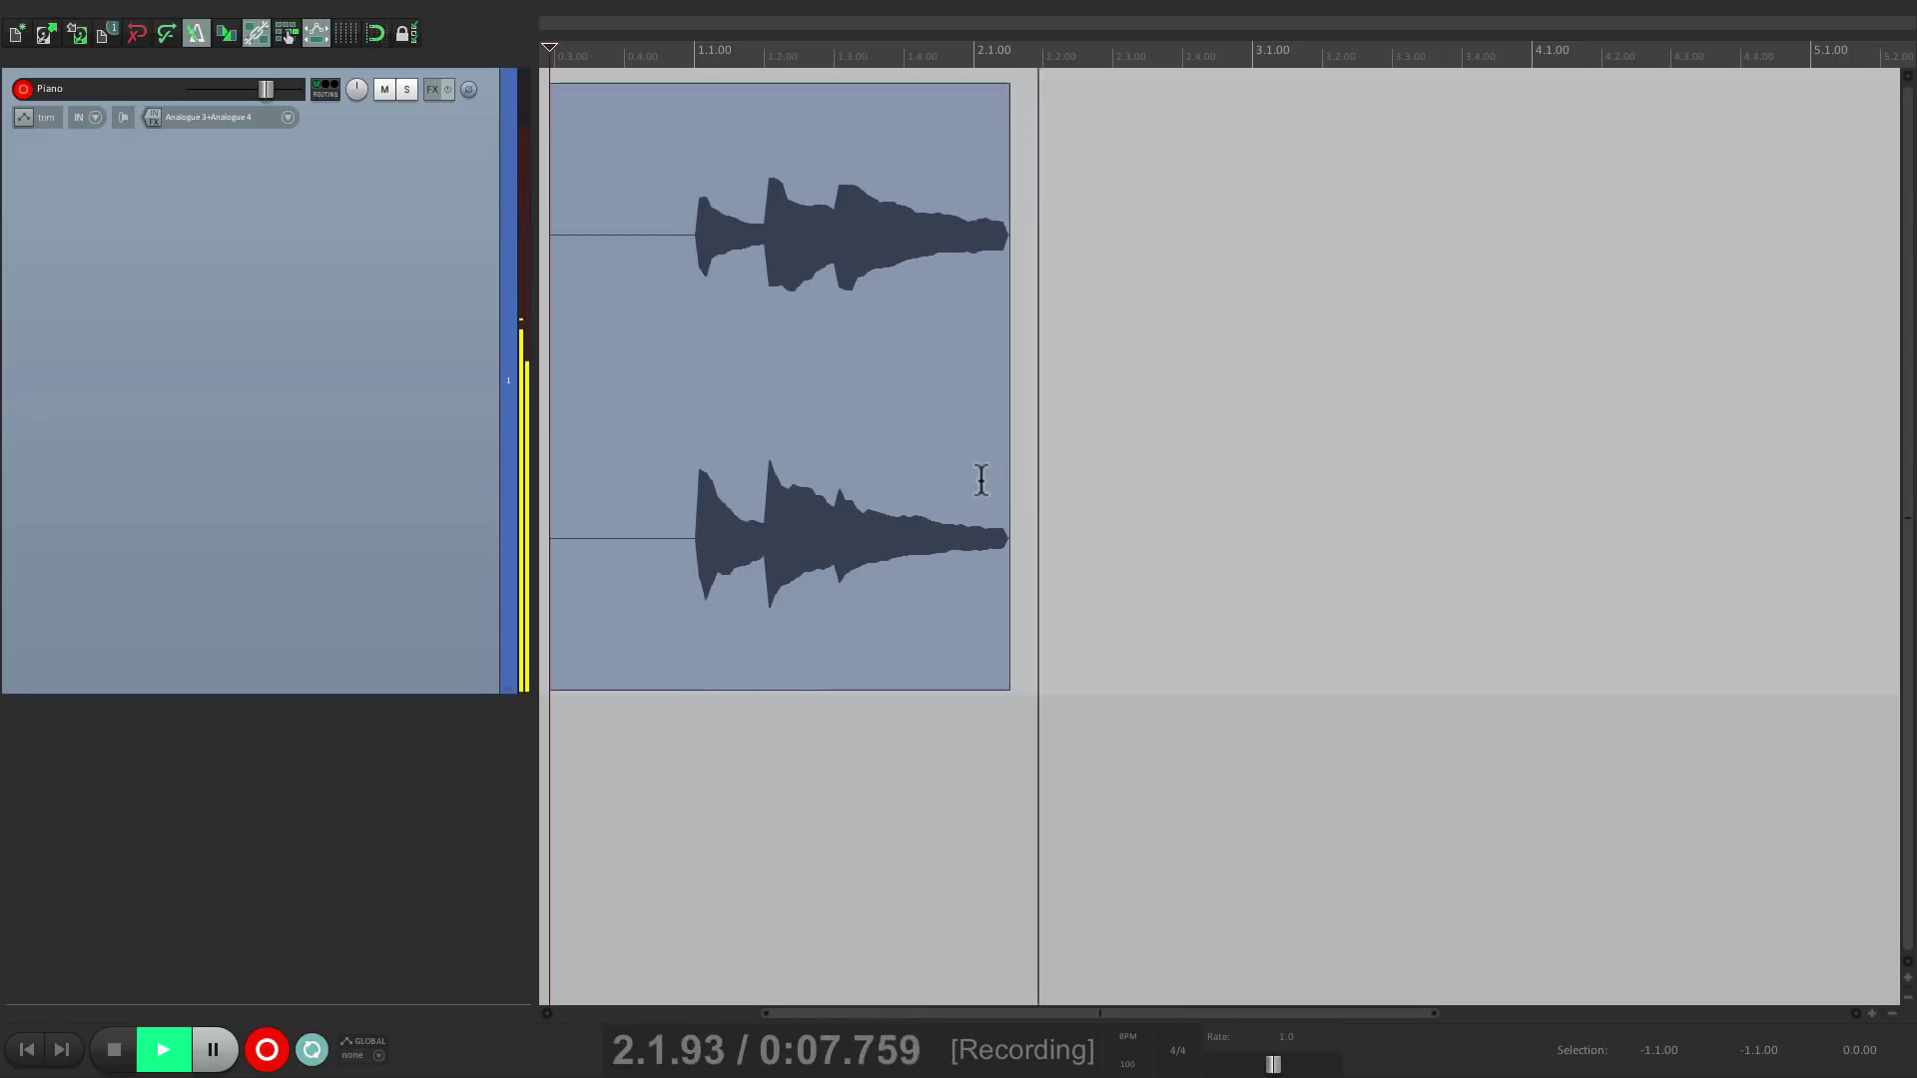
key(space)
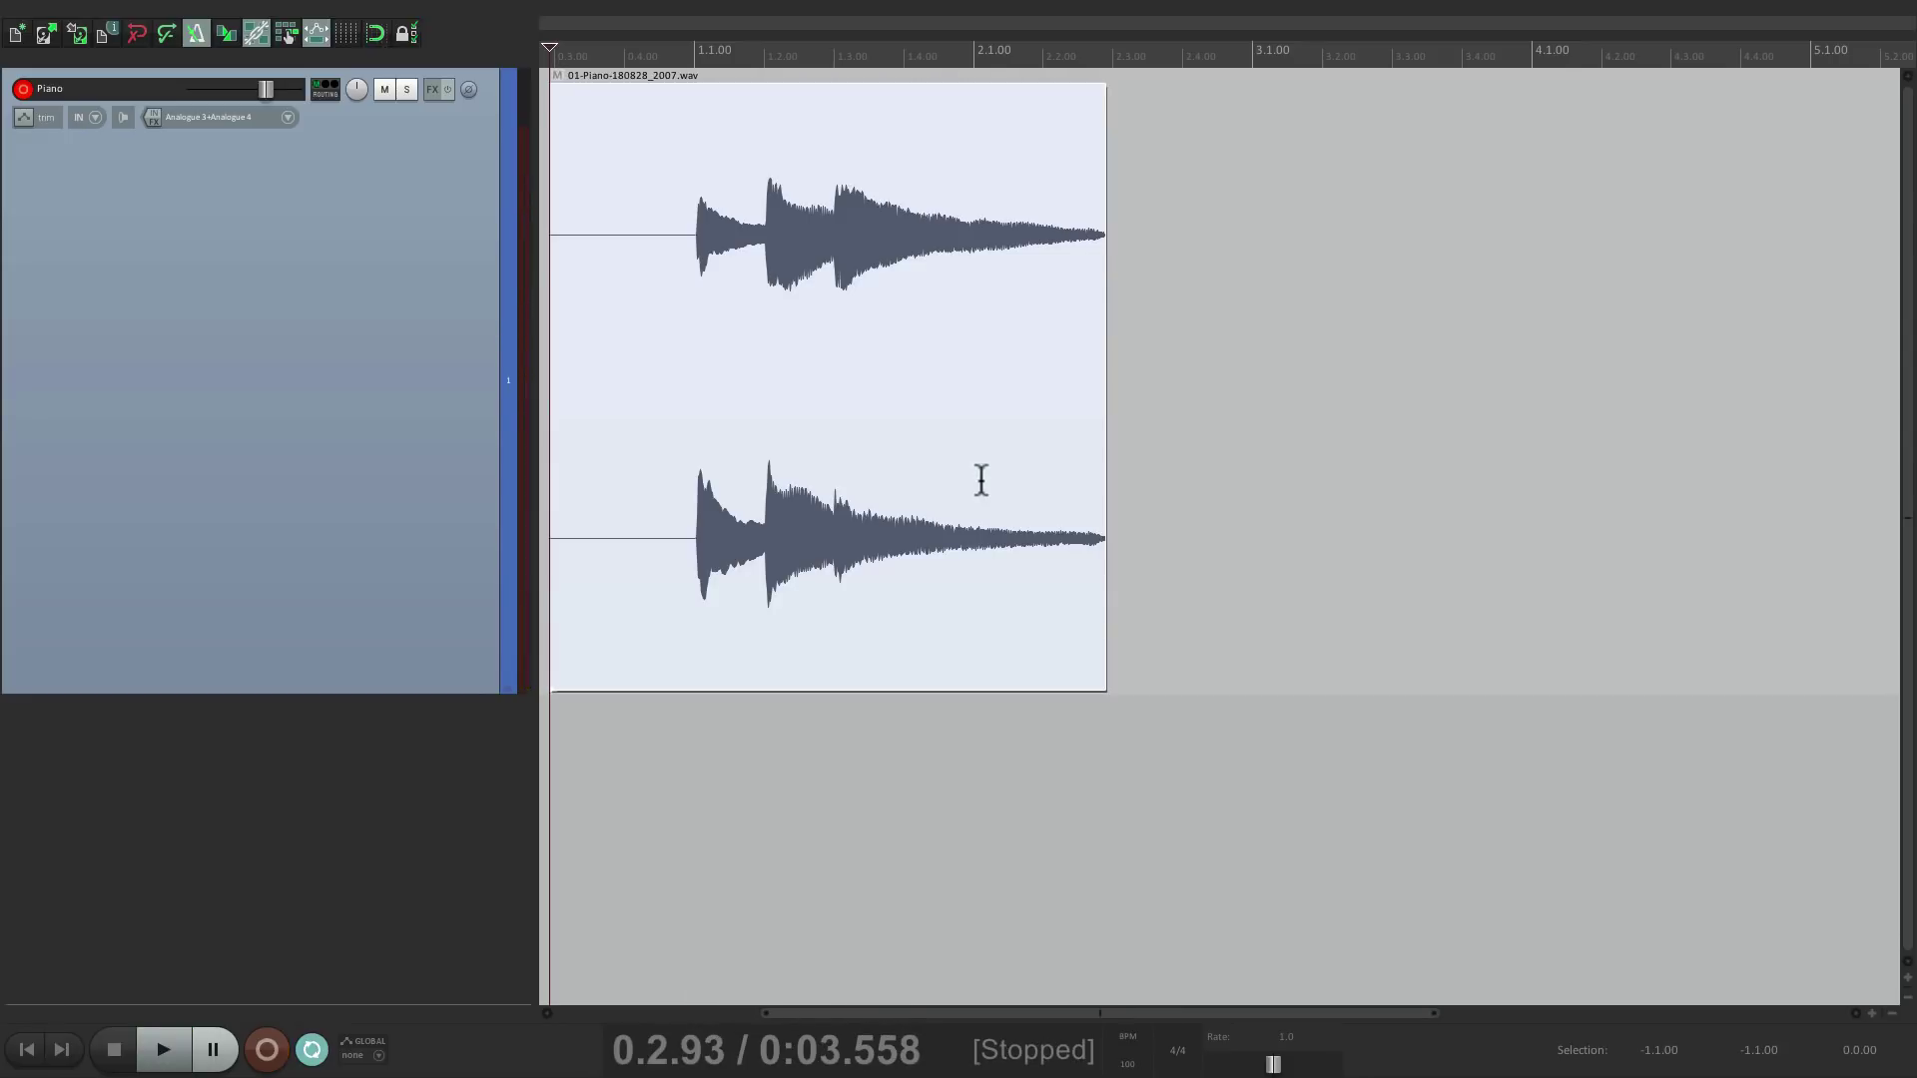
key(ctrl+r)
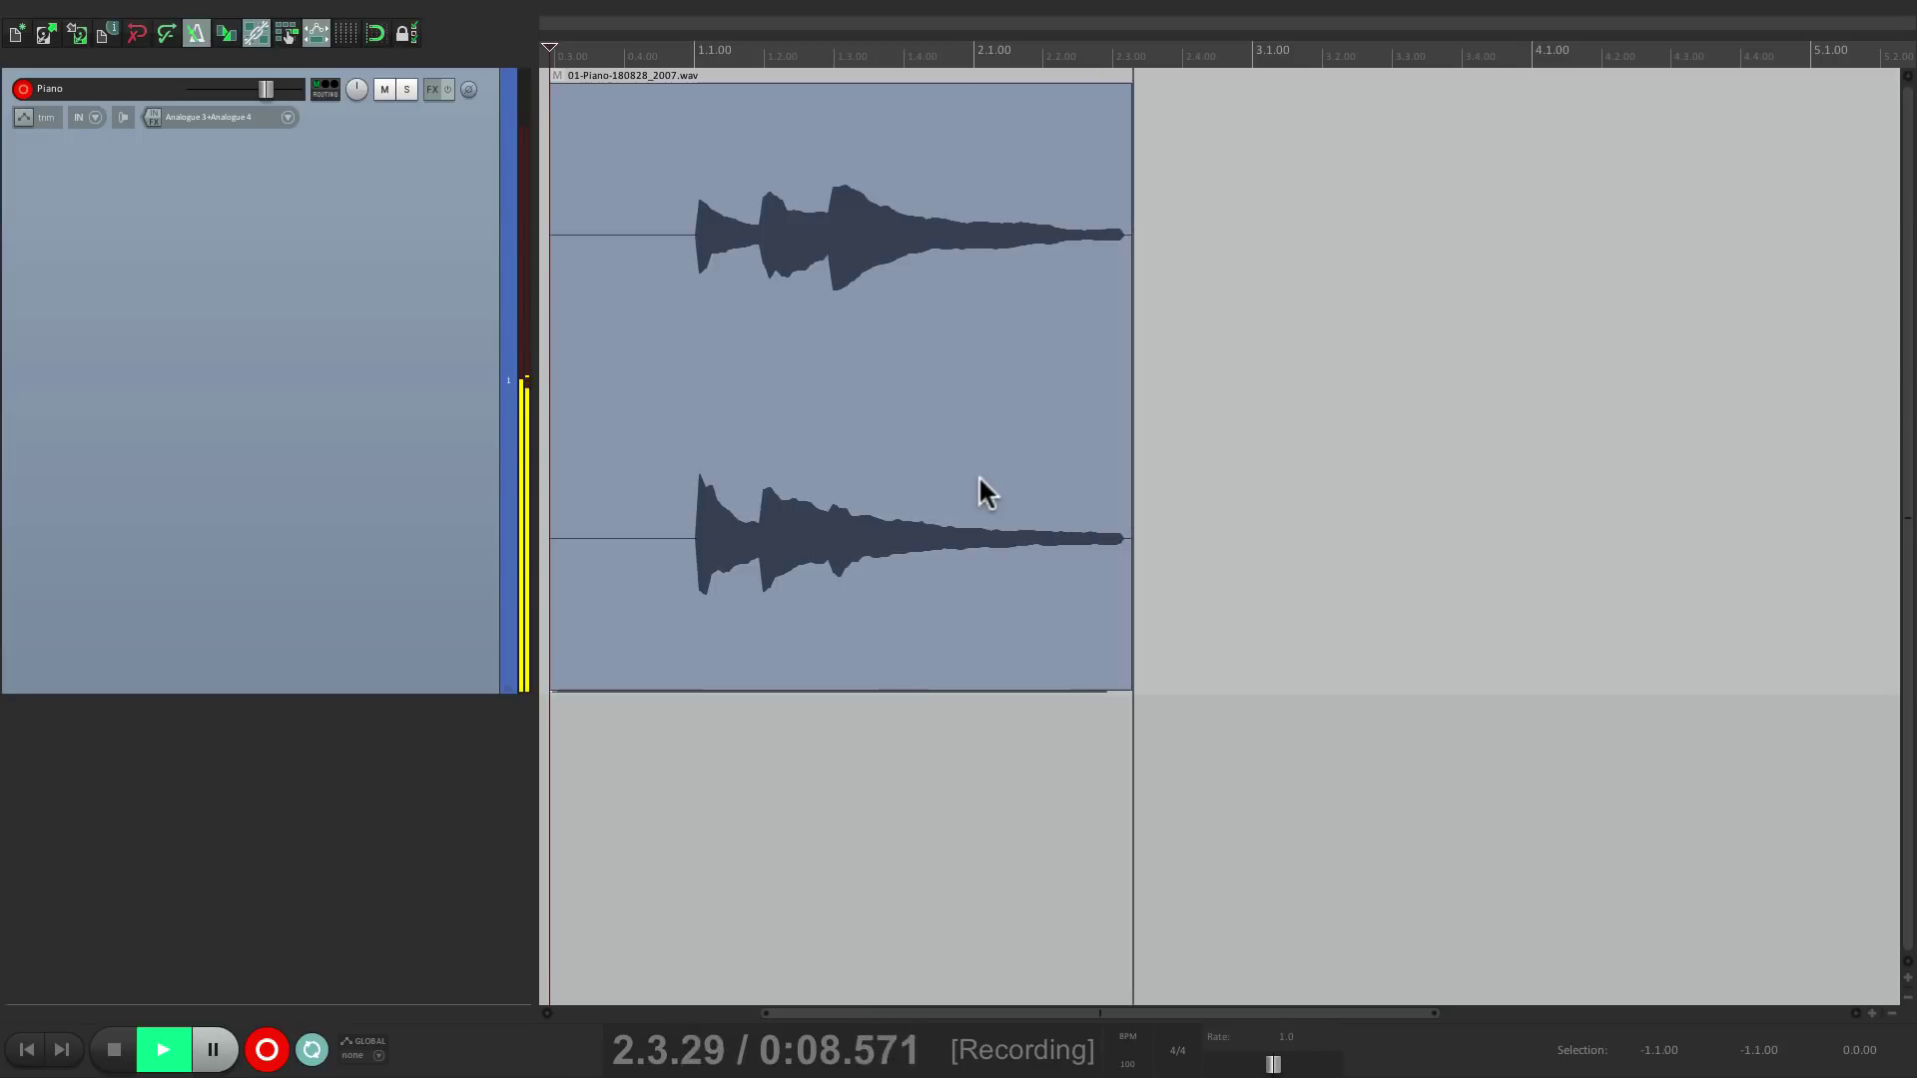
key(space)
key(ctrl+r)
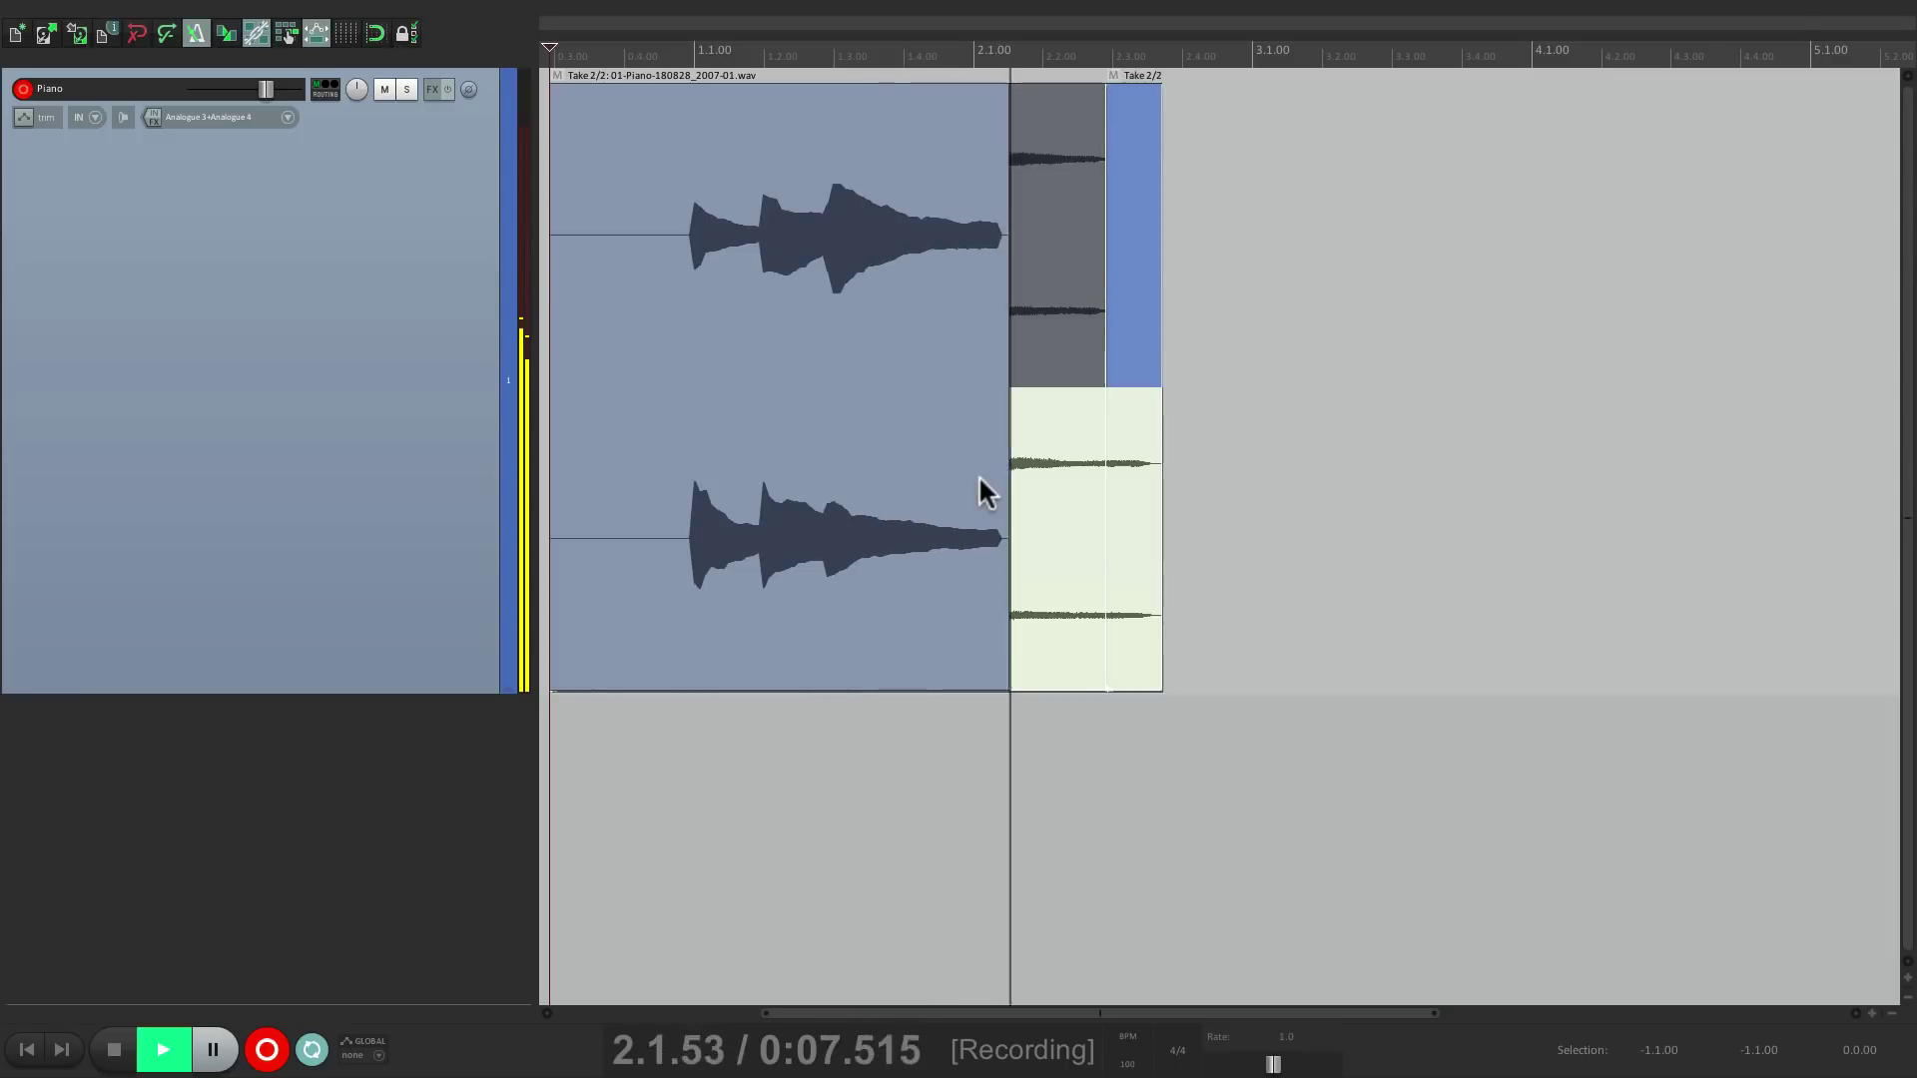
key(space)
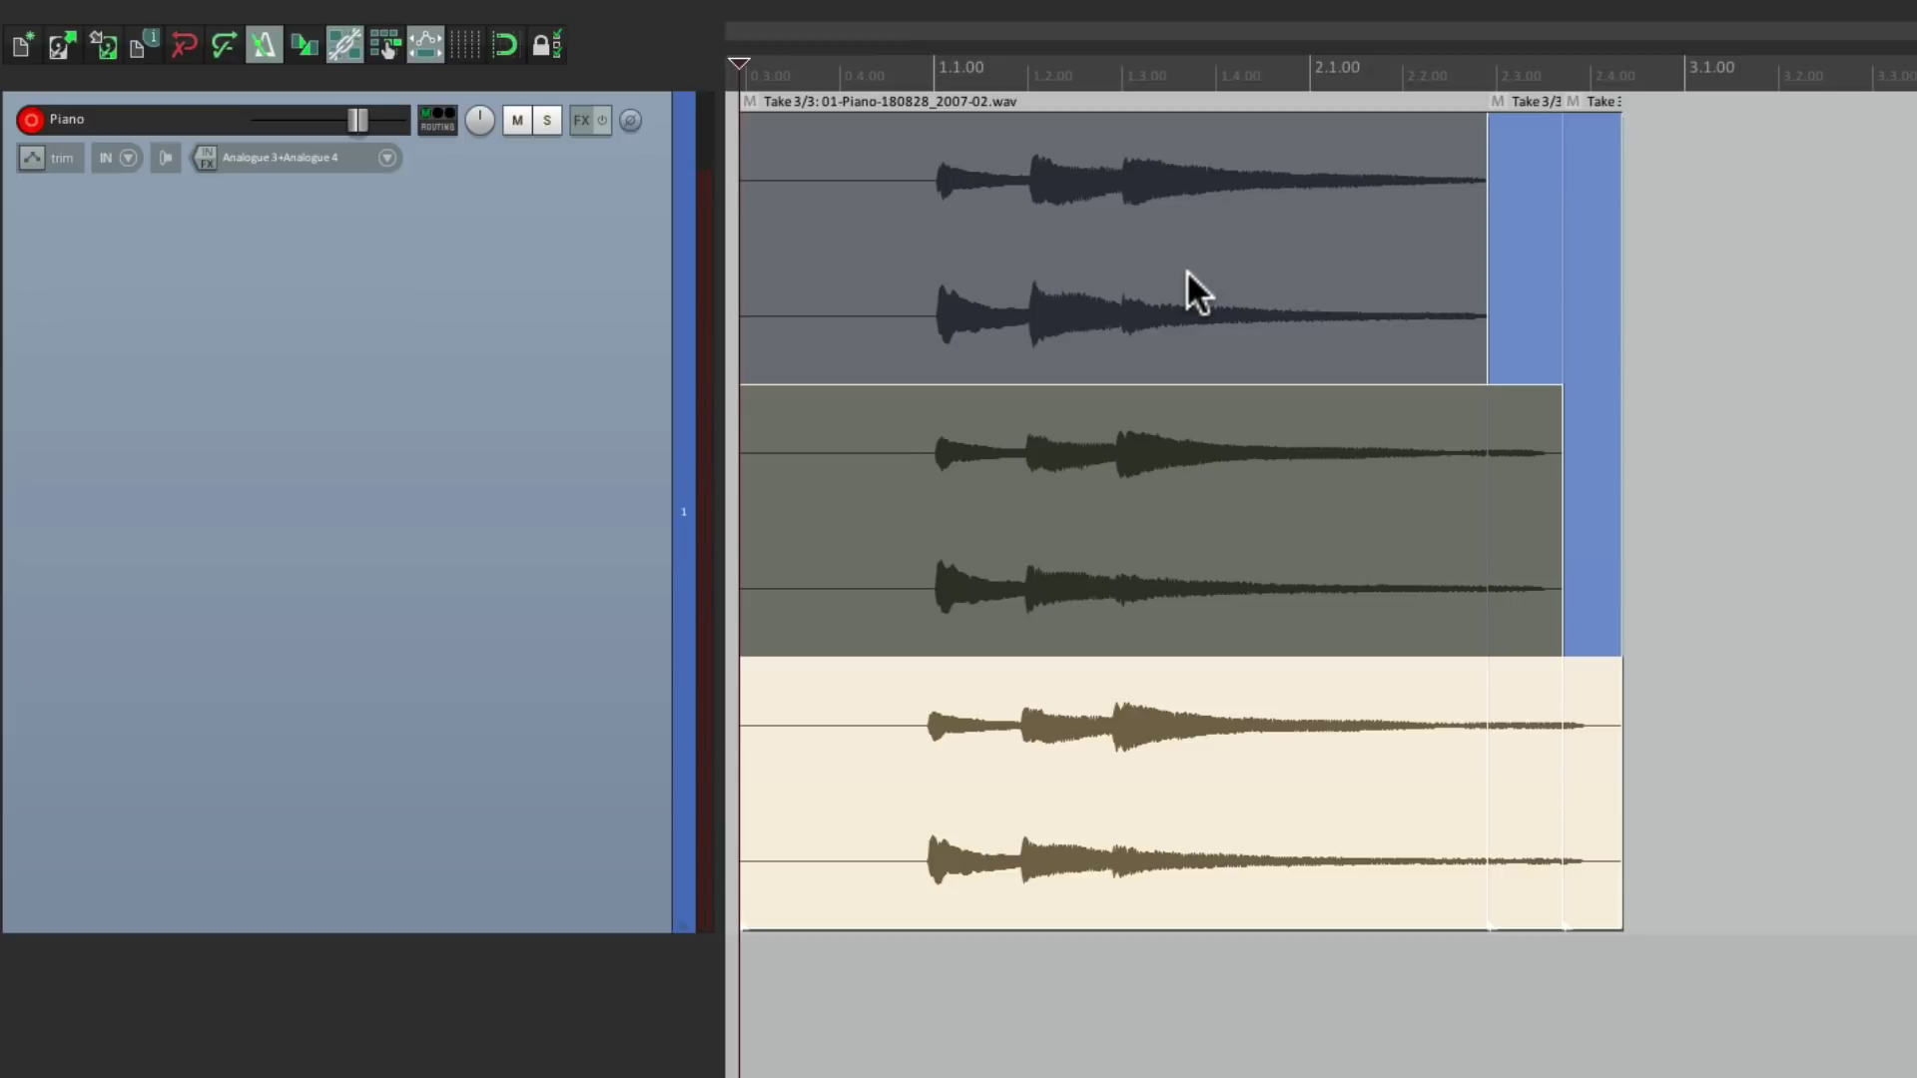
Remove the three takes from the Piano track, enable Free item positioning, and start recording.
click(560, 465)
key(ctrl+z)
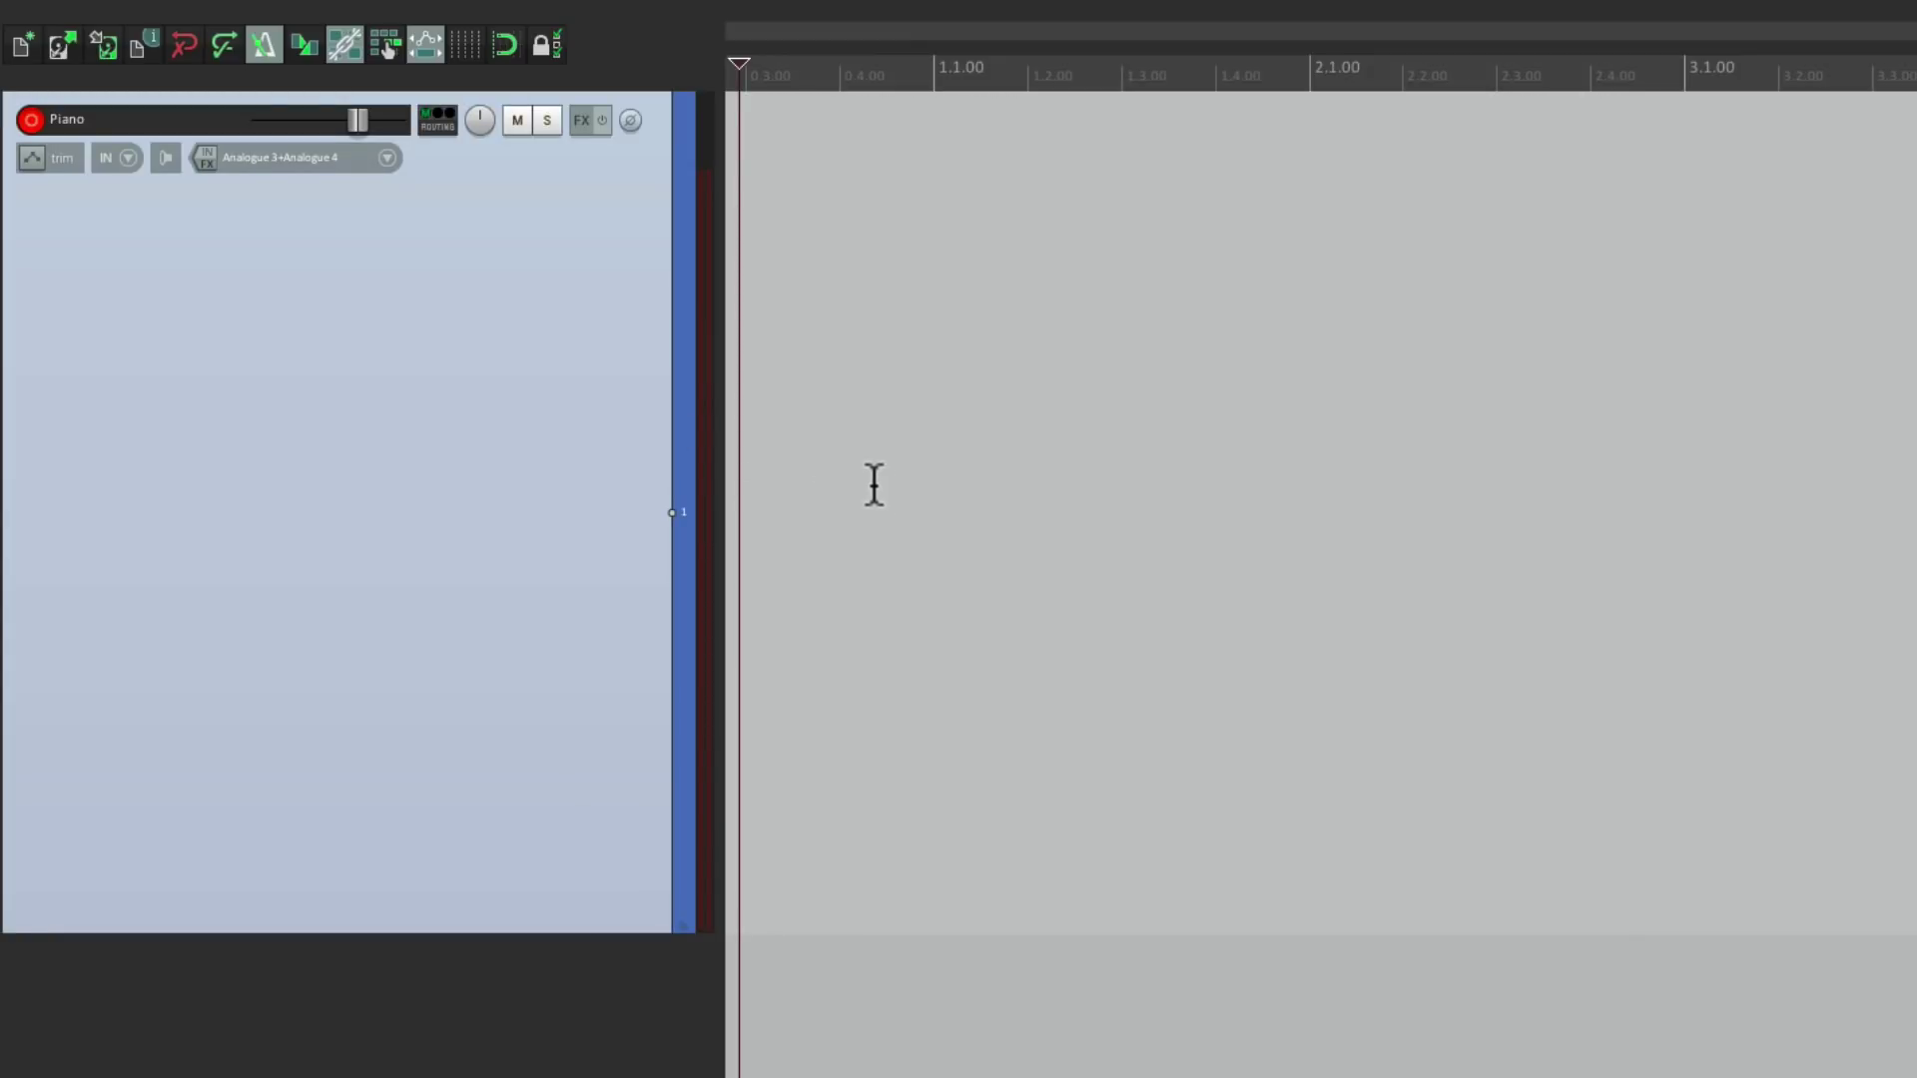
right_click(462, 392)
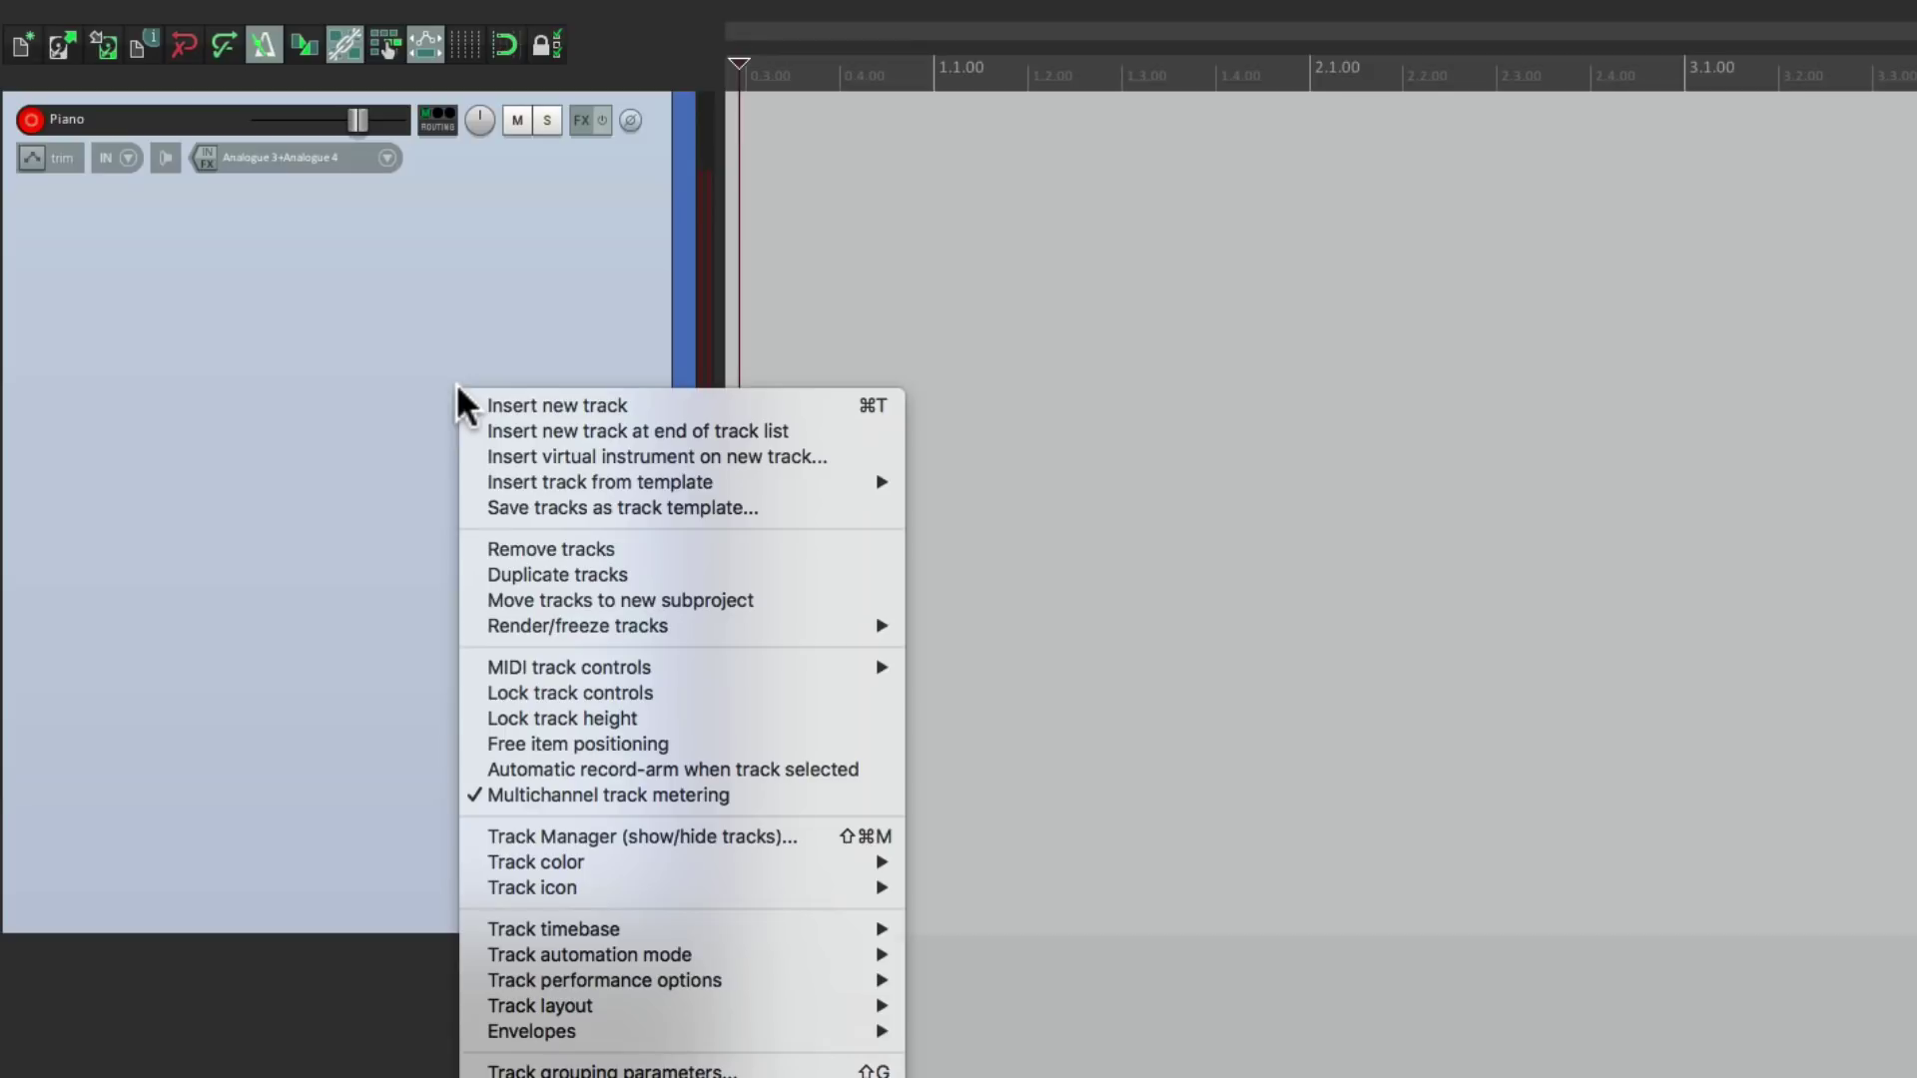
click(481, 747)
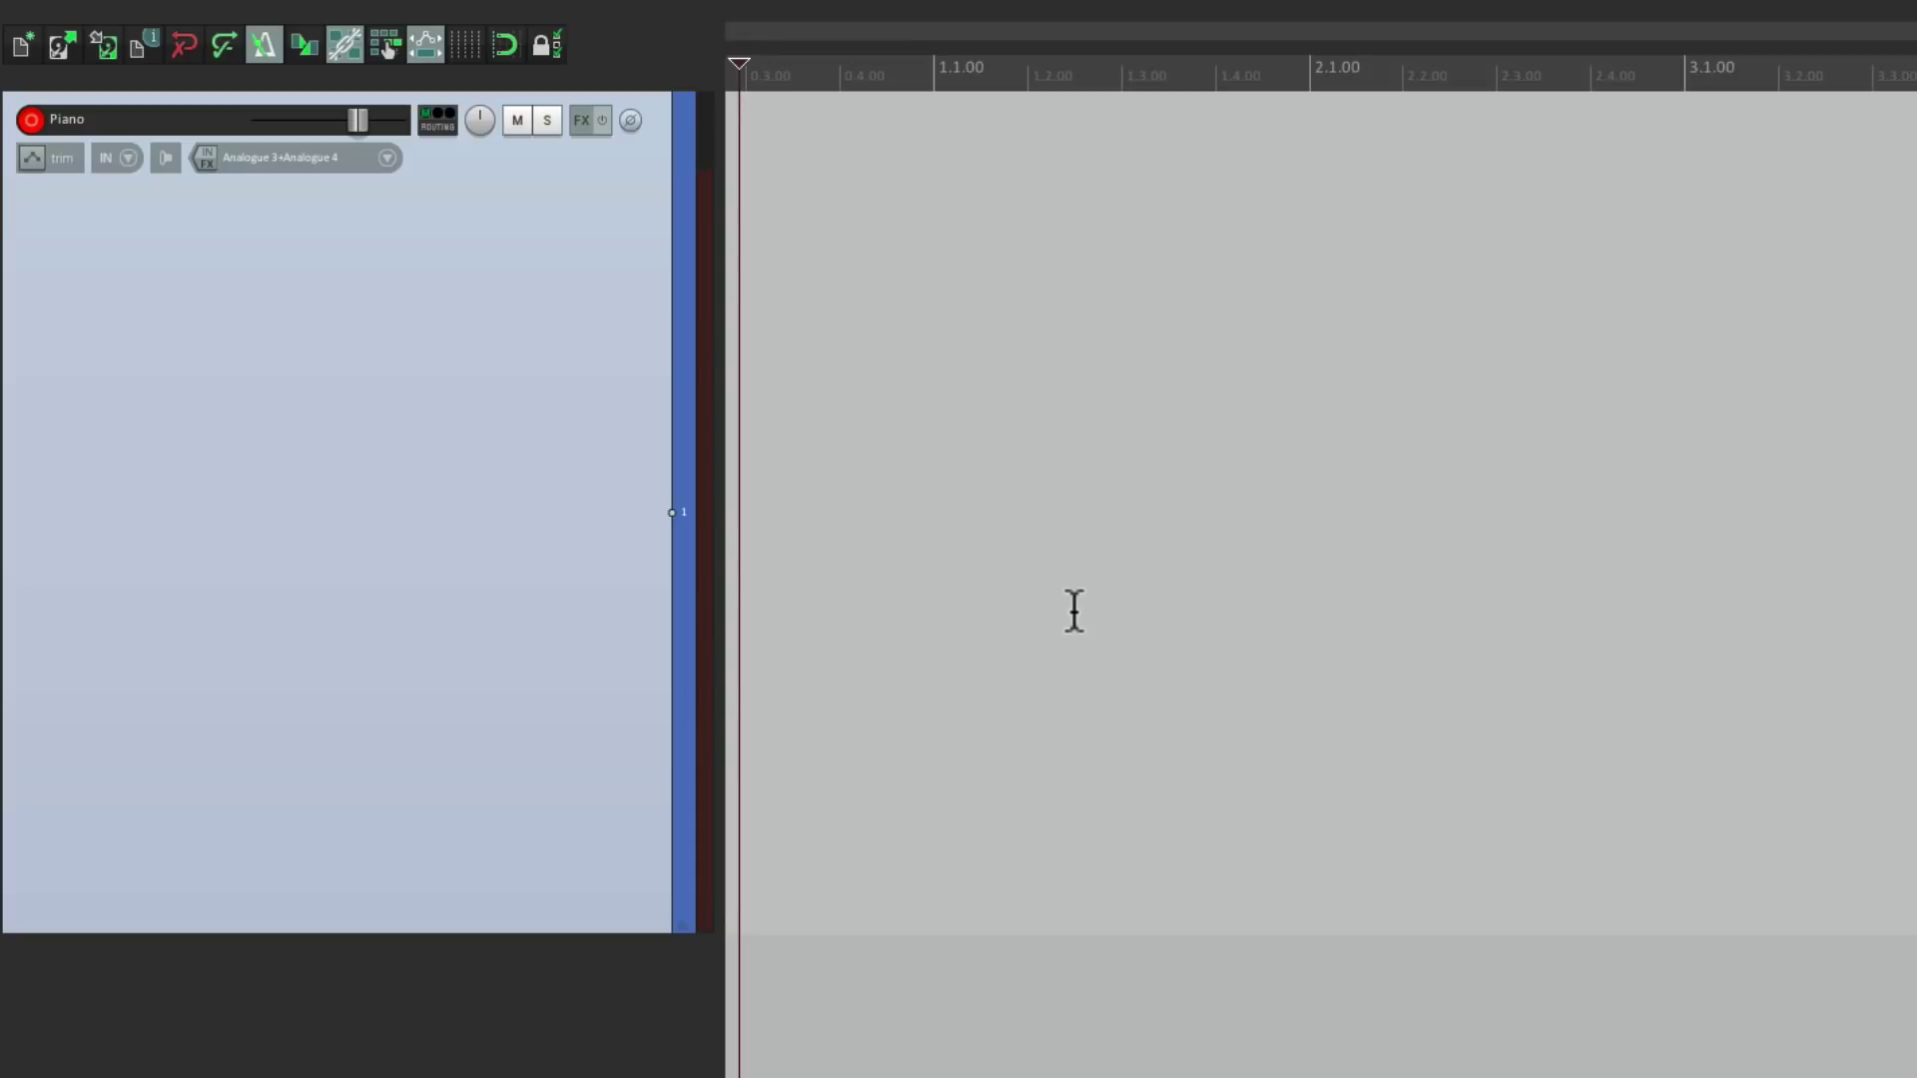
key(ctrl+r)
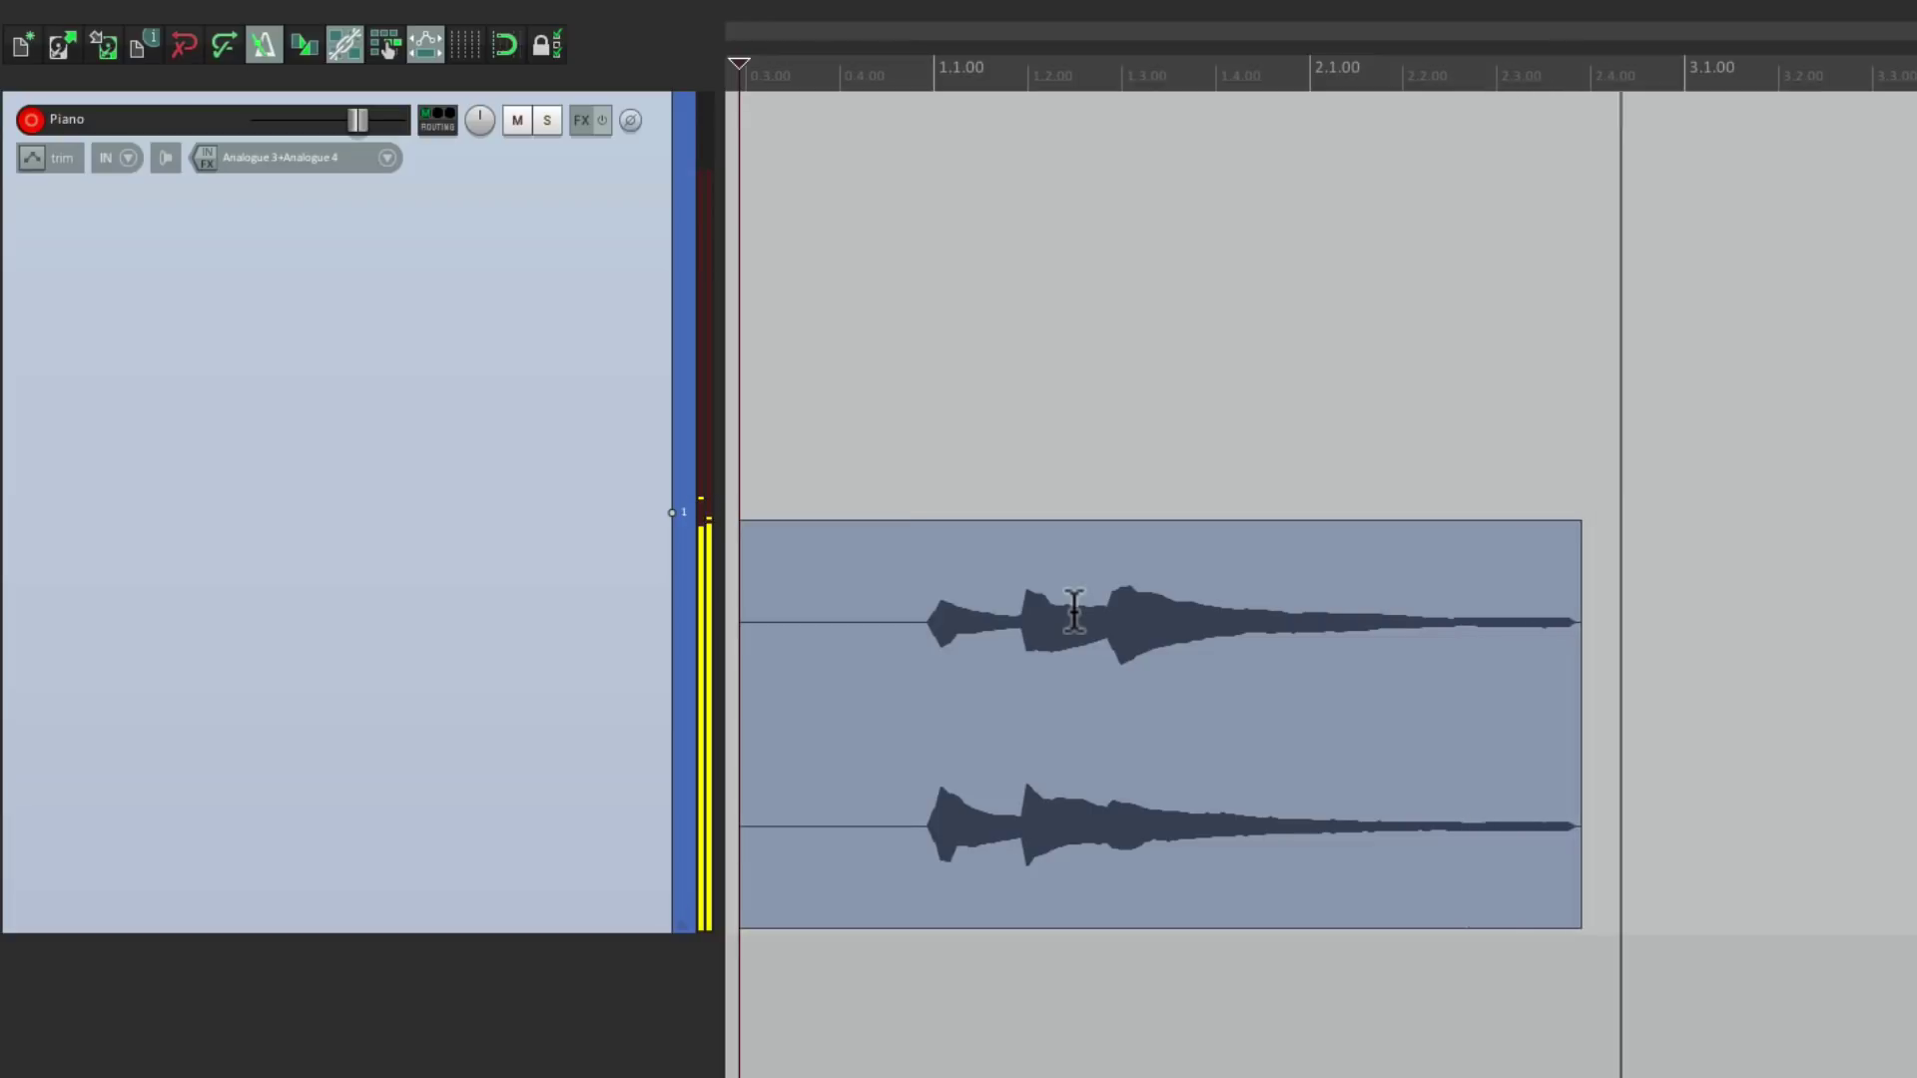
Record three piano passes as stacked items, then play them from just before 1.1.00.
key(space)
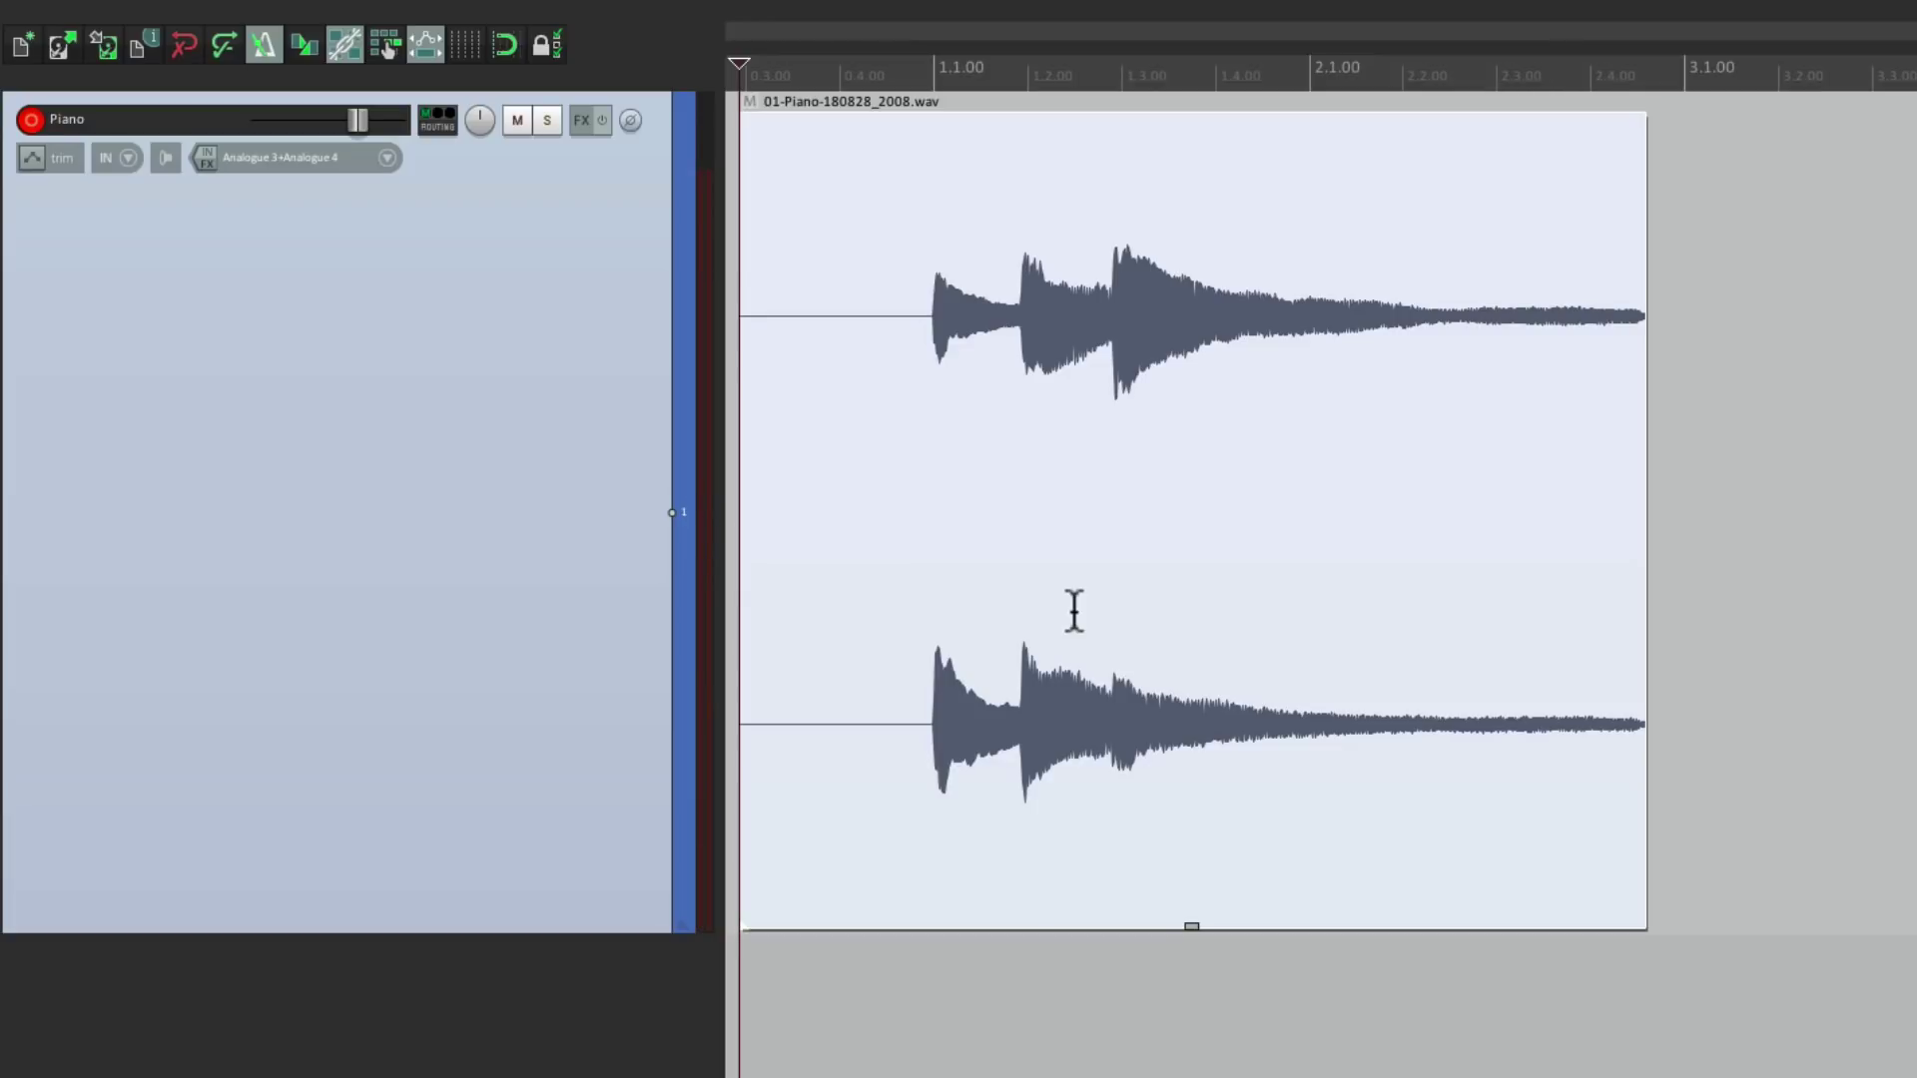
key(ctrl+r)
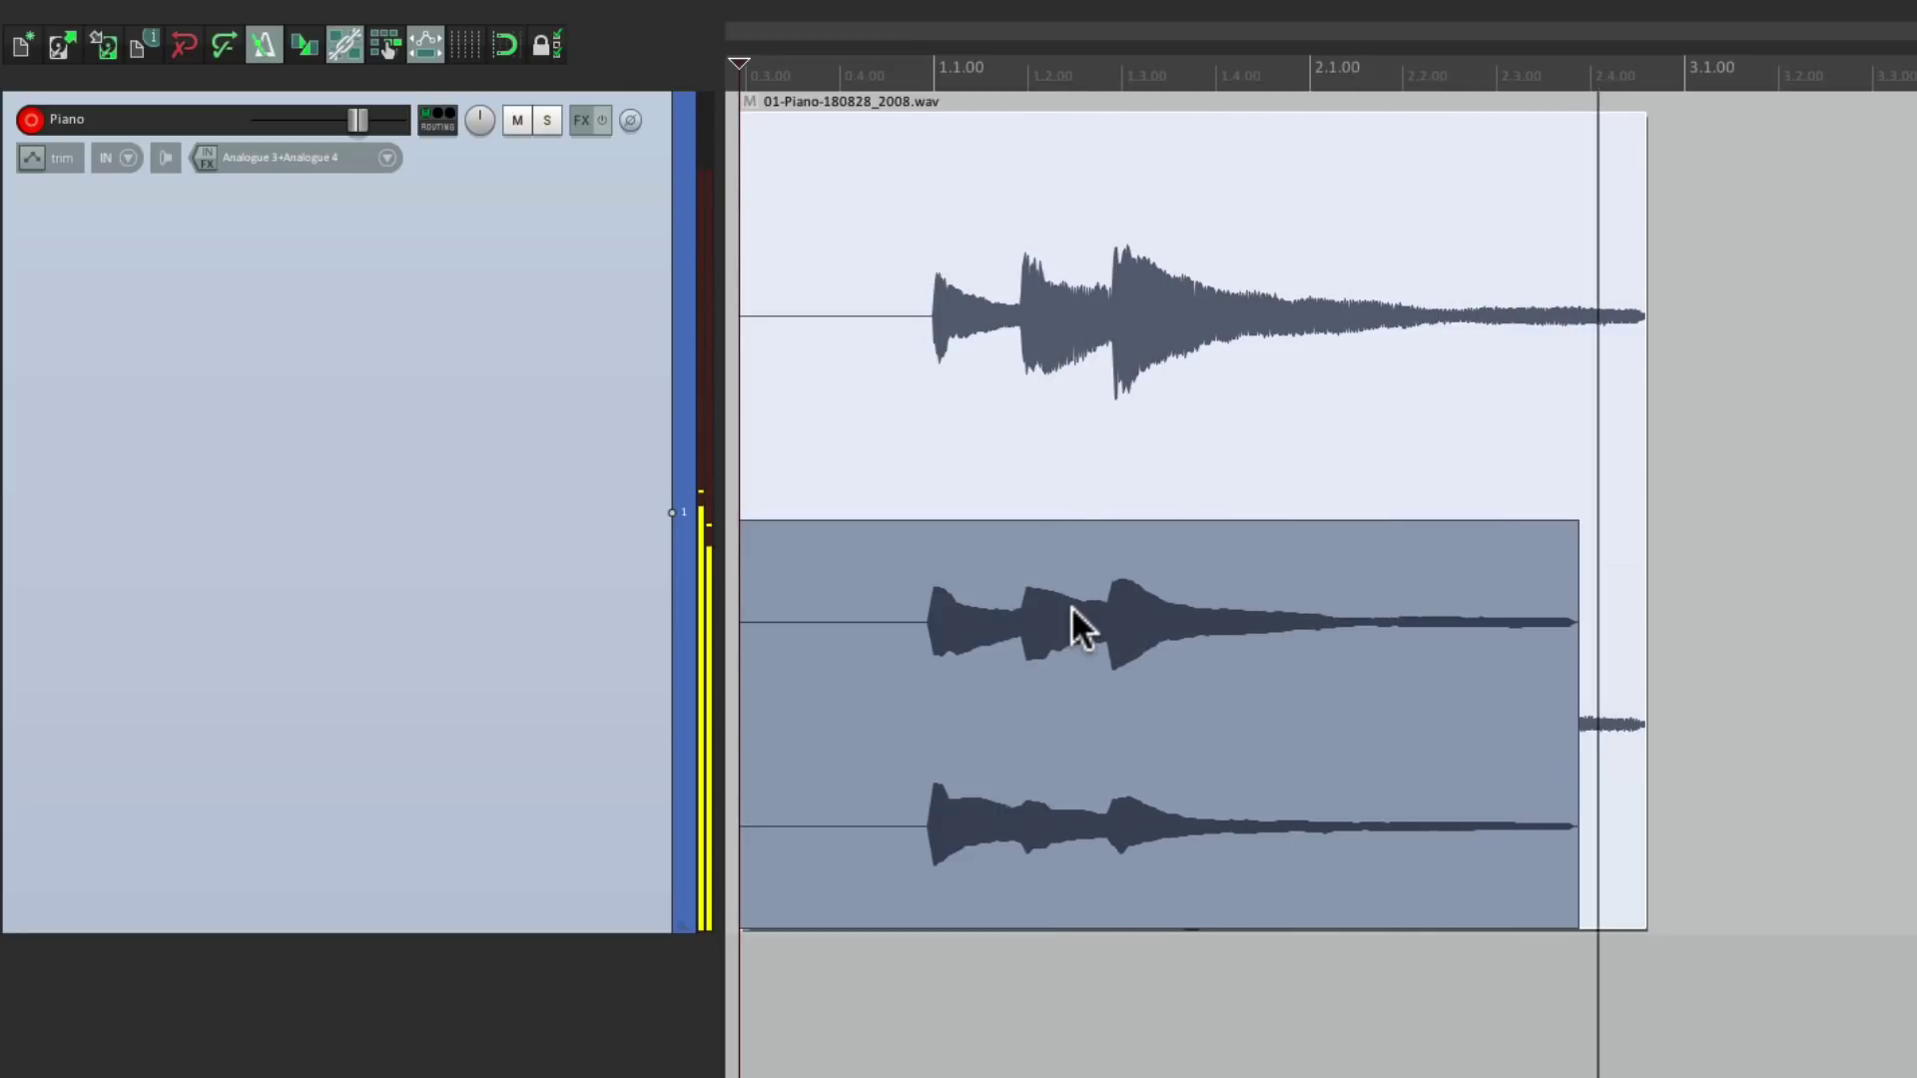
key(space)
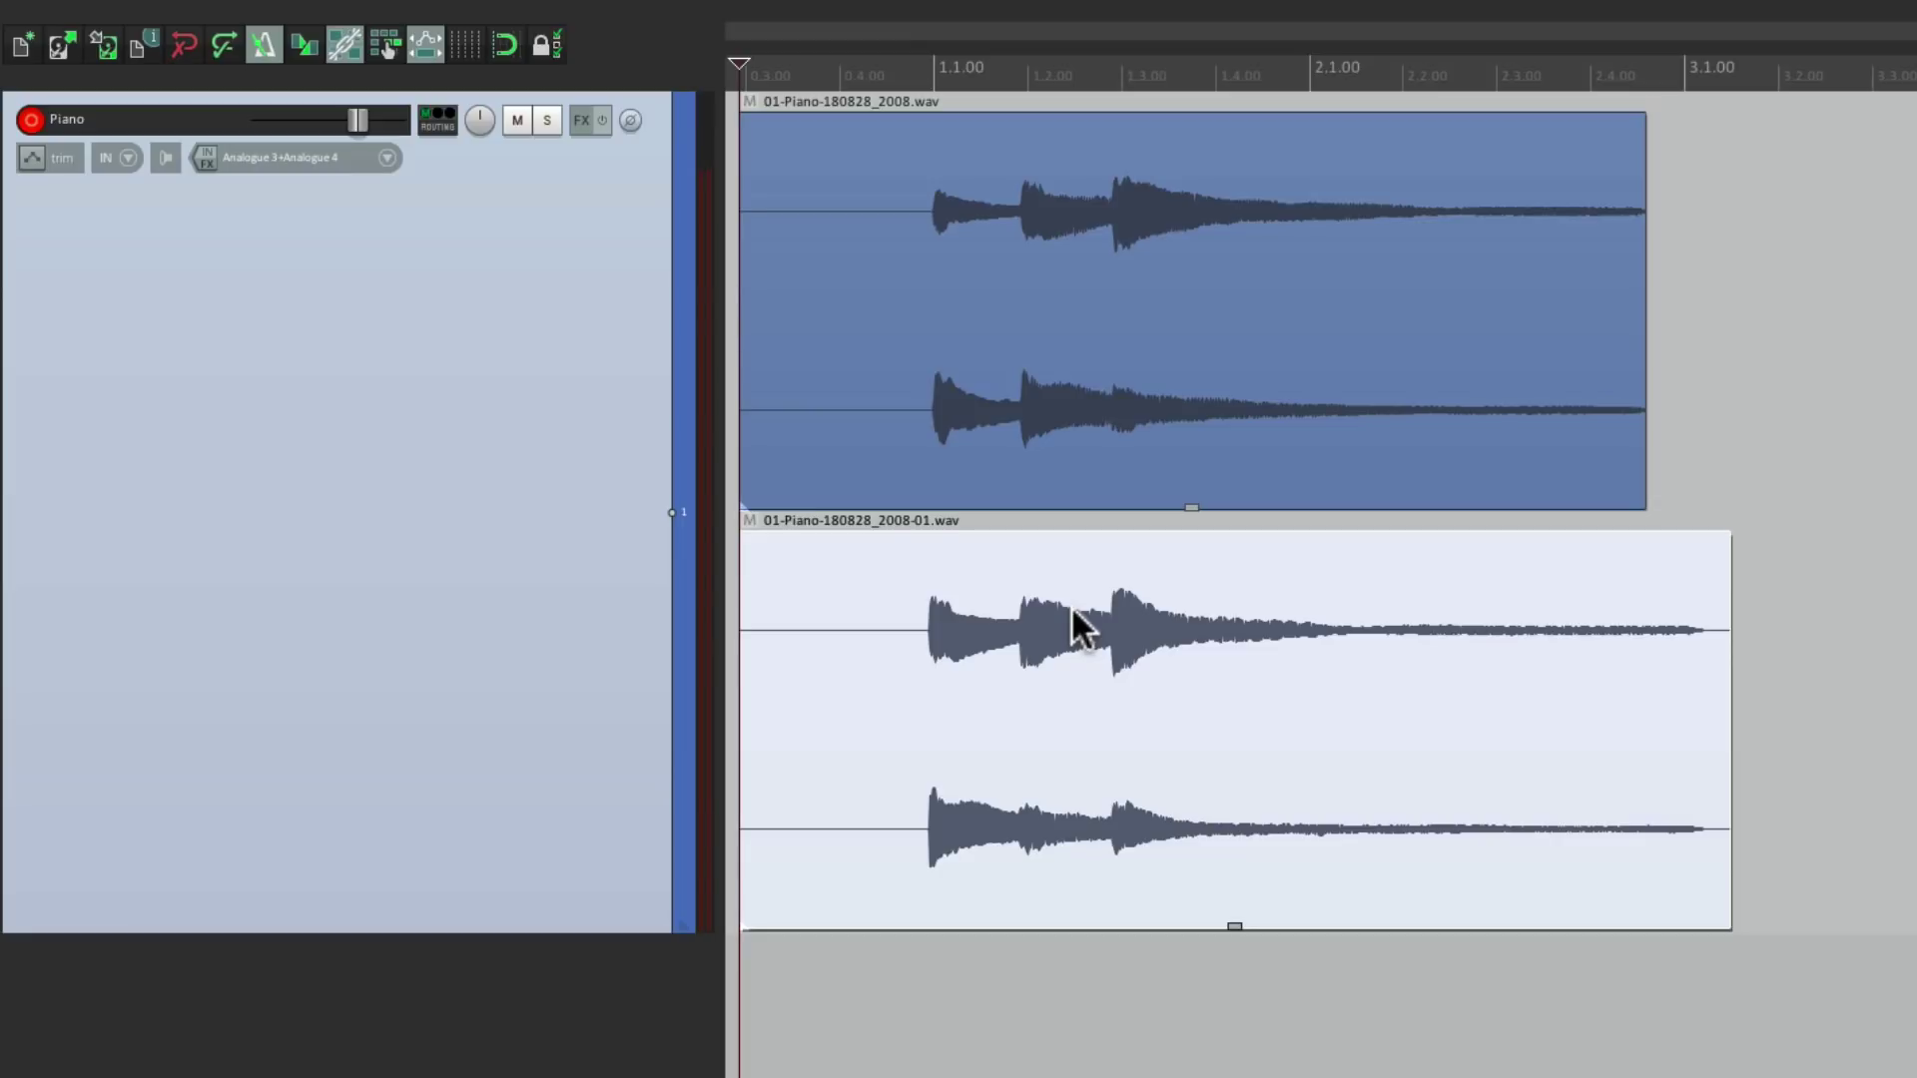
key(ctrl+r)
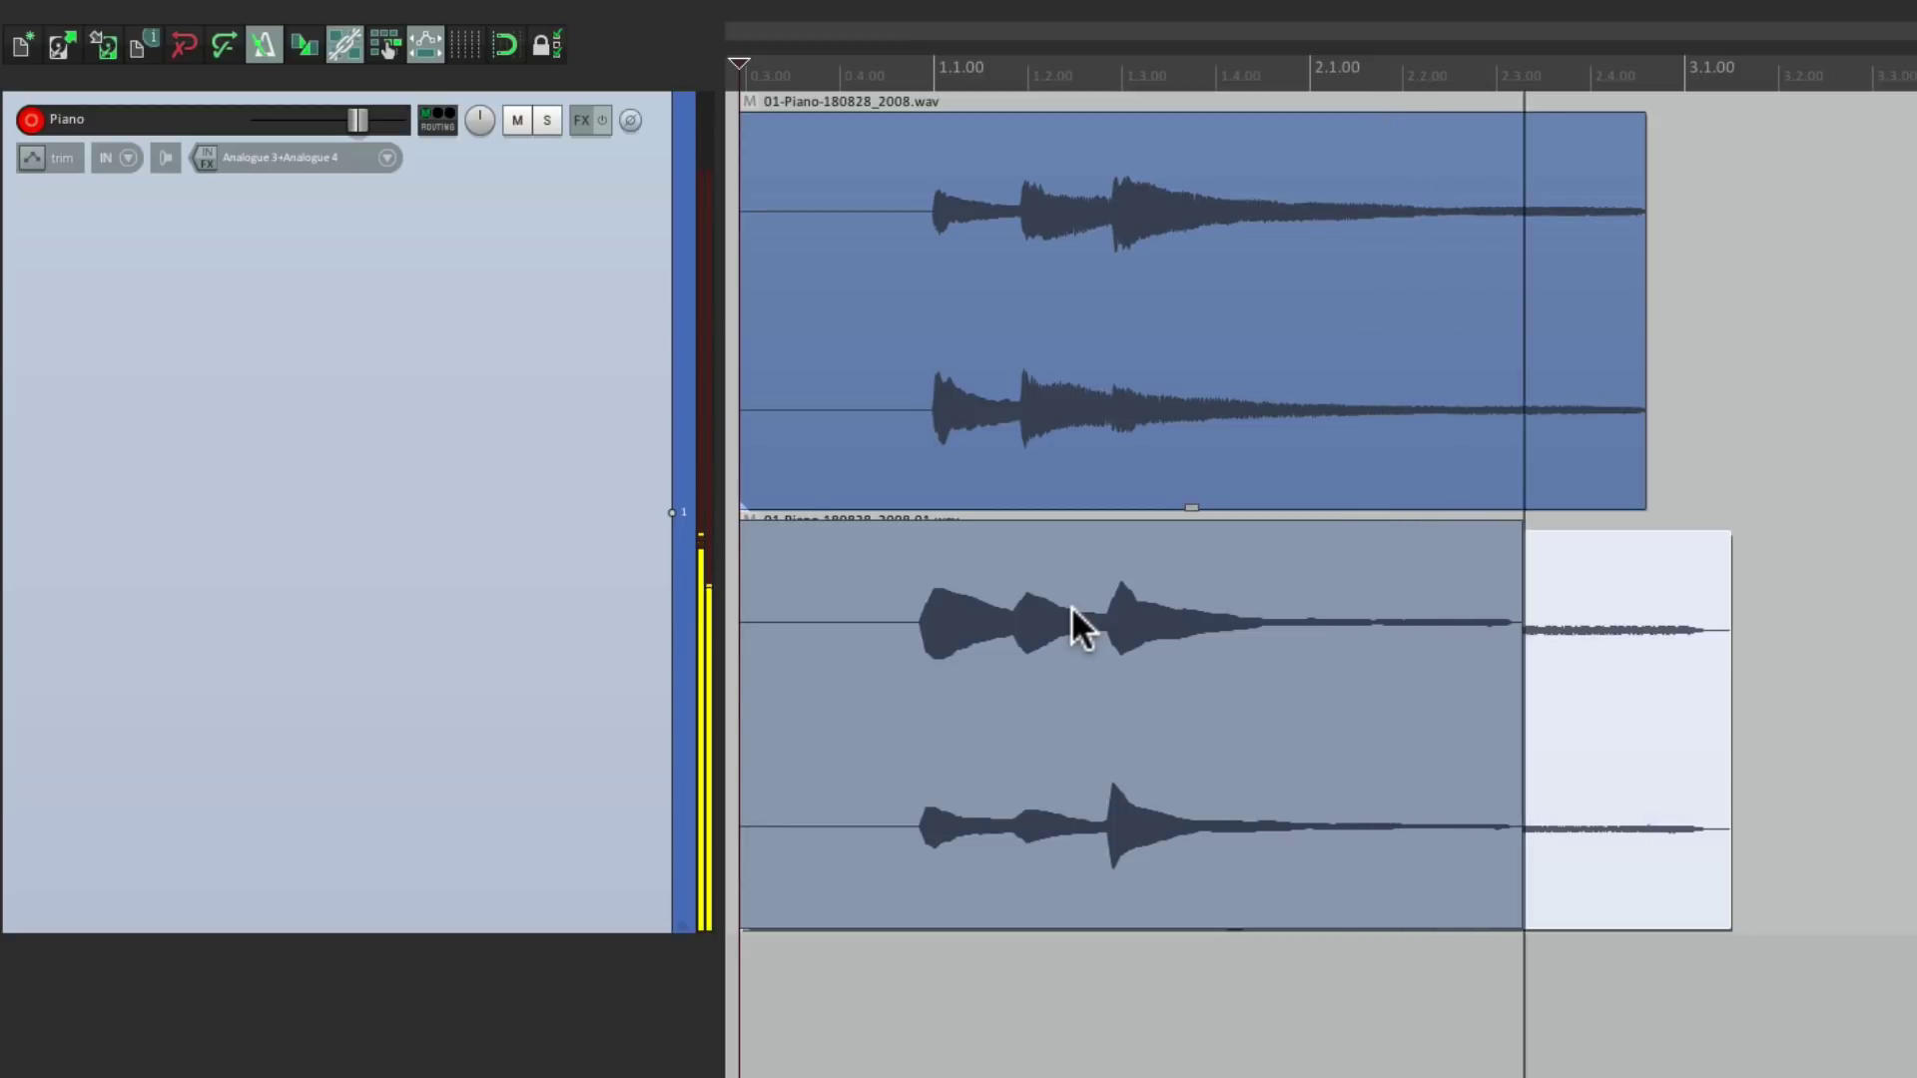
key(space)
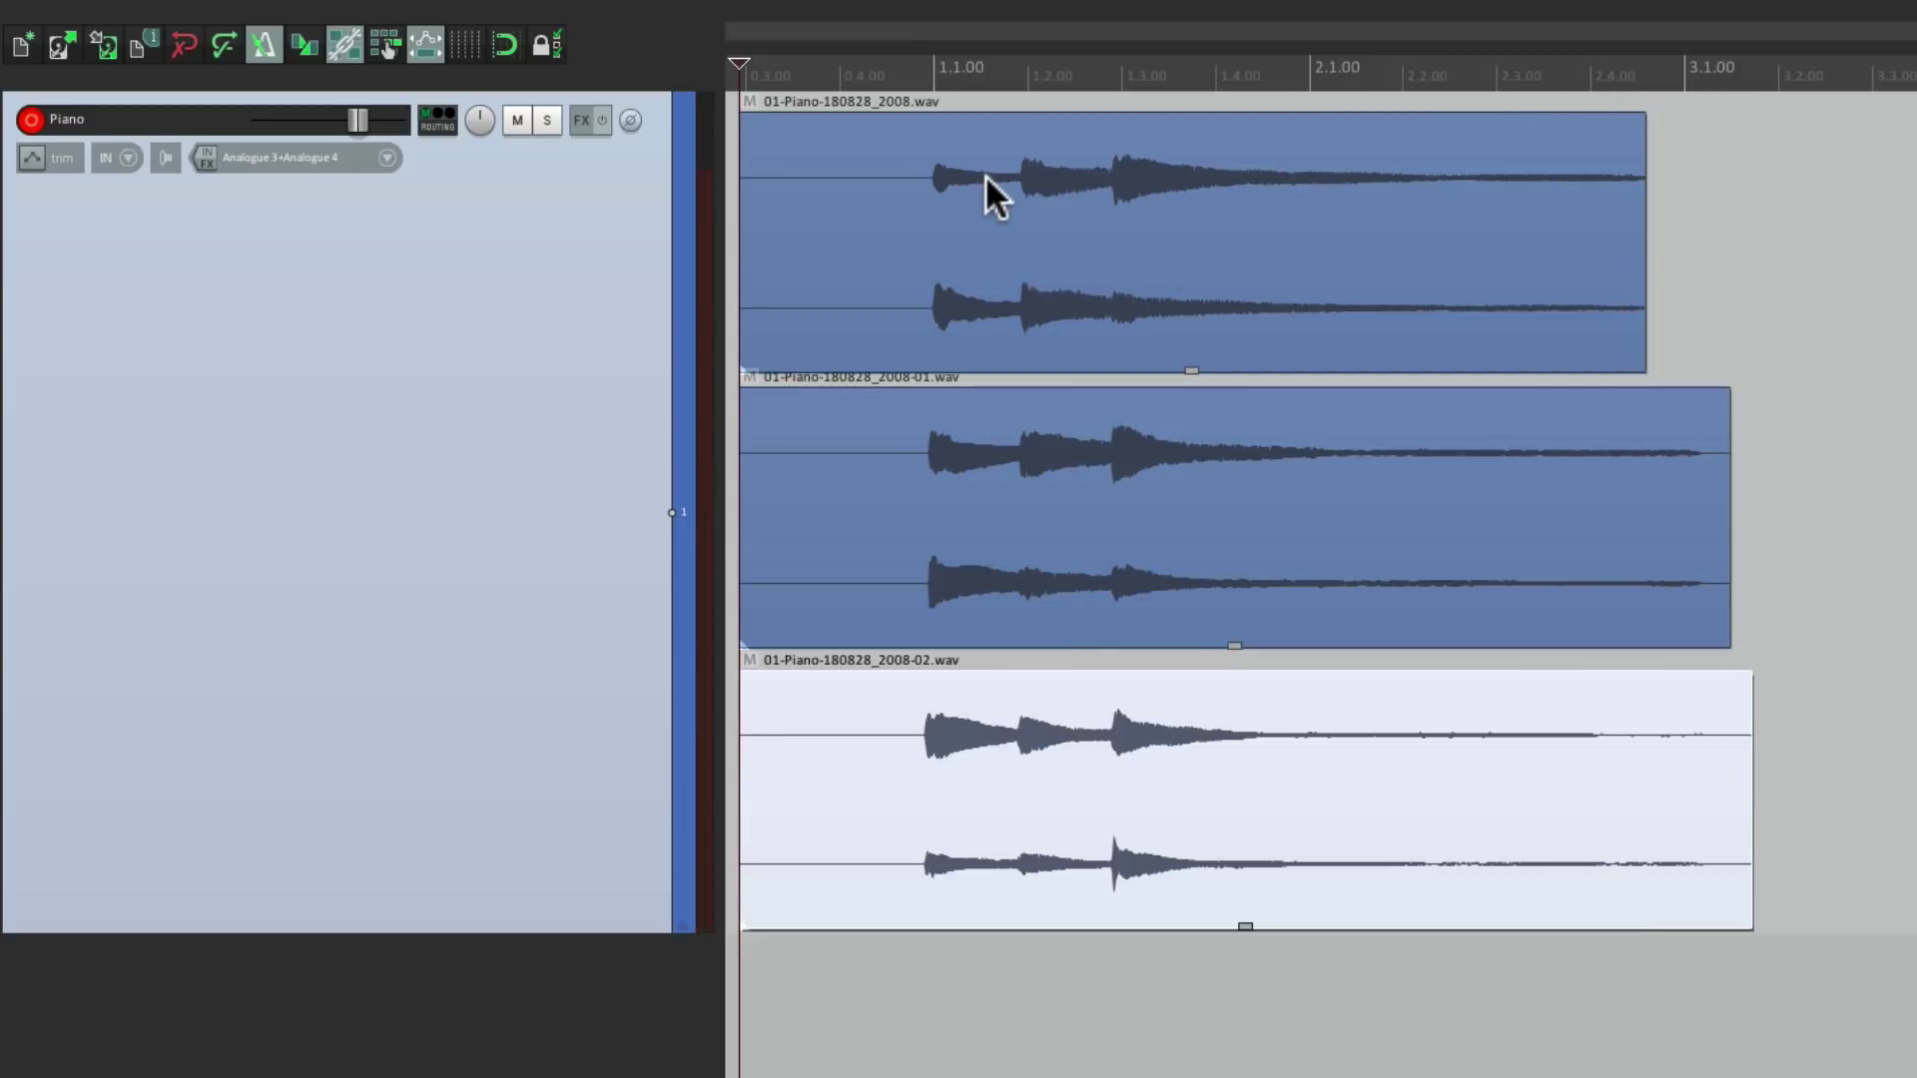
click(887, 65)
key(space)
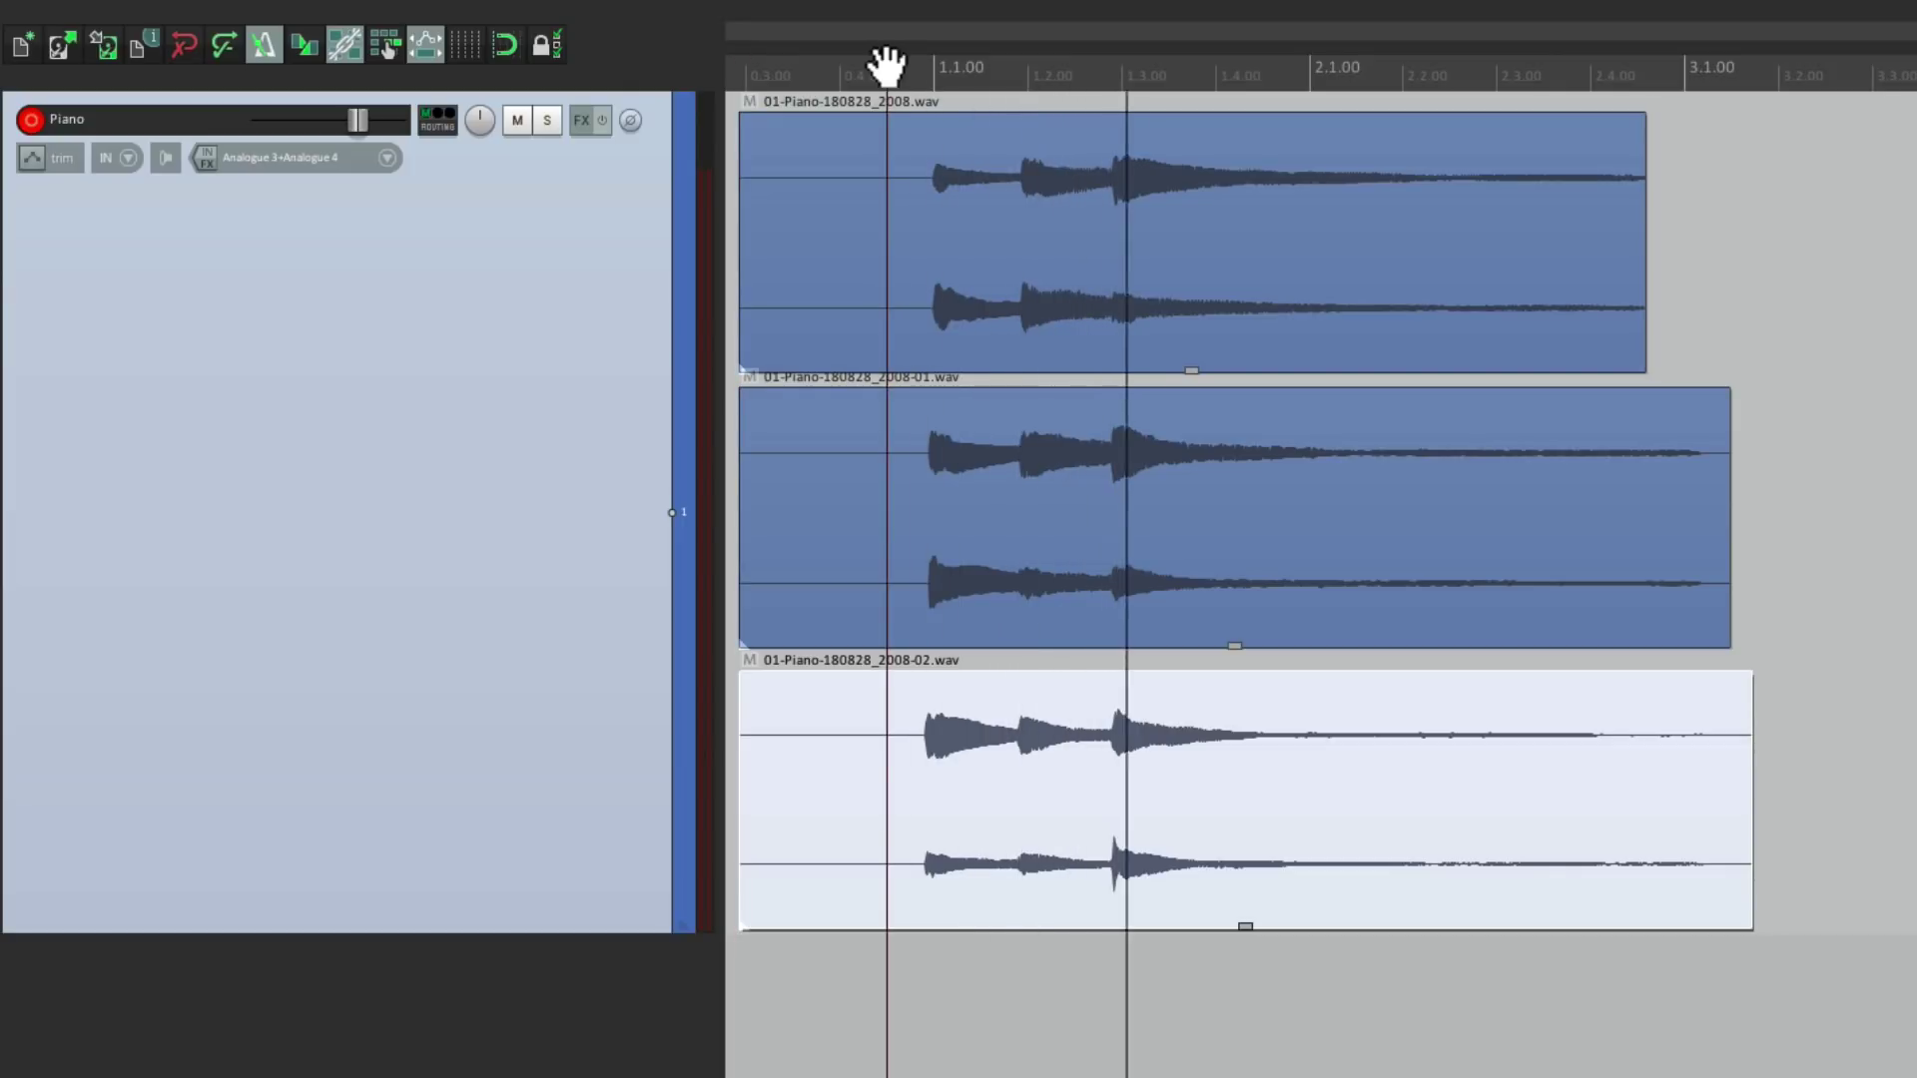
Stop playback, enable 'Monitor track media when recording', and remove the three piano items.
key(space)
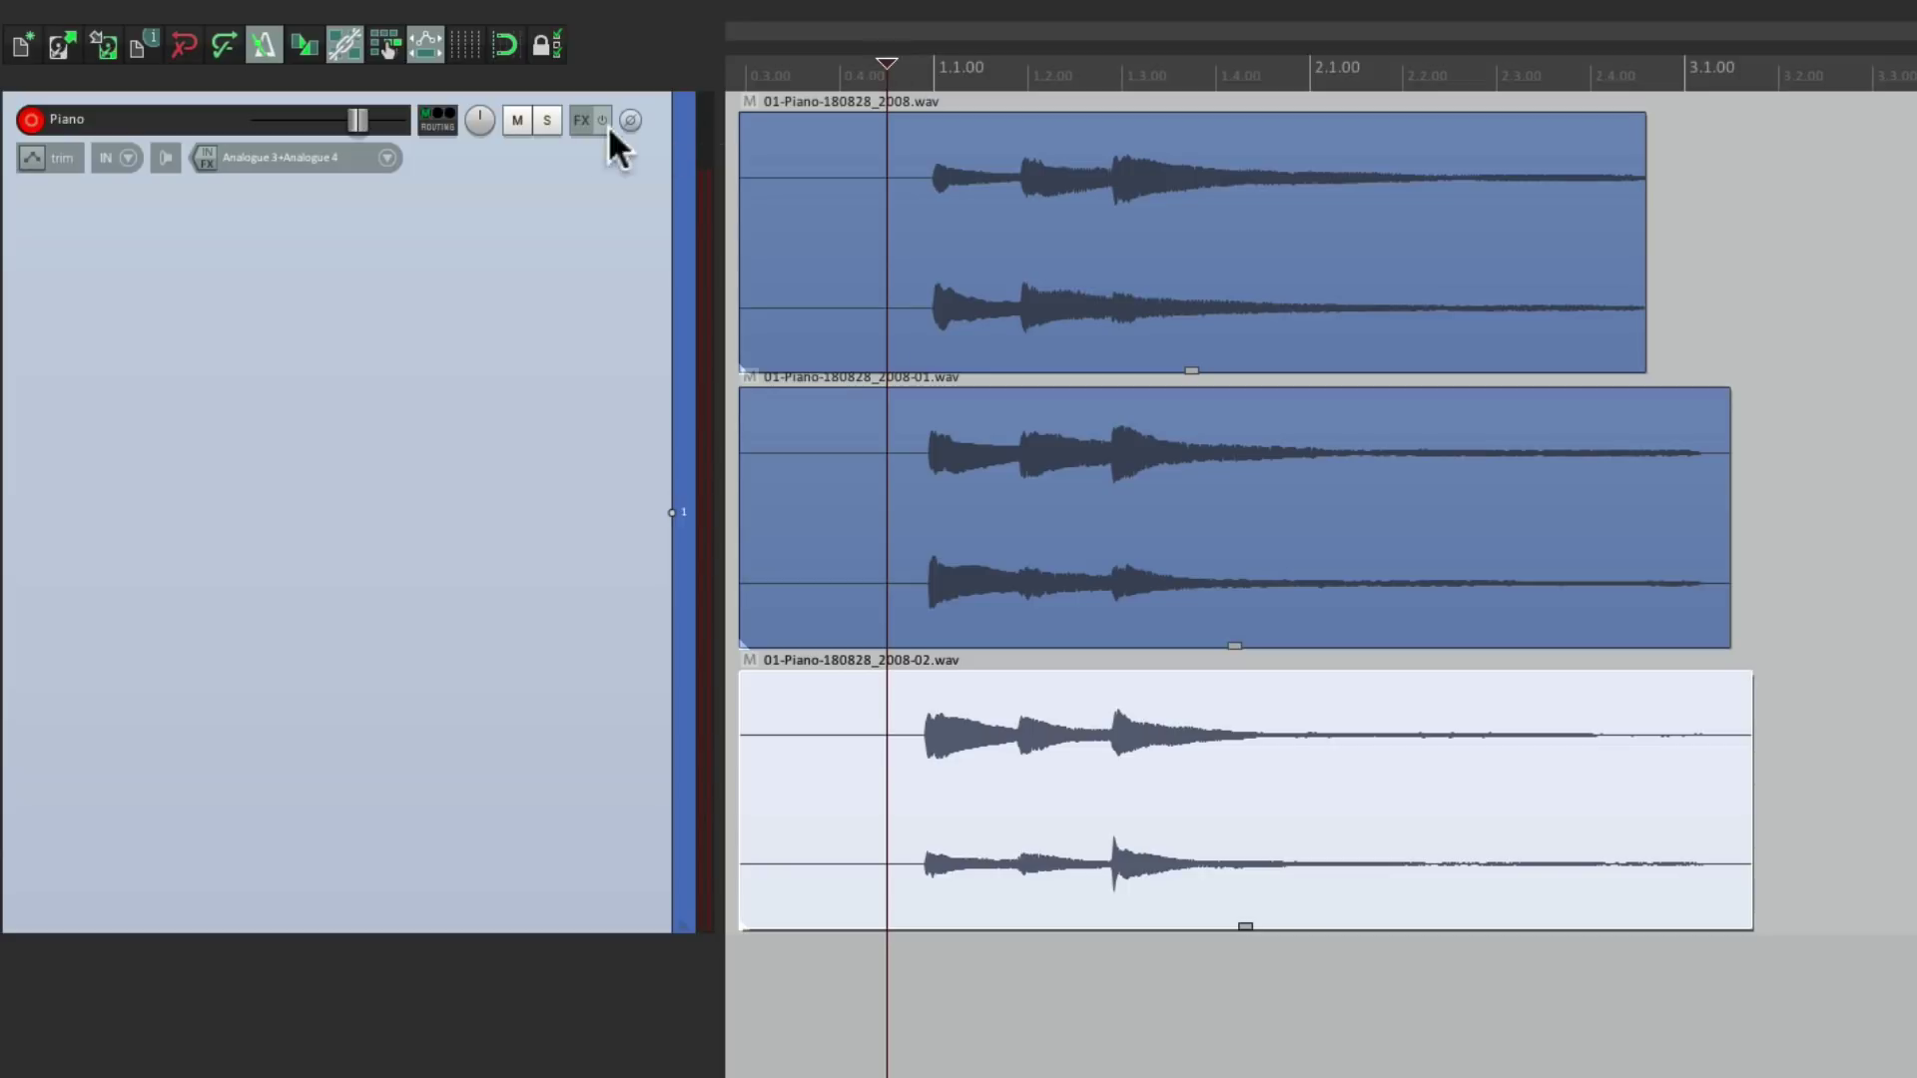
click(167, 157)
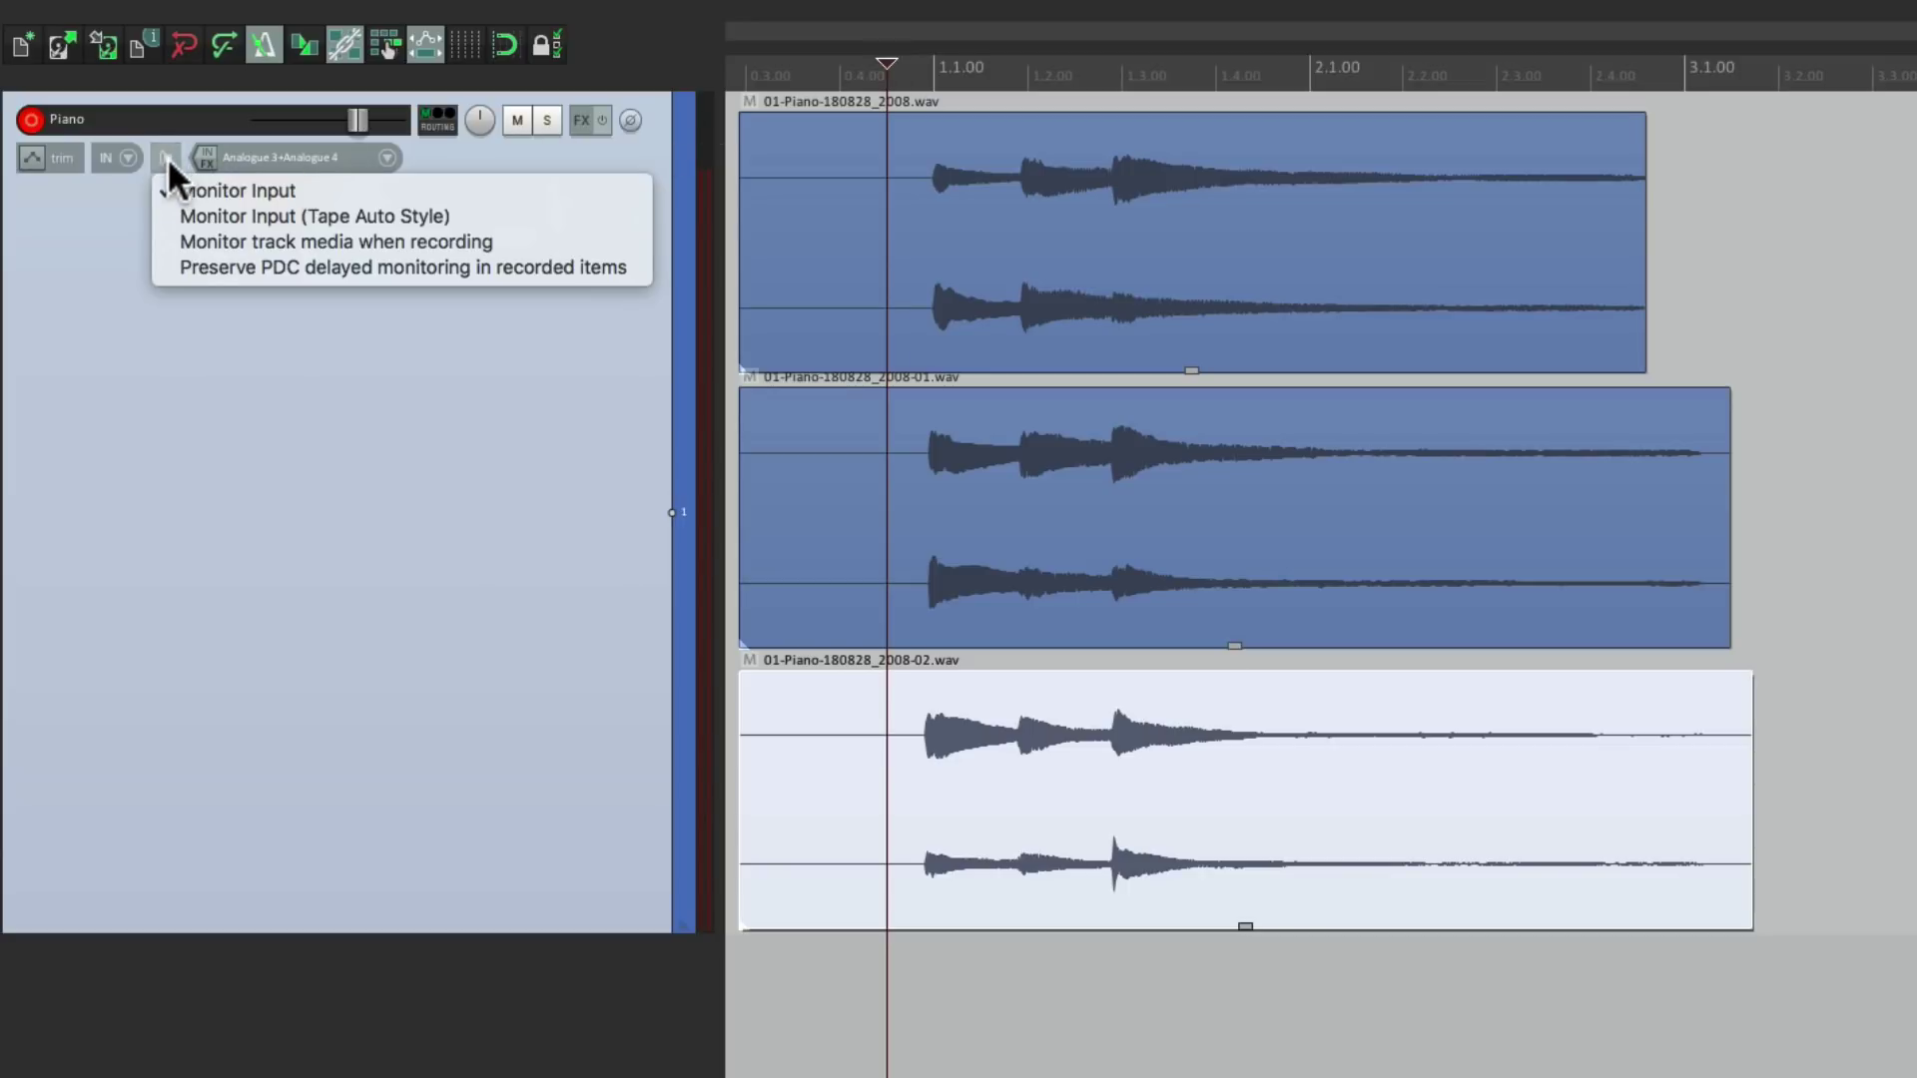
click(168, 242)
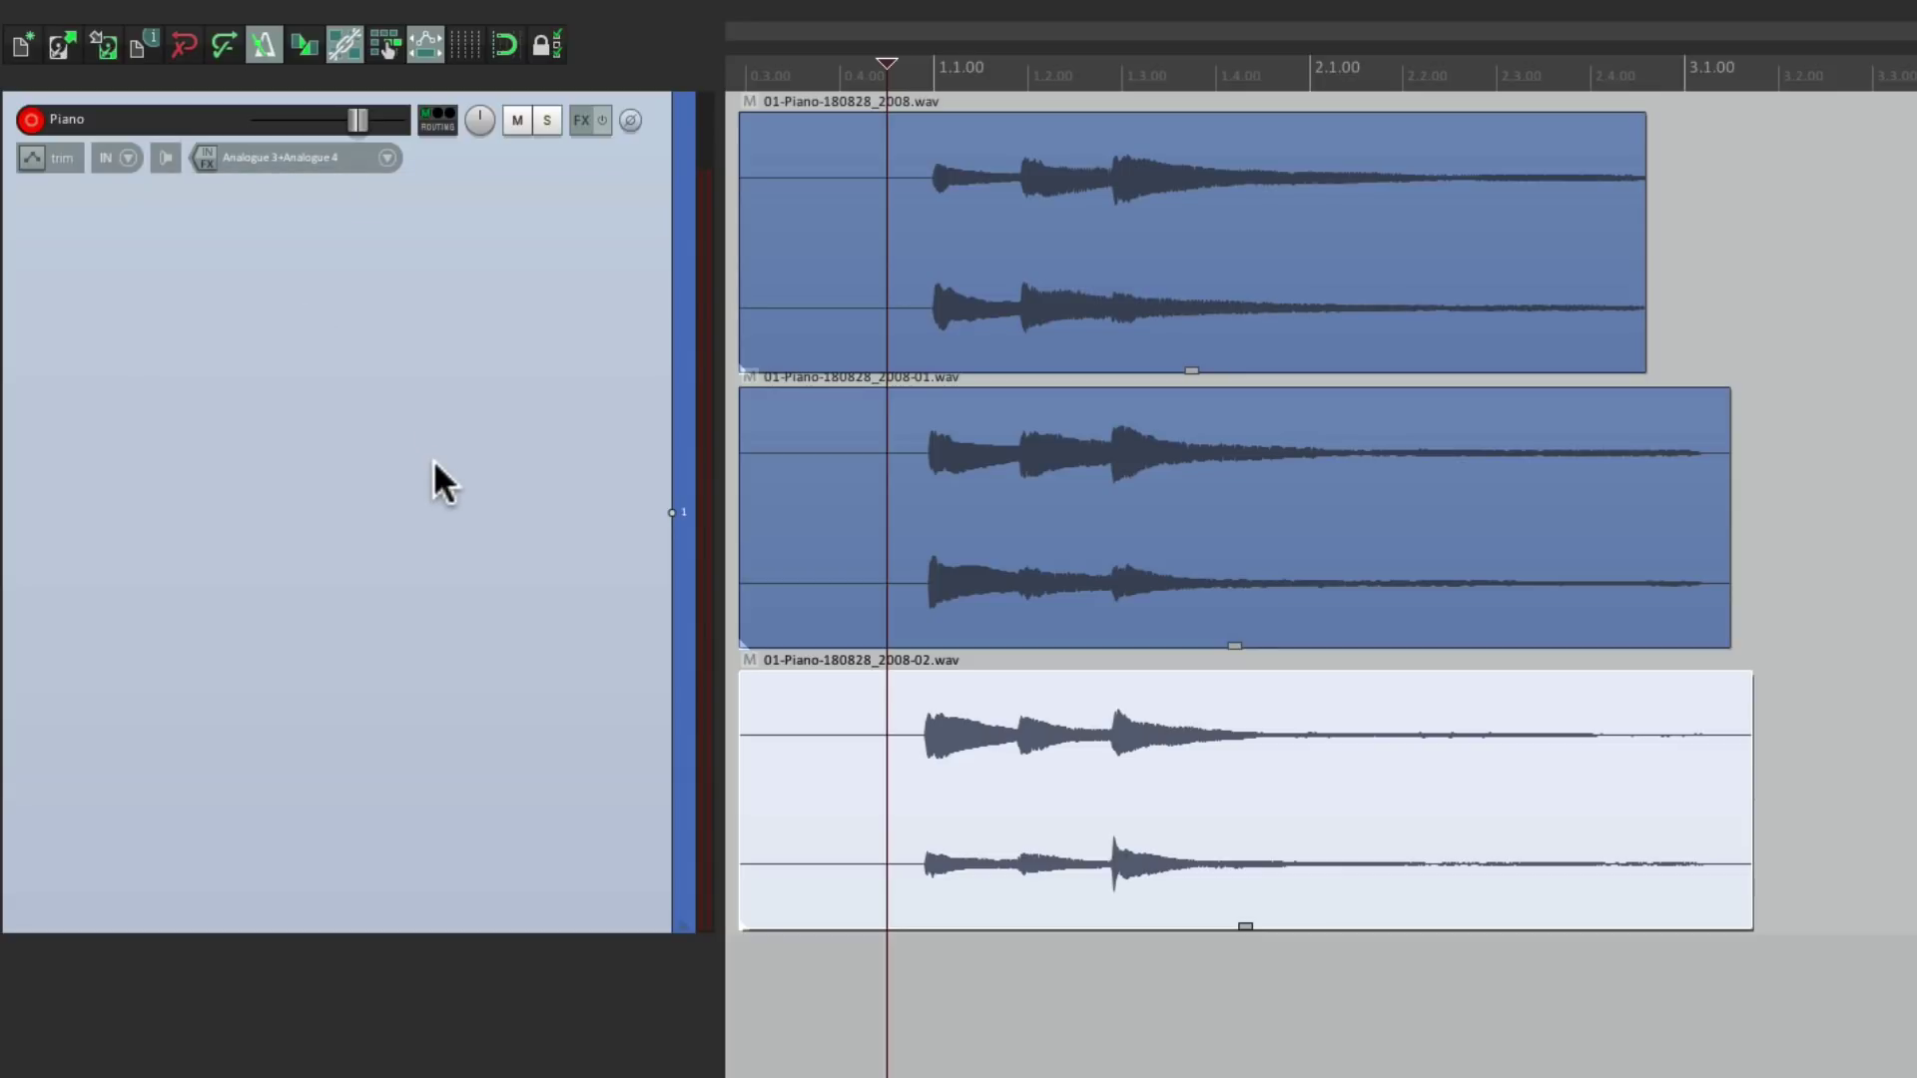
key(ctrl+z)
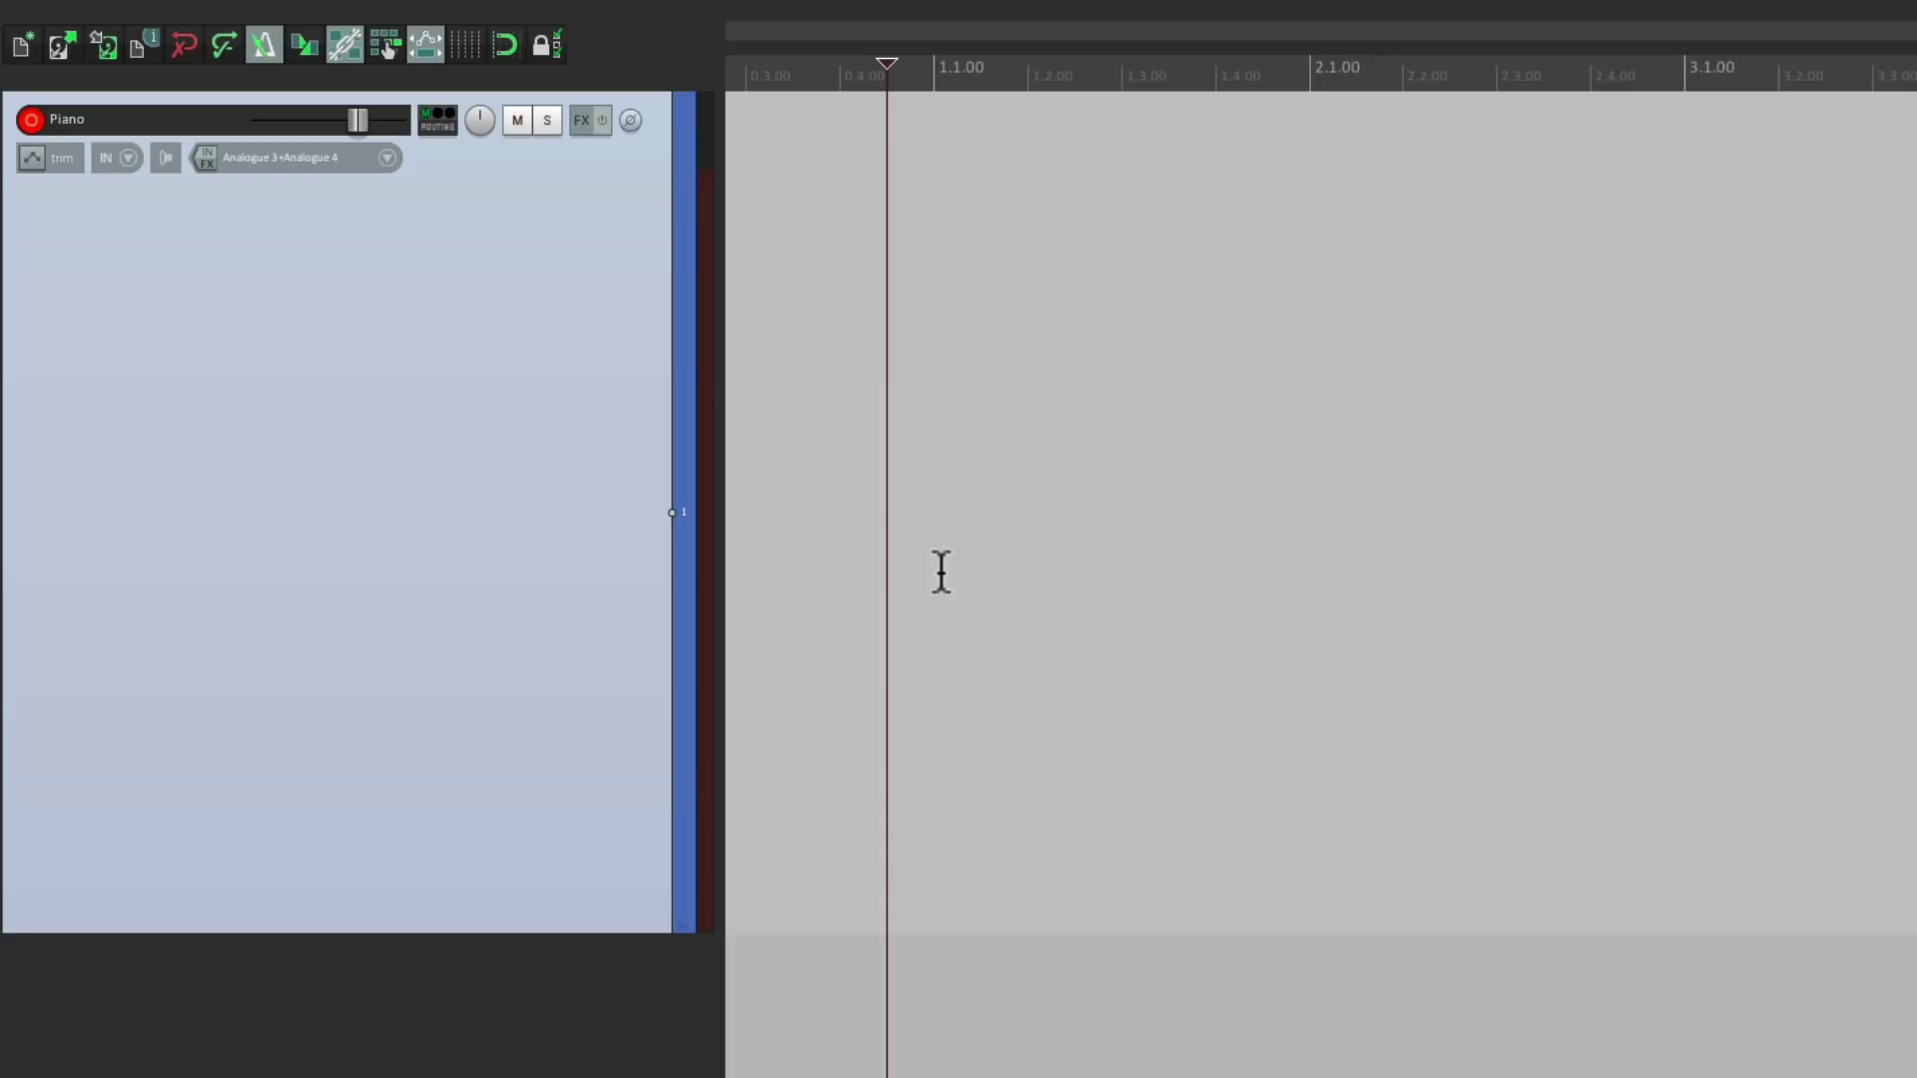
From the project start, record three stacked piano takes and play them back together.
click(737, 256)
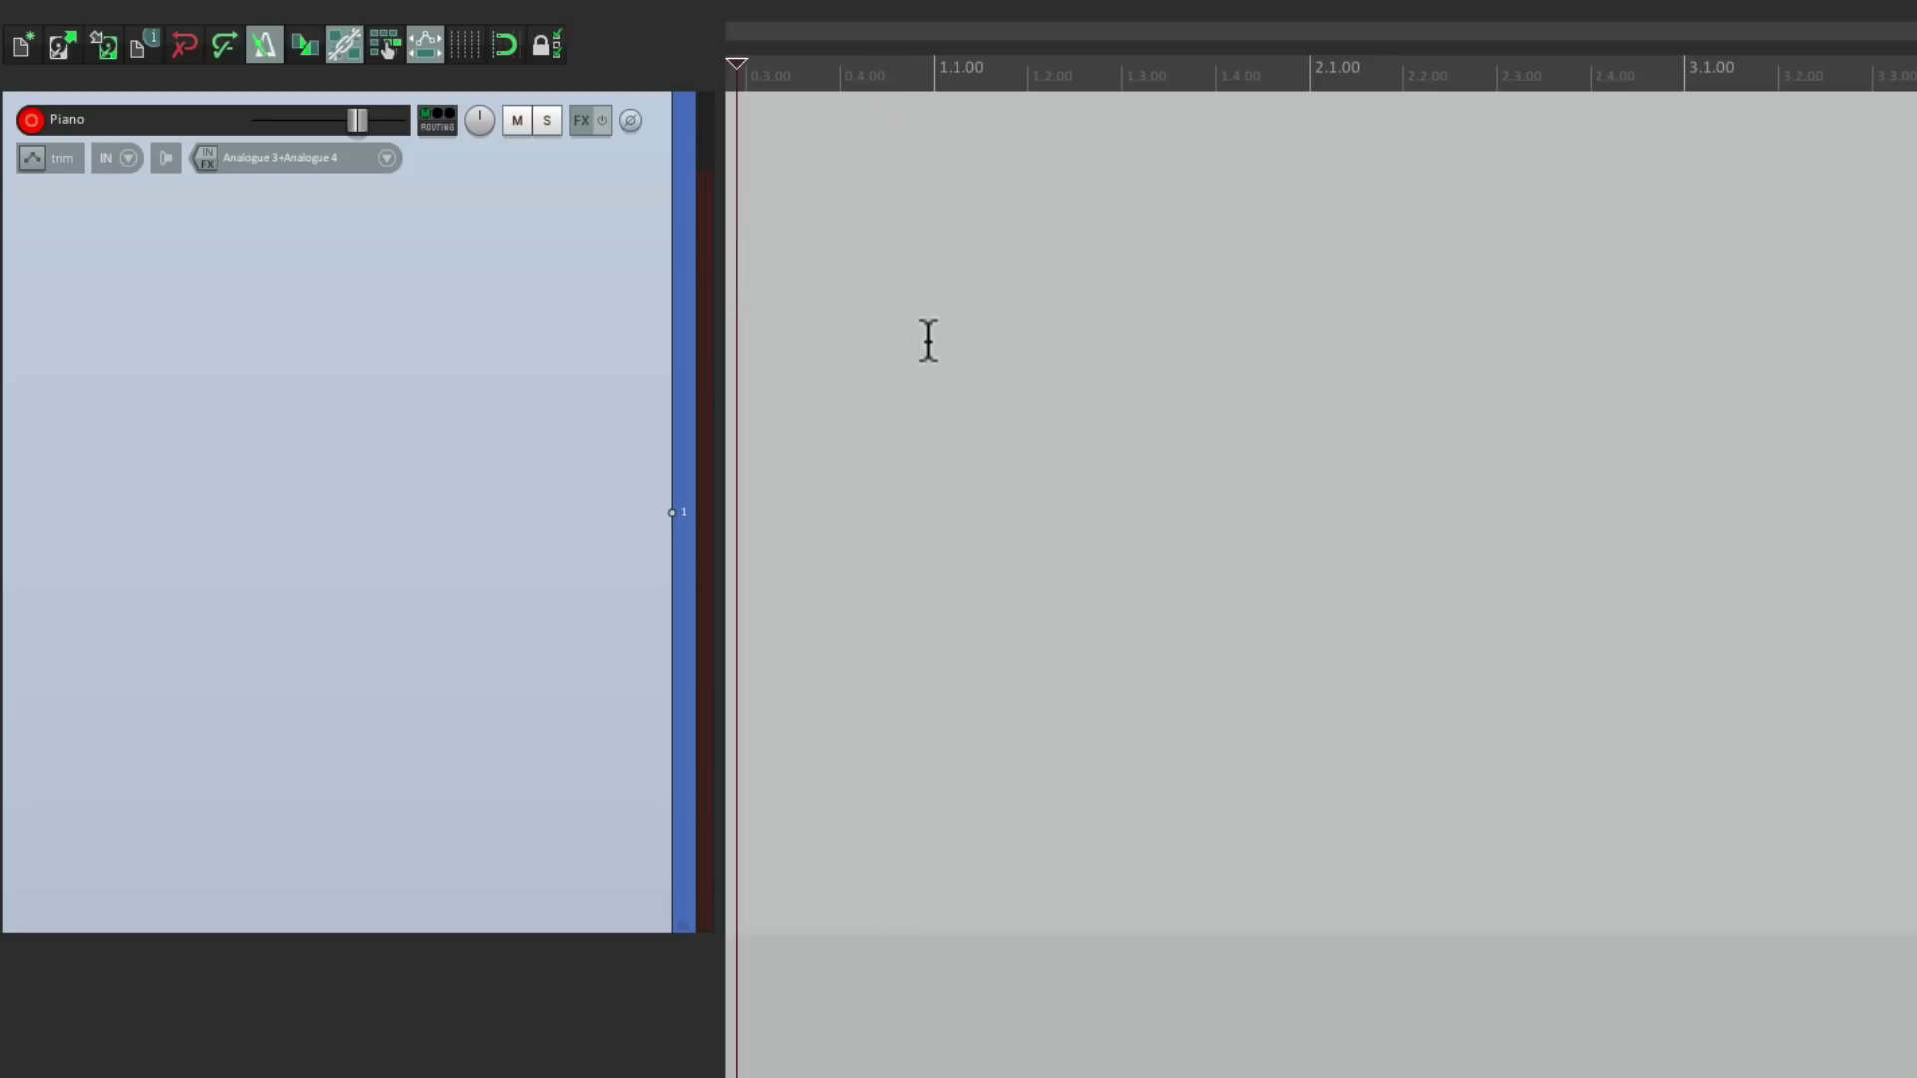
key(ctrl+r)
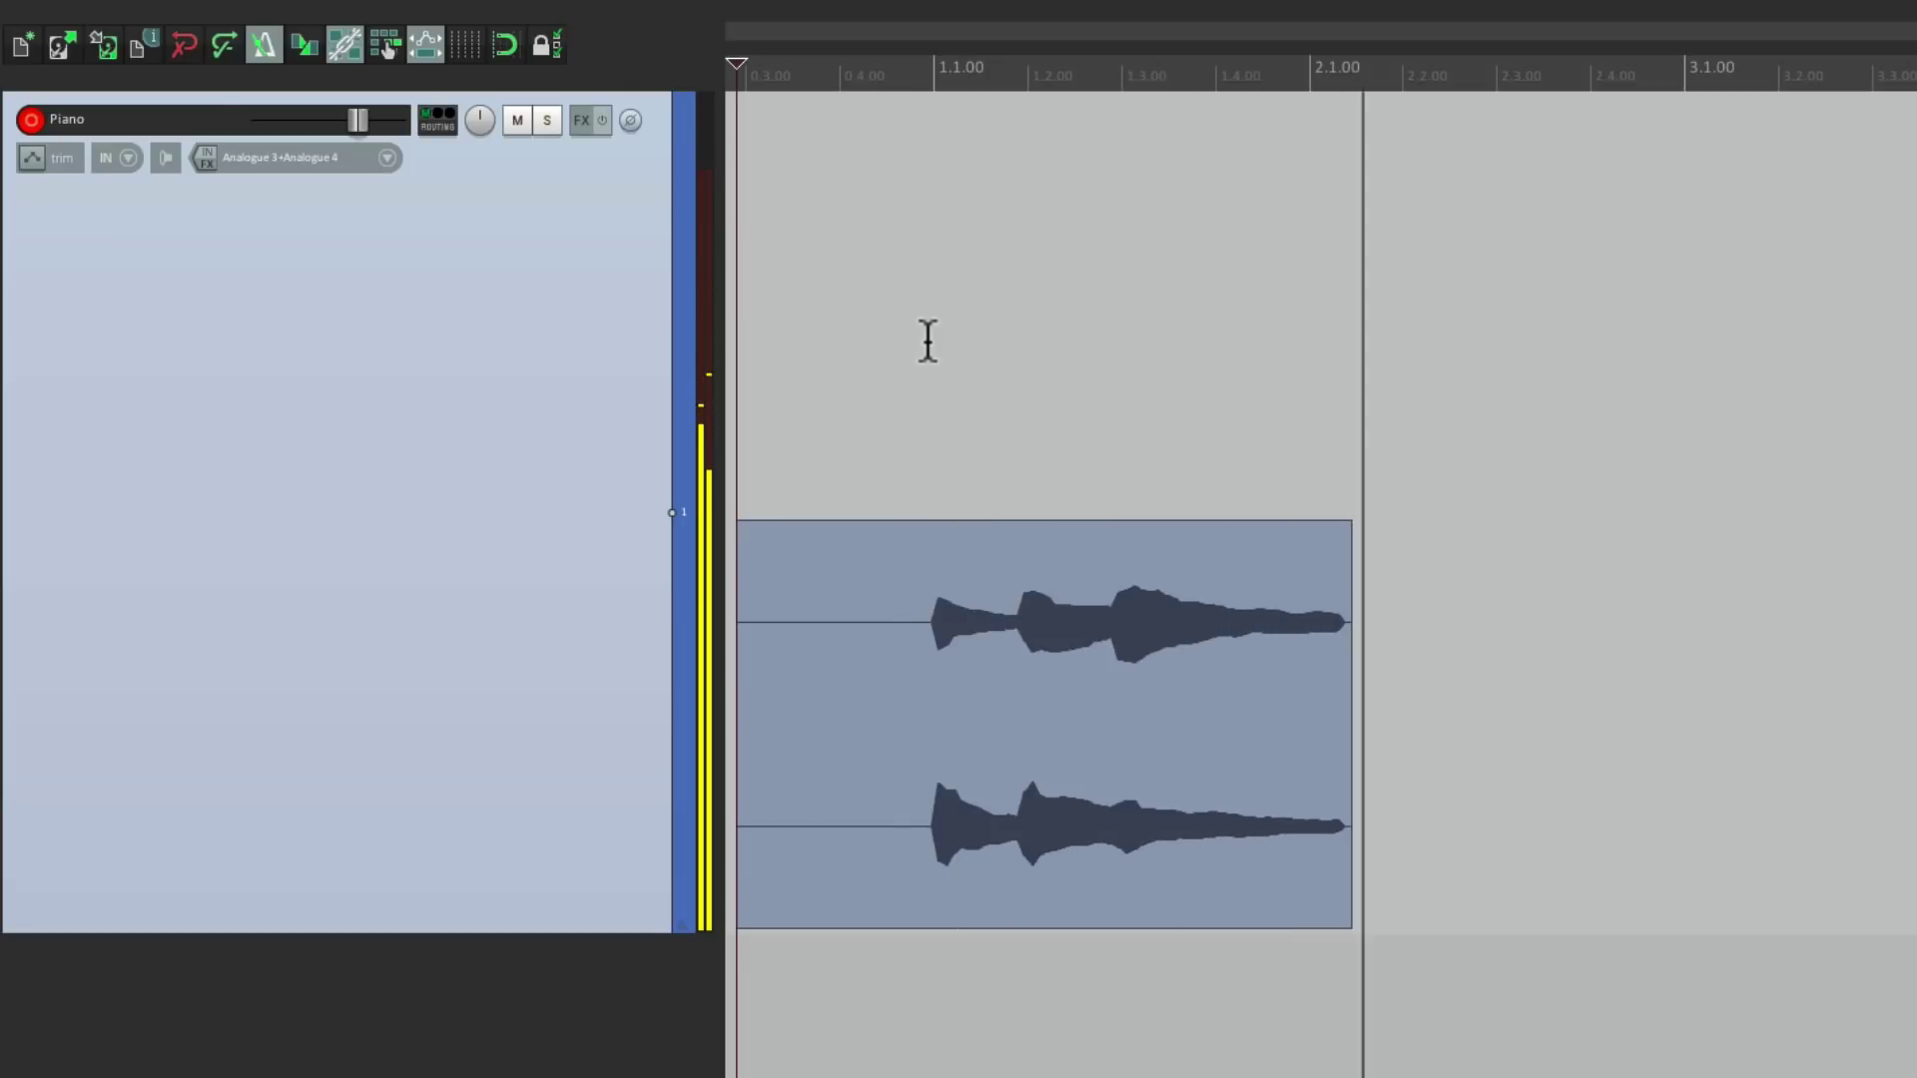
key(space)
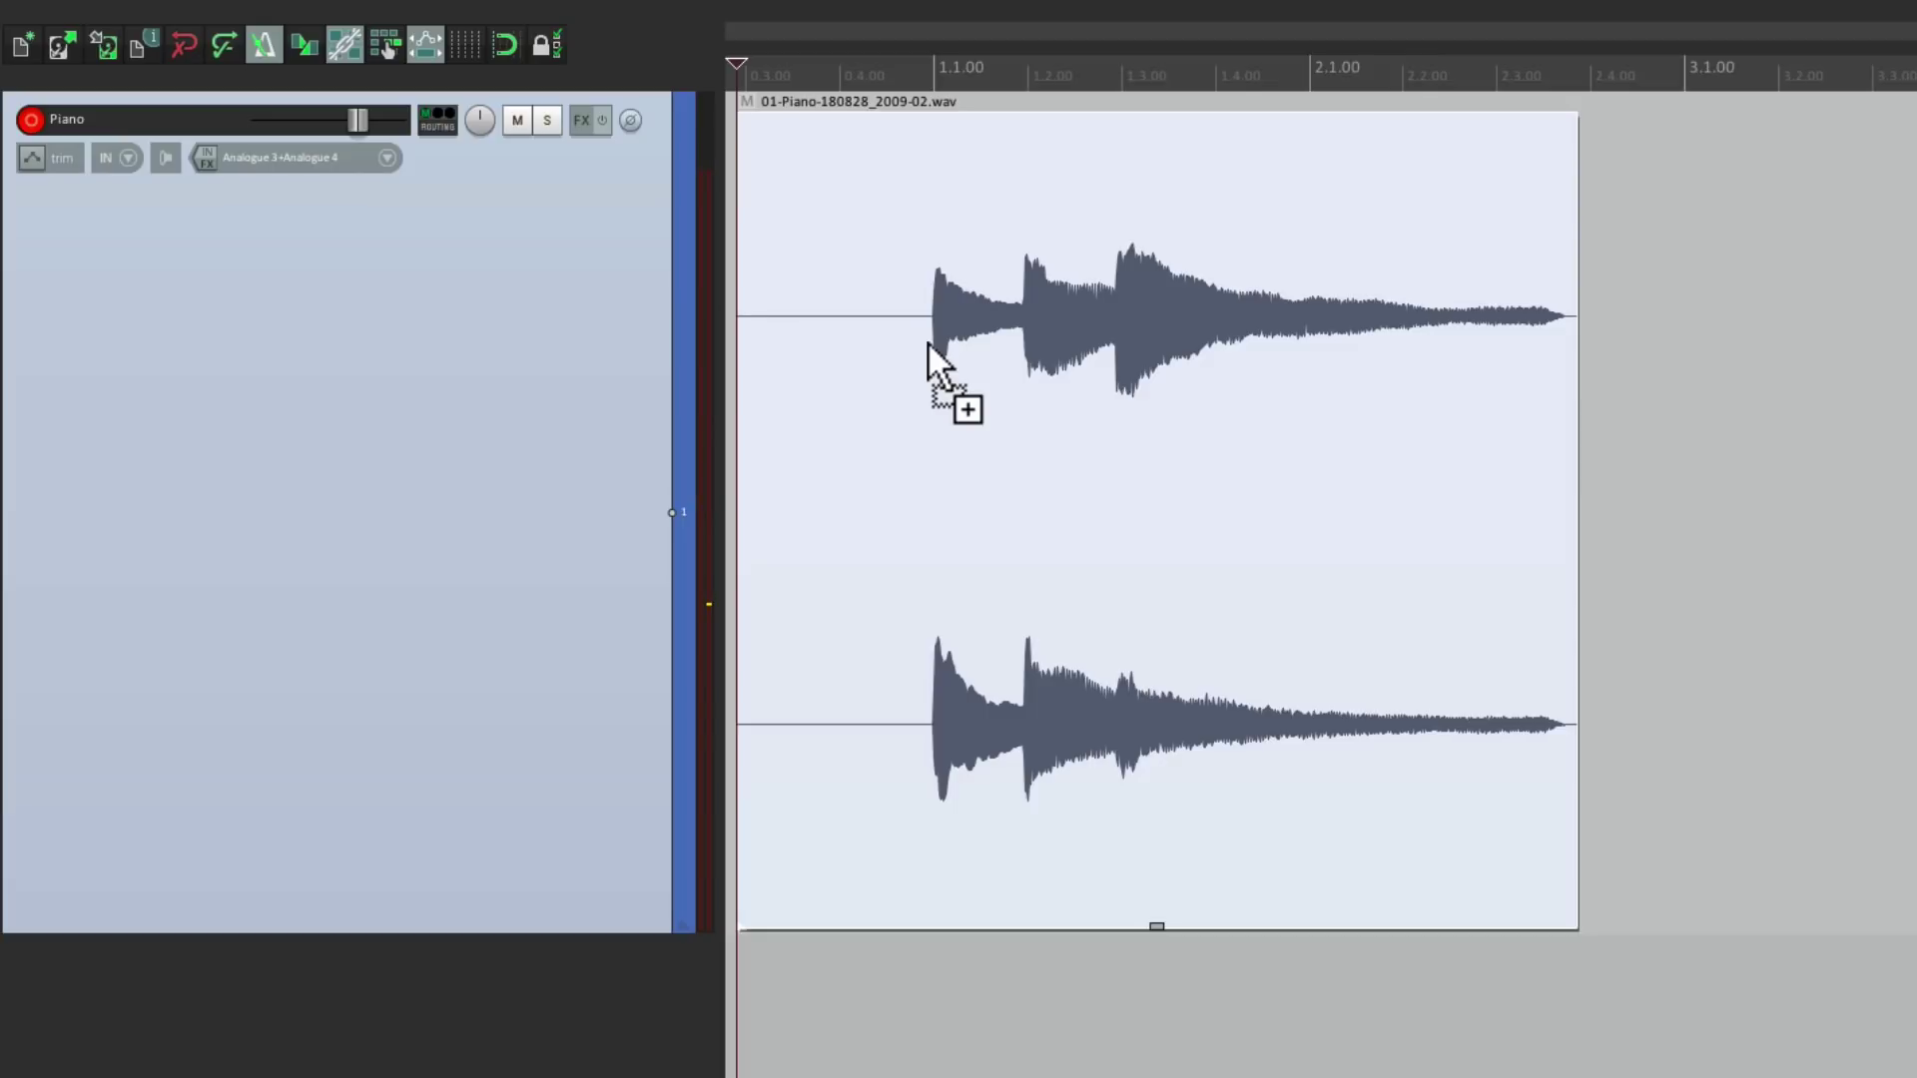
key(ctrl+r)
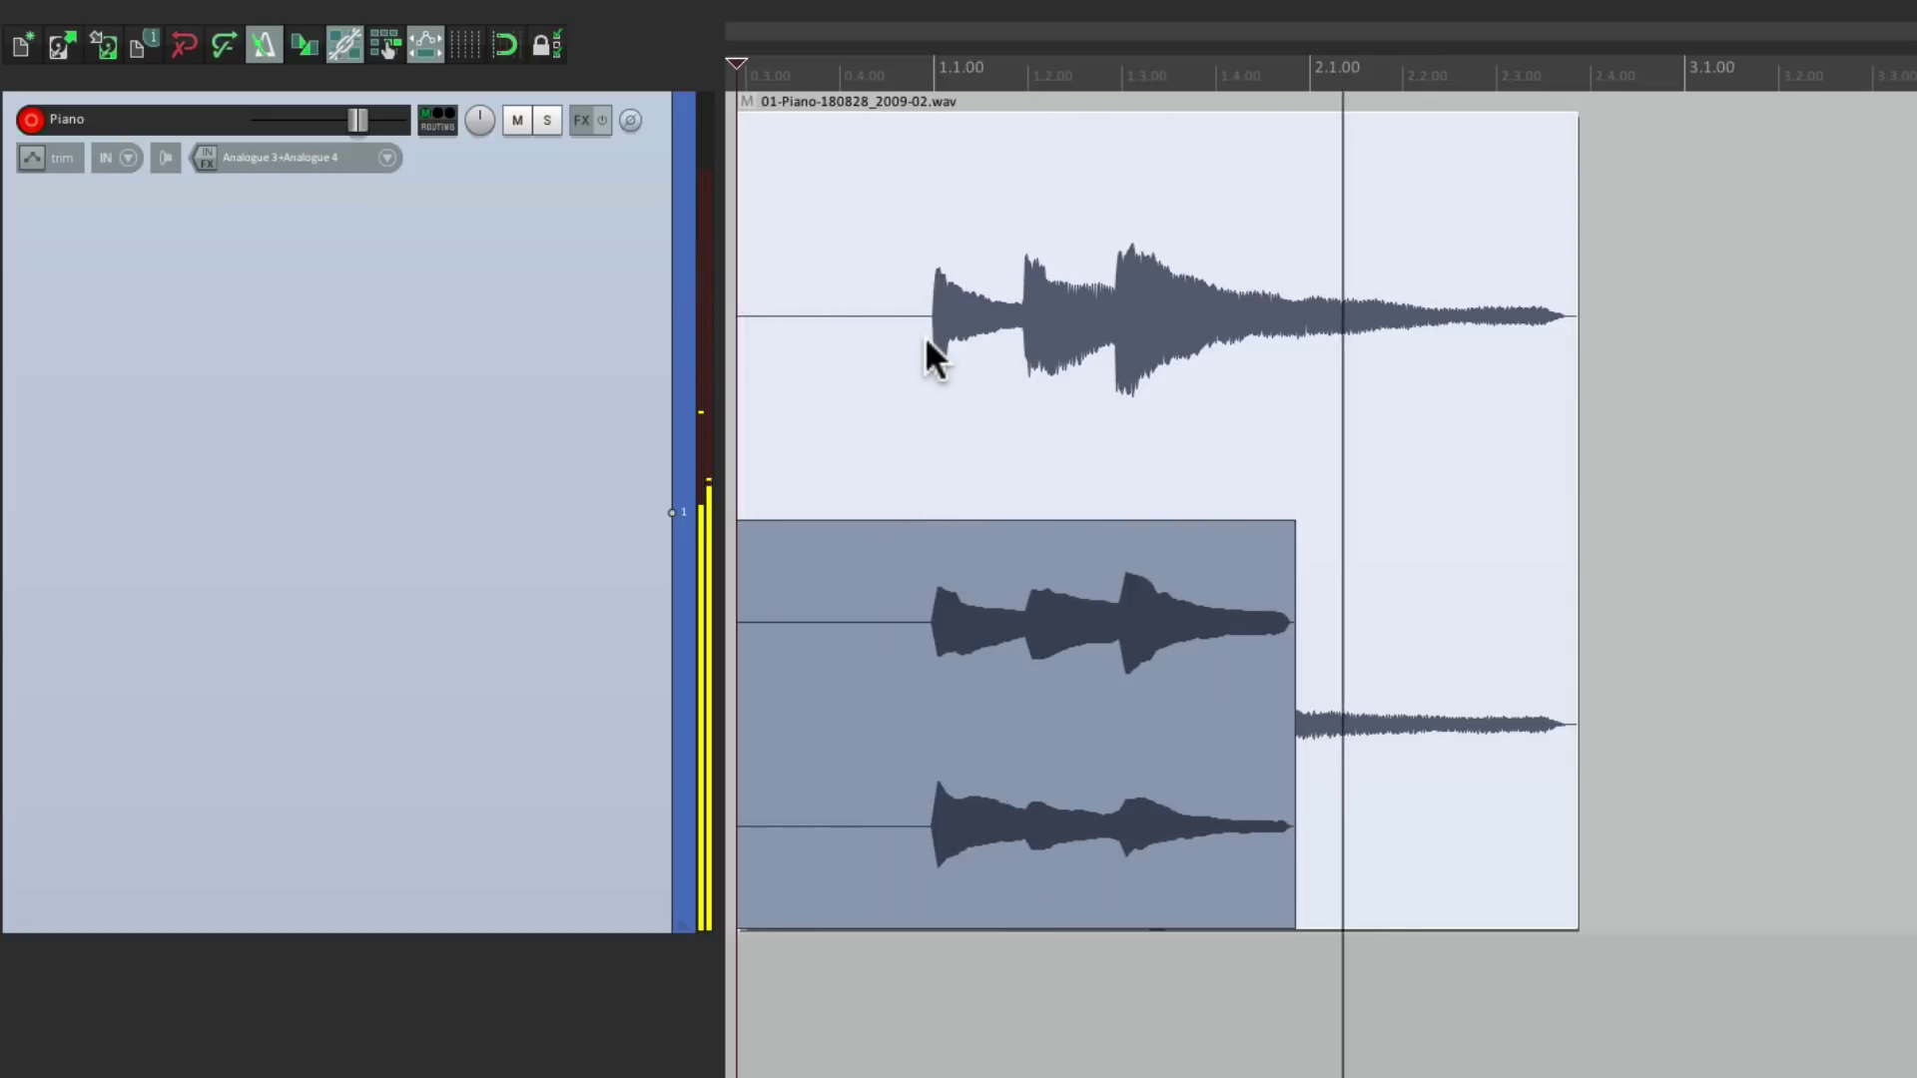
key(space)
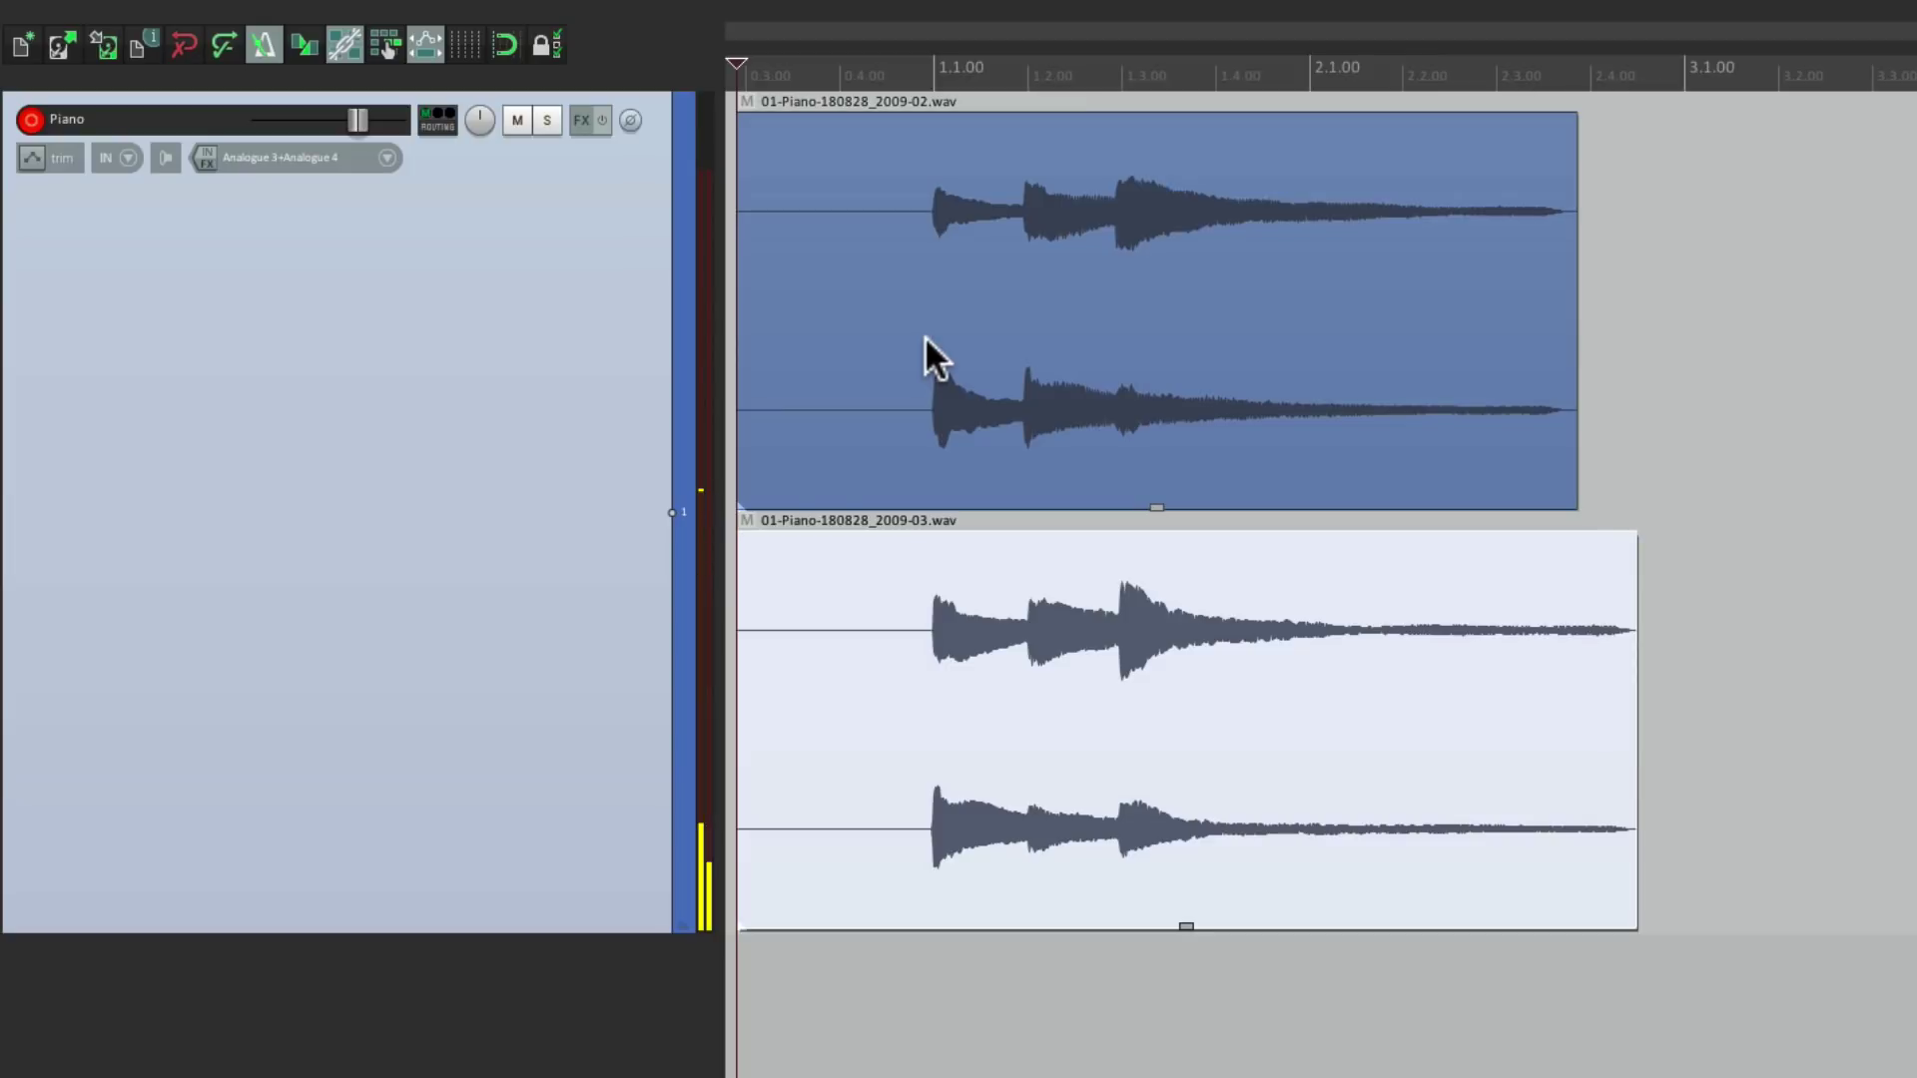
key(ctrl+r)
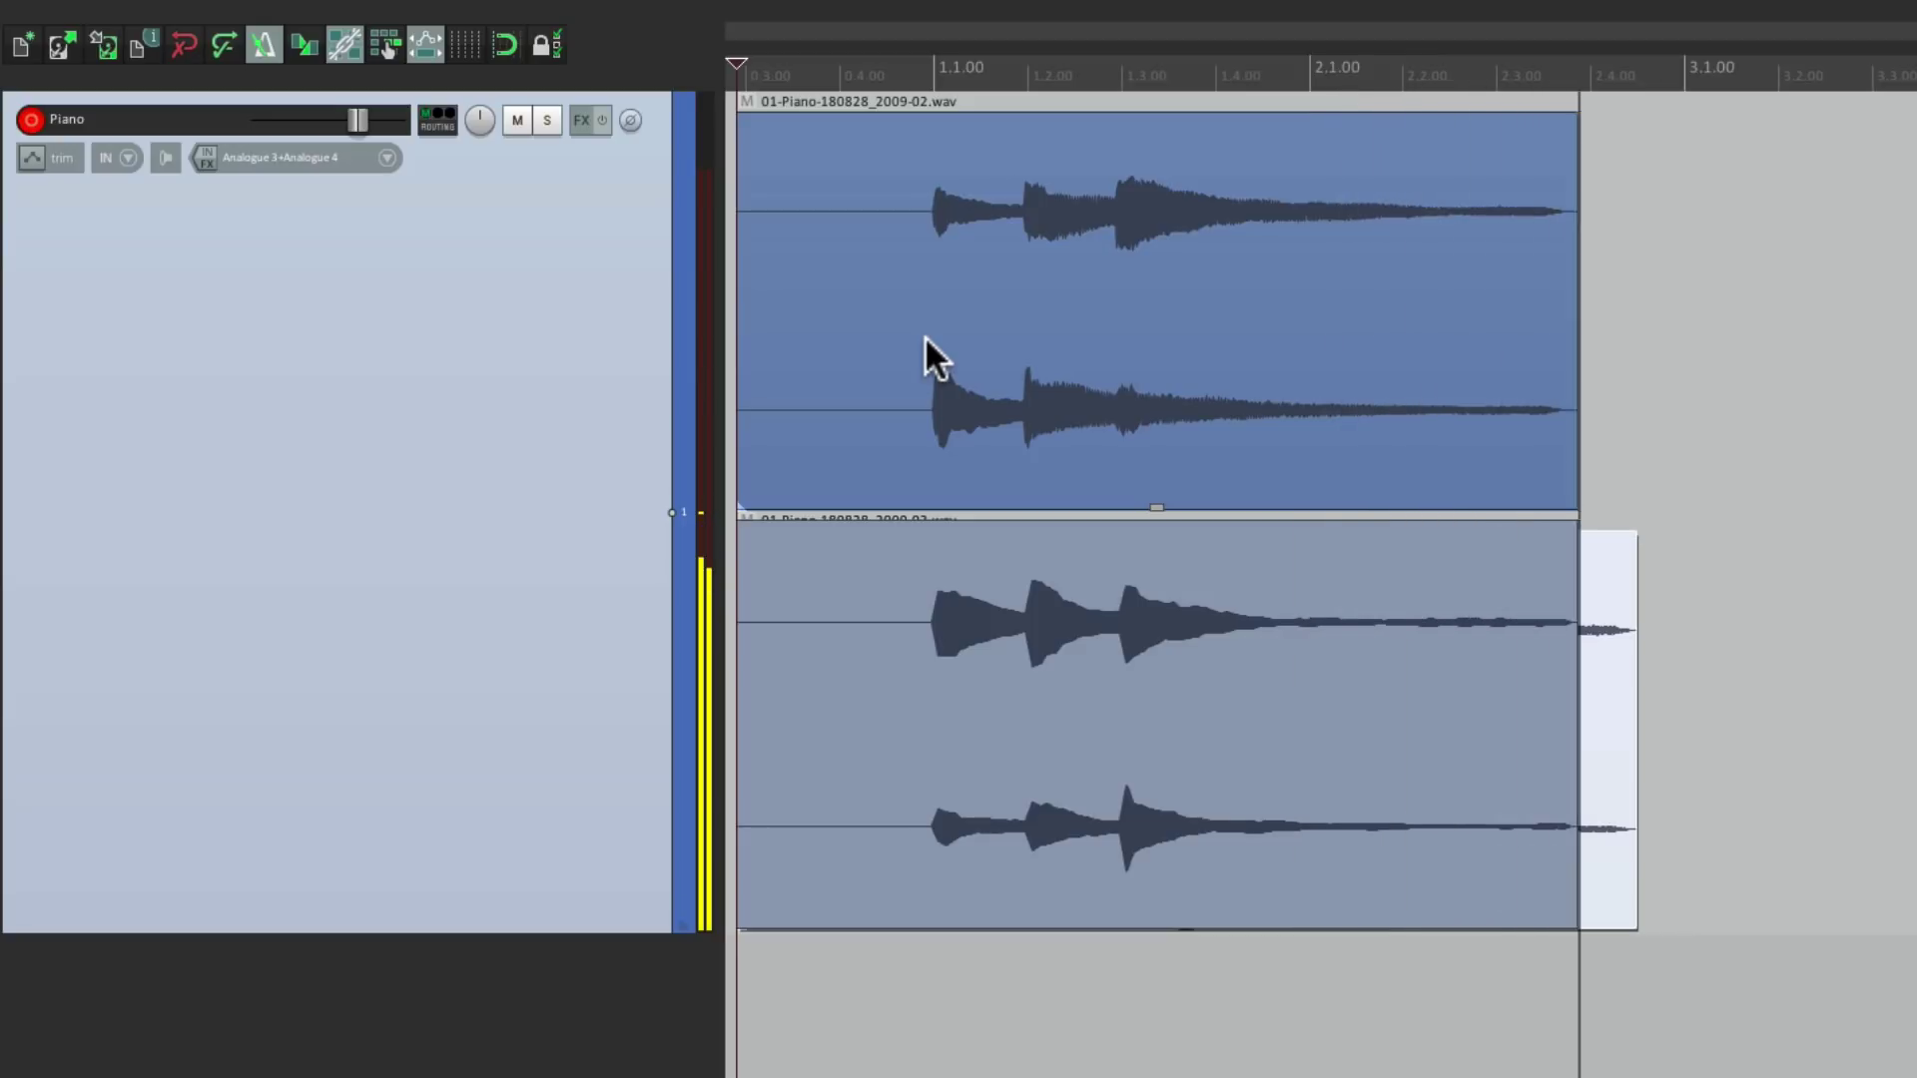
key(space)
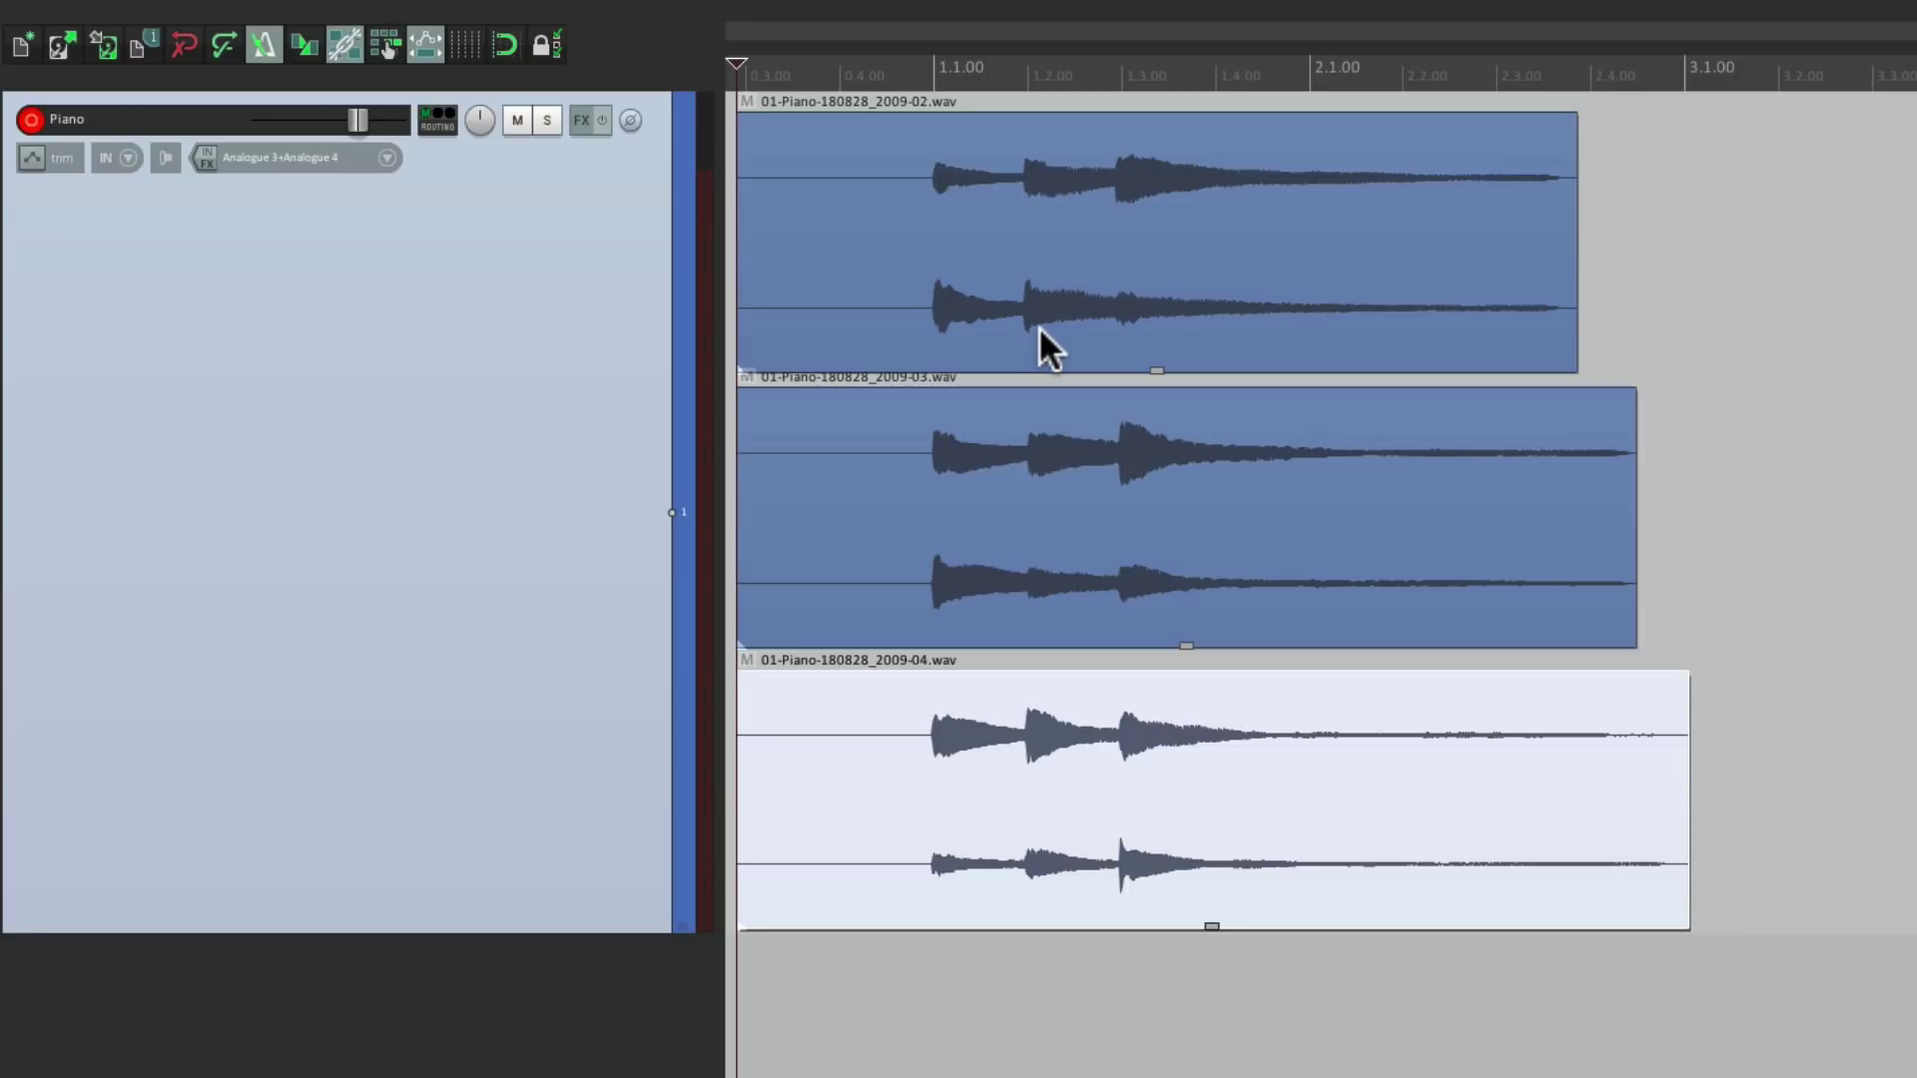
key(space)
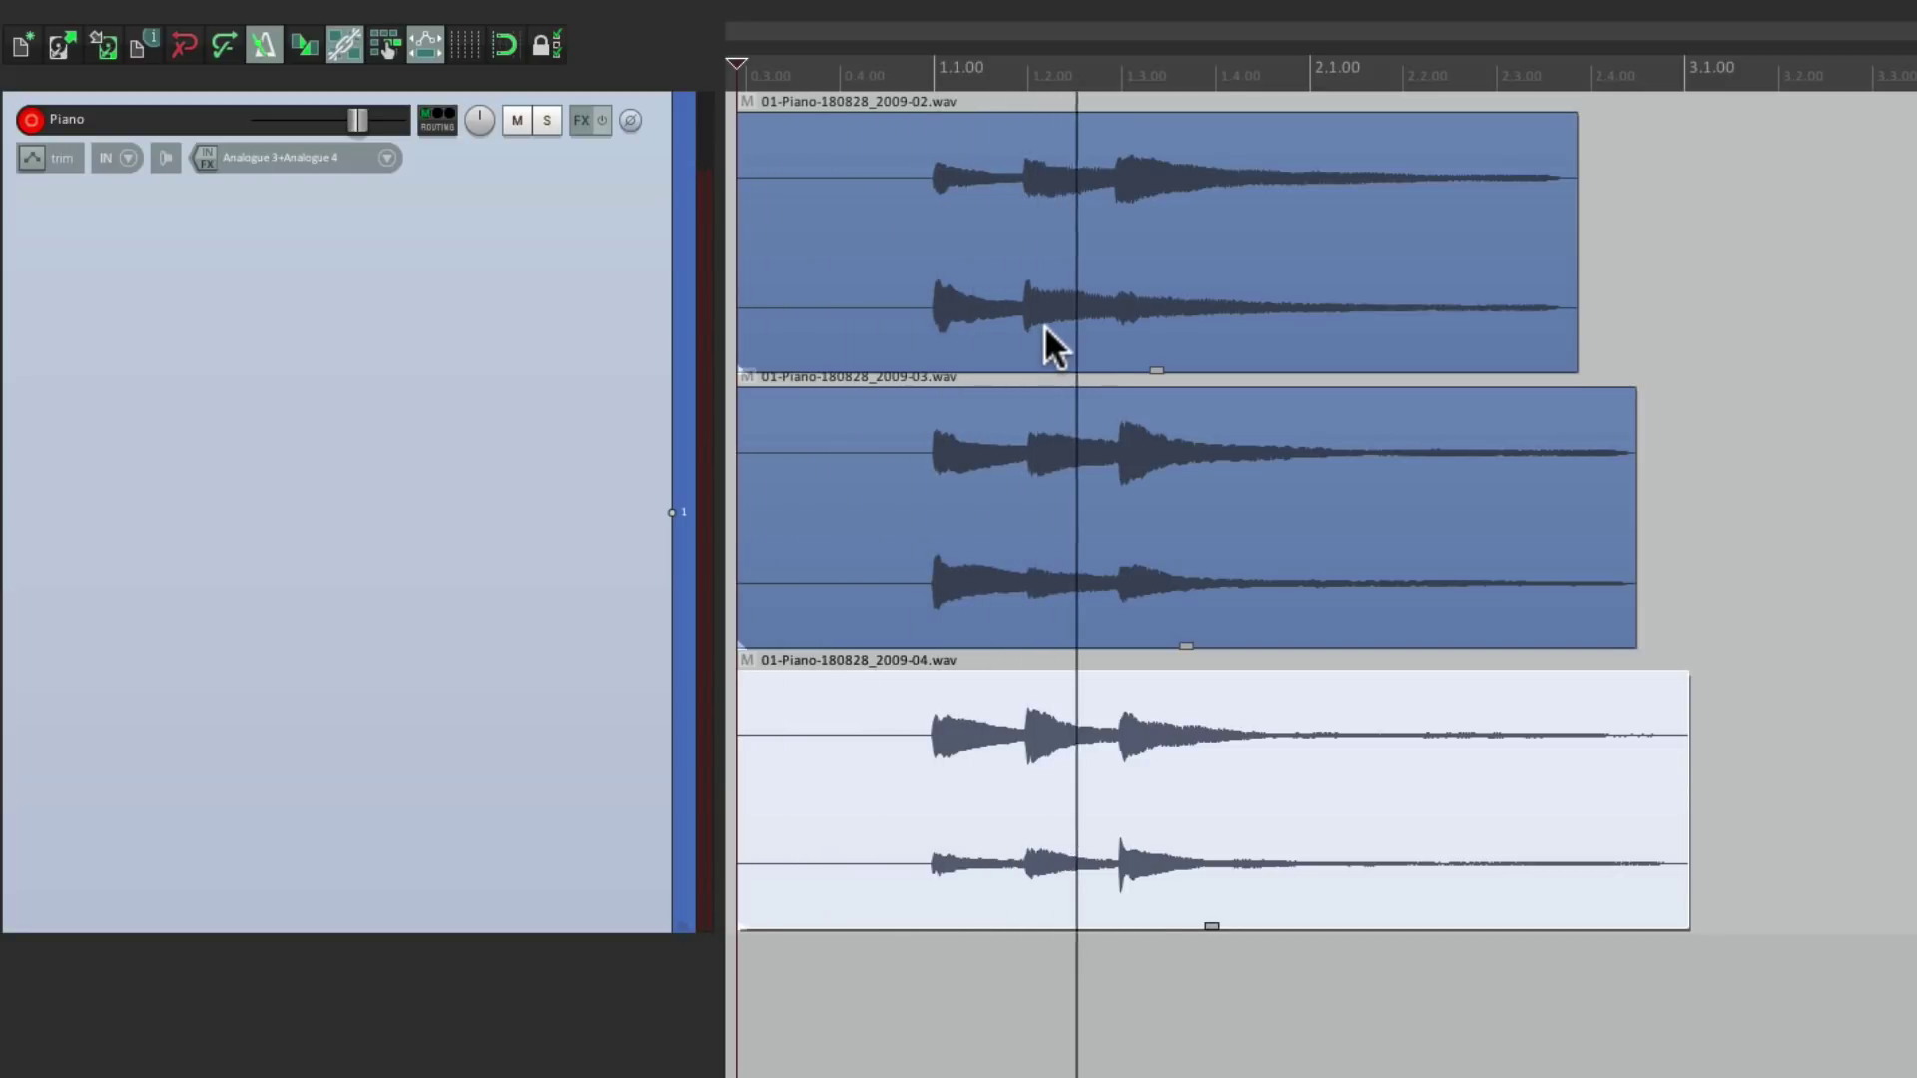
Nudge the top and bottom piano takes slightly later in time.
drag(1094, 318, 1103, 462)
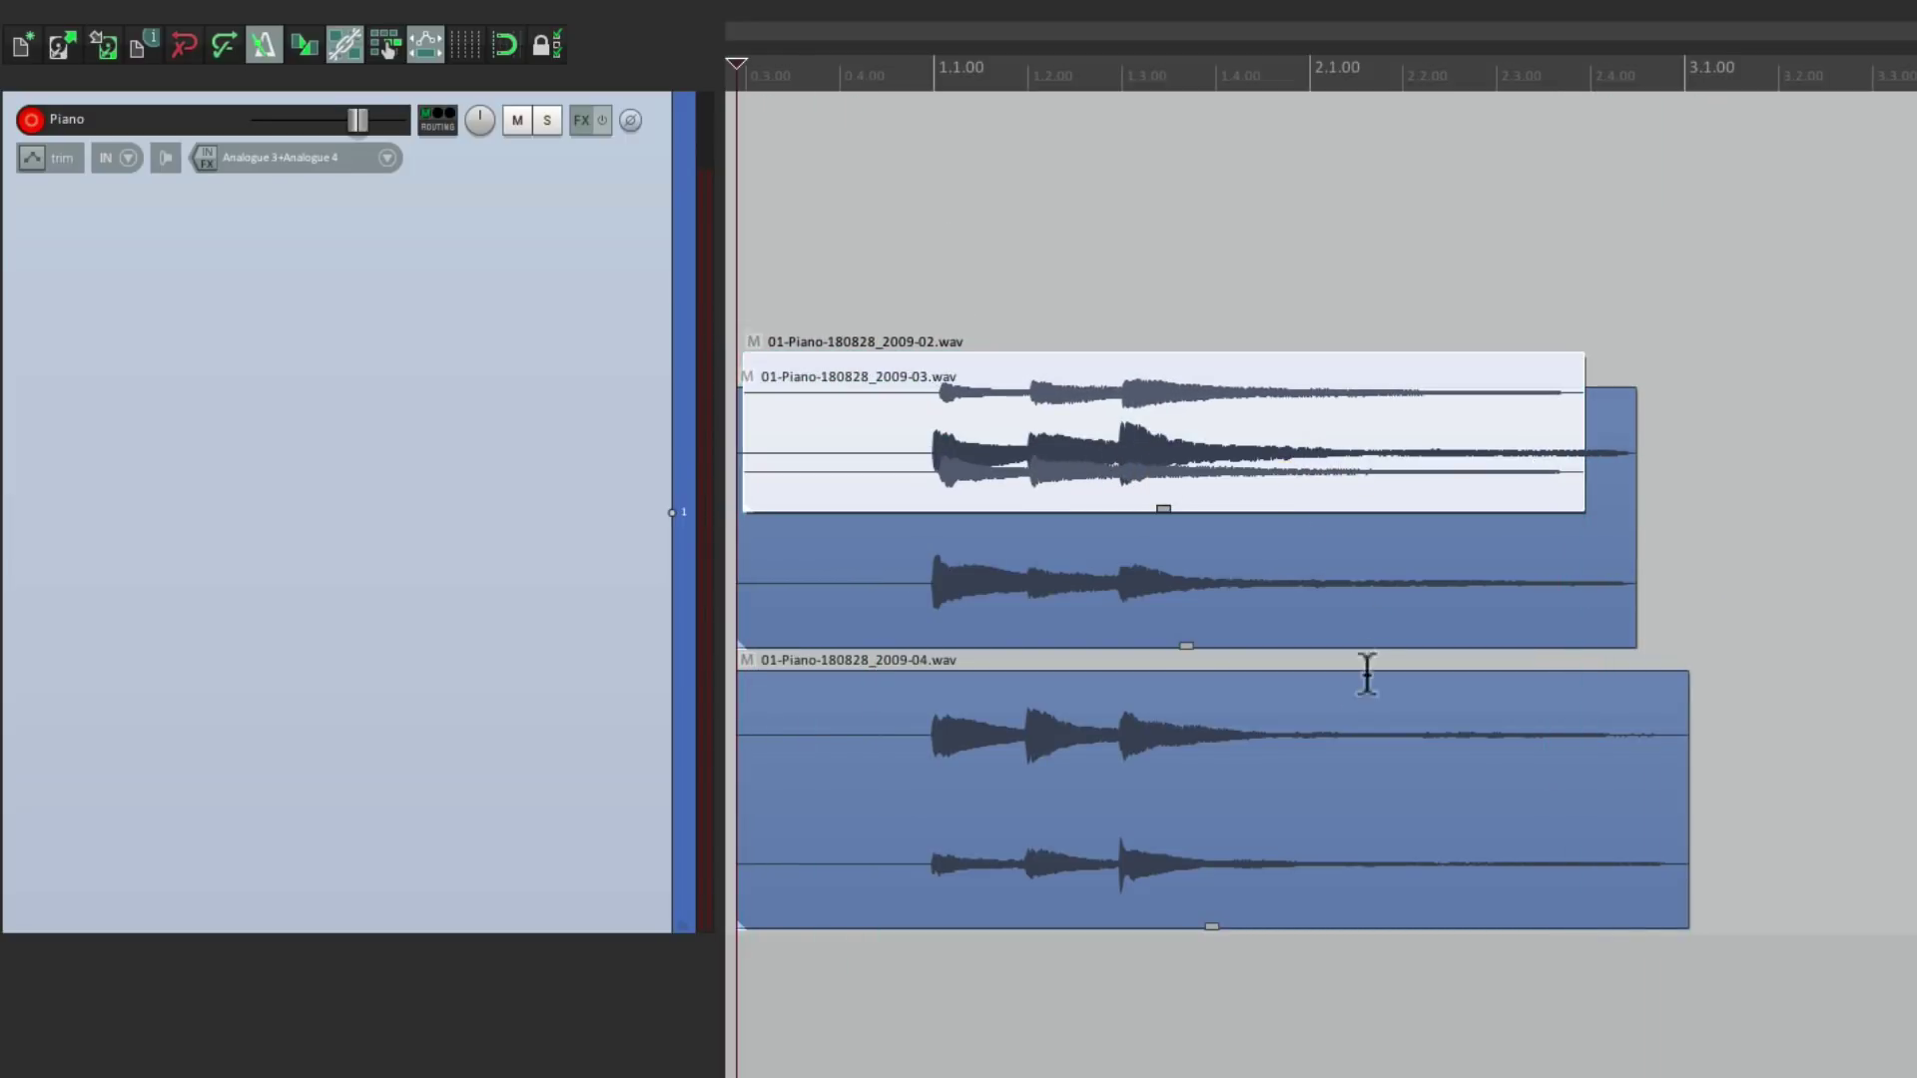
drag(1239, 789, 1262, 626)
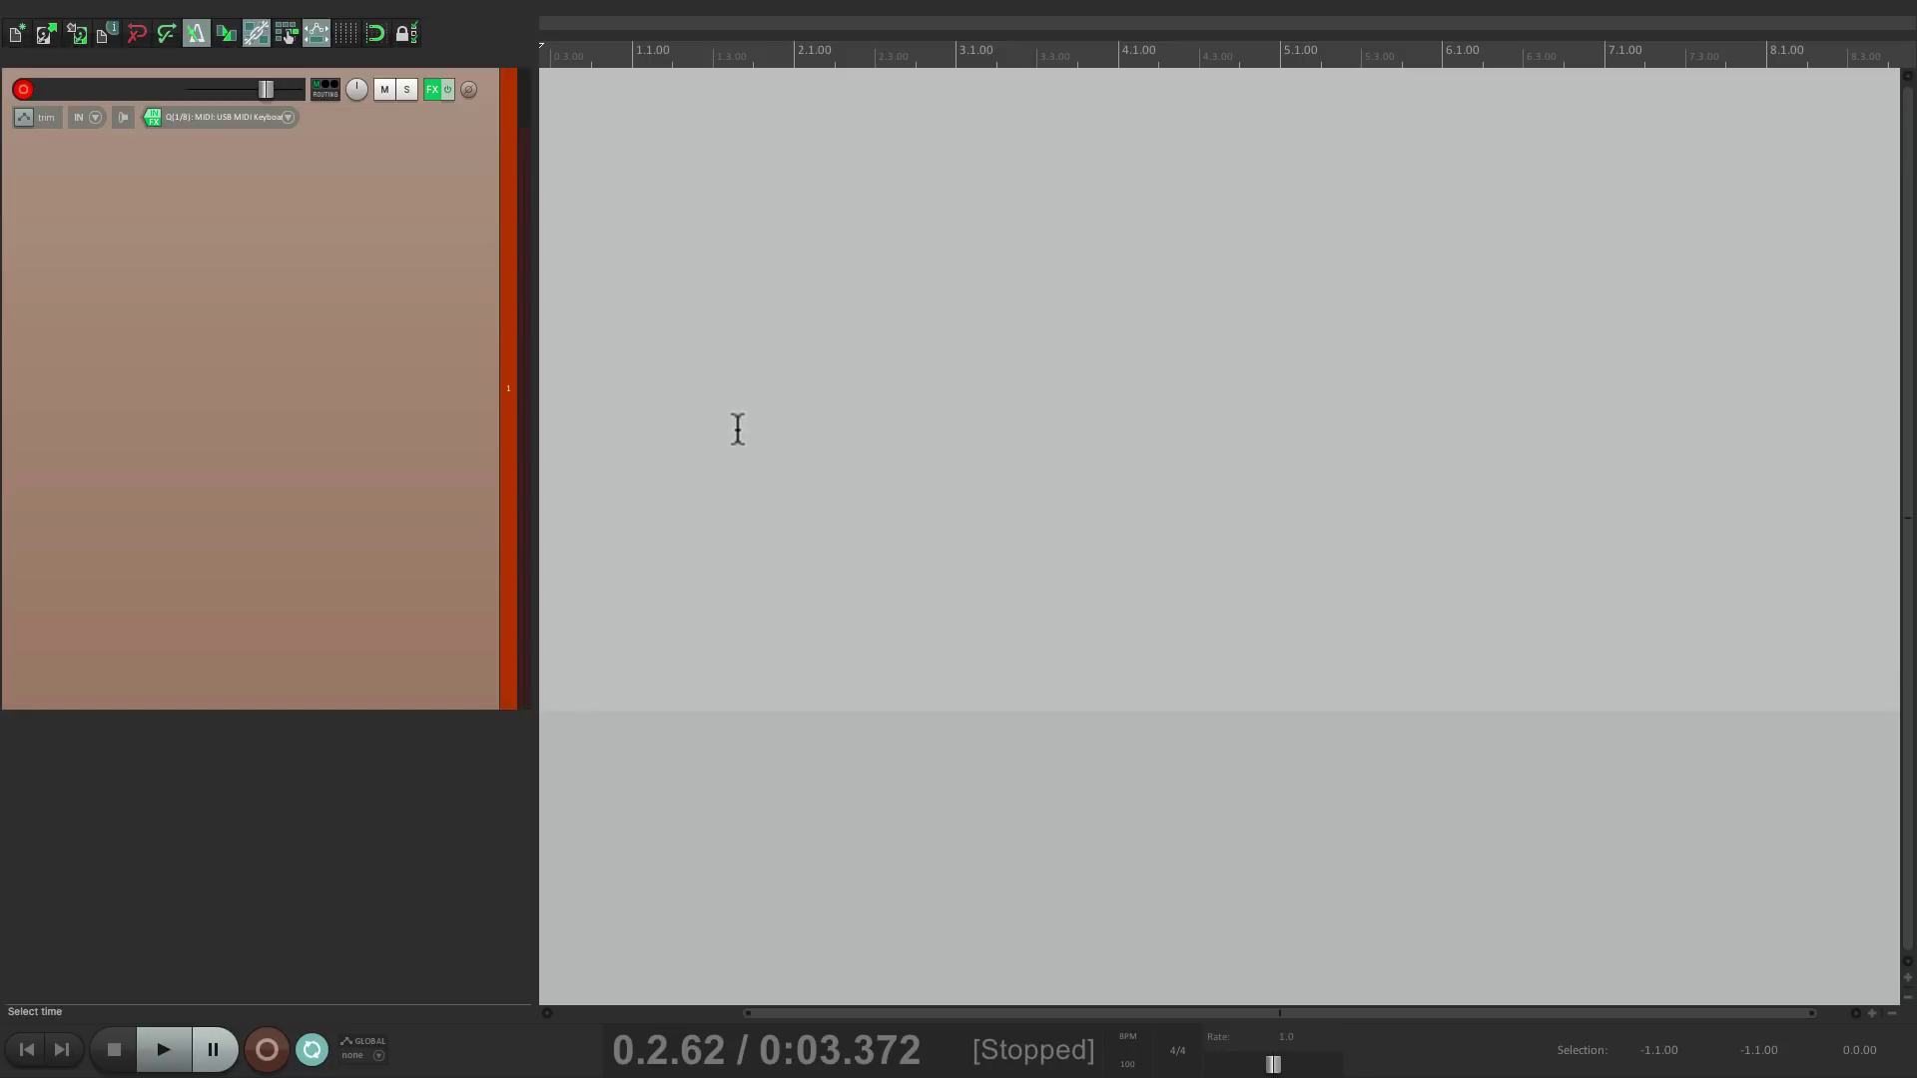
Turn on Free item positioning and 'Monitor track media when recording' for the MIDI keyboard track.
right_click(361, 279)
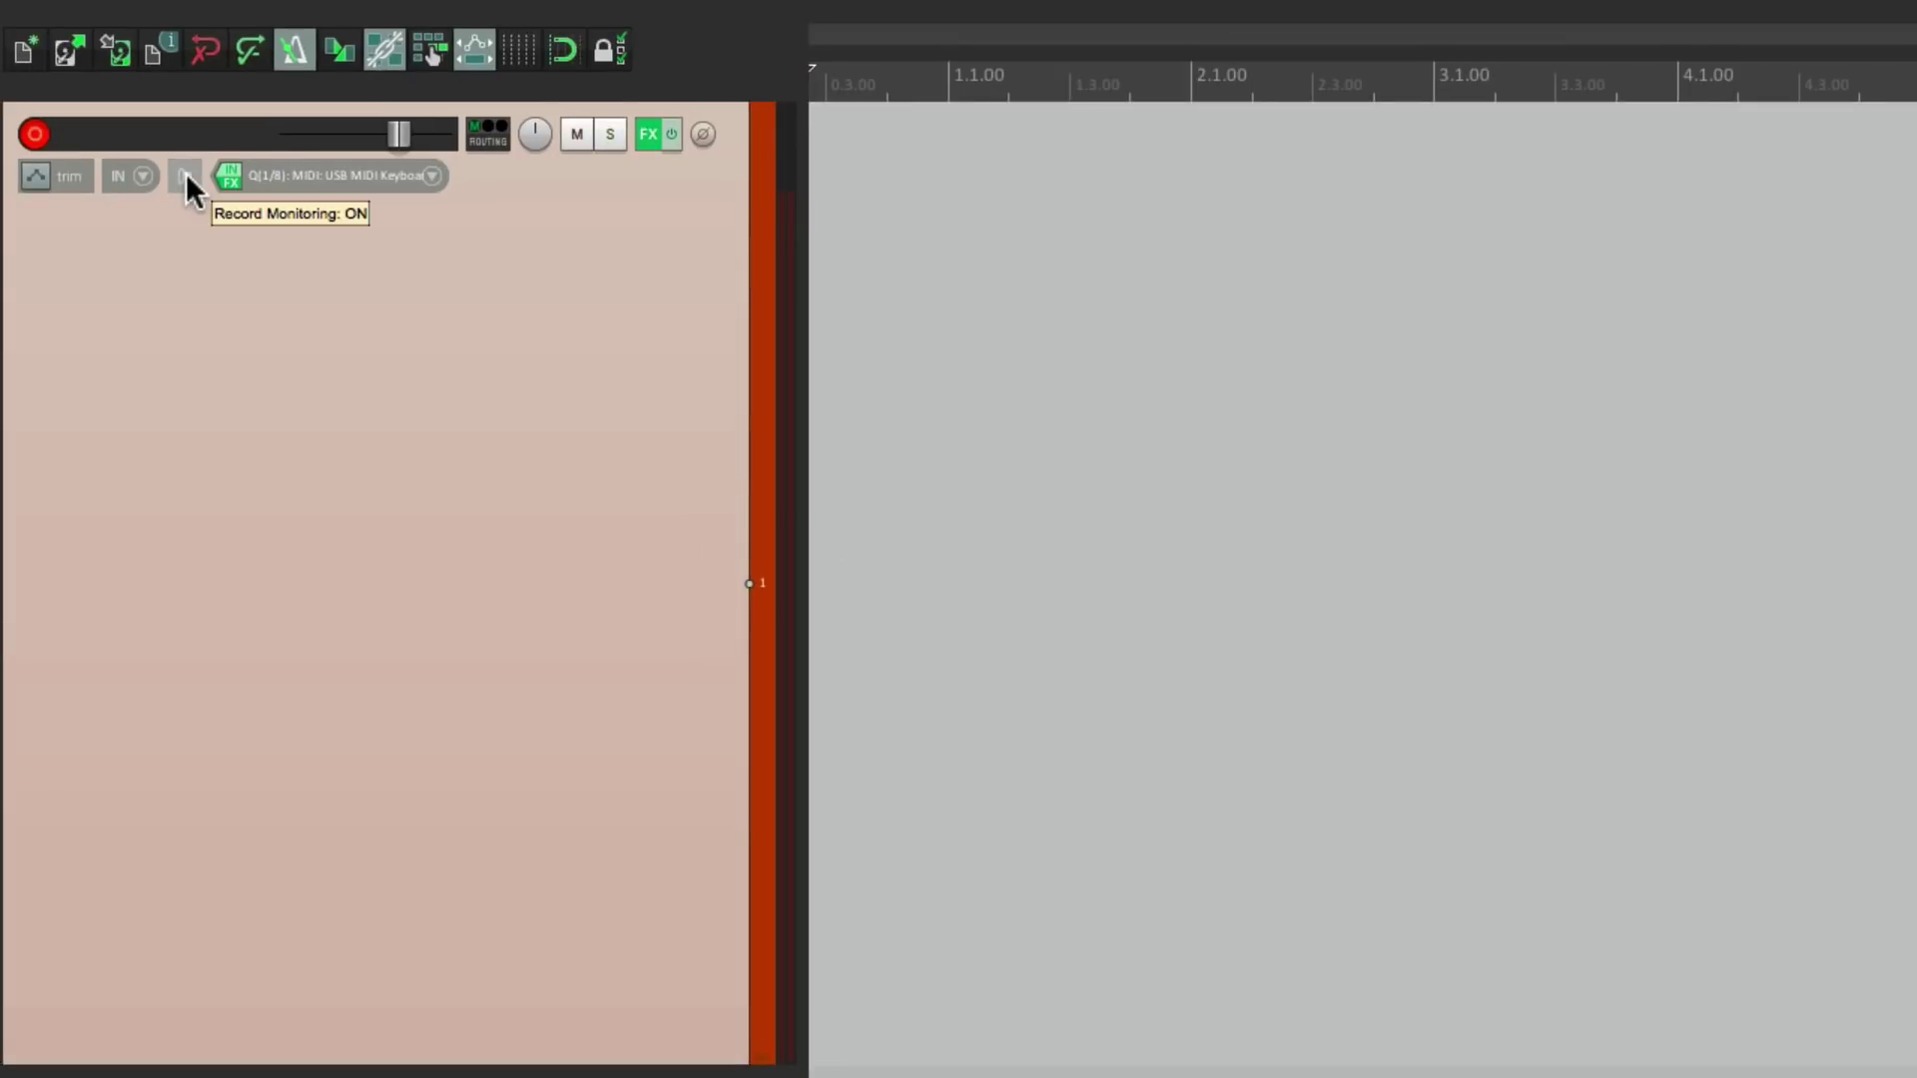
right_click(185, 174)
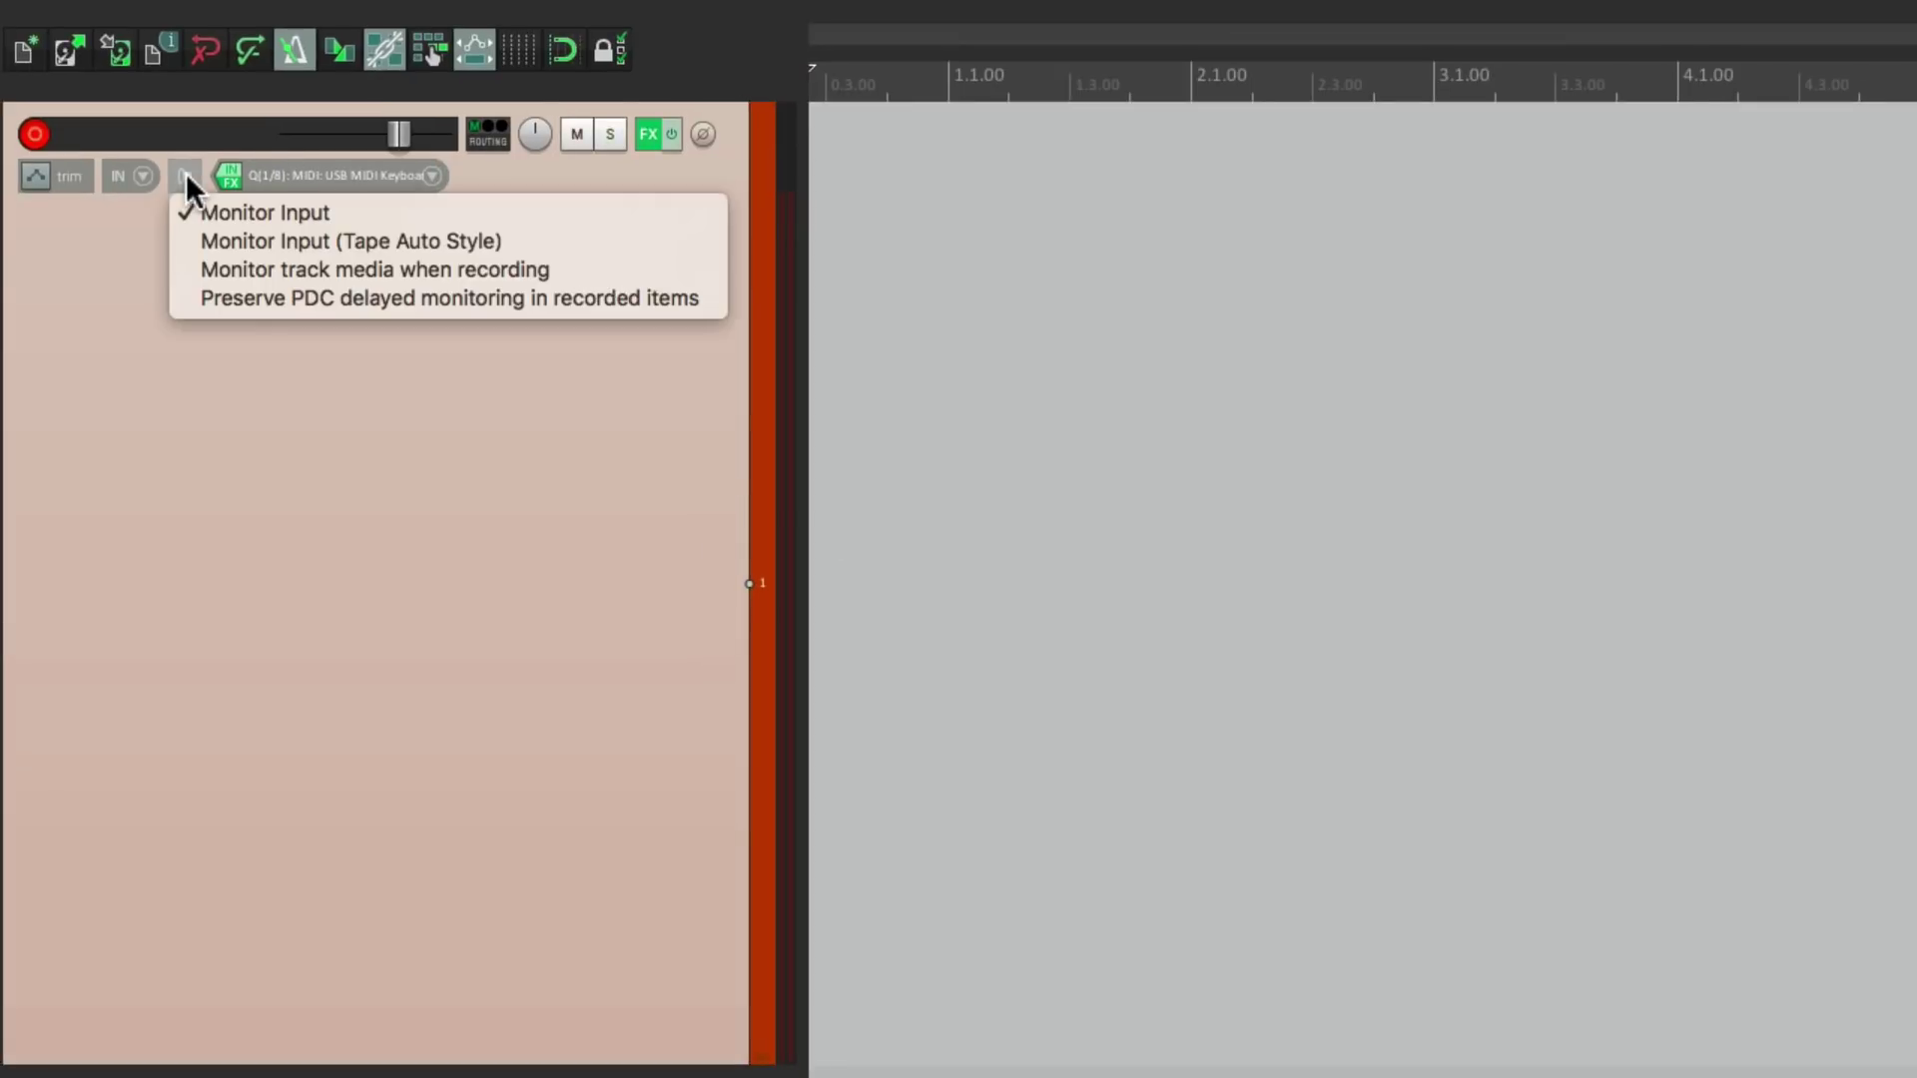
click(180, 267)
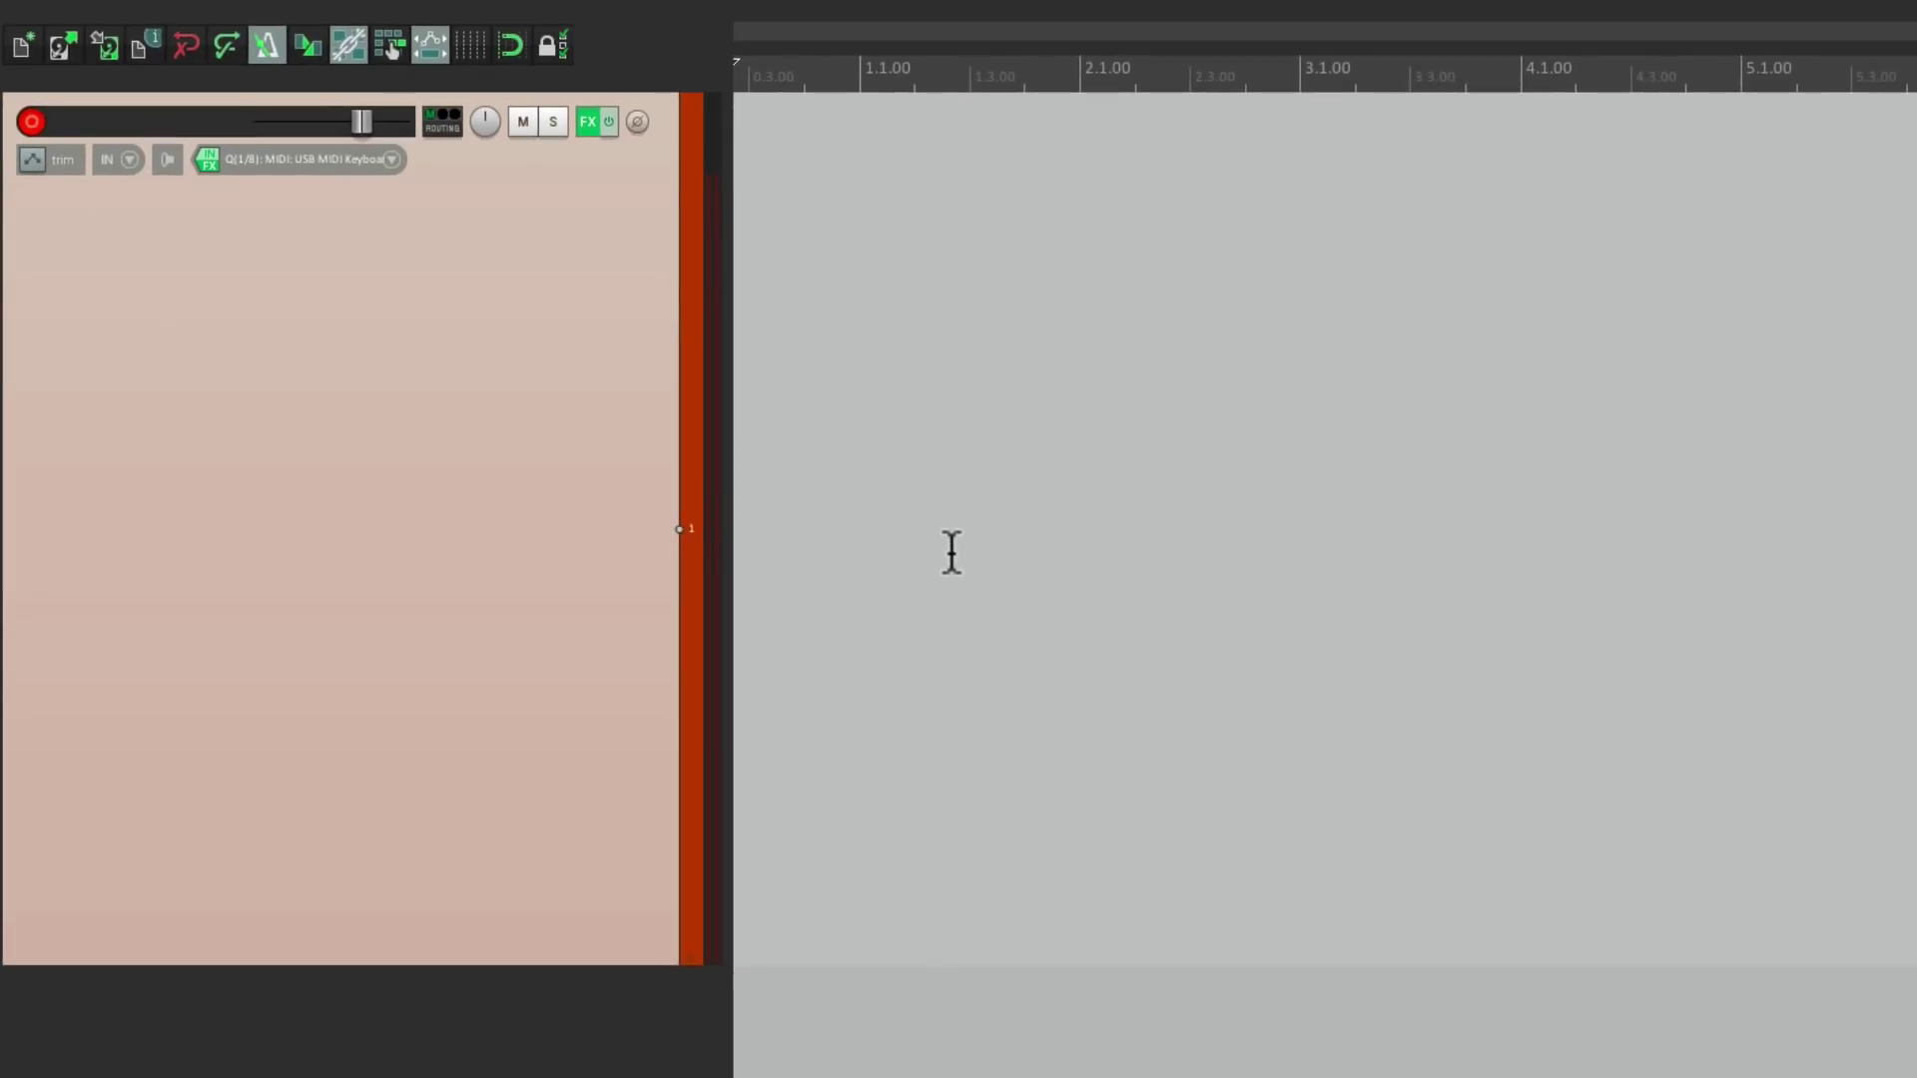
Record three consecutive MIDI takes that stack in separate rows as '01-Recorded MIDI' items.
key(ctrl+r)
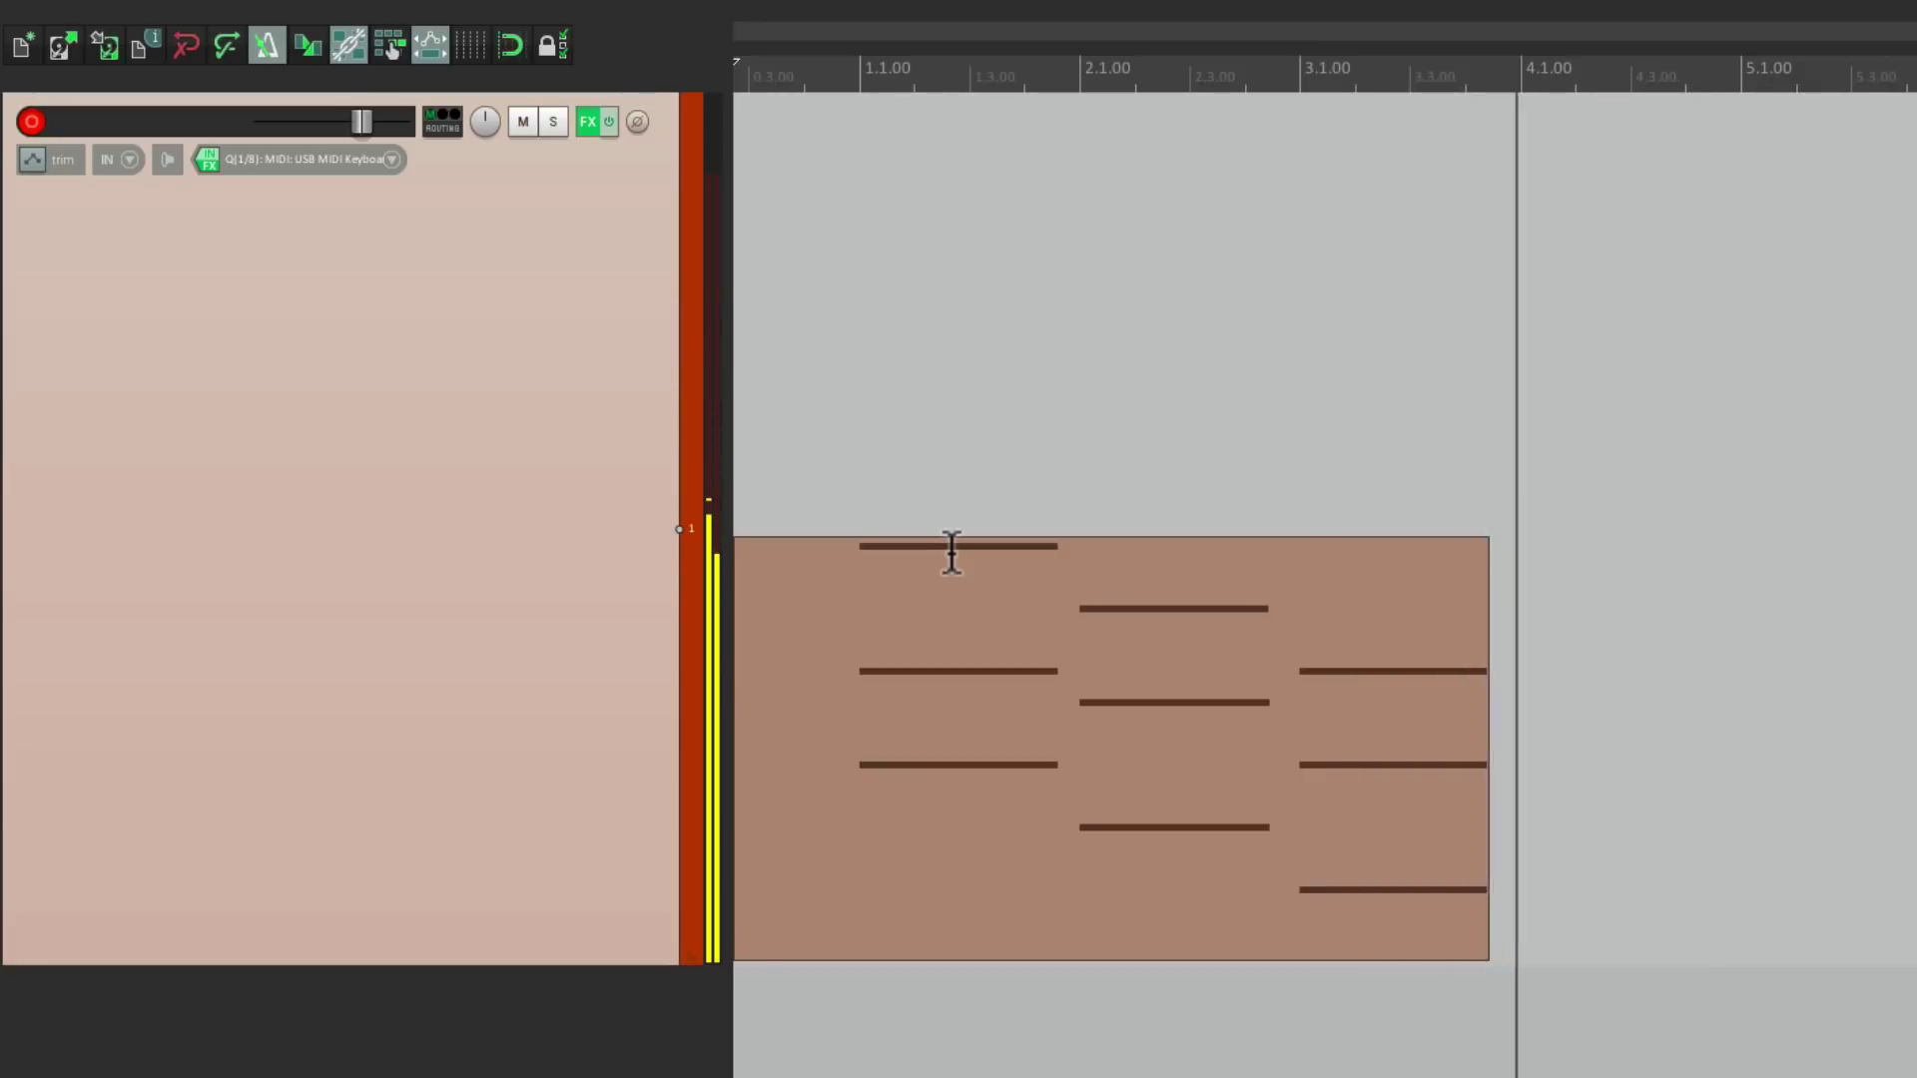
key(space)
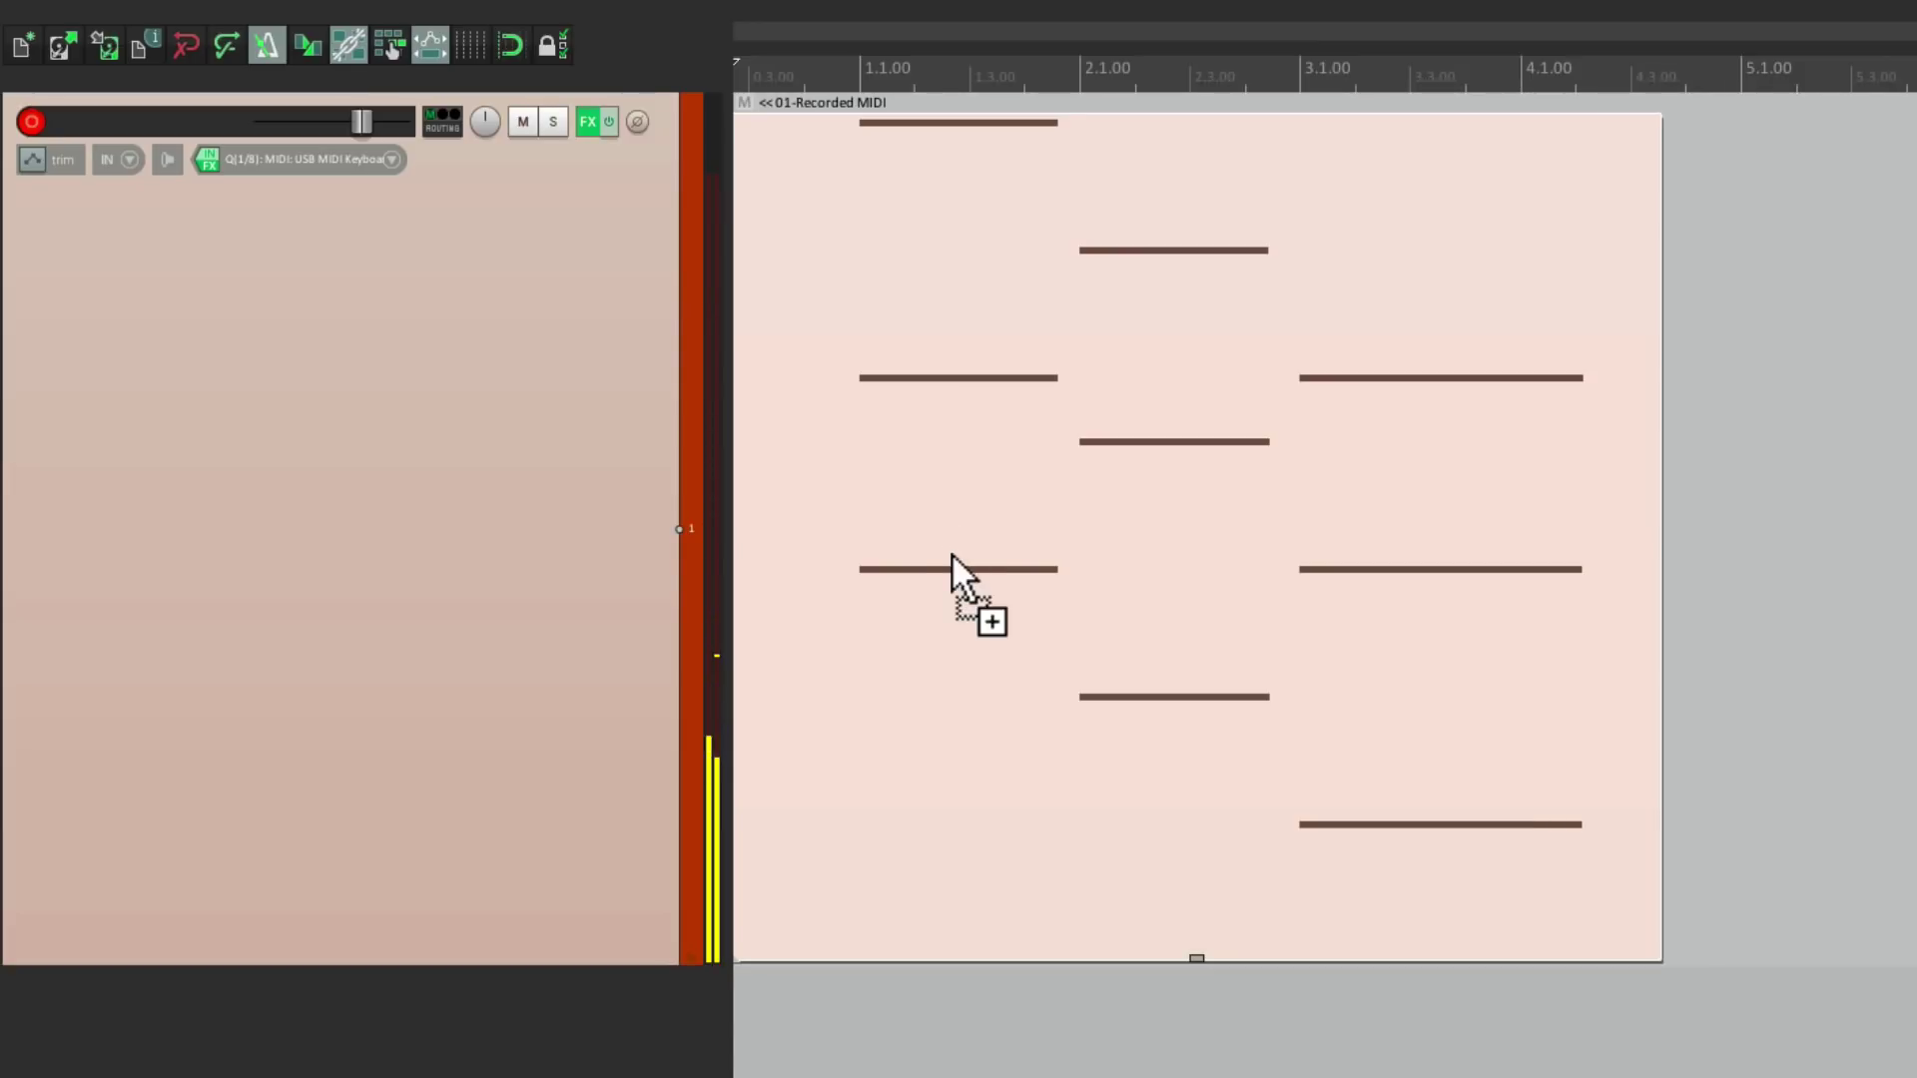
key(ctrl+r)
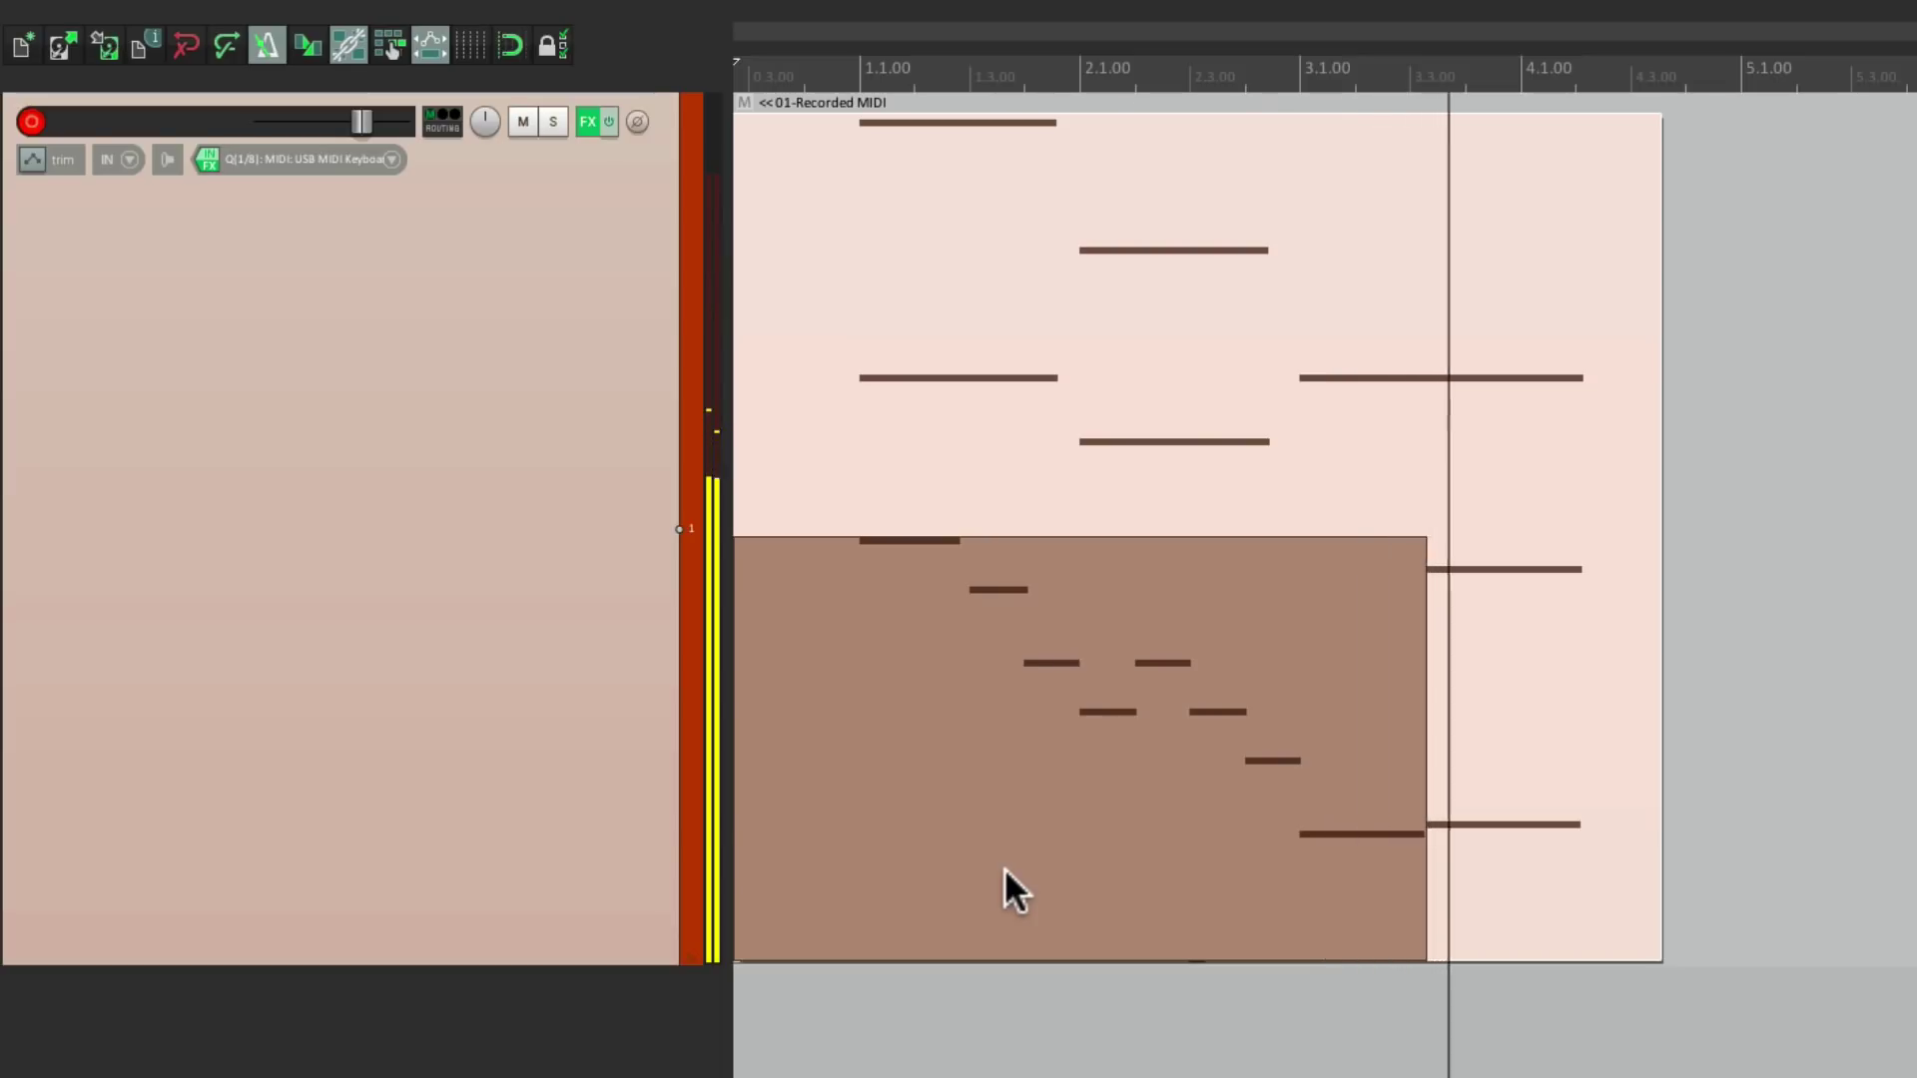
key(space)
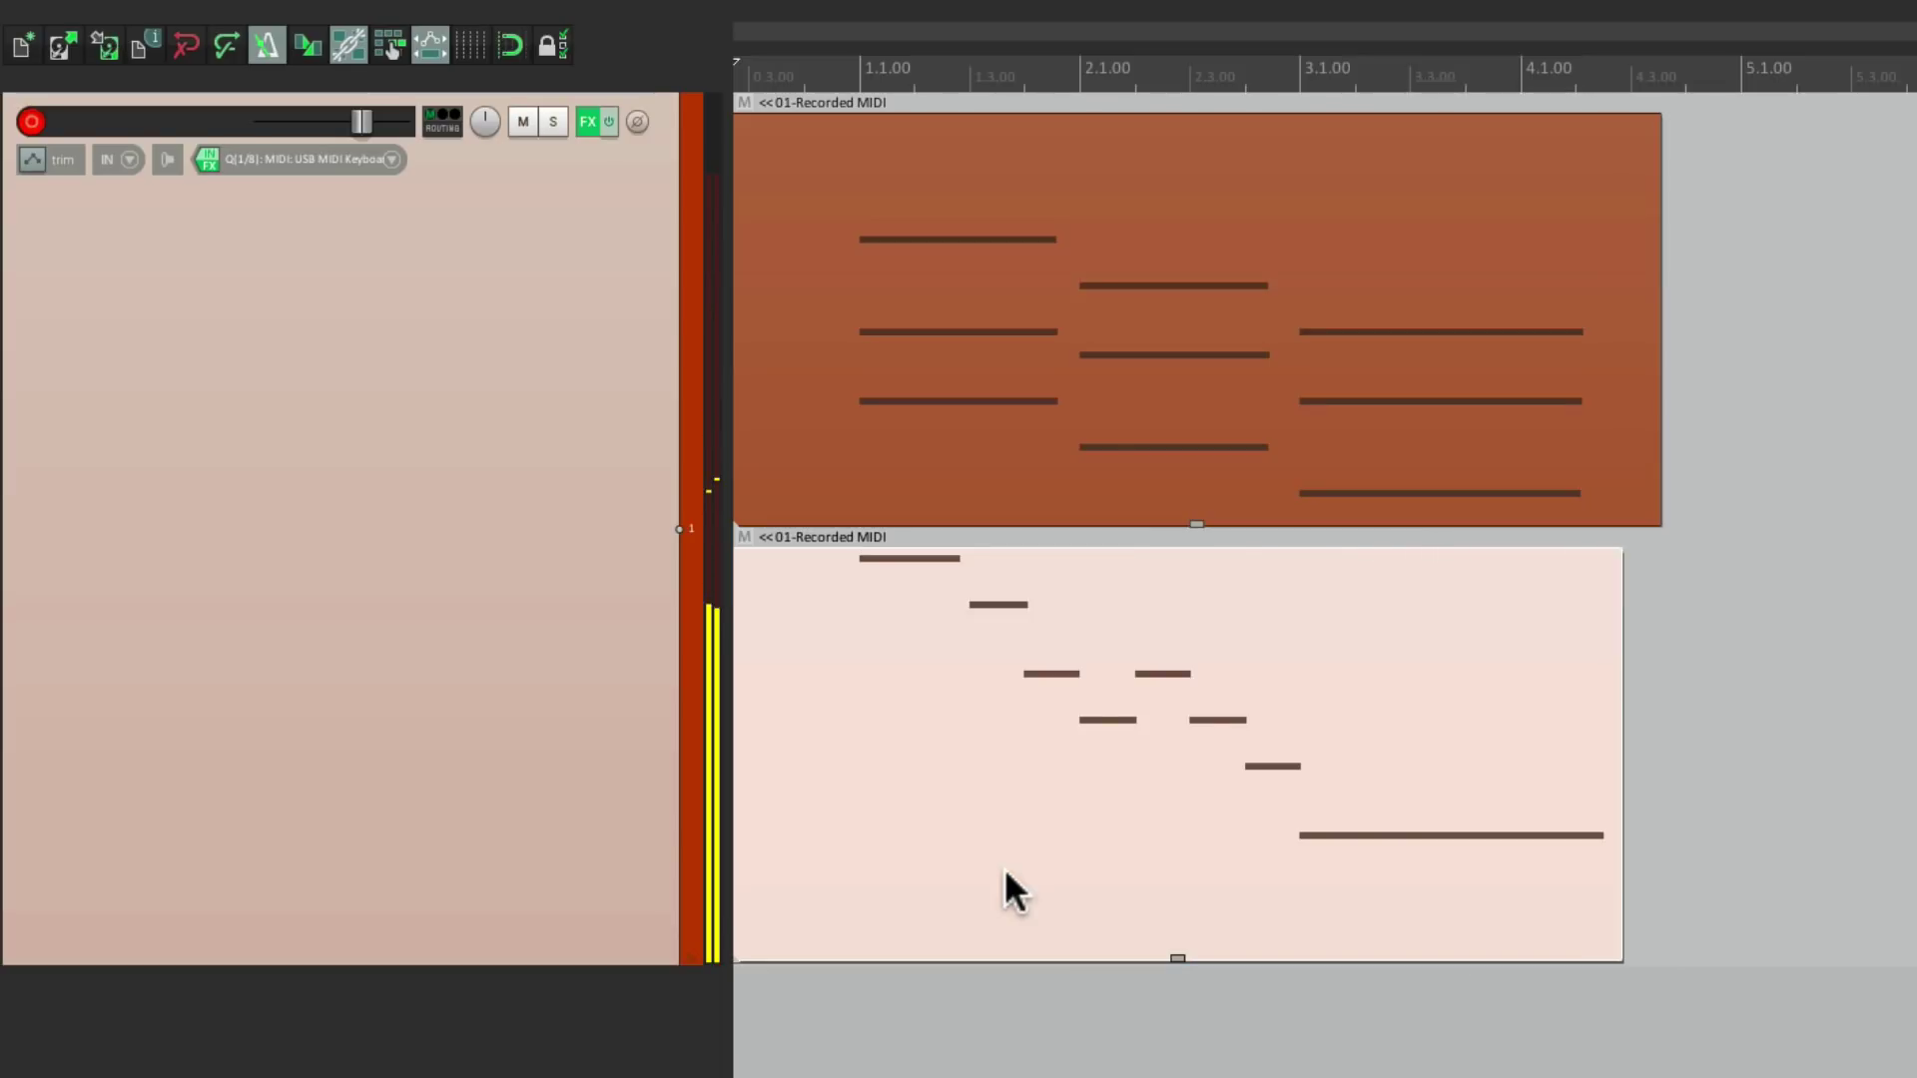
key(ctrl+r)
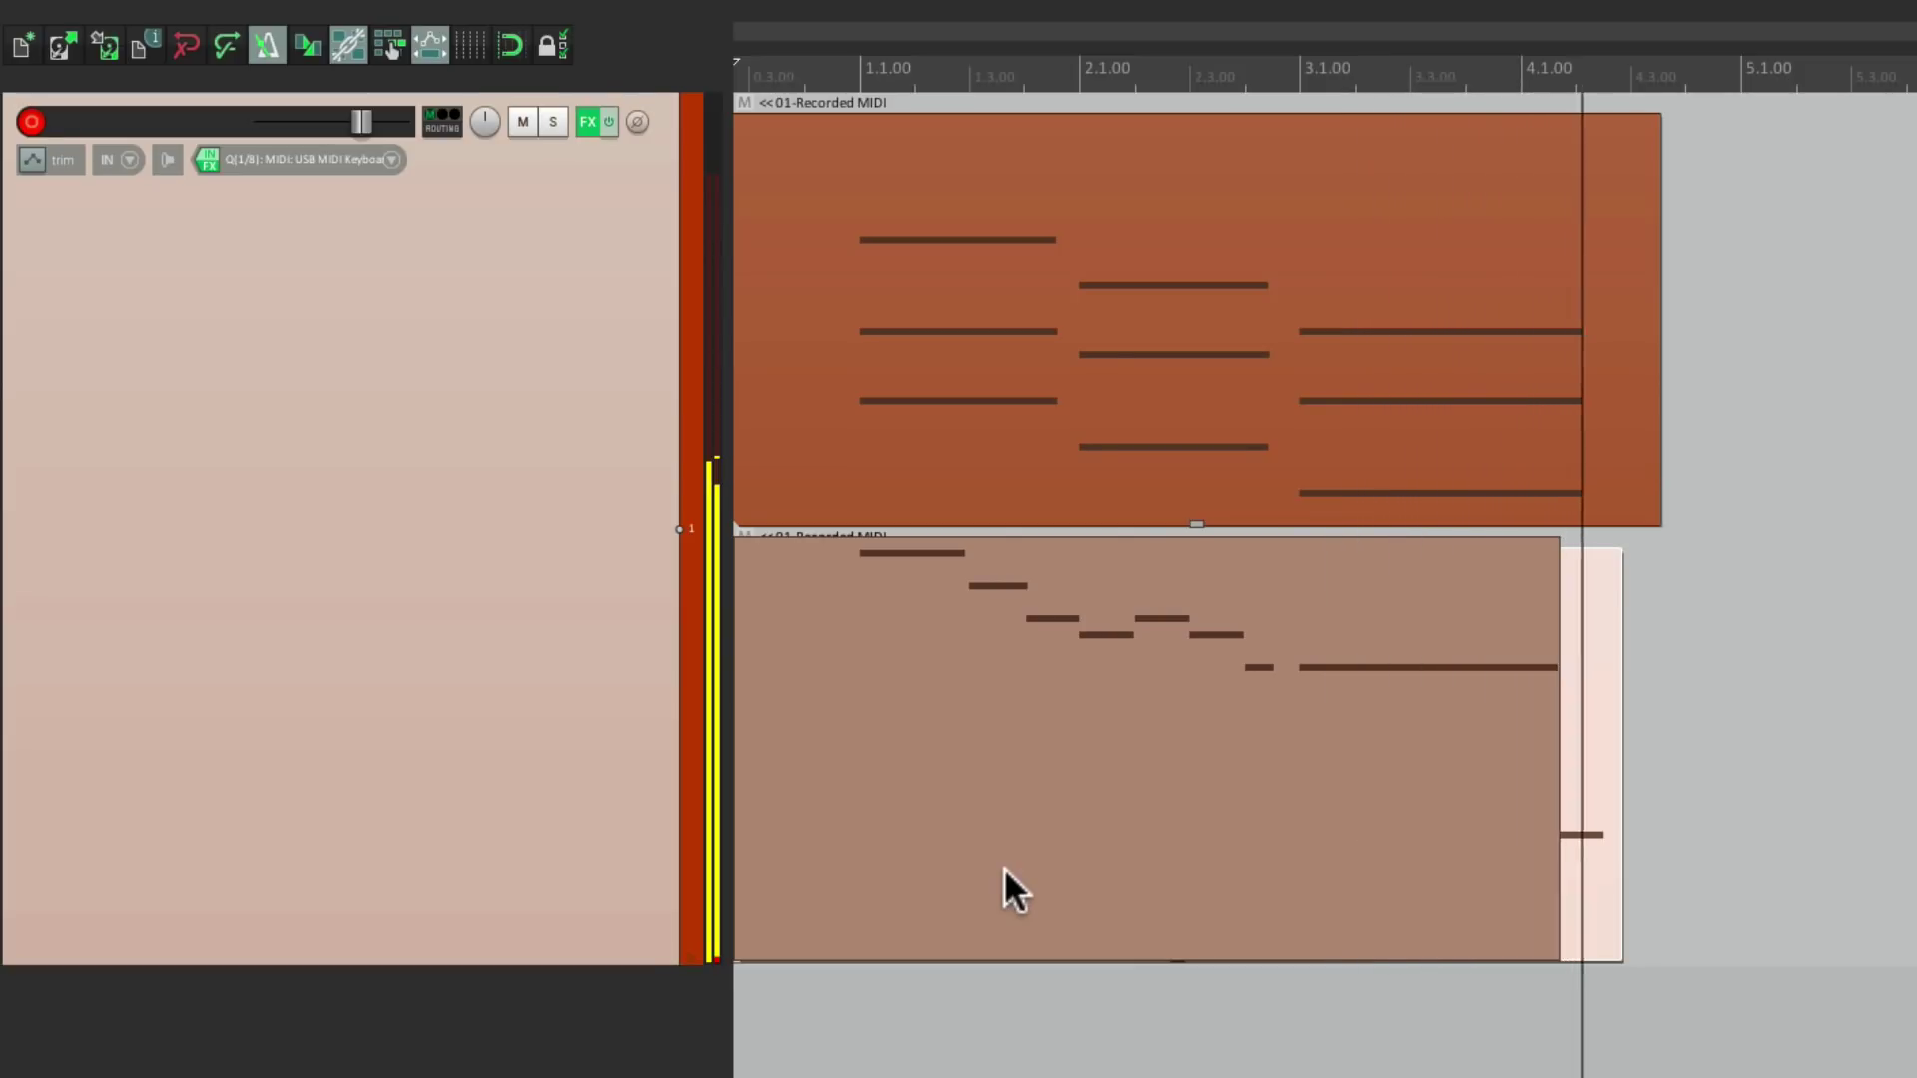
key(space)
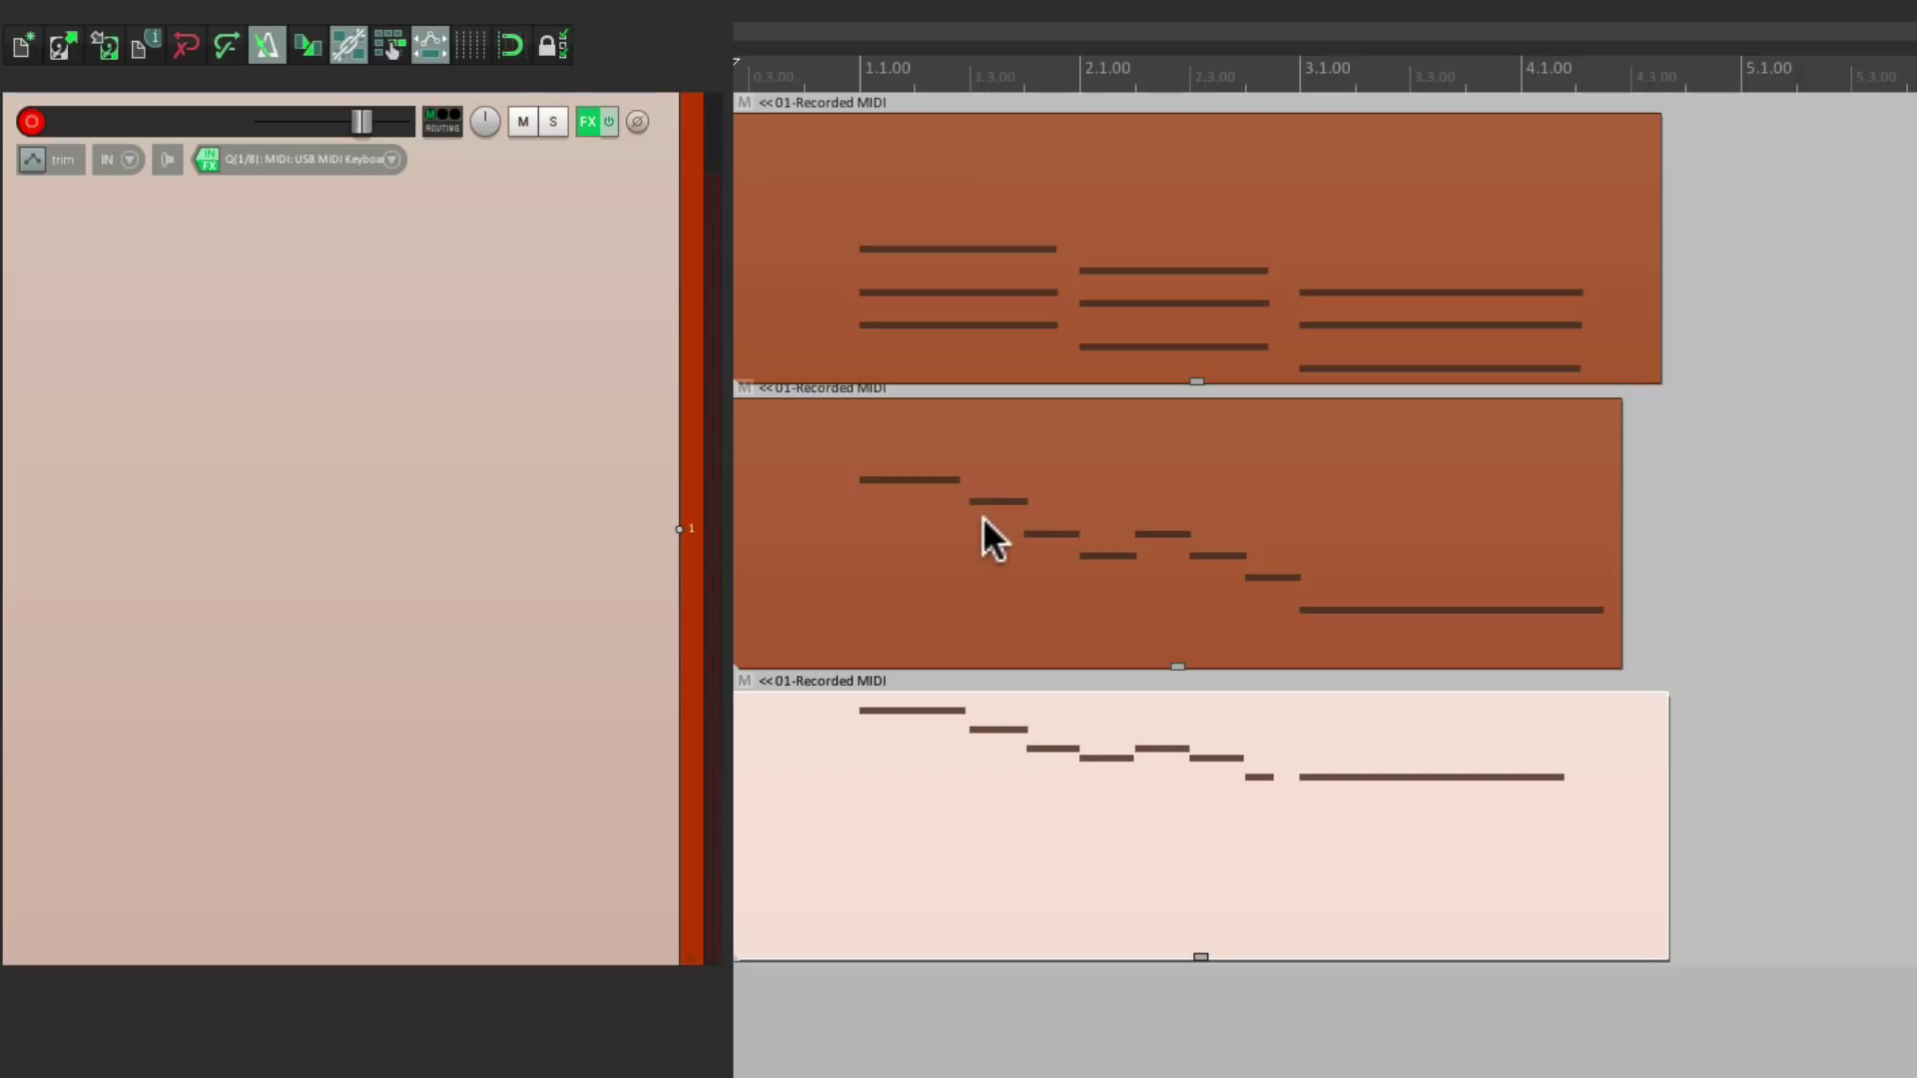
Play the three takes from just before bar 1 and shorten the top and middle items.
click(833, 77)
key(space)
scroll(914, 322, up, 3)
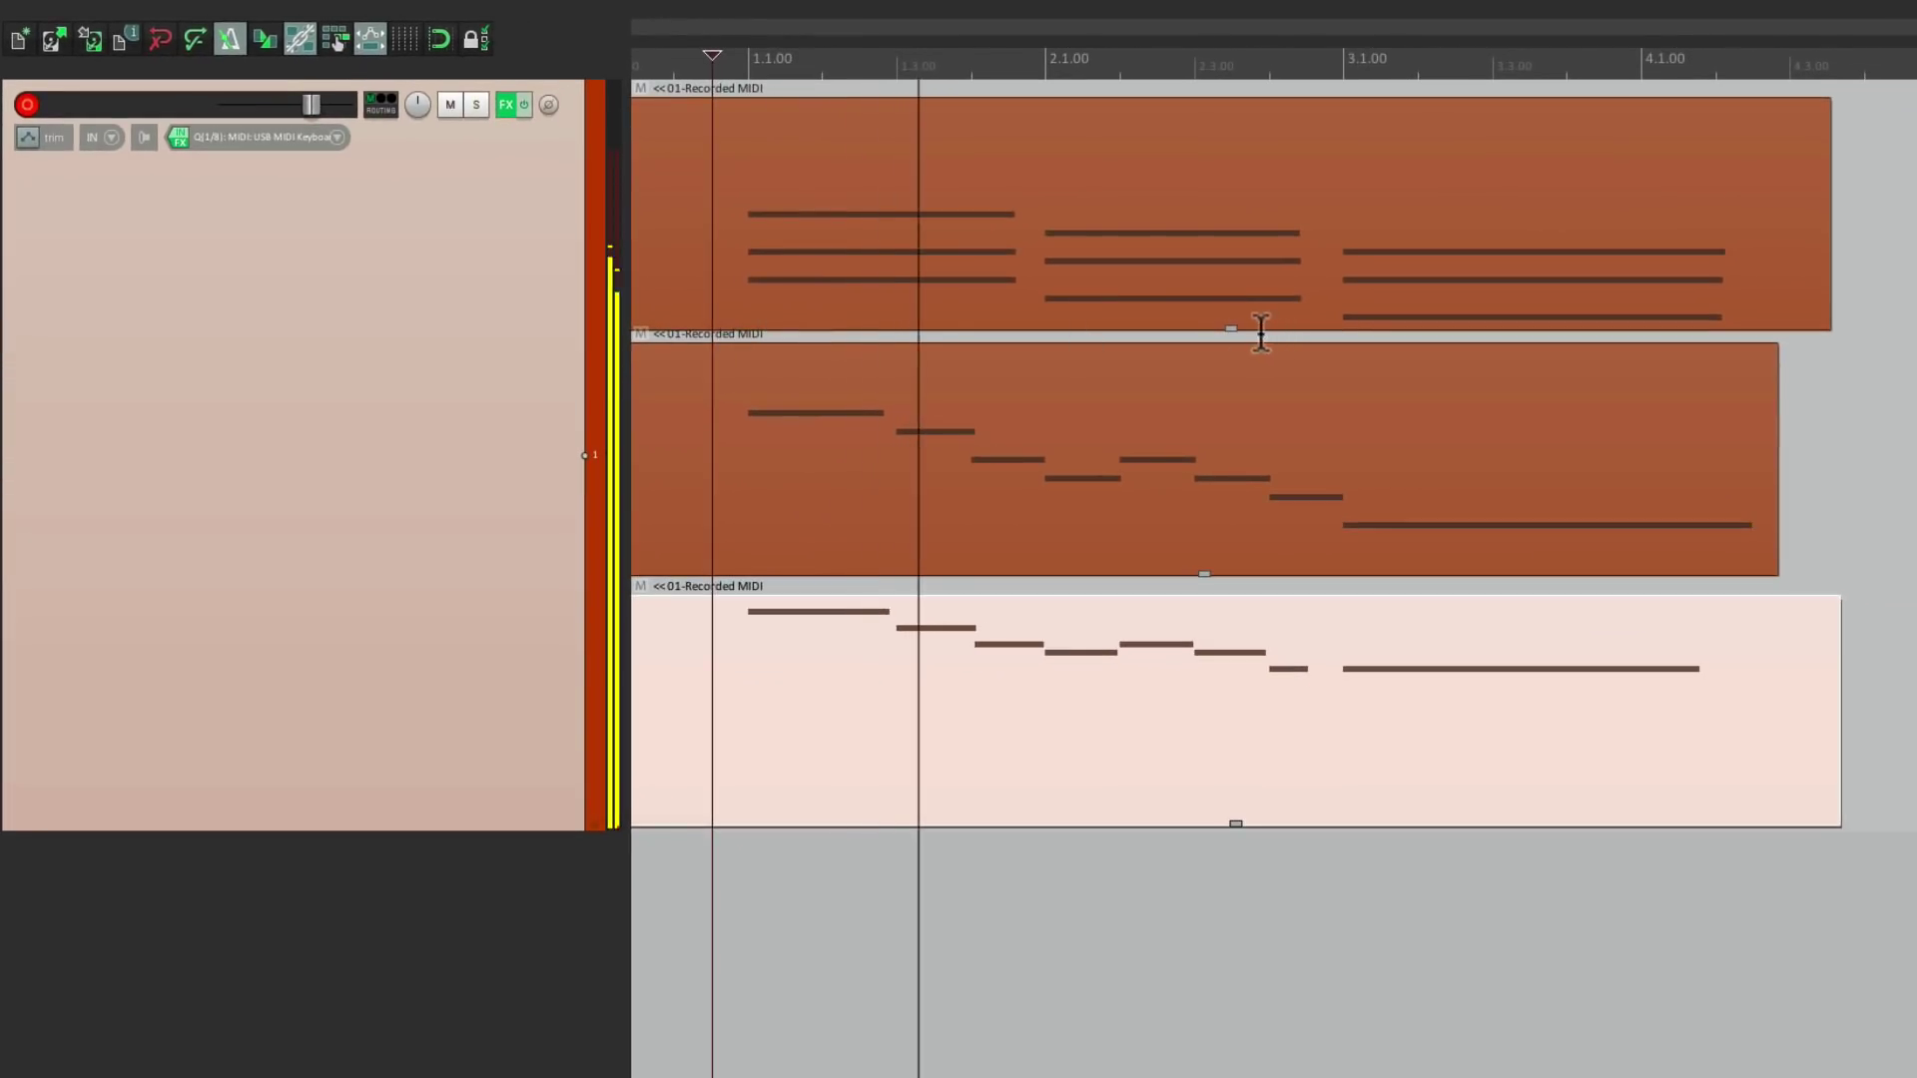
drag(1260, 329, 1228, 275)
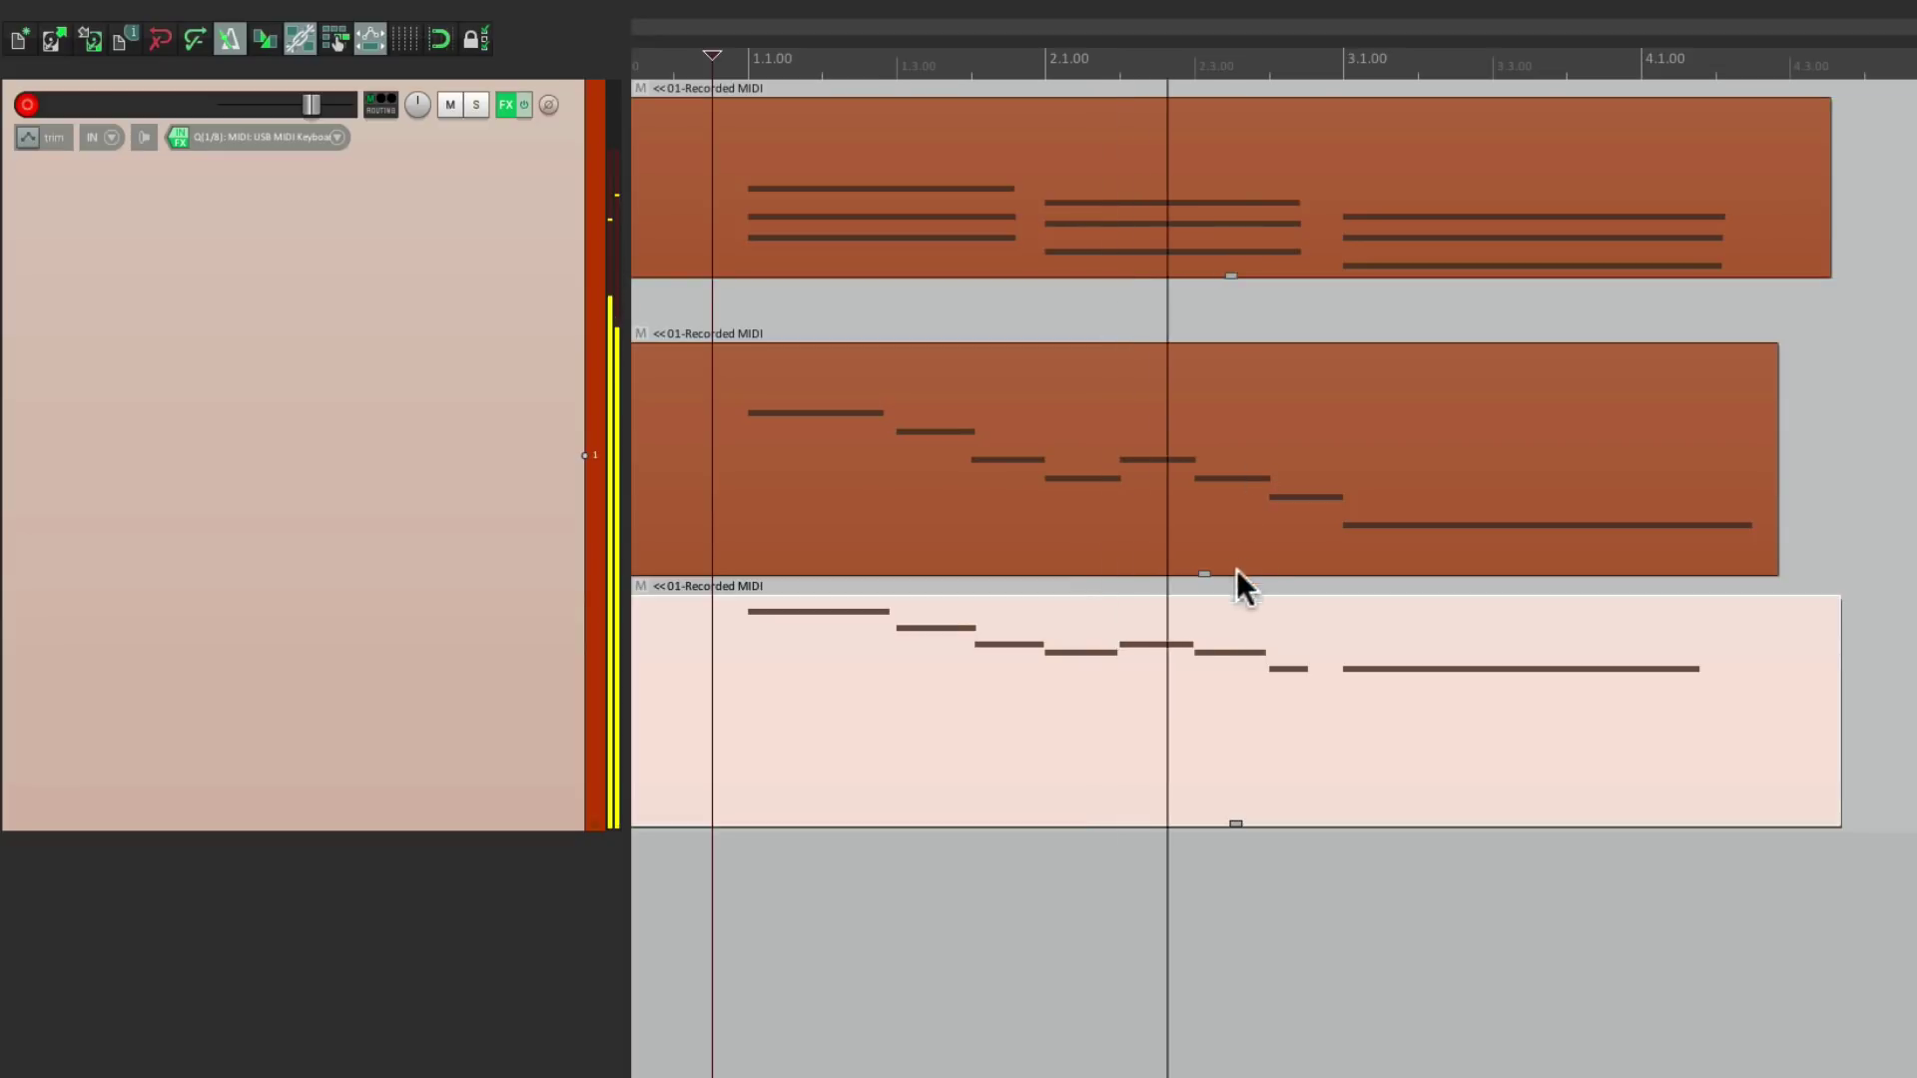
drag(1204, 570, 1206, 515)
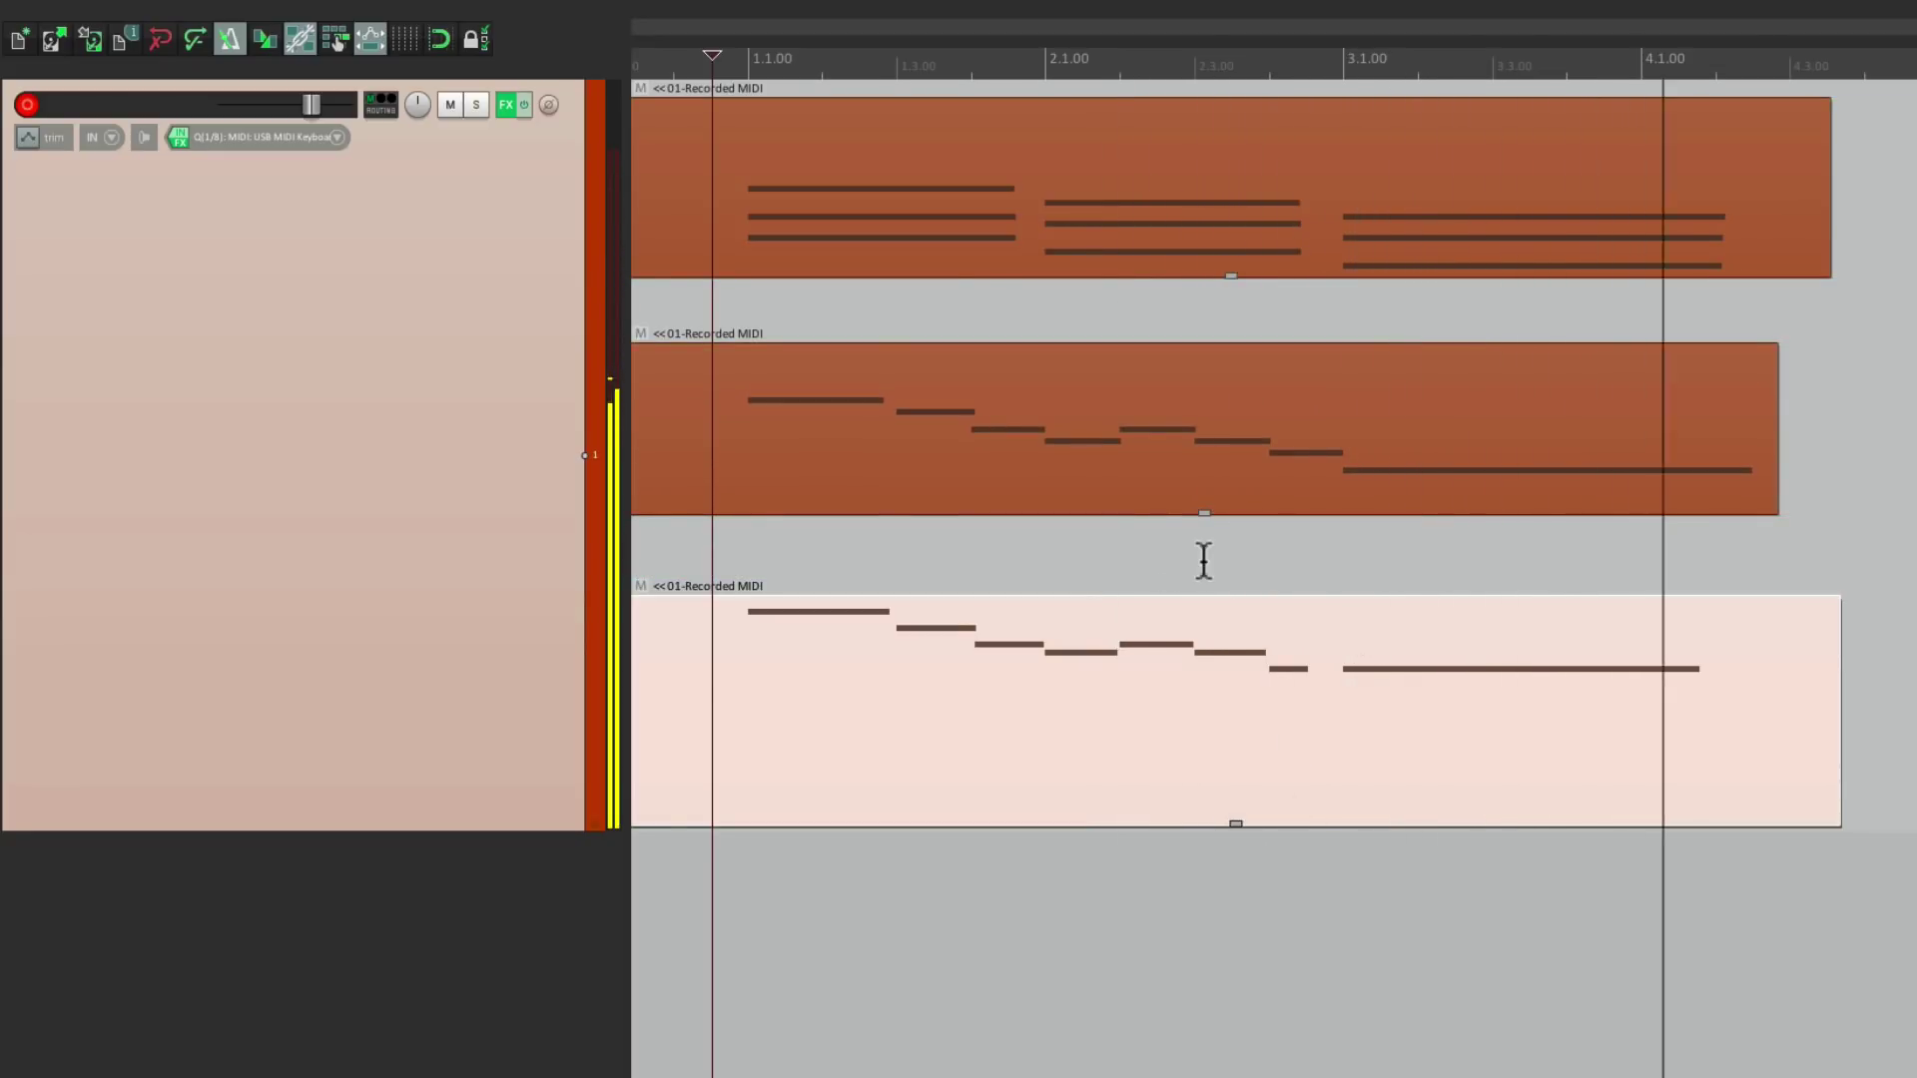